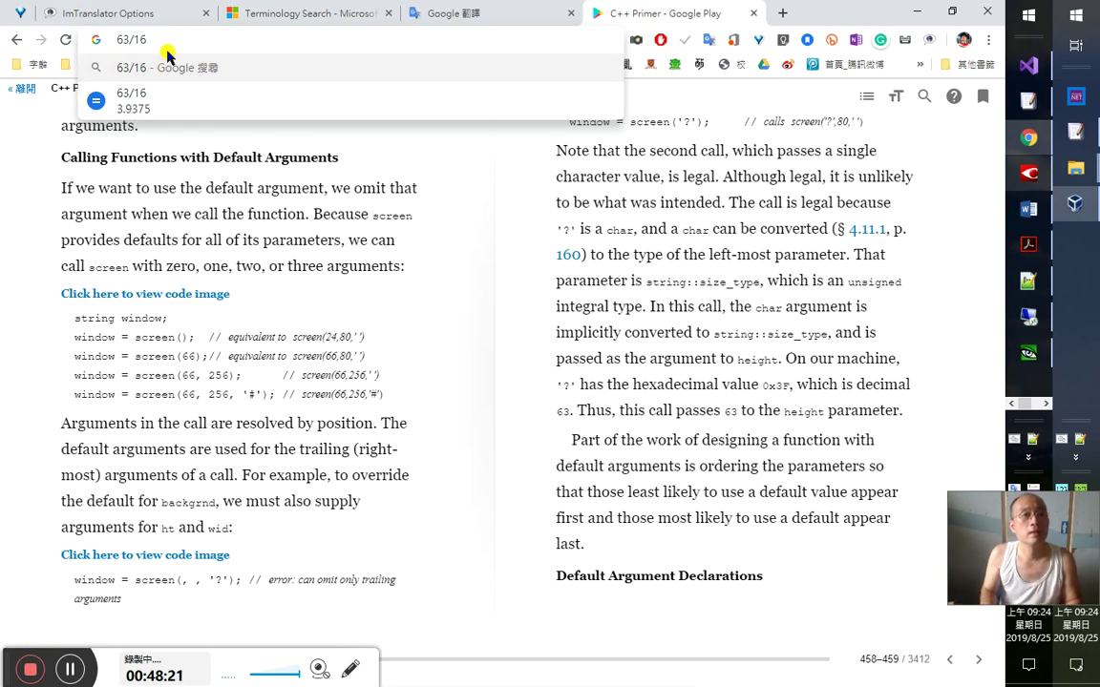
- Change the division in the address bar to a remainder calculation, 63%16
key(shift+Left)
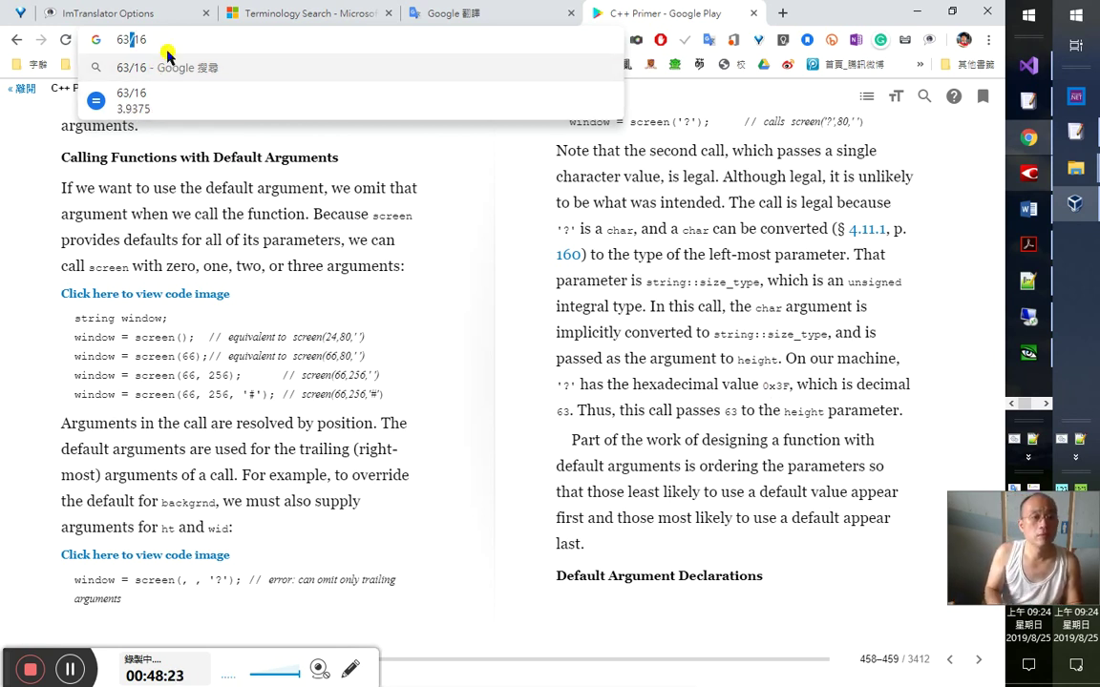
text(%)
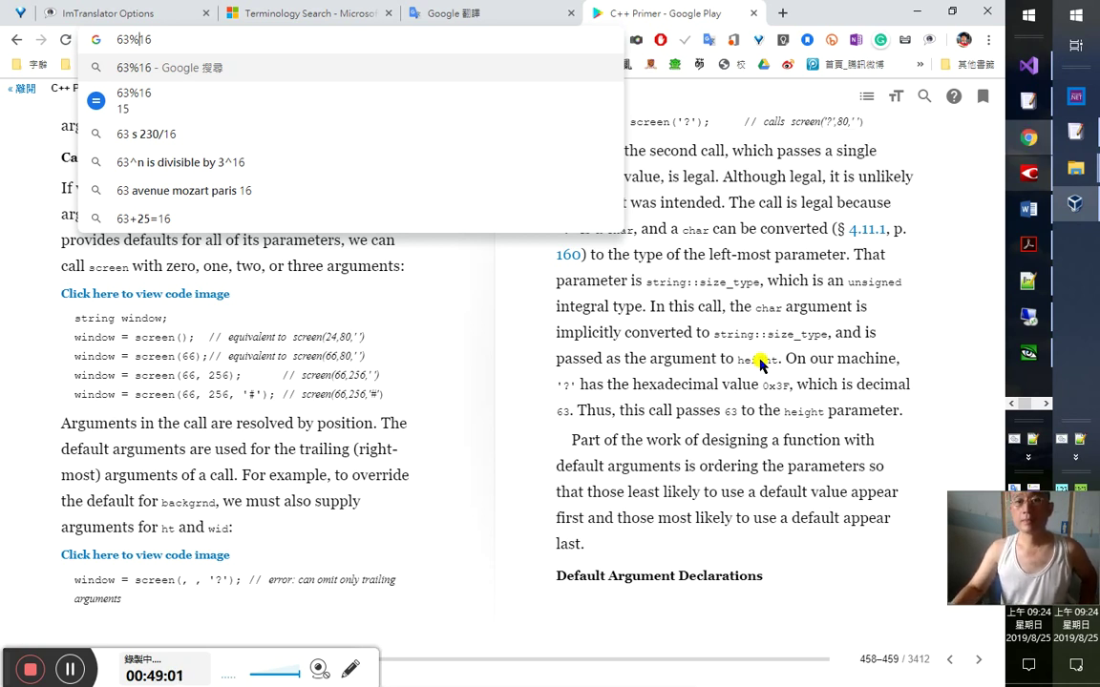
- Open the Windows Calculator and set it to Programmer mode
click(1082, 341)
key(XF86Calculator)
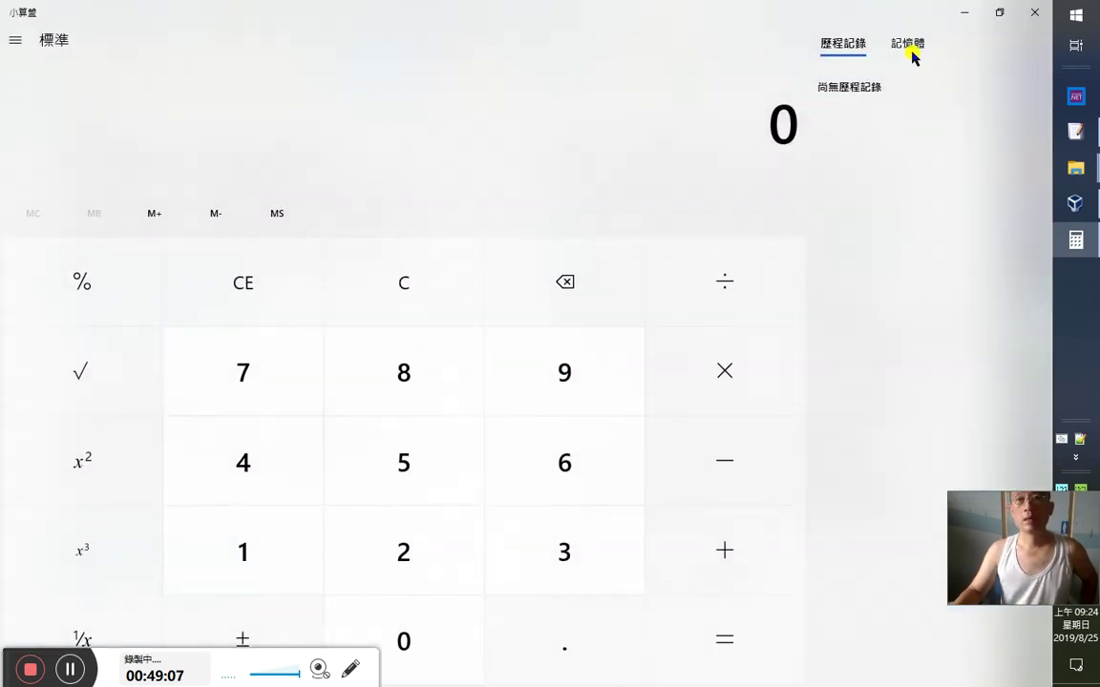
click(7, 43)
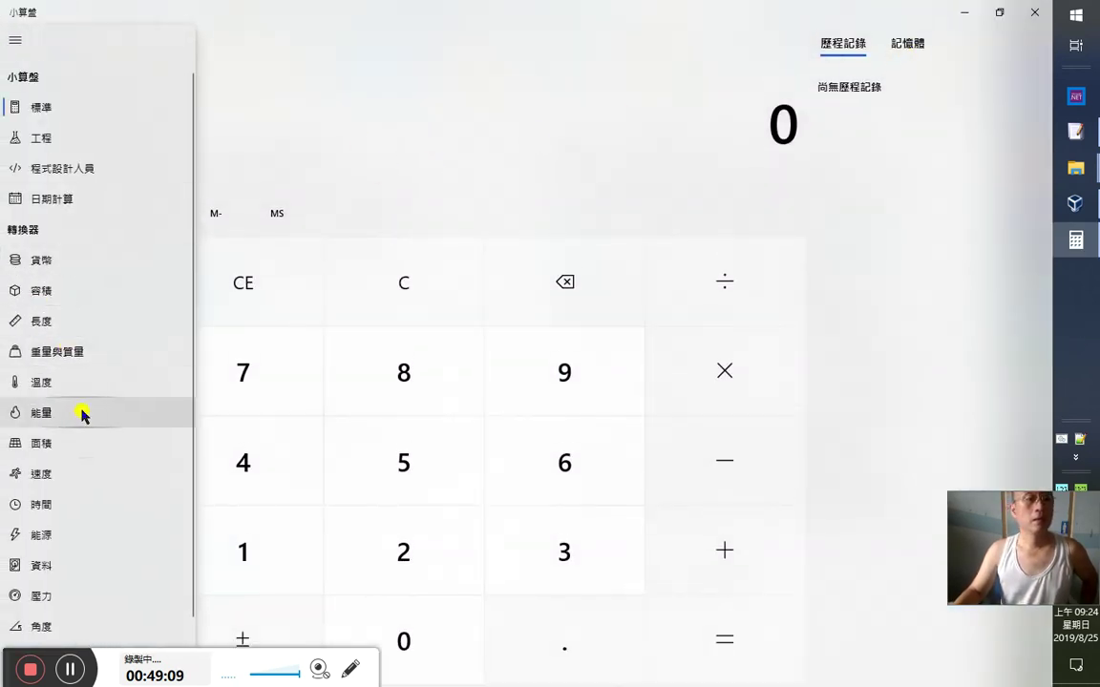
click(98, 176)
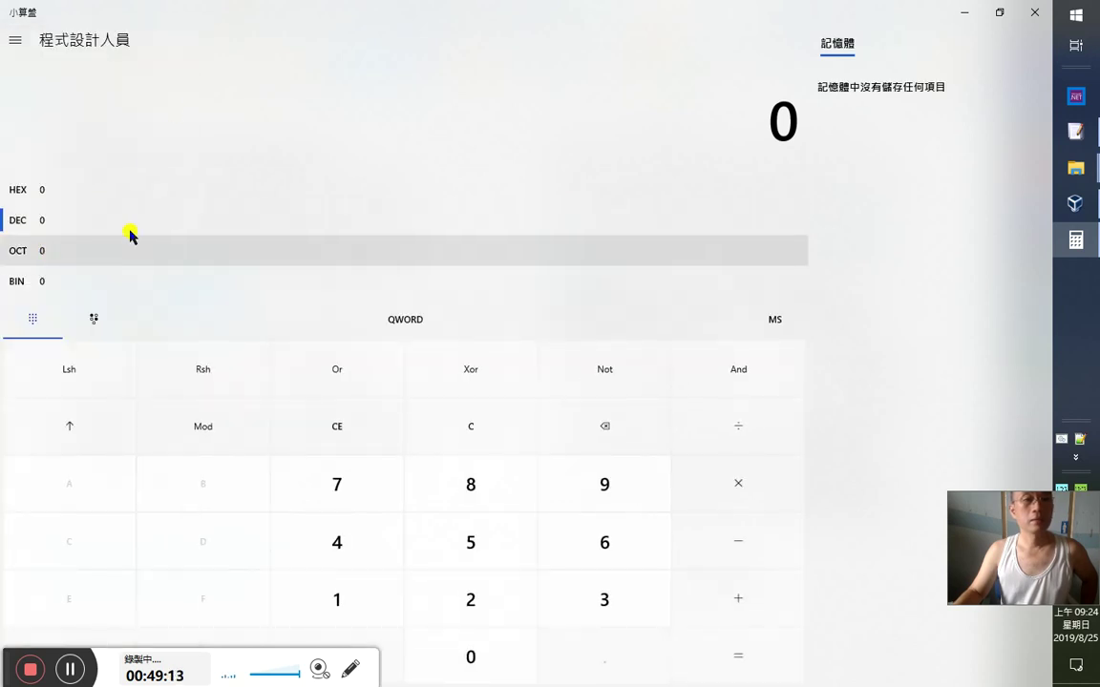
- Enter 63, compare it in decimal and hexadecimal, and minimize the Calculator
text(63)
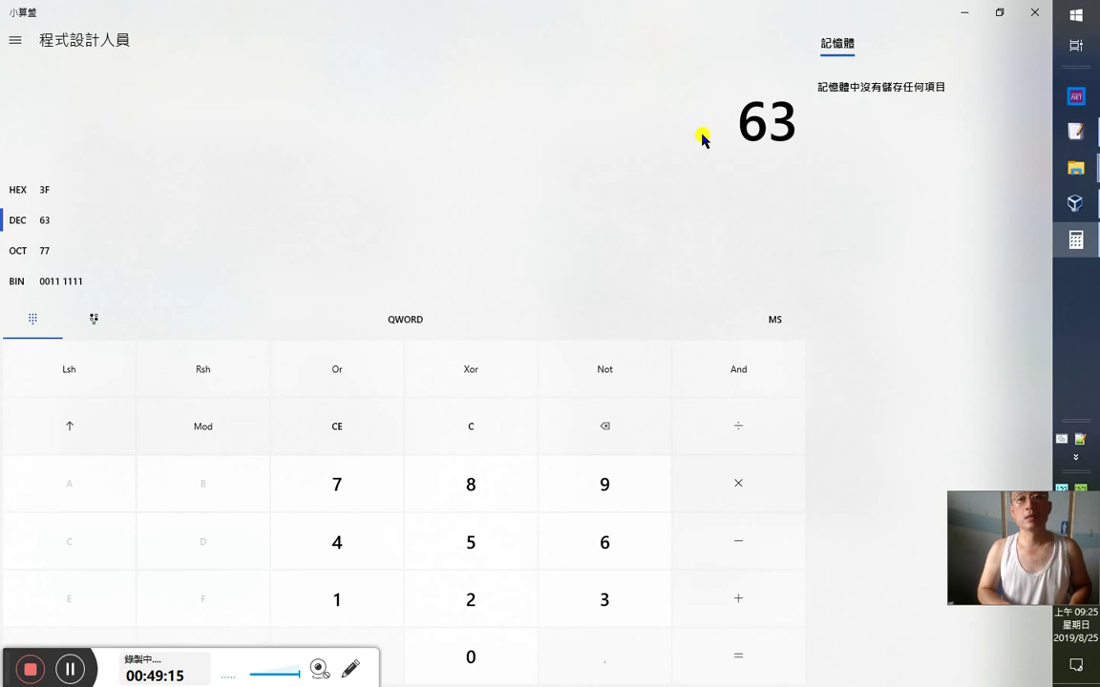
click(23, 196)
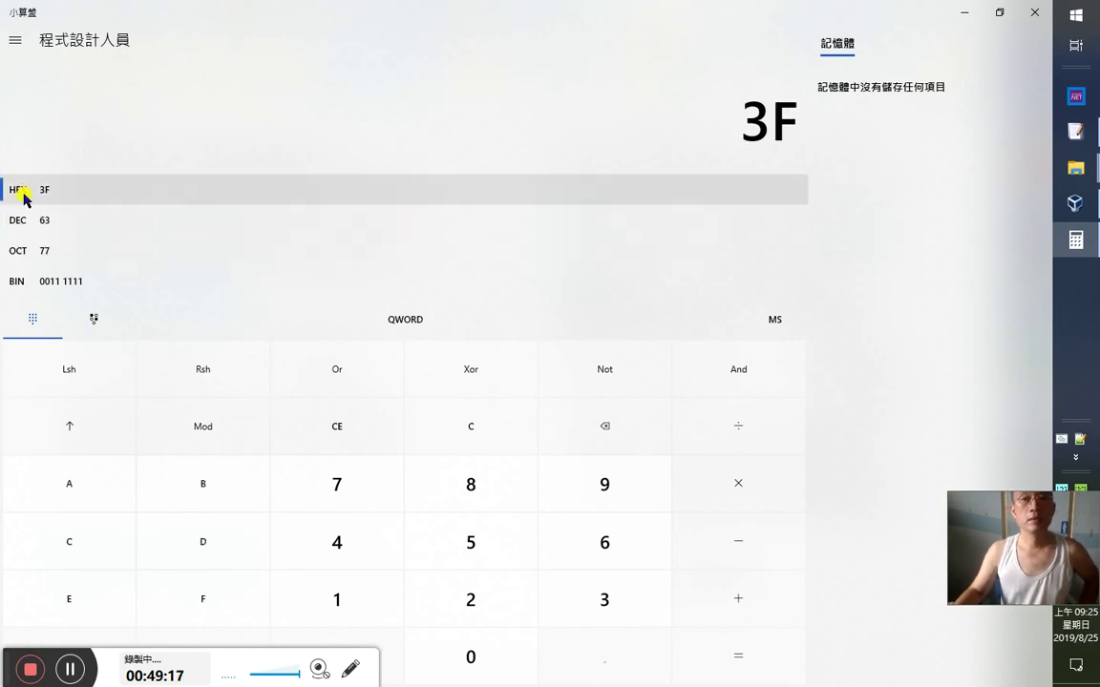
click(47, 223)
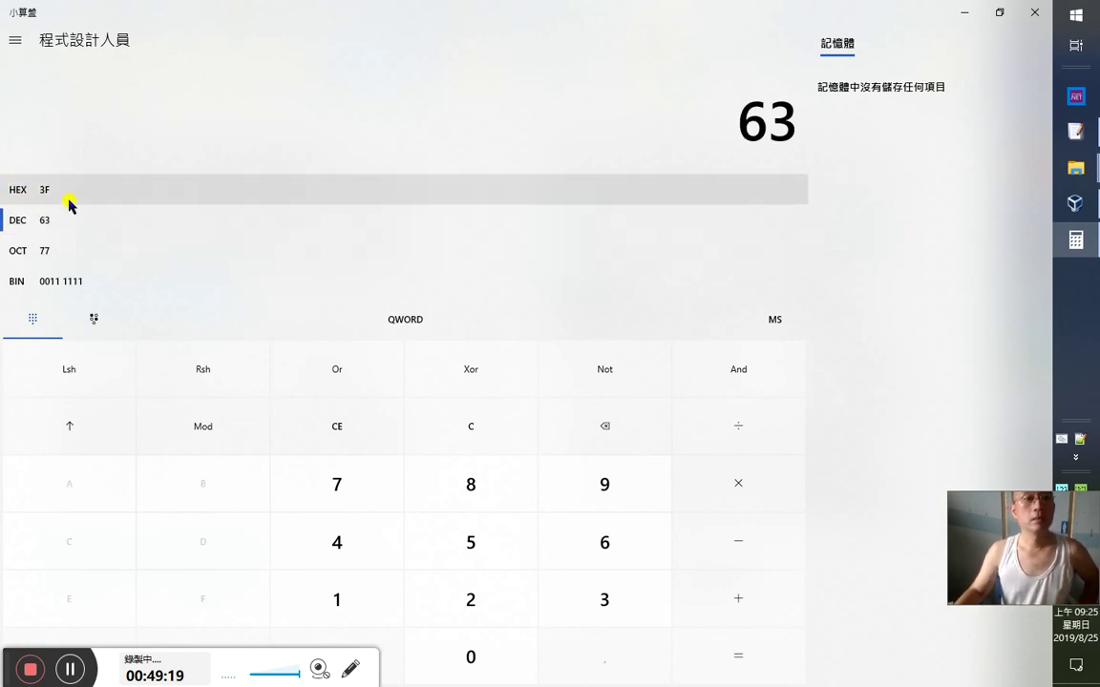
click(63, 186)
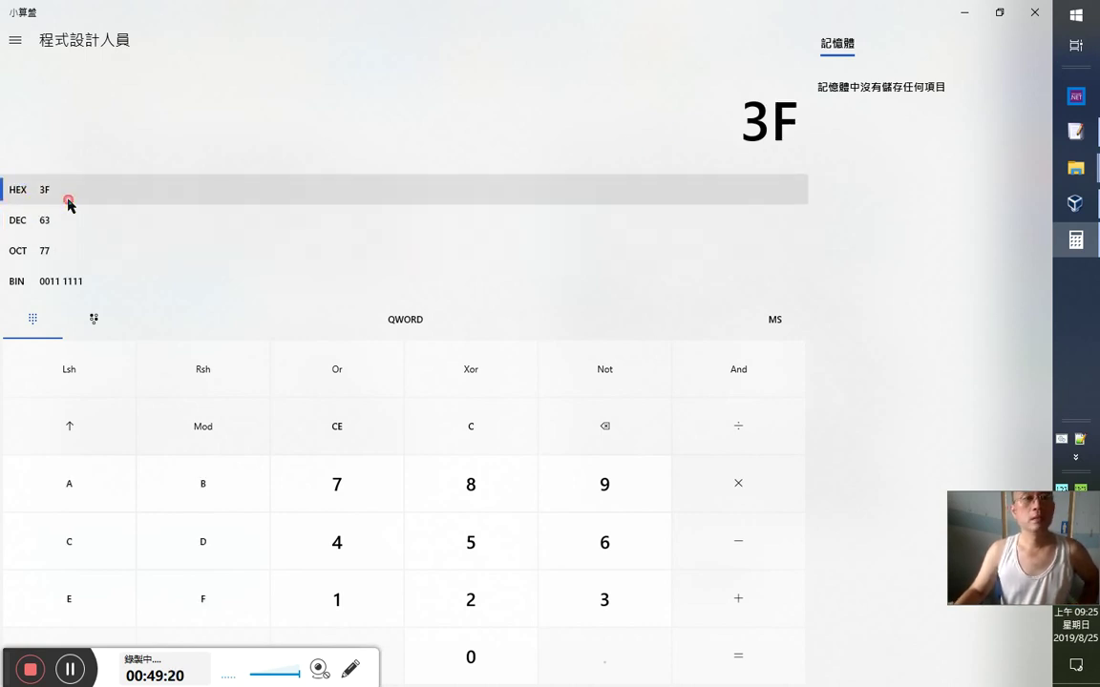
click(966, 13)
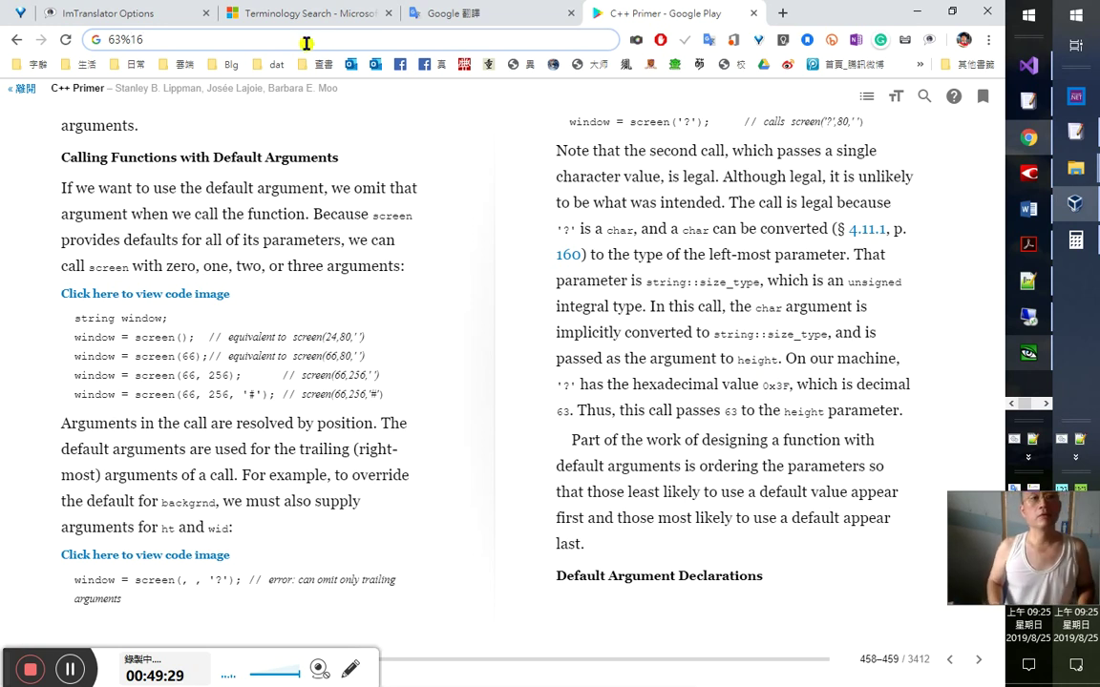
- Calculate 16*3 and 4%3 in the browser's address bar
key(ctrl+a)
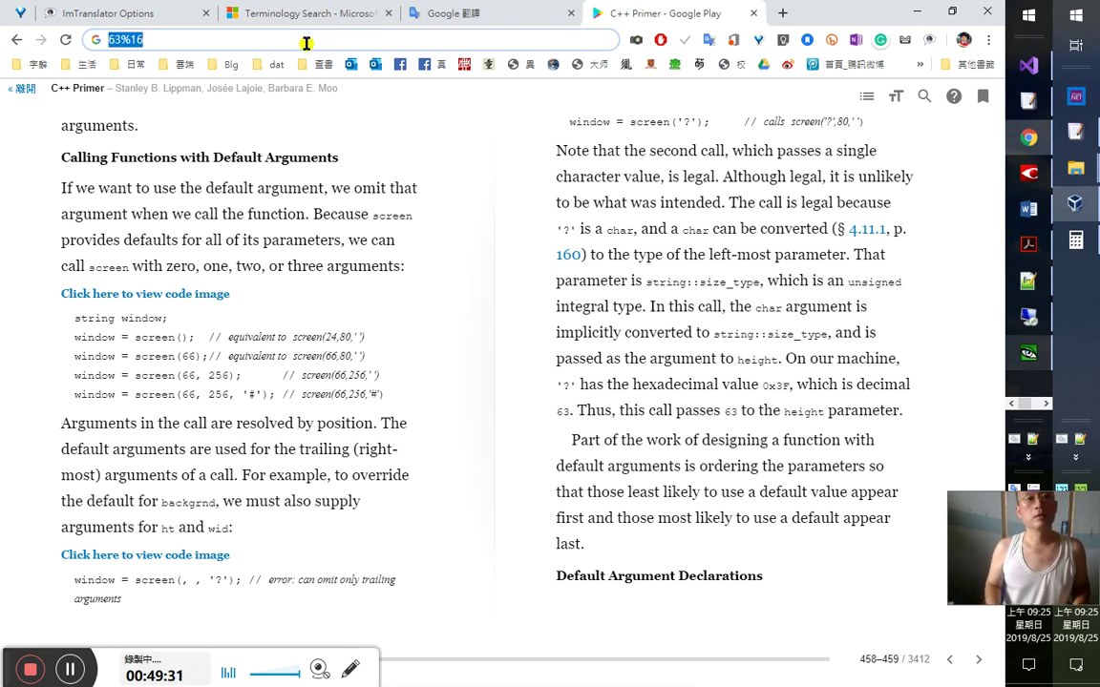
text(16*3)
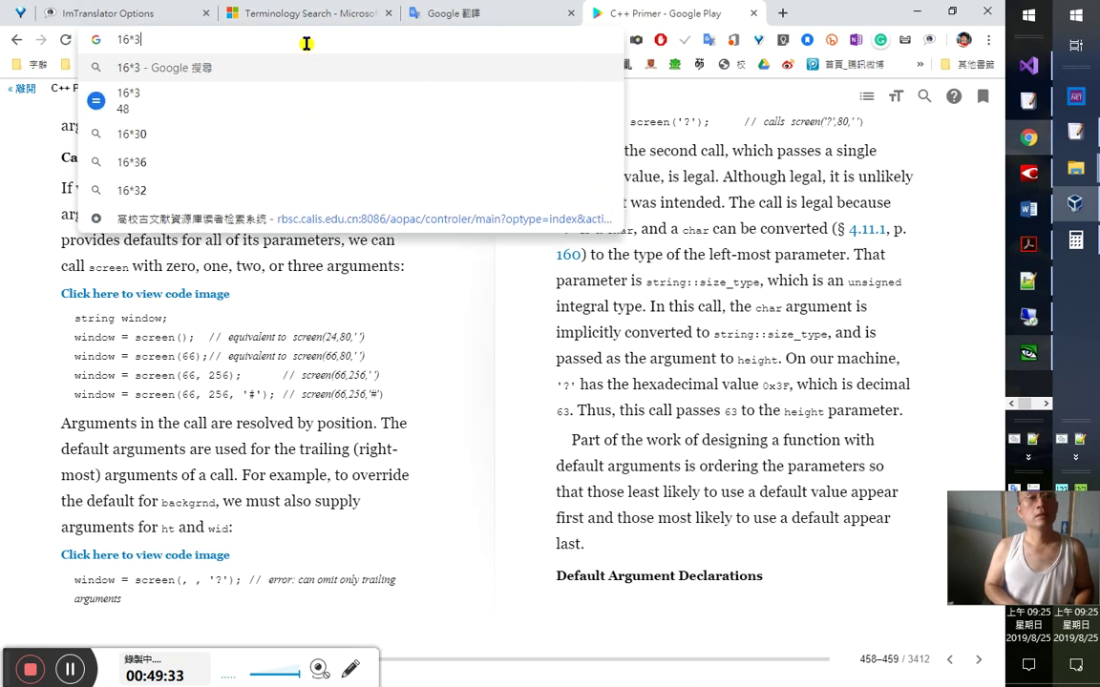
key(ctrl+a)
text(4)
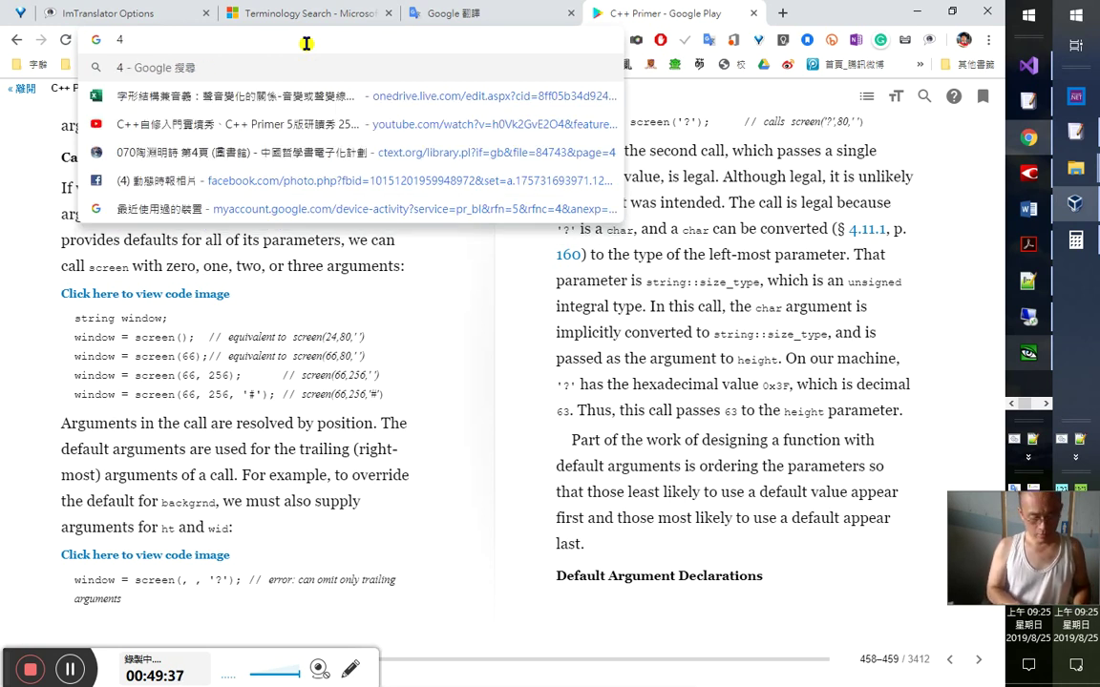
text(%3)
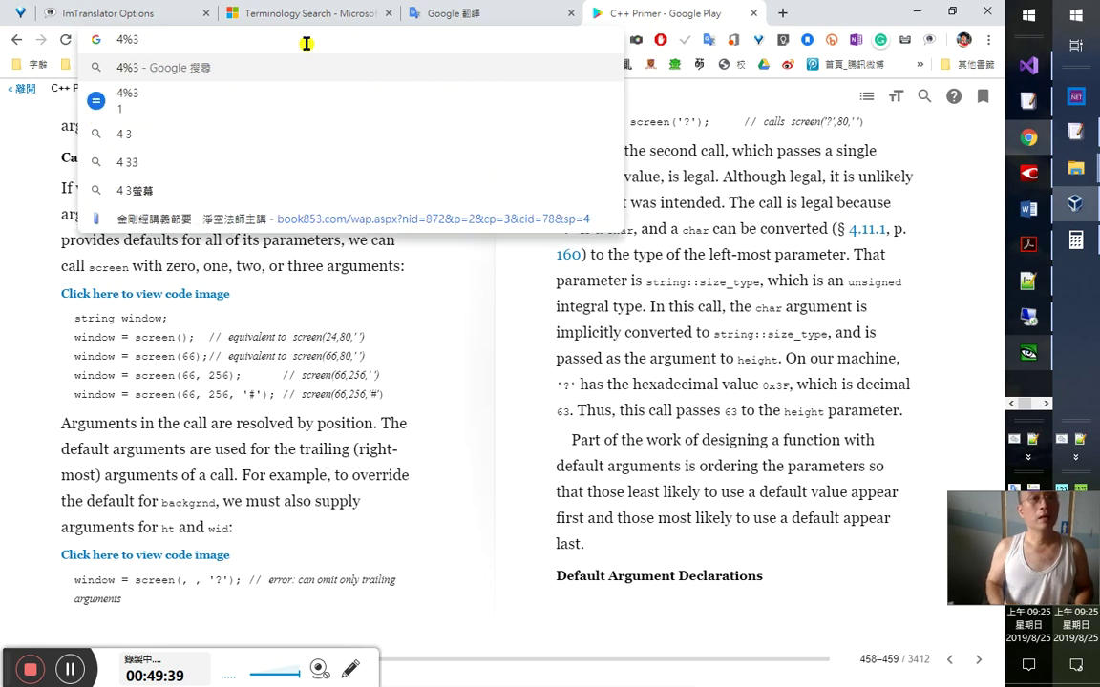
- Change the remainder calculation to 5%3 and highlight its result suggestion
key(Left)
key(shift+Left)
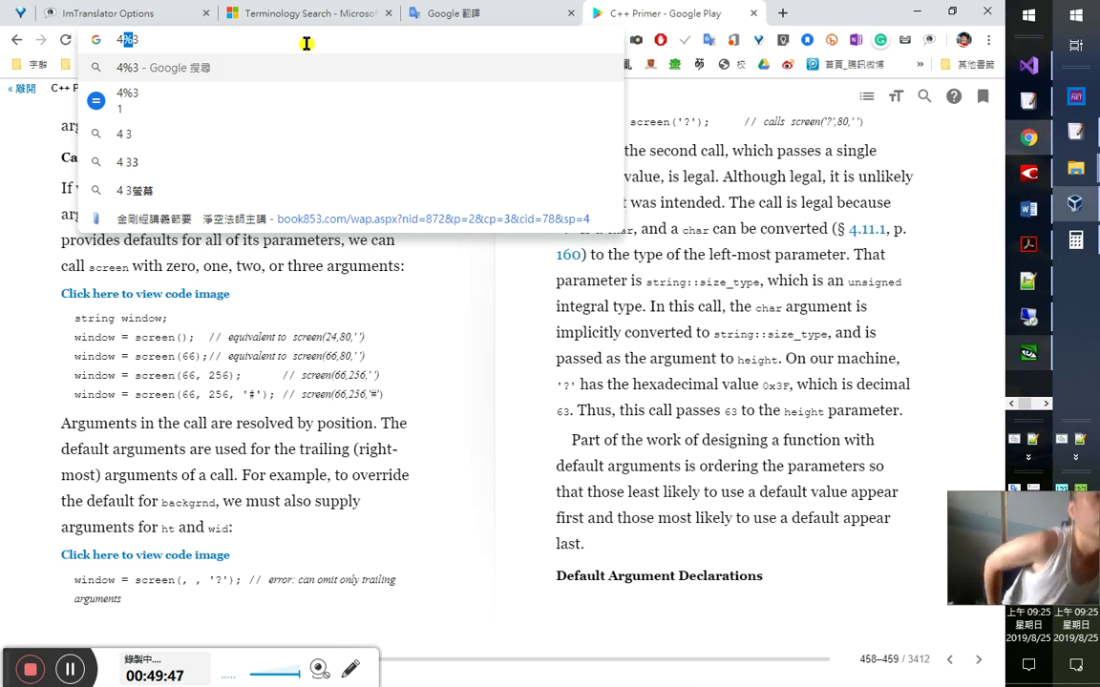
key(Left)
key(Left)
key(Delete)
text(5)
key(Down)
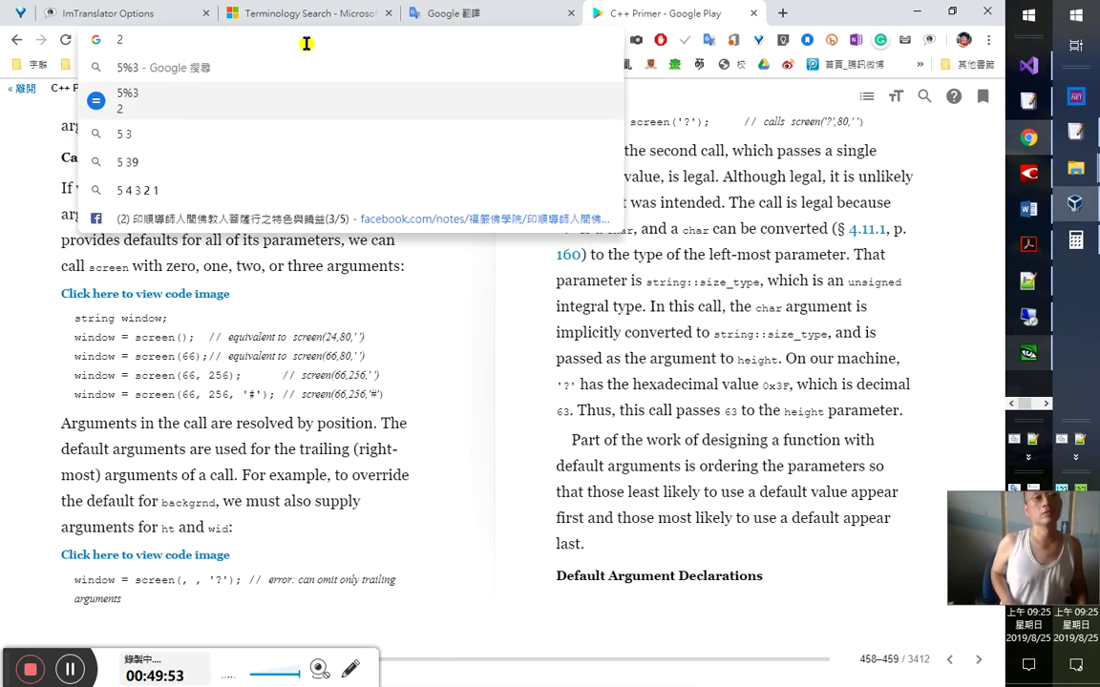
- Replace the address bar content with the calculation 63%16
key(ctrl+a)
text(63)
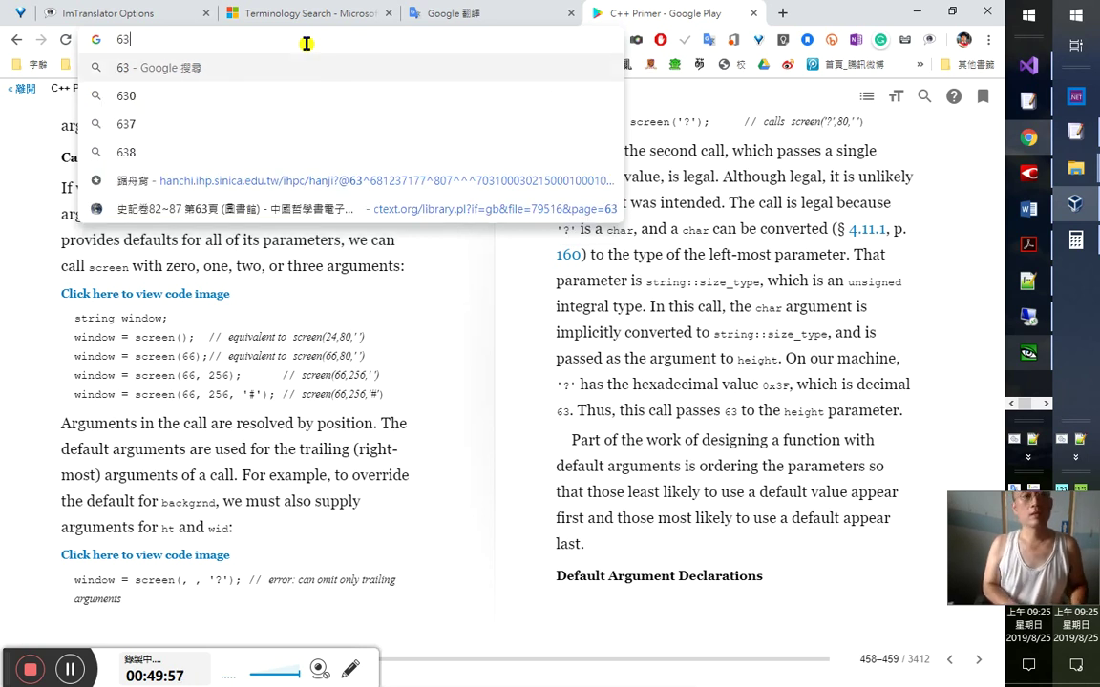
text(%16)
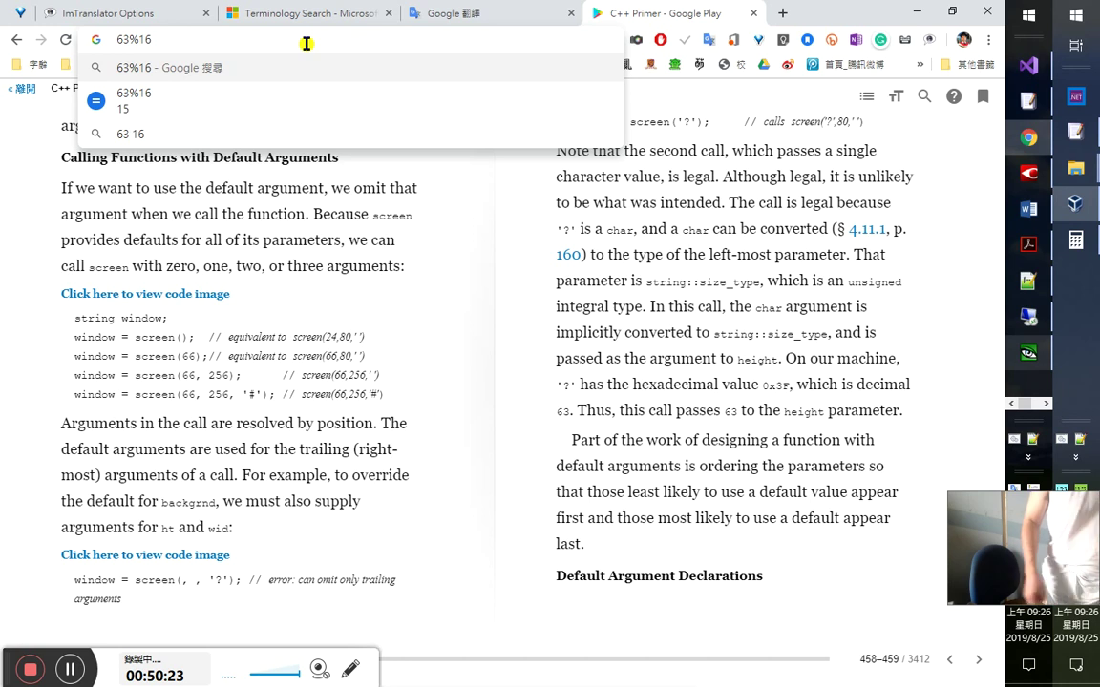
- Change the calculation's dividend to 64 for 64%16 and return to the e-book page
key(Left)
key(Left)
key(Left)
key(Left)
key(Left)
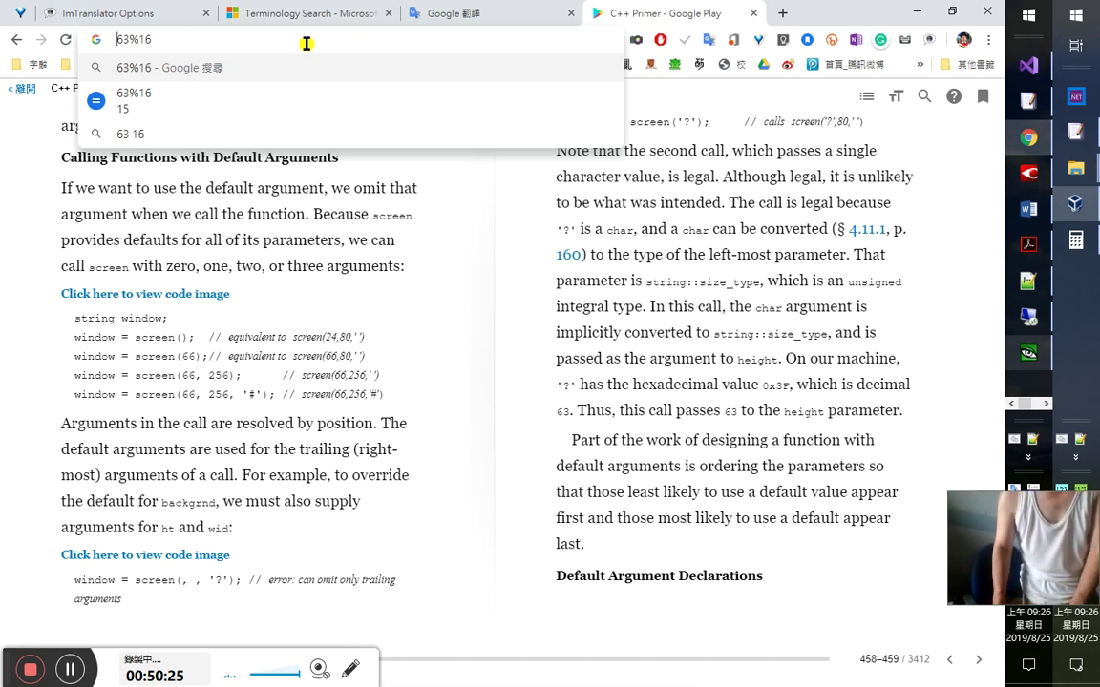
key(Right)
text(4)
key(Delete)
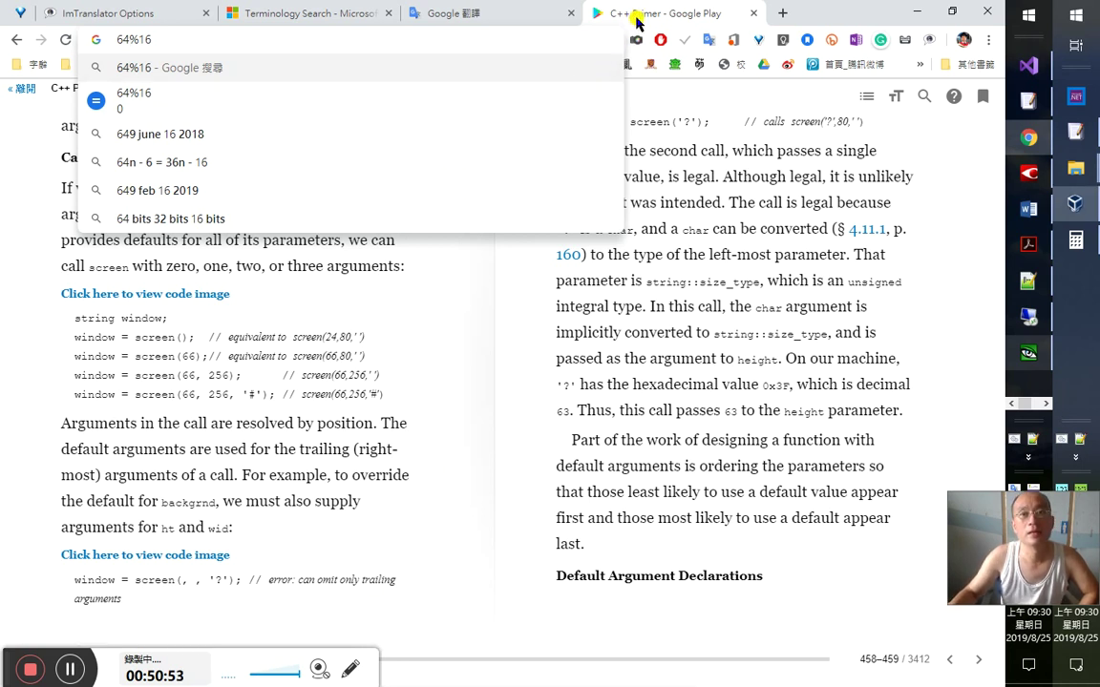
click(507, 331)
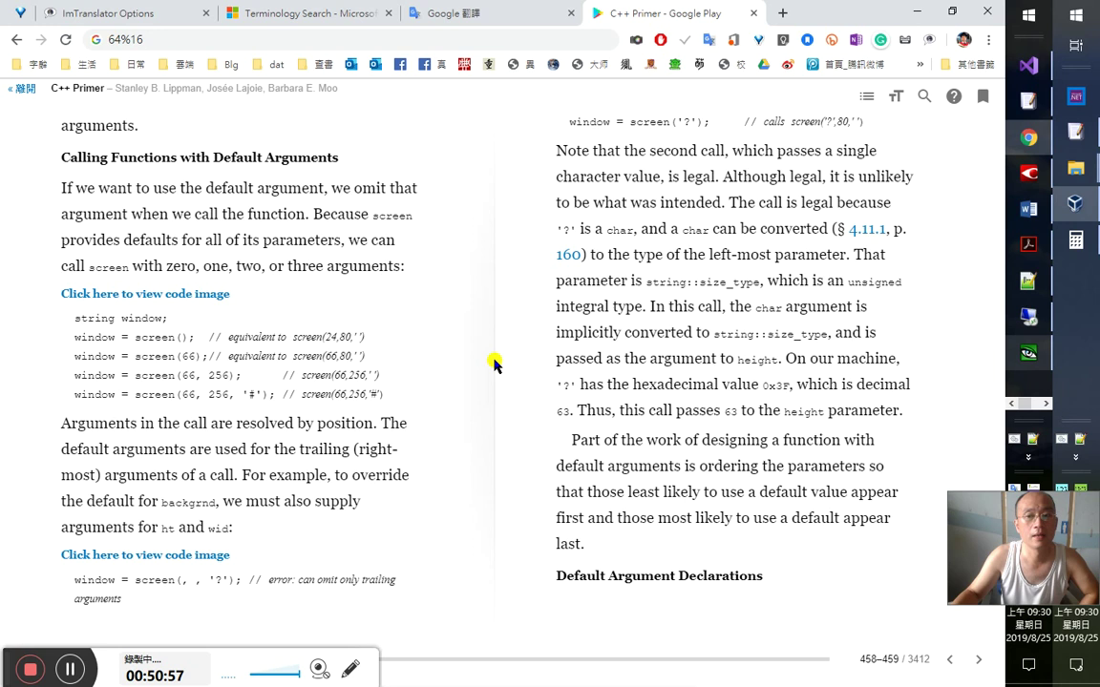
- Translate the words "hexadecimal" and "decimal" in the e-book text and play their pronunciation
double_click(692, 384)
click(502, 267)
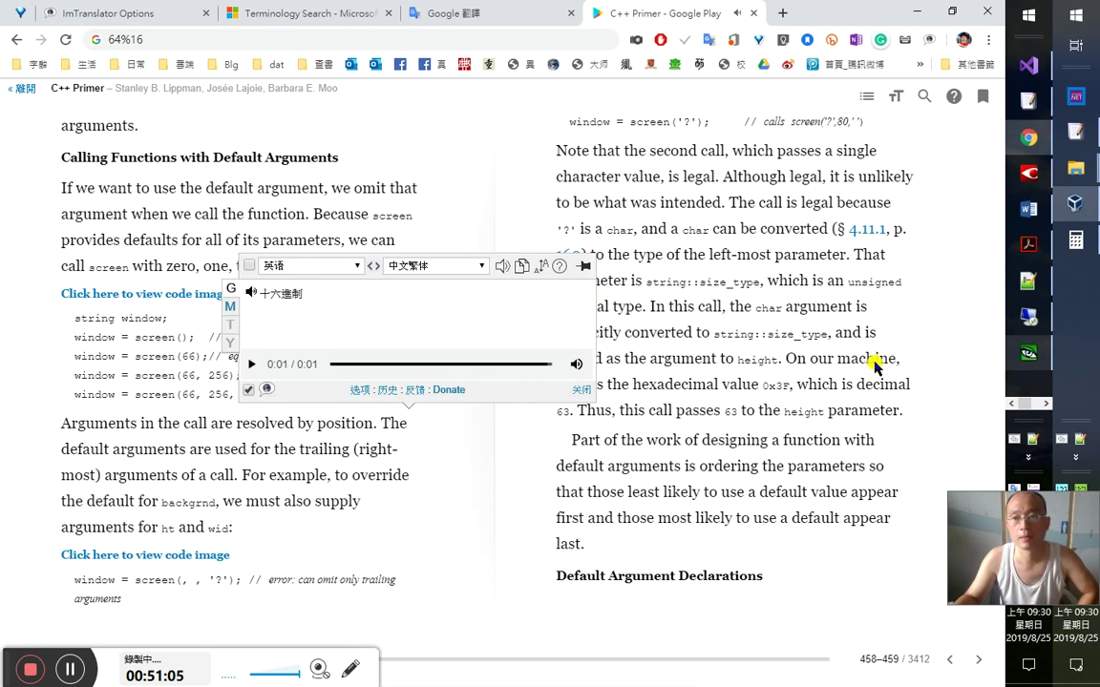
double_click(883, 383)
click(501, 268)
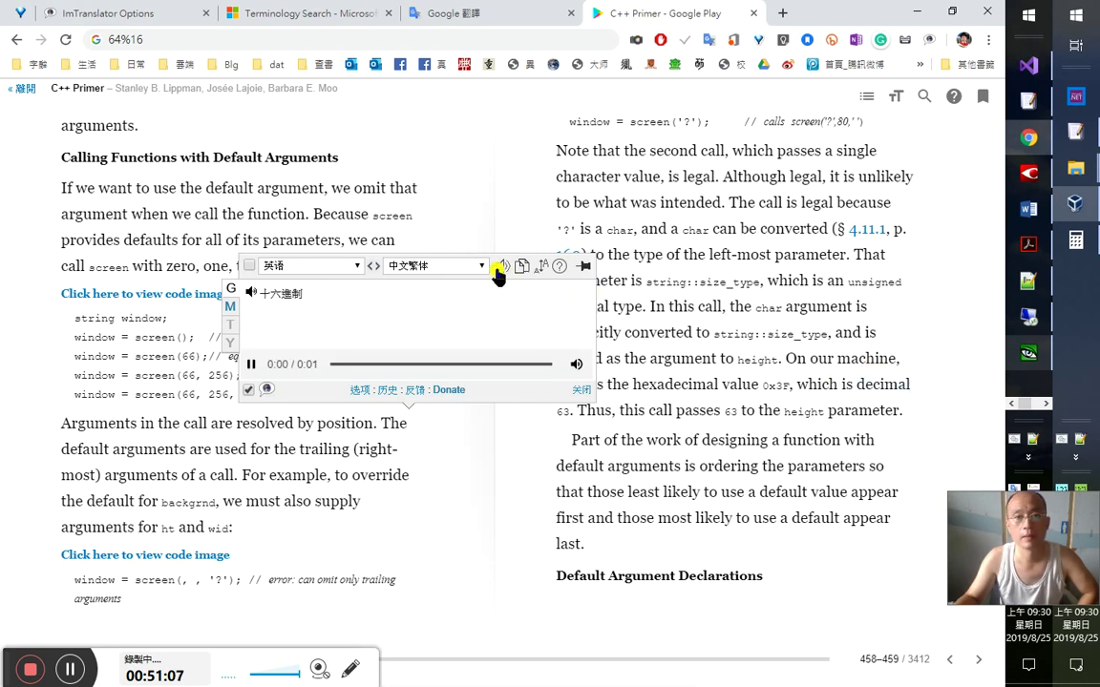
double_click(888, 384)
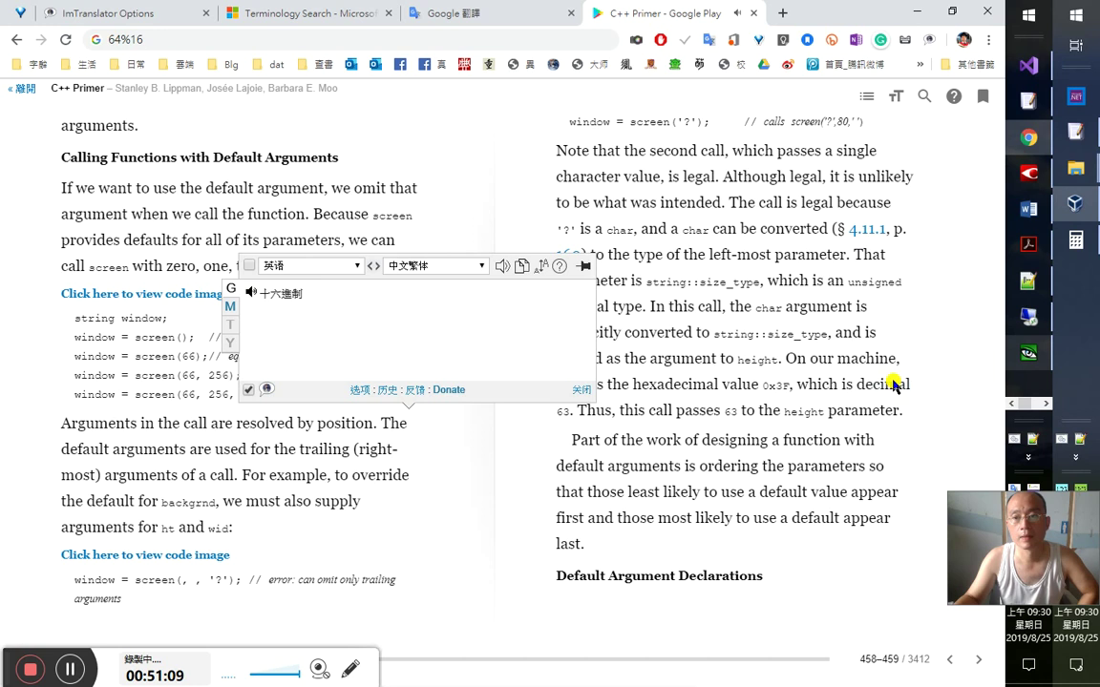
click(603, 263)
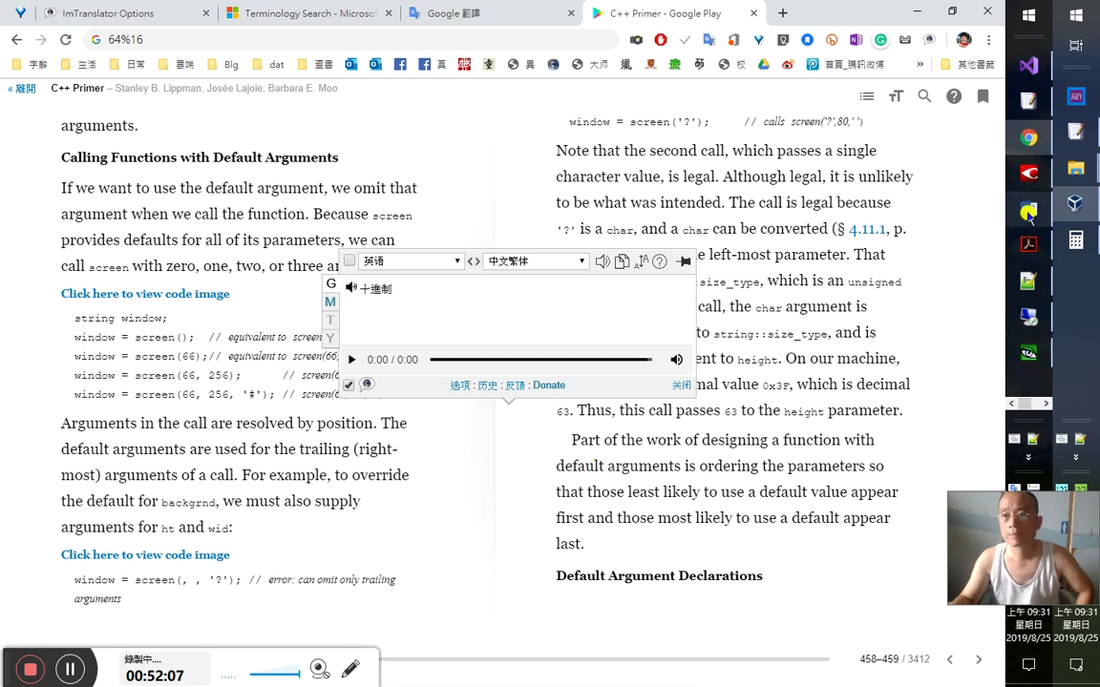
- Switch to the C++ Primer PDF in Acrobat and copy page 311's paragraph starting "Part of the work of designing a function"
click(1032, 176)
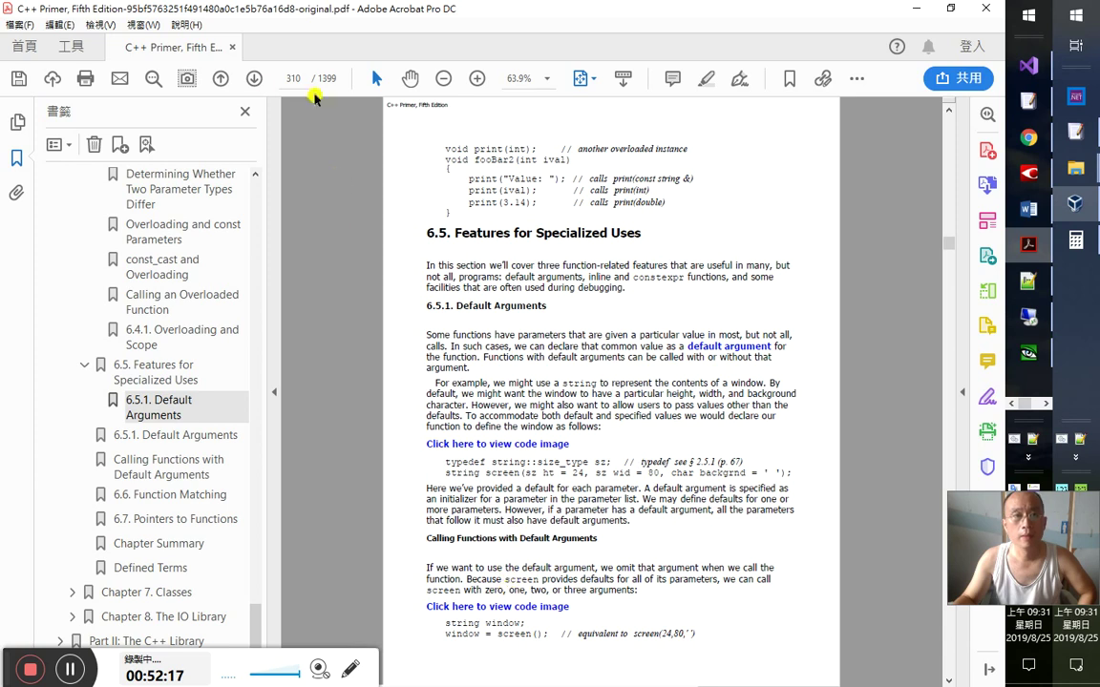
click(250, 79)
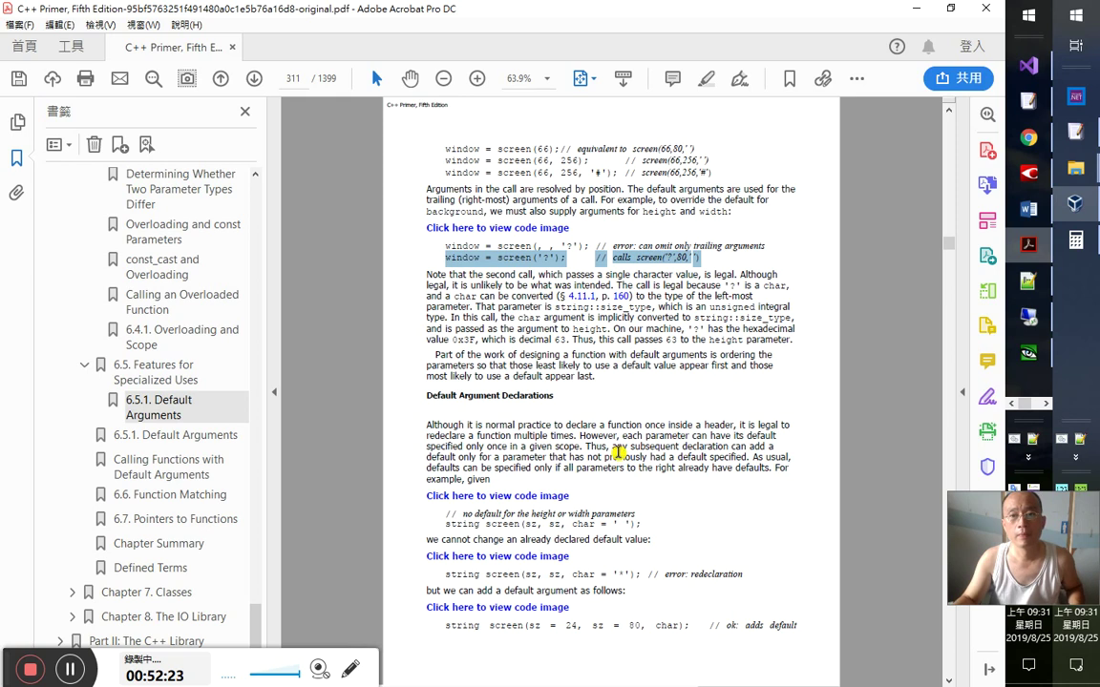
ctrl+scroll(619, 449, up, 2)
ctrl+scroll(616, 452, down, 1)
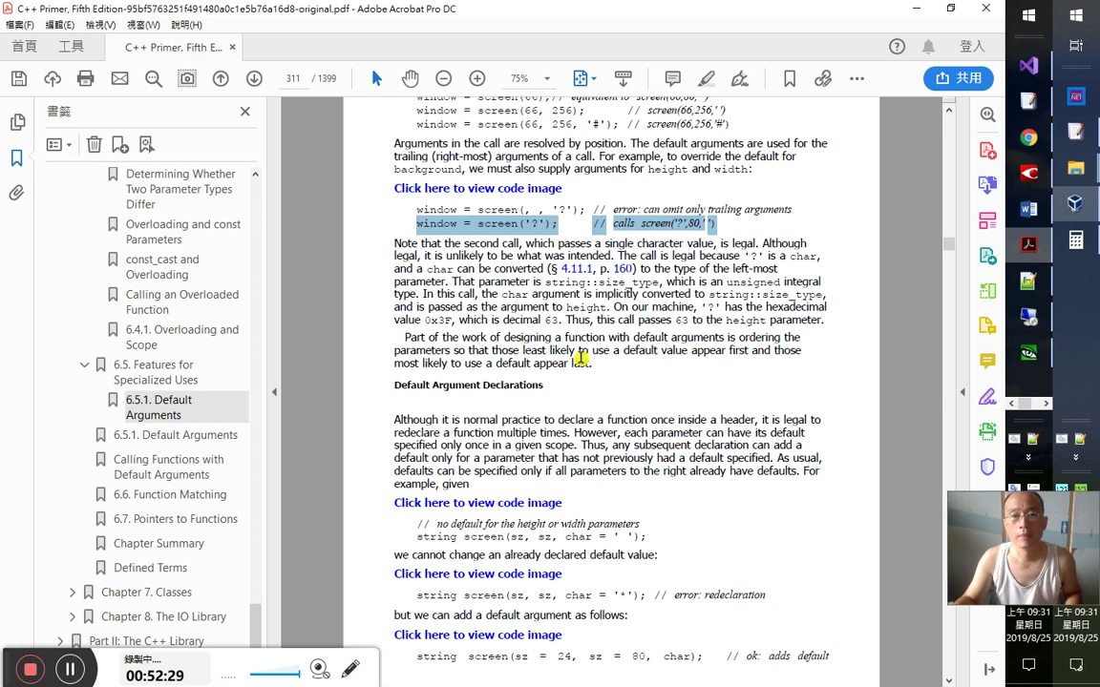
drag(399, 338, 597, 370)
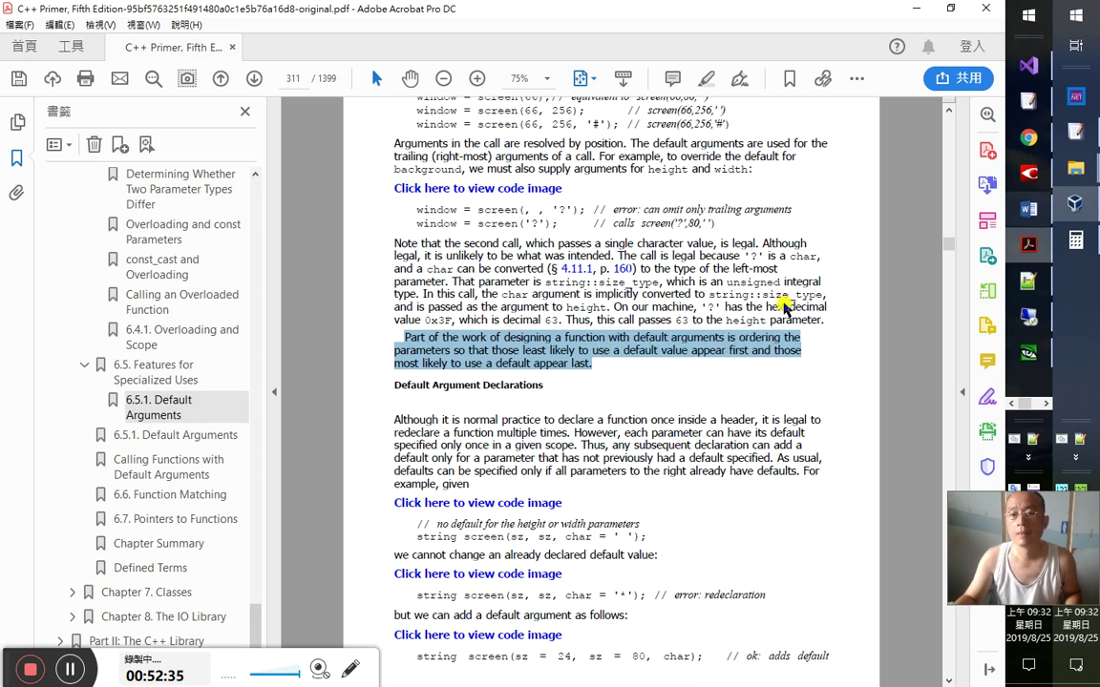
- Switch to the Word notes, add the timestamp 52:00, and paste the copied paragraph below it
click(1036, 210)
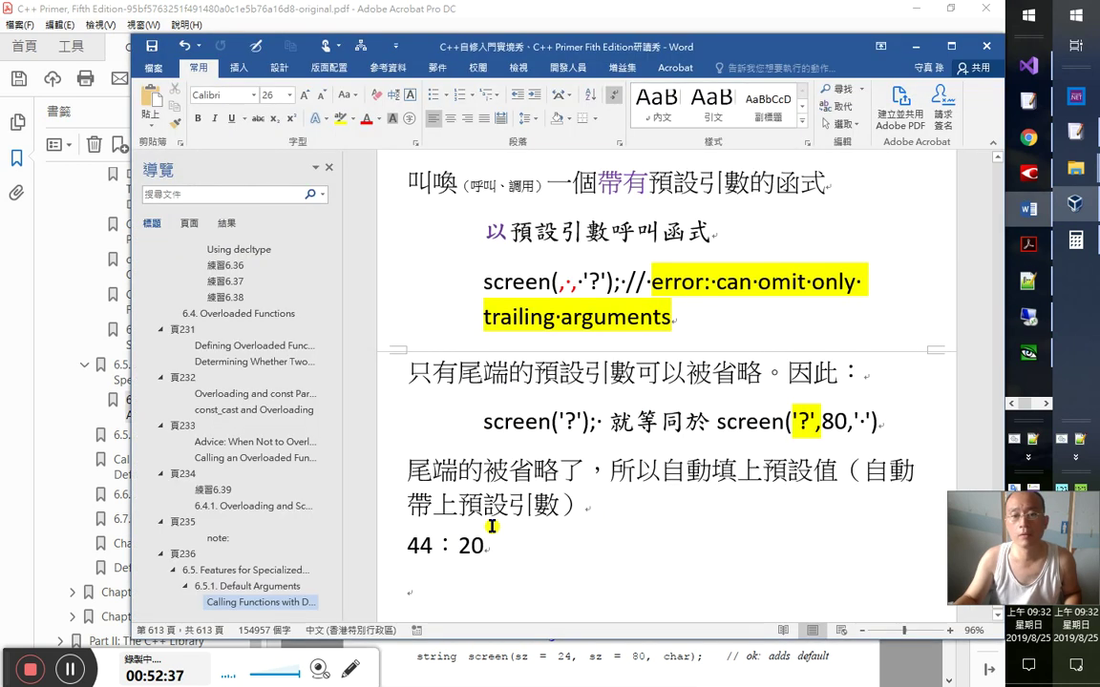
text(52:00)
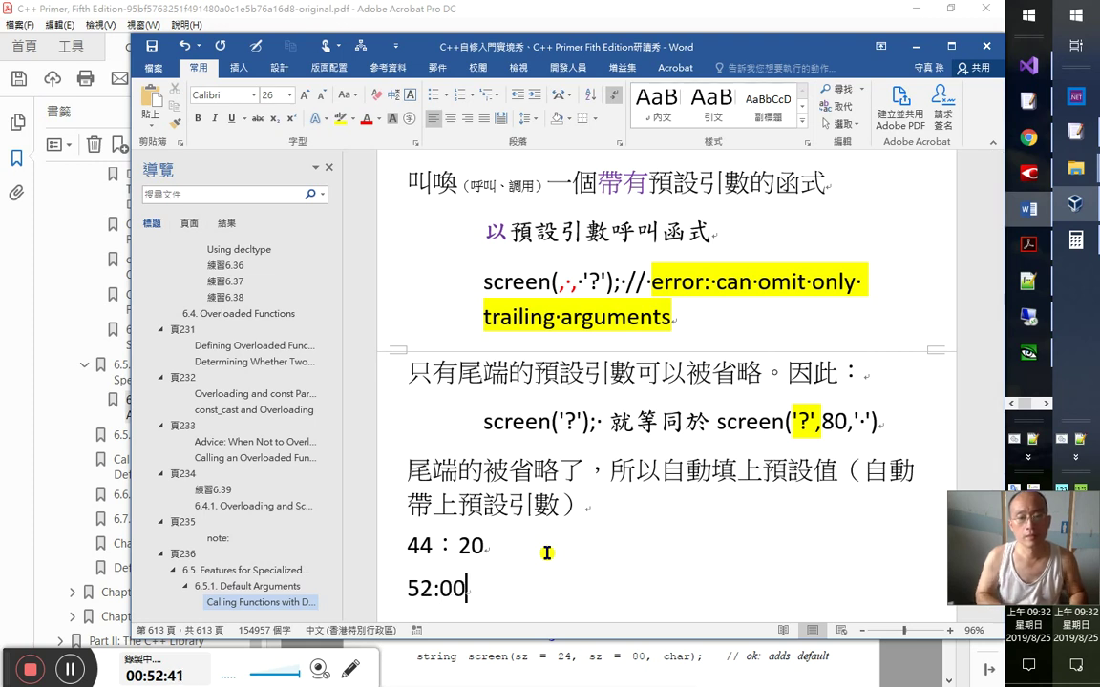
key(Return)
key(ctrl+v)
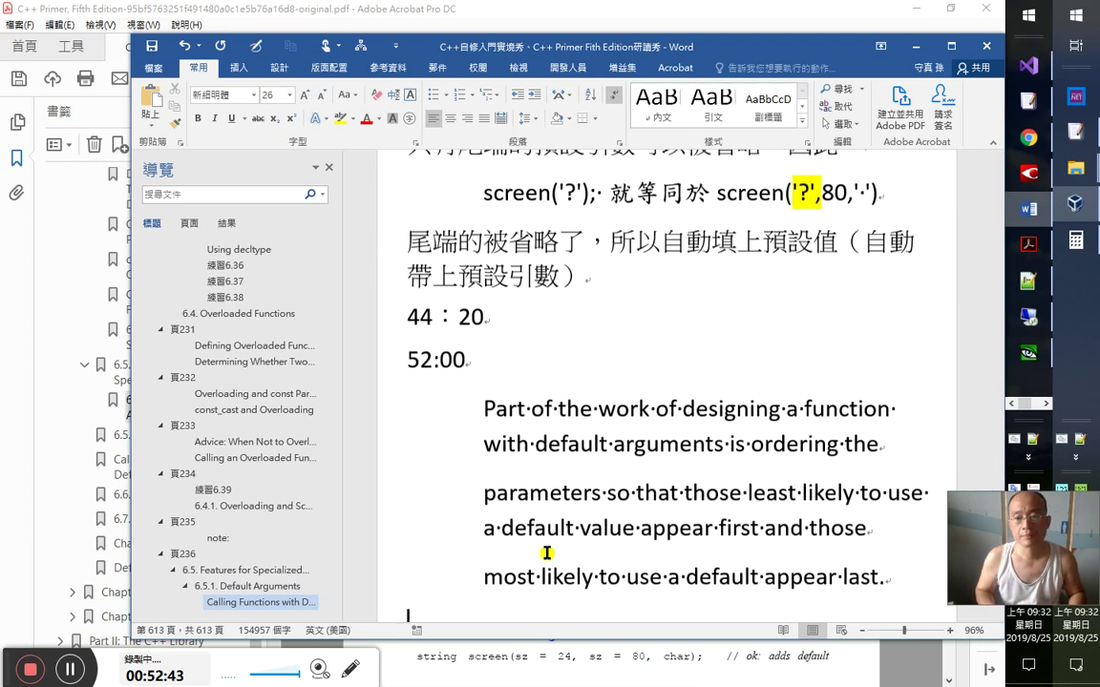
- Remove the paragraph break between "is ordering the" and "parameters so that" in the pasted text
key(Up)
key(Up)
key(Up)
key(Up)
key(Up)
key(Left)
key(Delete)
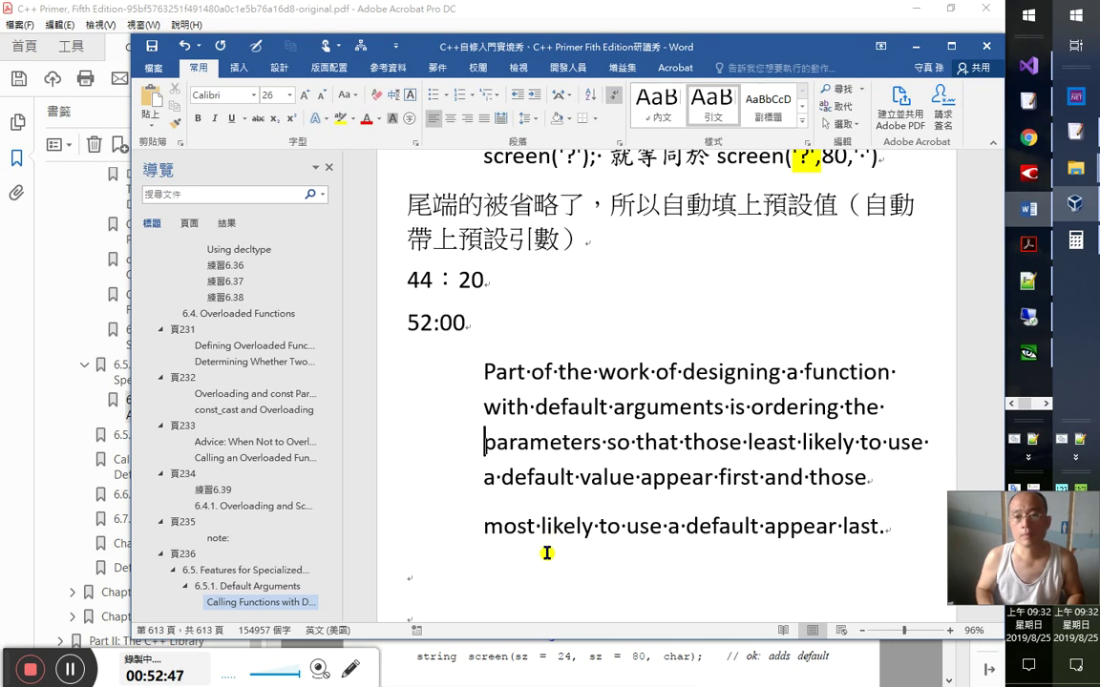
- Insert the Chinese gloss "設計一個帶有" after "with default arguments" in the pasted paragraph
key(Right)
key(Right)
key(Right)
key(Right)
key(Right)
key(Right)
key(Right)
key(Right)
key(Right)
key(Right)
key(Right)
key(Right)
key(Right)
key(Right)
key(Right)
key(Right)
key(Right)
key(Up)
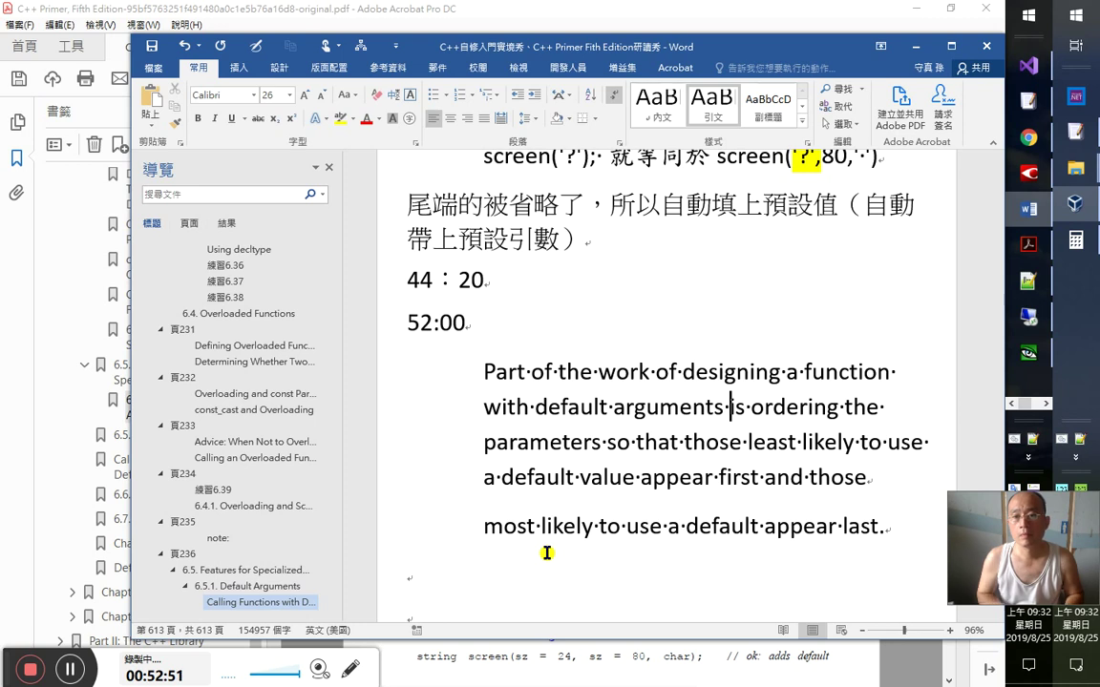
text(設定)
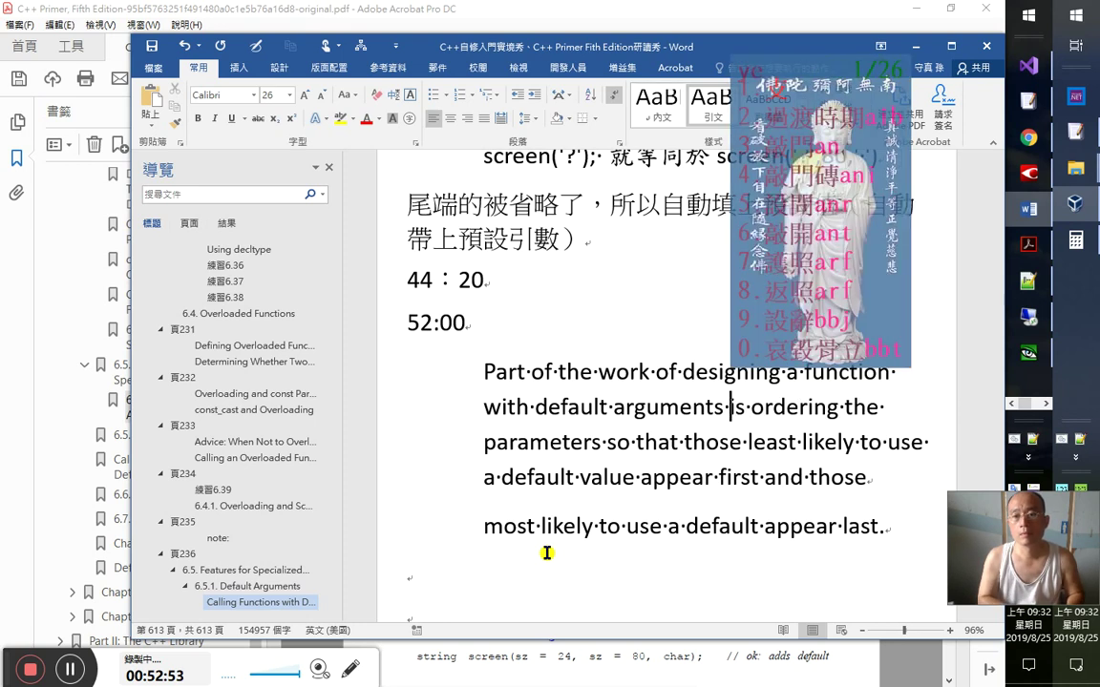
text(一)
key(BackSpace)
key(BackSpace)
text(計一一個)
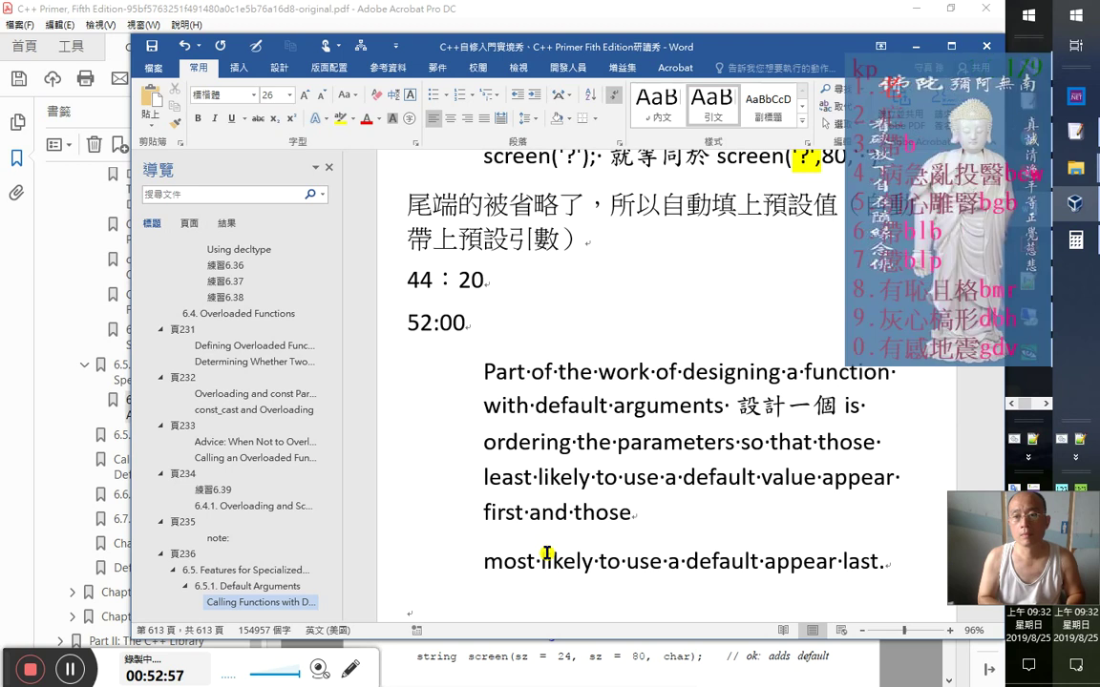
text(帶有)
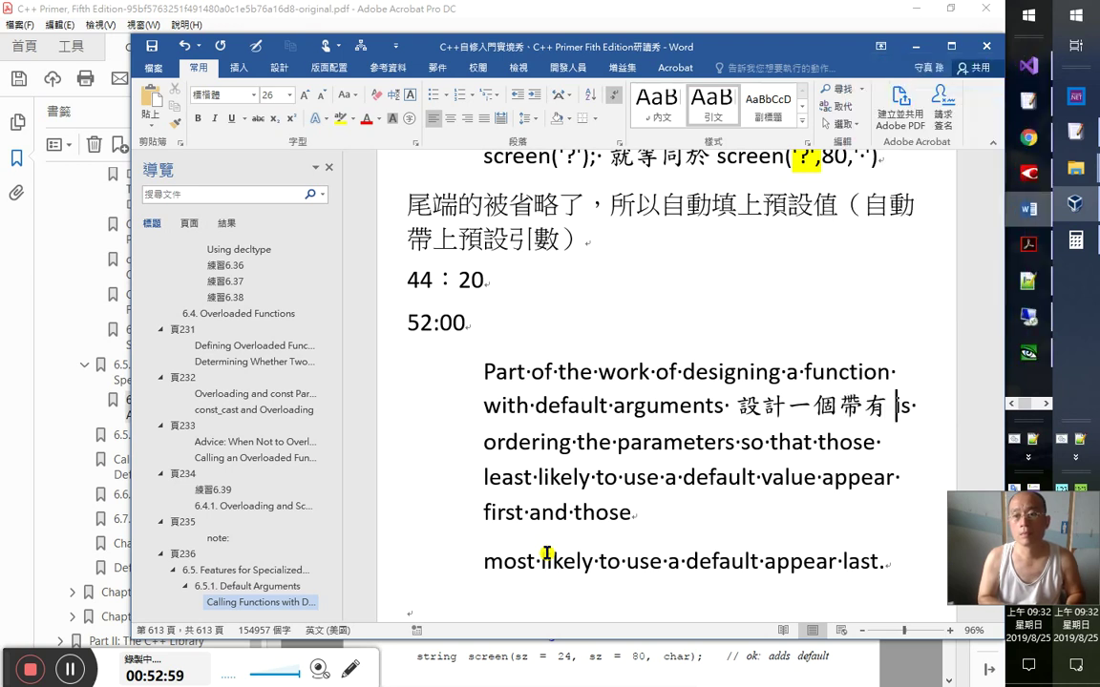
- Continue the gloss after "帶有" with the term "預設引數（default argument）"
text(nc)
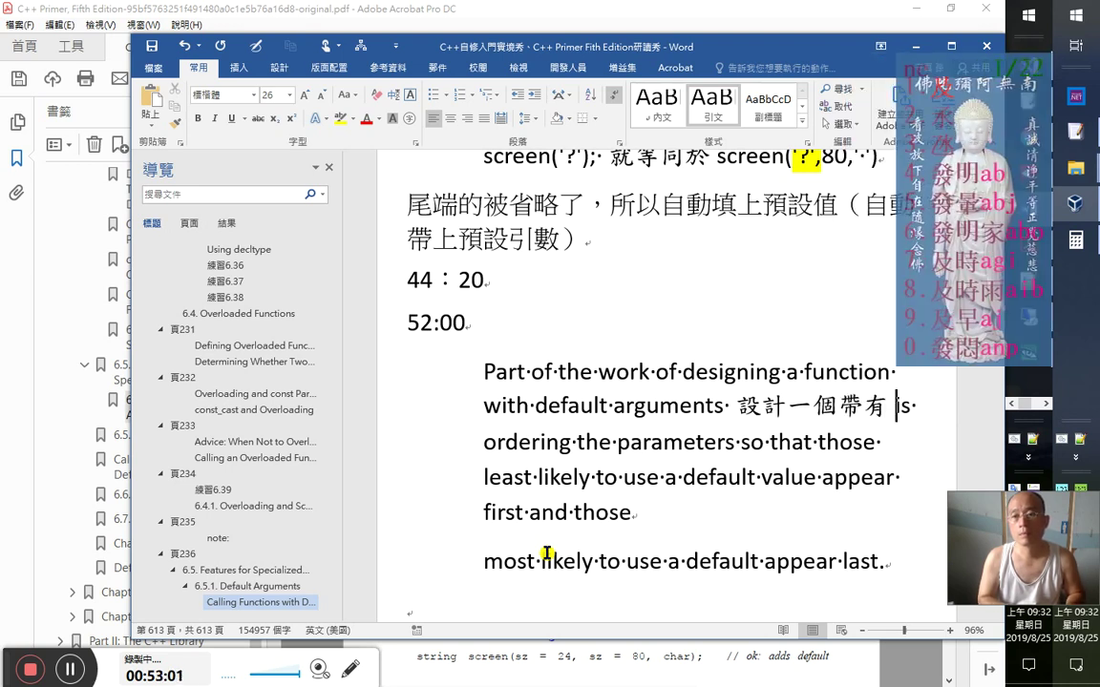
text(發引)
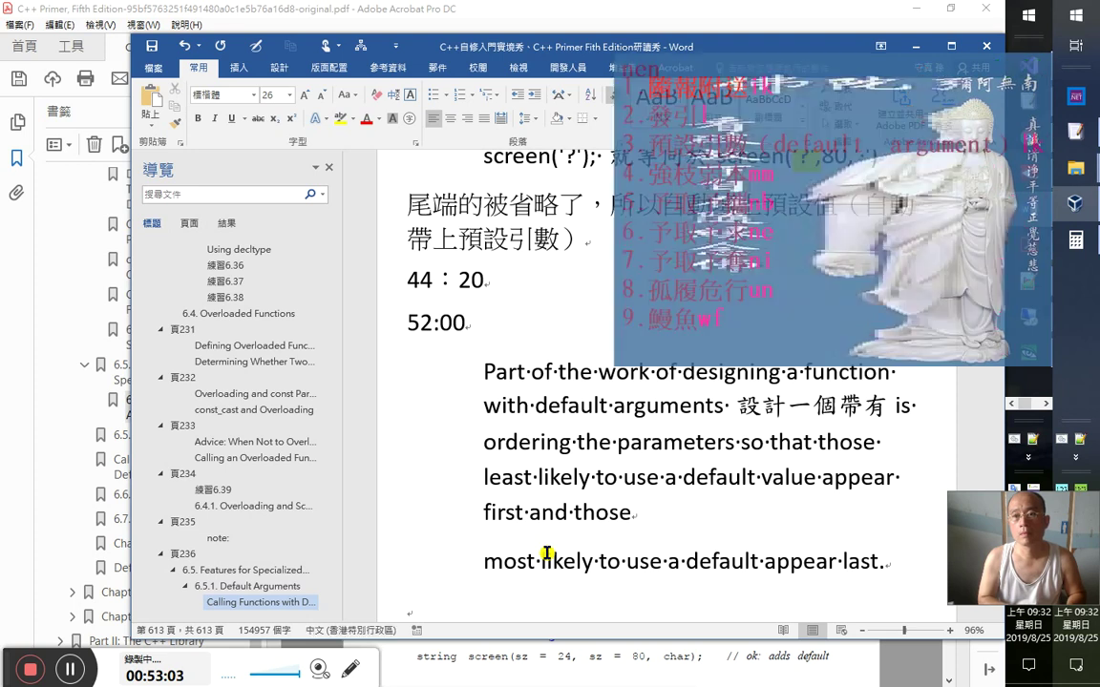
key(BackSpace)
key(shift+Left)
key(shift+Left)
text(nenl)
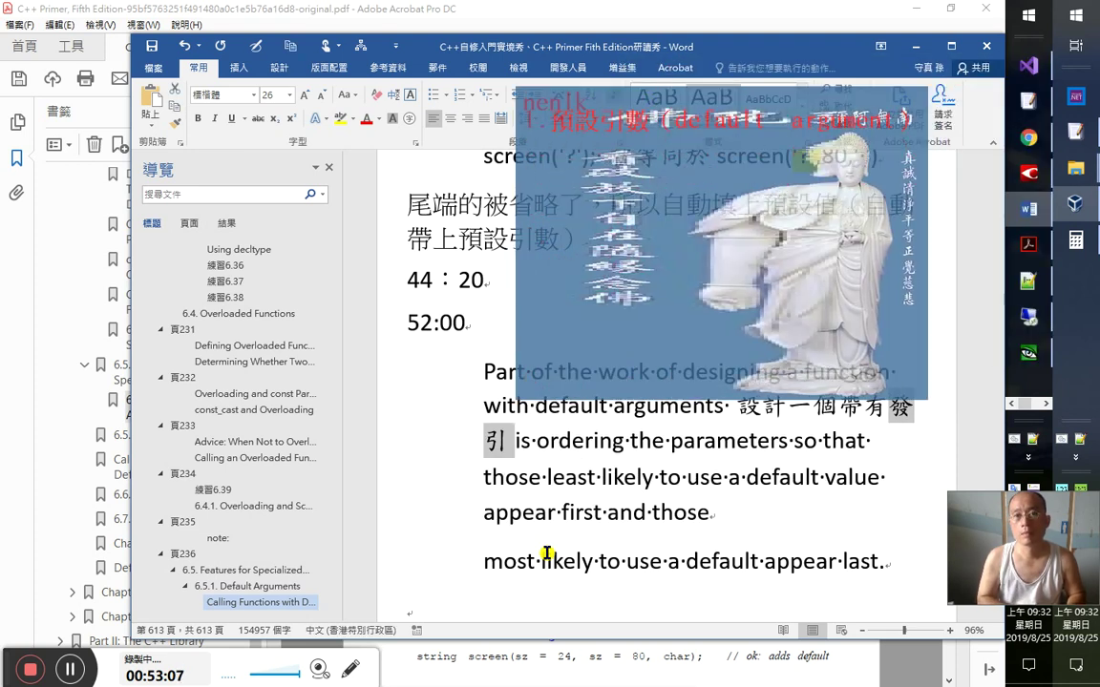
text(2)
key(space)
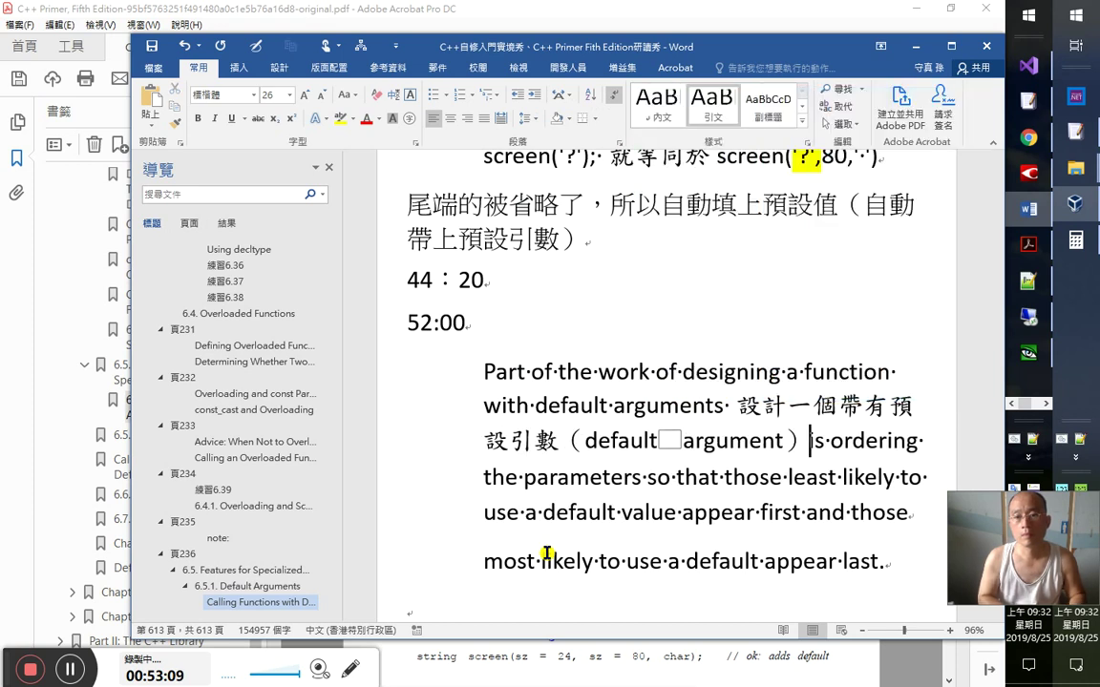
- Complete the gloss before "is ordering" with "的函式的一部分工作，"
text(的陶潛)
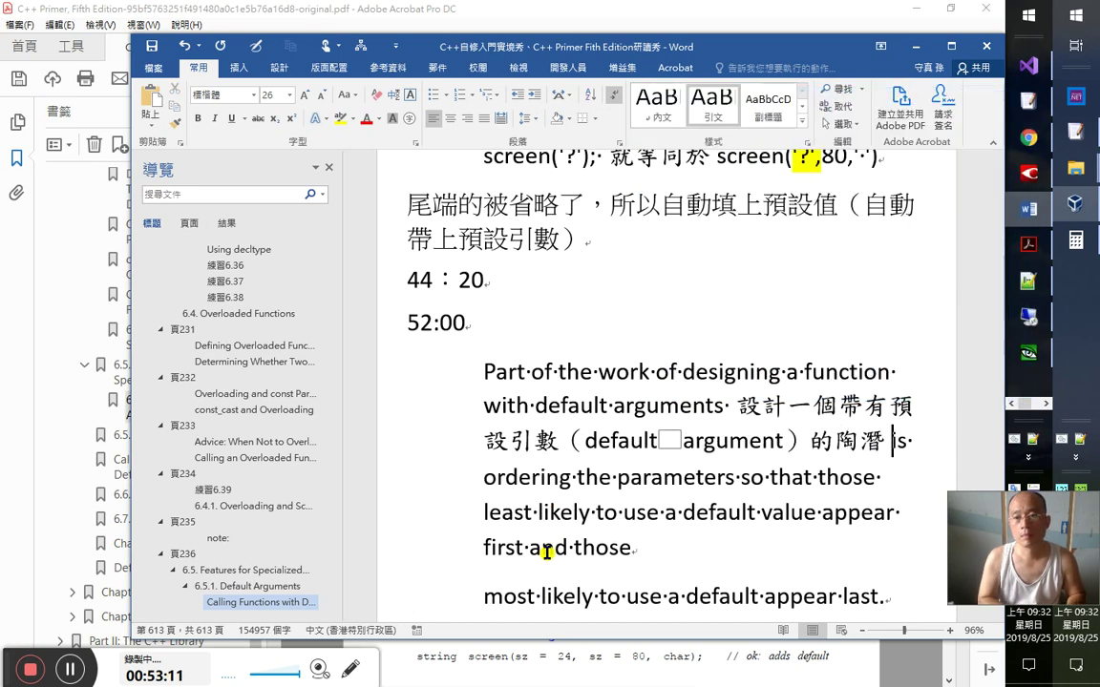
key(BackSpace)
key(BackSpace)
text(函式的)
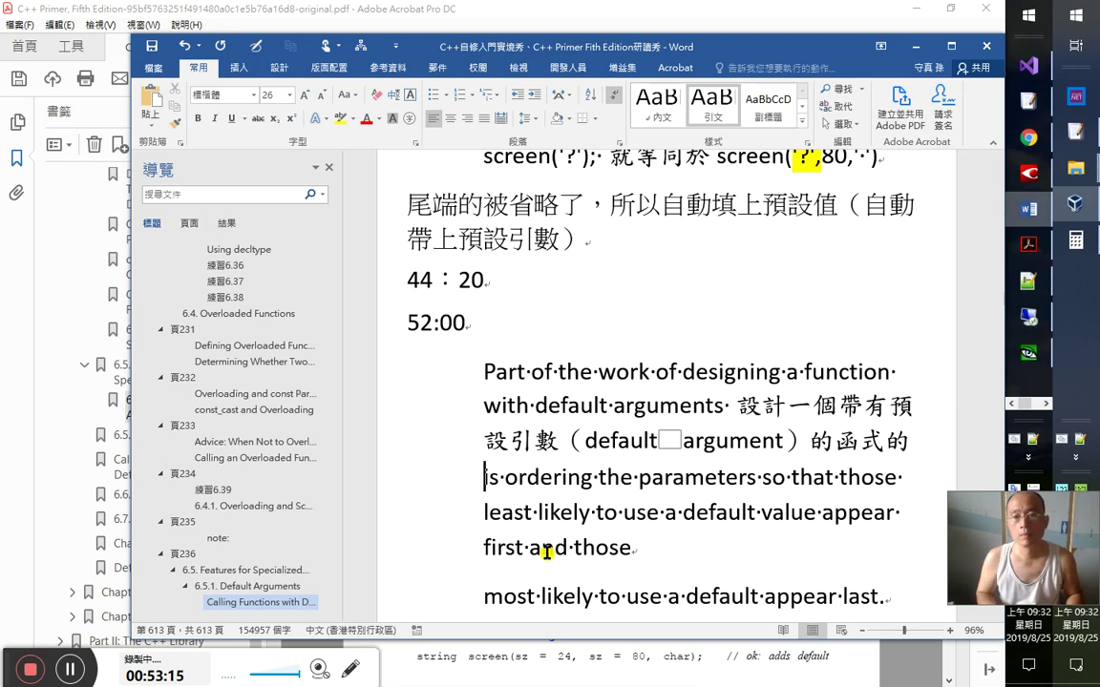
text(一部分)
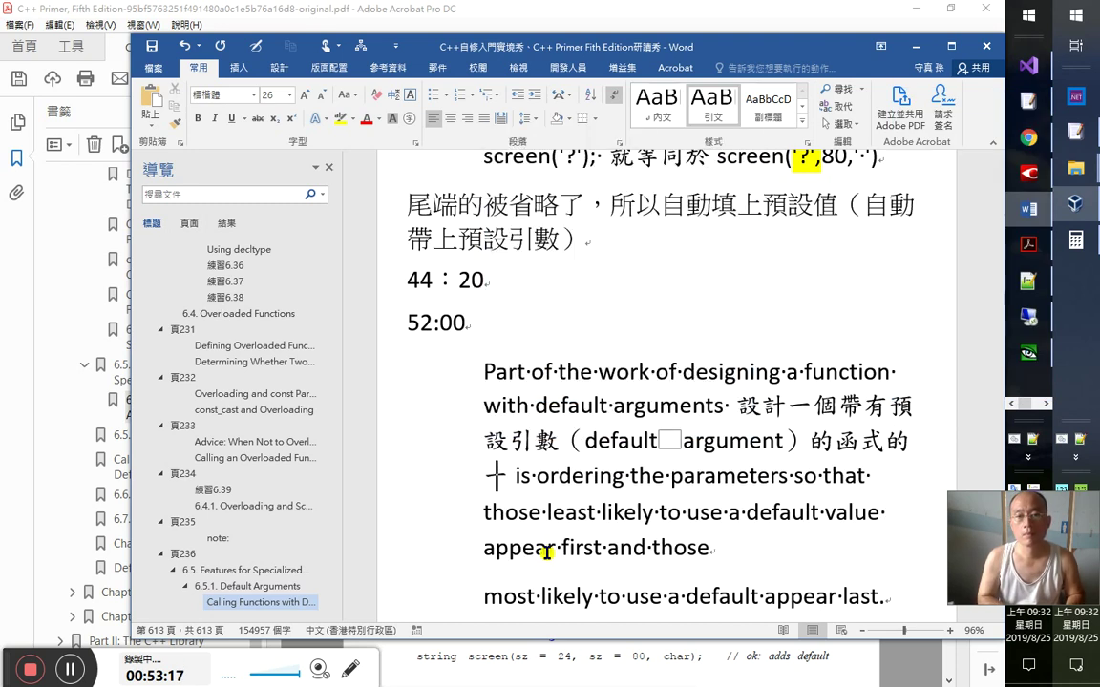
text(工作，)
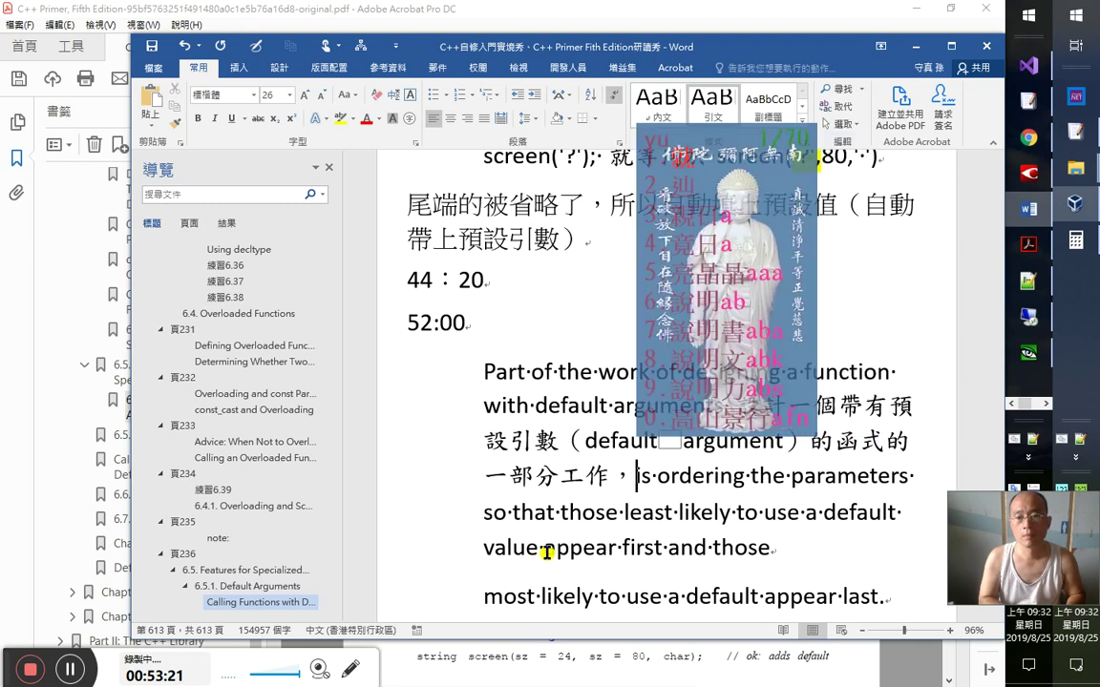
- Delete the parenthetical "（default argument）" following "預設引數" in the Chinese gloss
key(Escape)
key(Up)
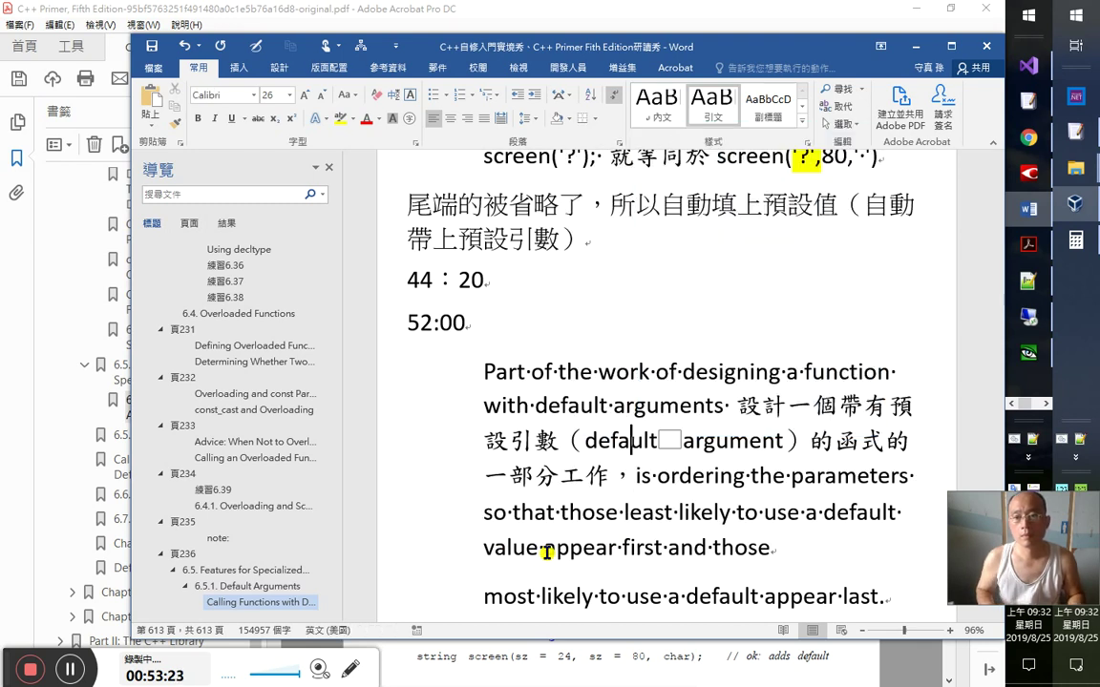
key(Left)
key(Left)
key(Left)
key(Left)
key(Left)
key(shift+End)
key(shift+Left)
key(shift+Left)
key(shift+Left)
key(shift+Left)
key(Delete)
- Insert the translation "就是" between "is" and "ordering" in the pasted sentence
key(Right)
key(Right)
key(Right)
key(Right)
key(Right)
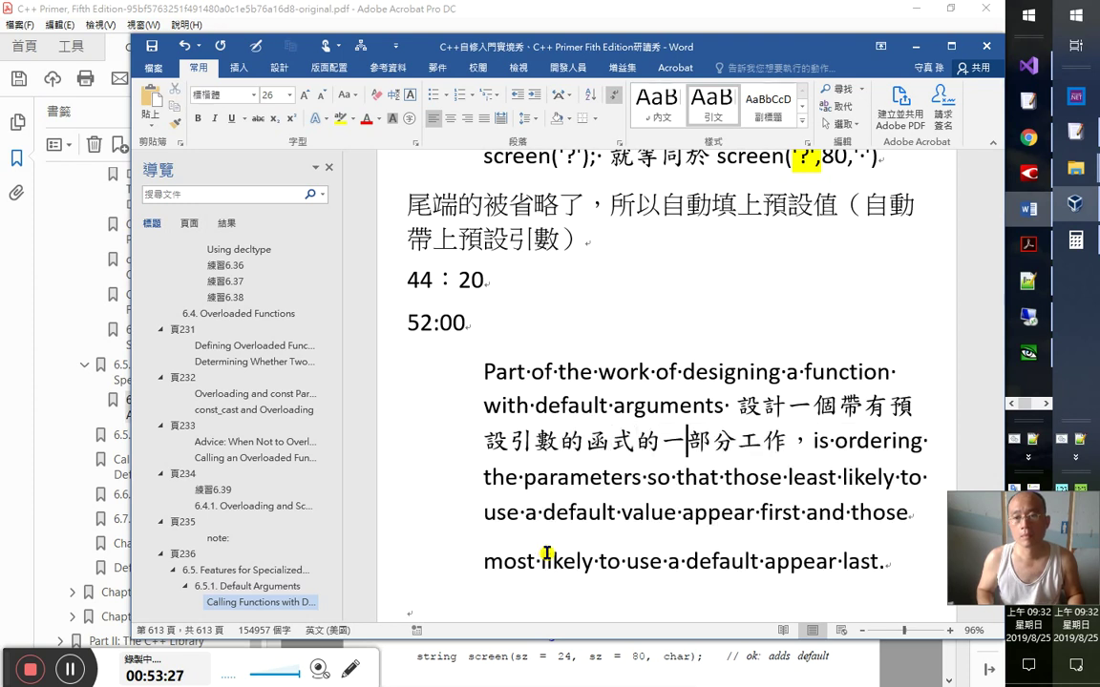
key(Left)
key(Right)
key(Right)
key(Right)
key(Right)
key(Right)
key(Right)
key(Right)
key(Right)
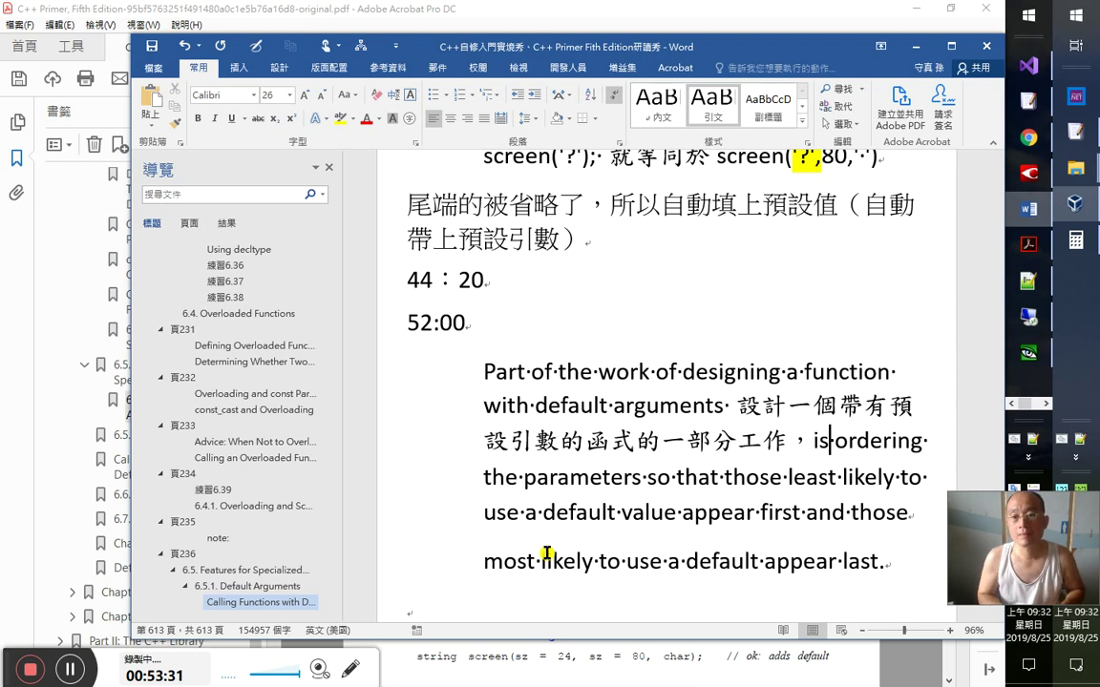
key(Right)
text(就是)
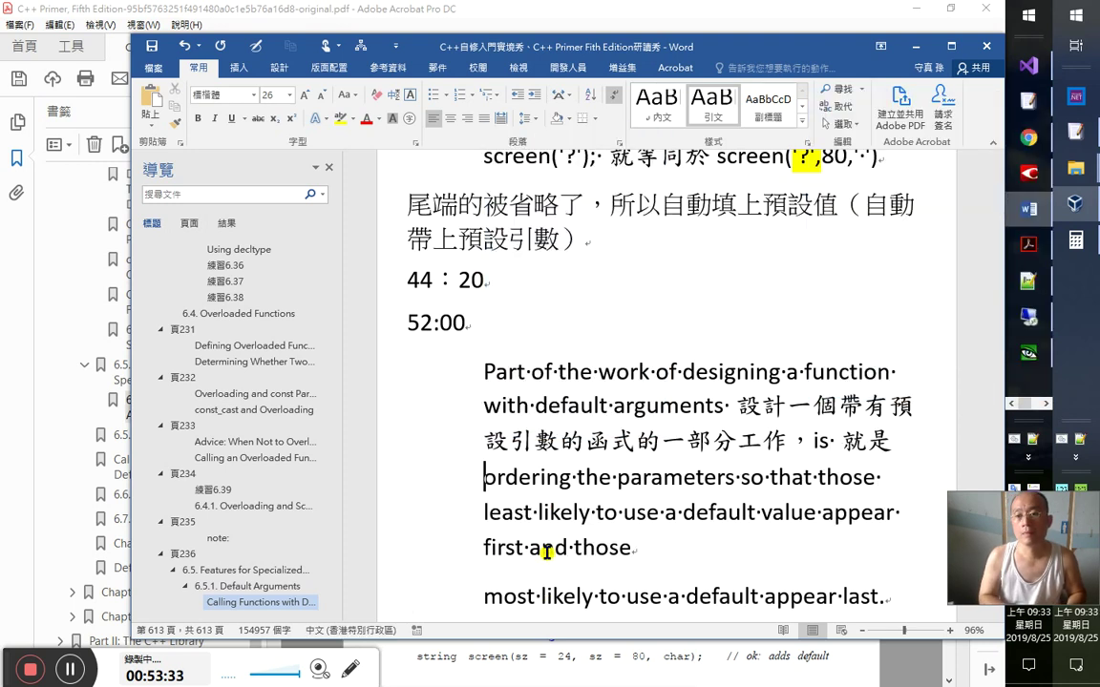
- Insert the translation "將函式的參數作排序，" after "ordering the parameters"
key(Right)
key(Right)
key(Right)
key(Right)
key(Right)
key(Right)
key(Right)
key(Right)
key(Right)
key(Right)
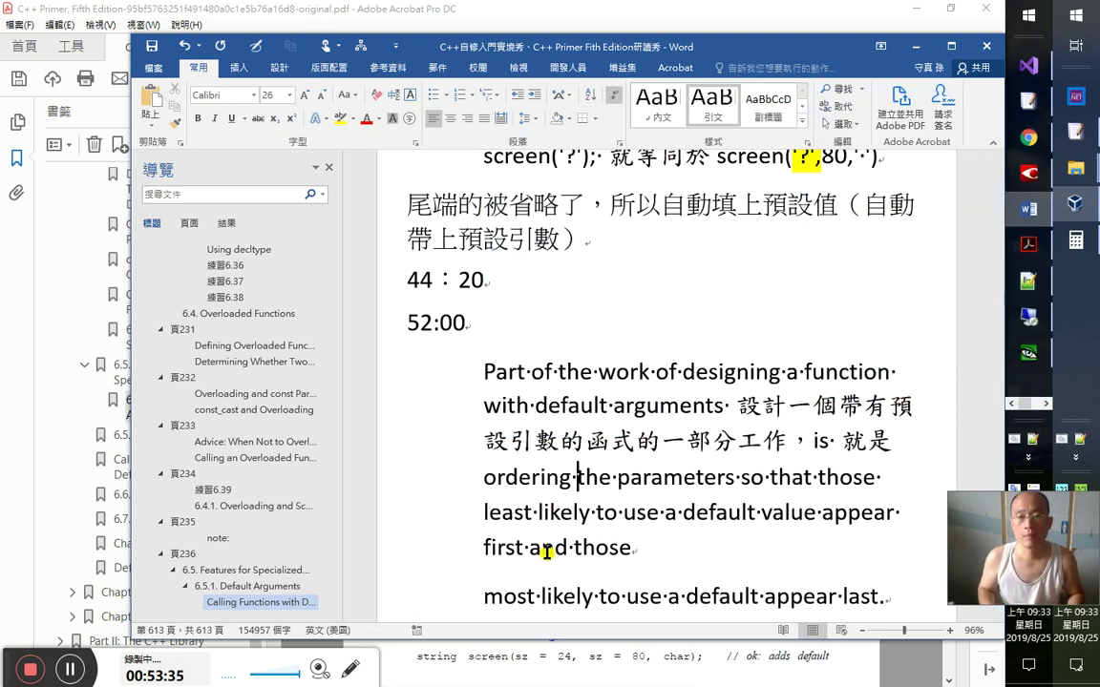
key(Right)
key(Right)
key(Right)
key(Right)
key(Right)
key(Right)
key(Right)
key(Right)
key(Right)
key(Right)
key(Right)
key(Left)
key(Left)
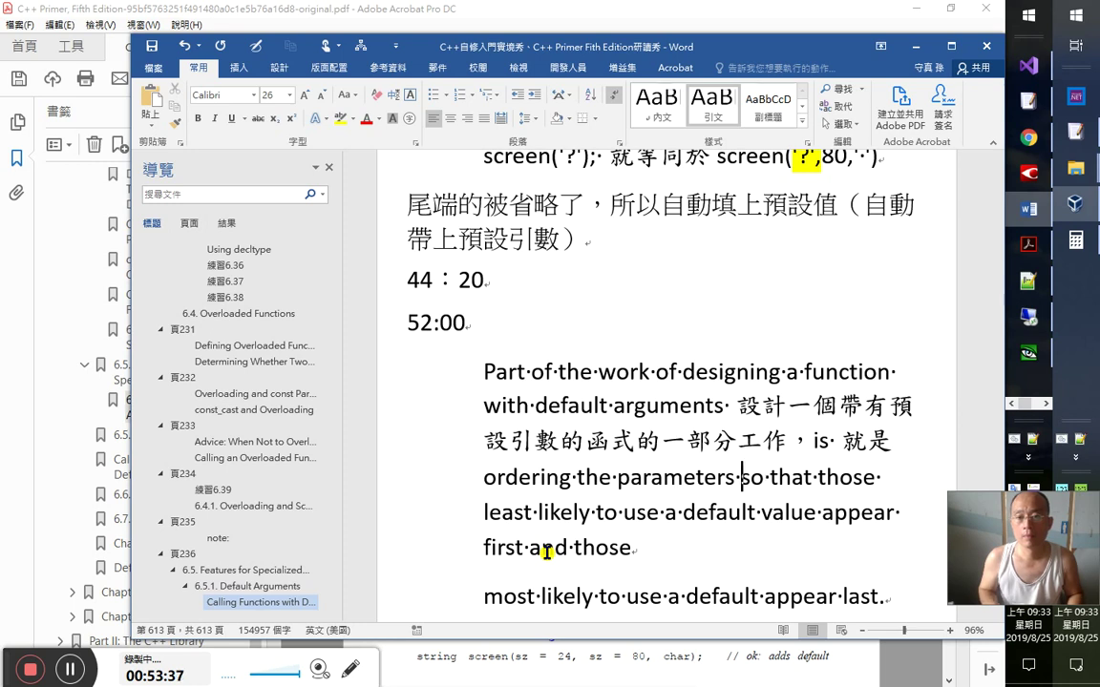
text(將其)
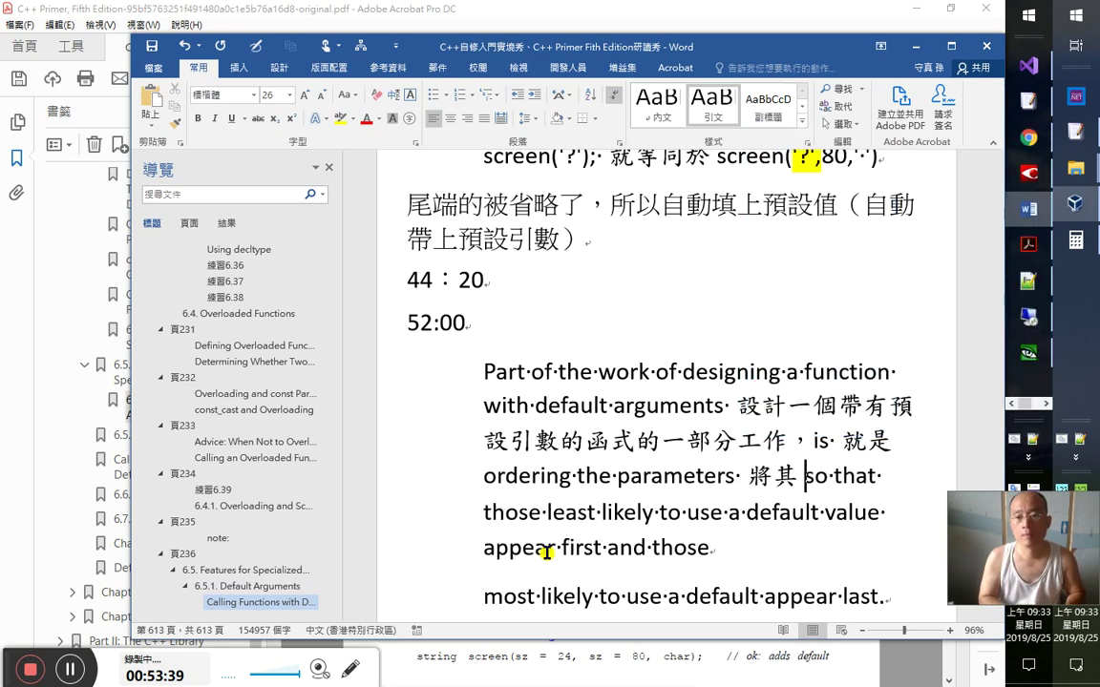
key(BackSpace)
text(陶冶的)
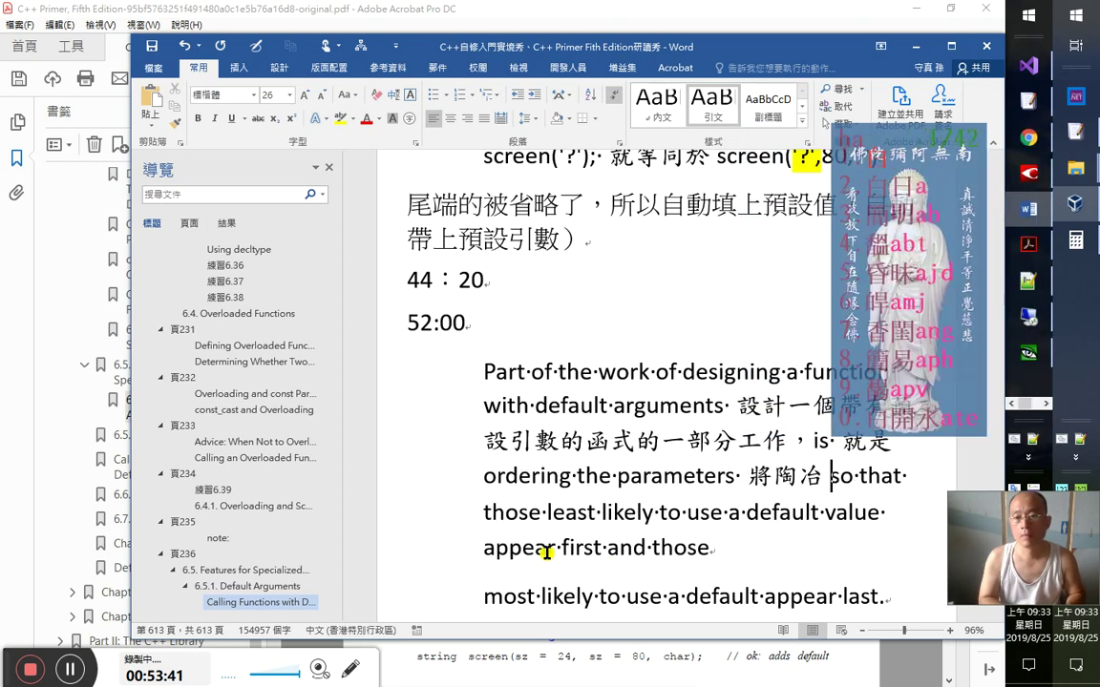
key(BackSpace)
key(BackSpace)
key(BackSpace)
key(BackSpace)
text(經)
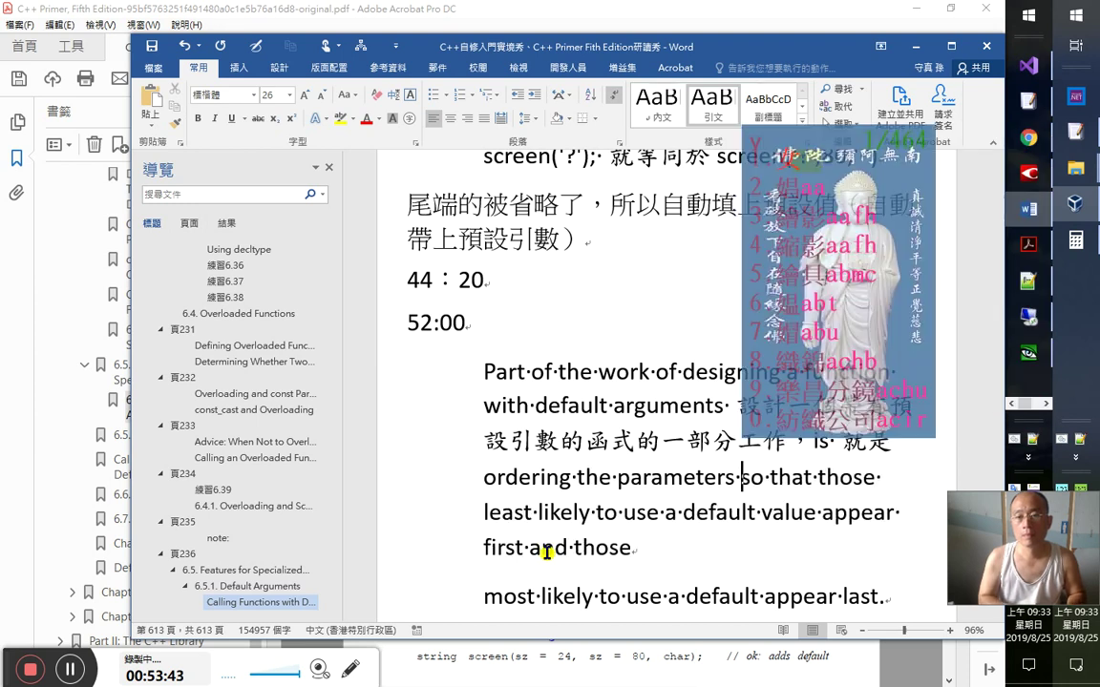
text(函式 )
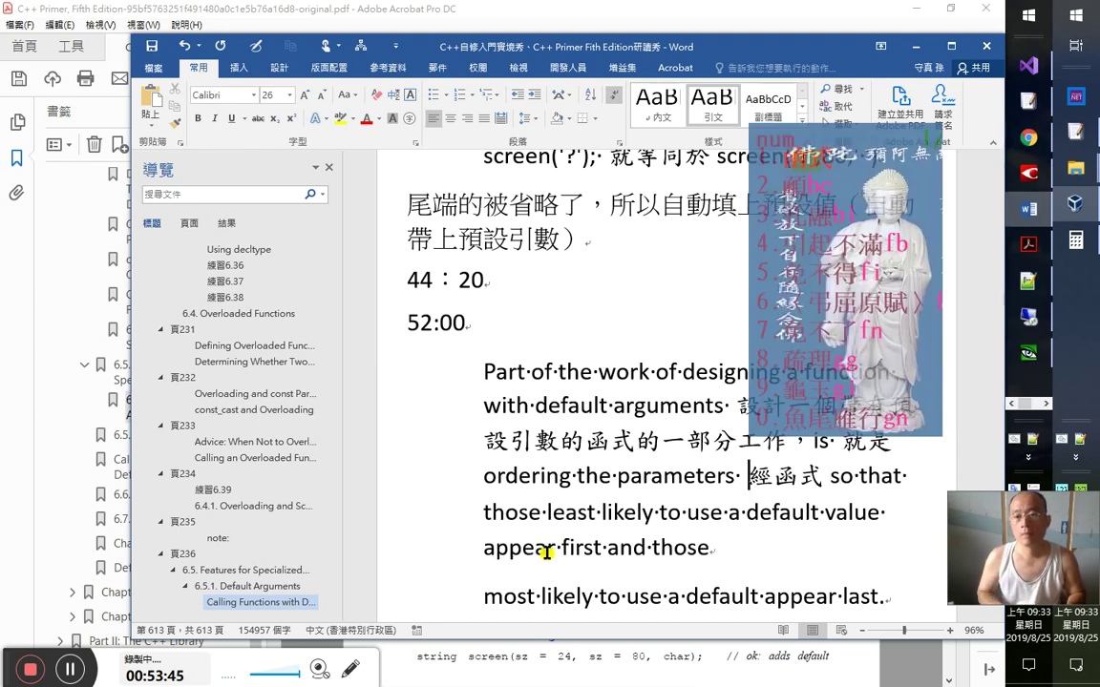
text(將)
key(Delete)
key(Right)
key(Right)
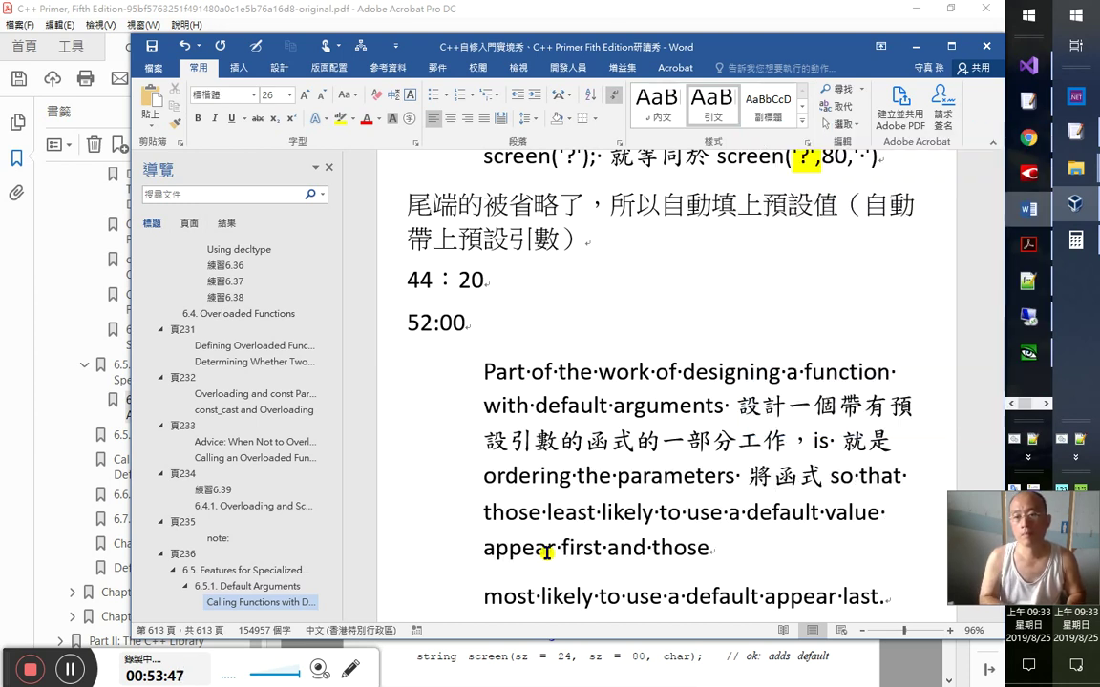
text(的參數作)
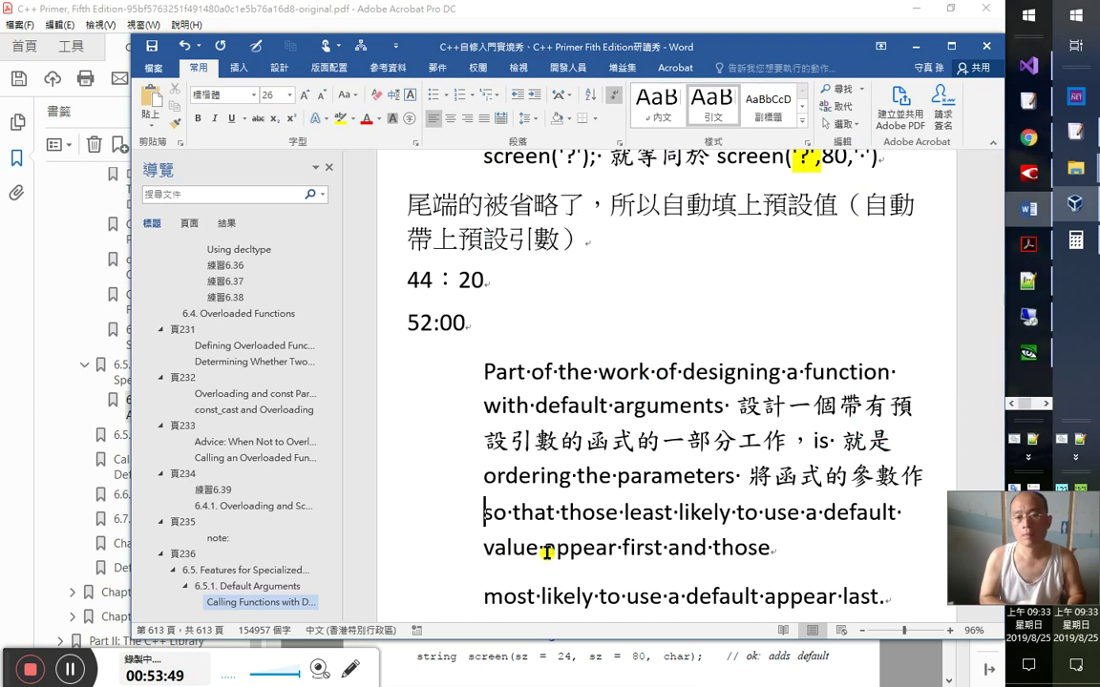
text(排序，)
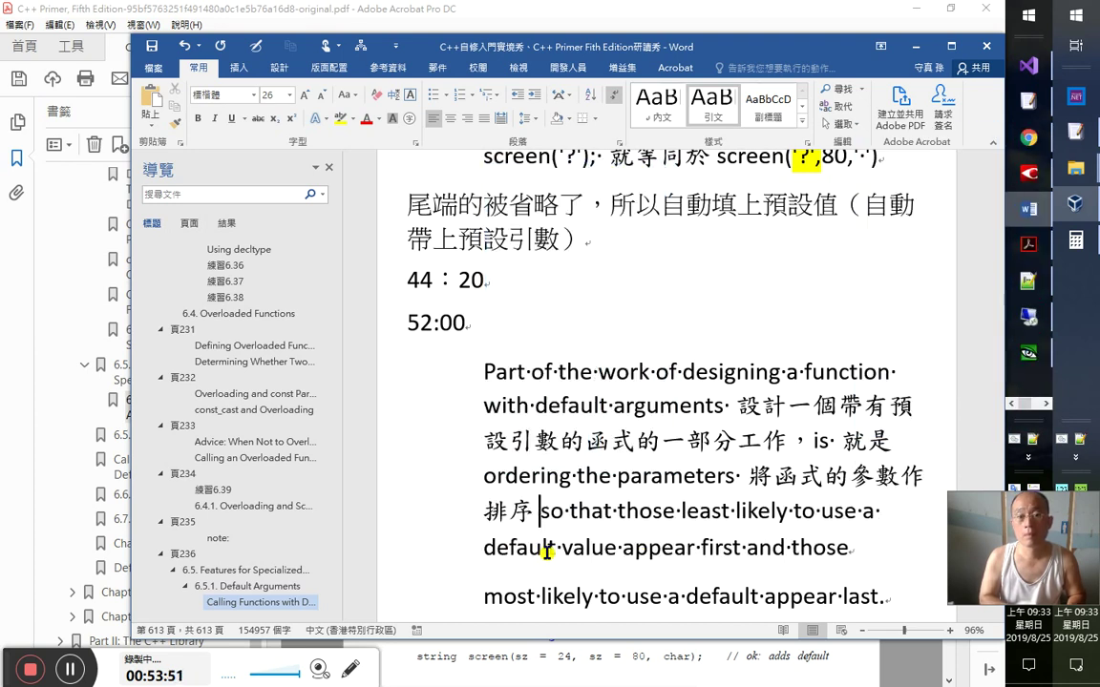
- Insert the translation "讓那些" after "so that" in the sentence
key(Right)
key(Right)
key(Right)
key(Right)
key(Right)
key(Right)
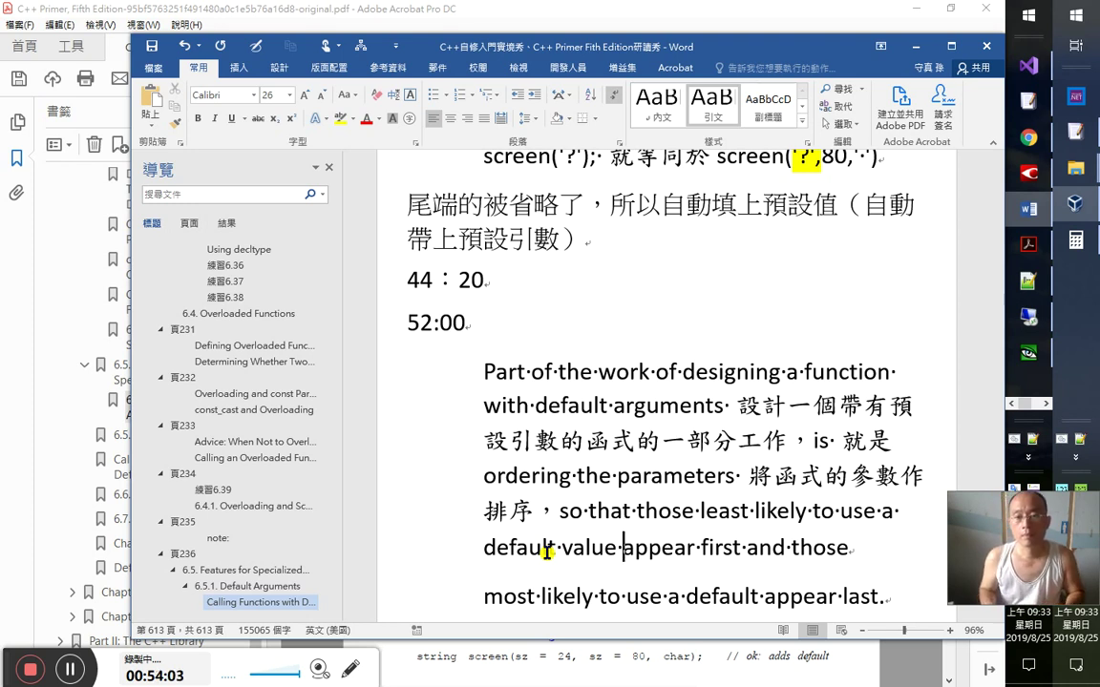
key(Right)
text(讓那)
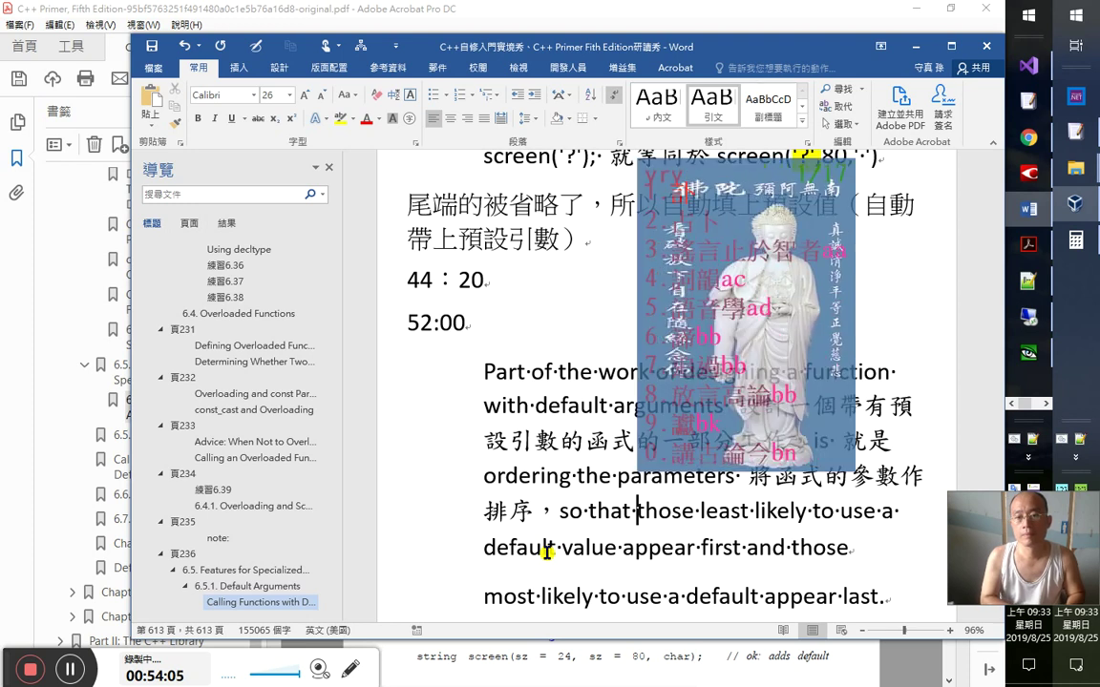
text(些)
- Move "那些" from before to after the word "those", leaving "讓" after "so that"
key(shift+Left)
key(shift+Left)
key(shift+Left)
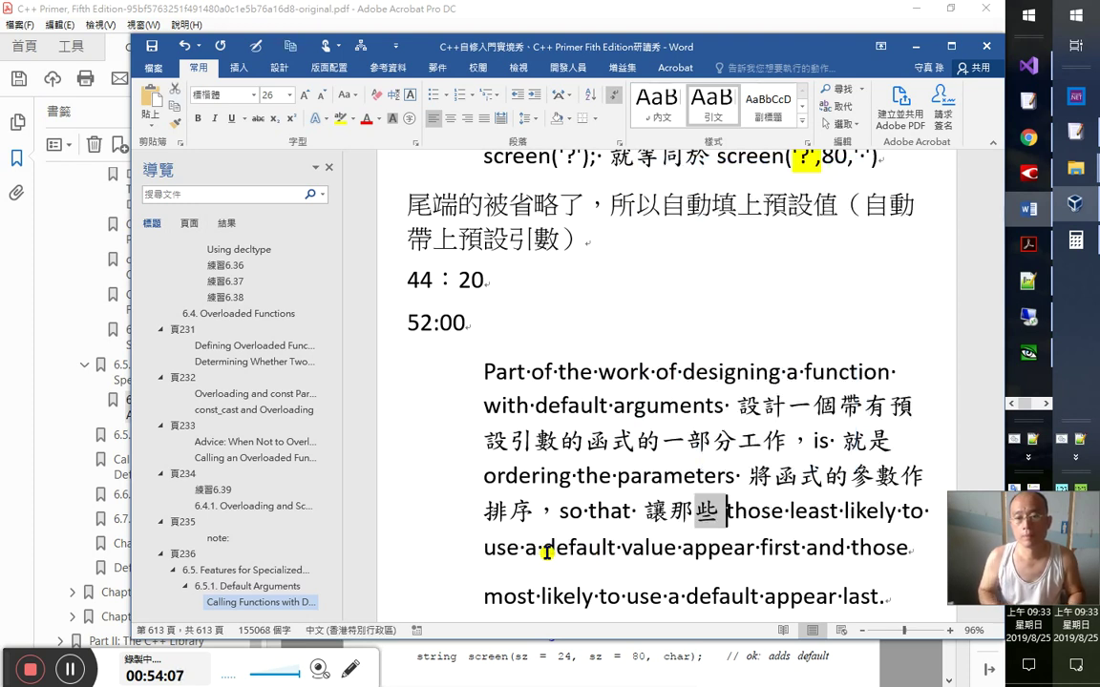
key(shift+Right)
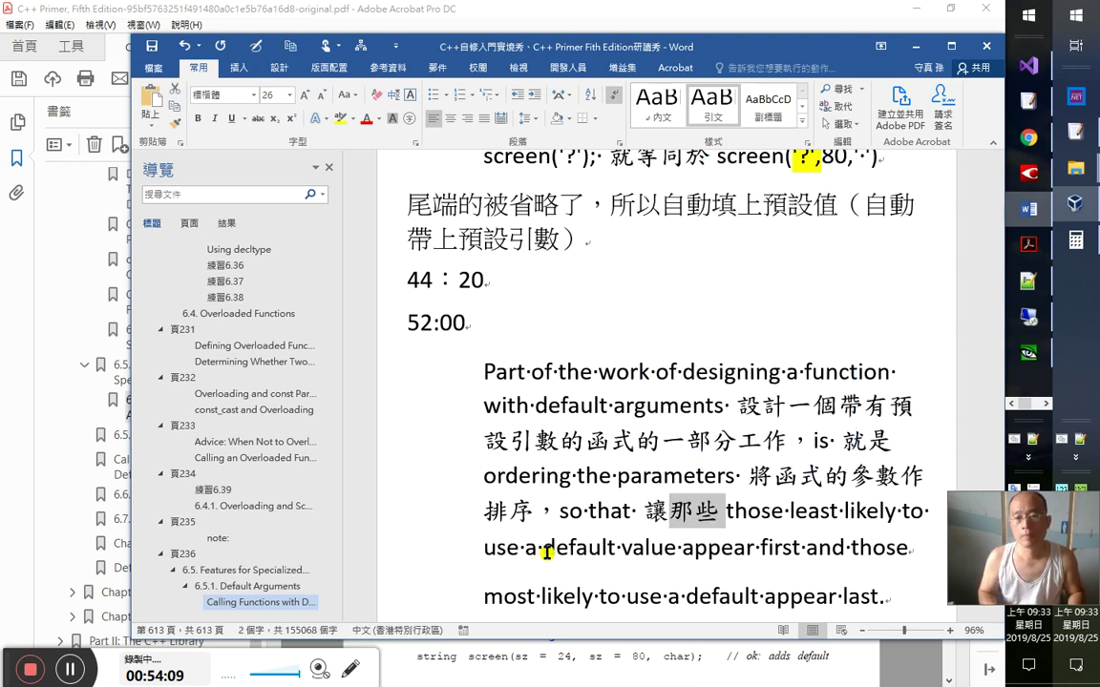
key(ctrl+x)
key(Right)
key(Right)
key(Right)
key(Right)
key(Right)
key(Right)
key(ctrl+v)
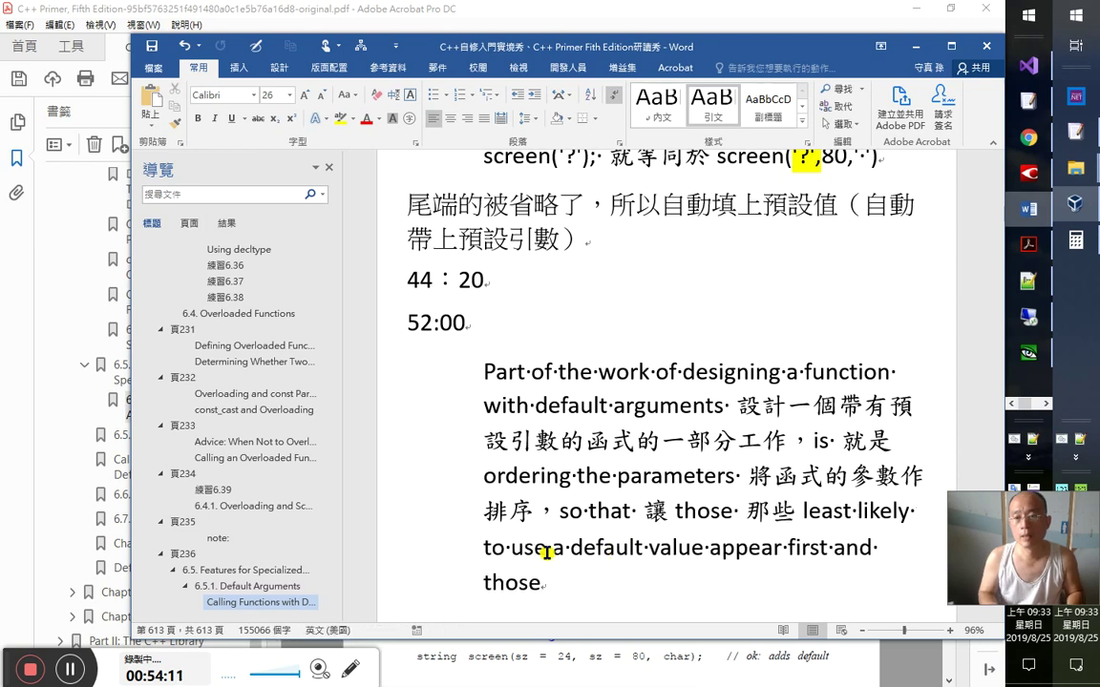
text(最 )
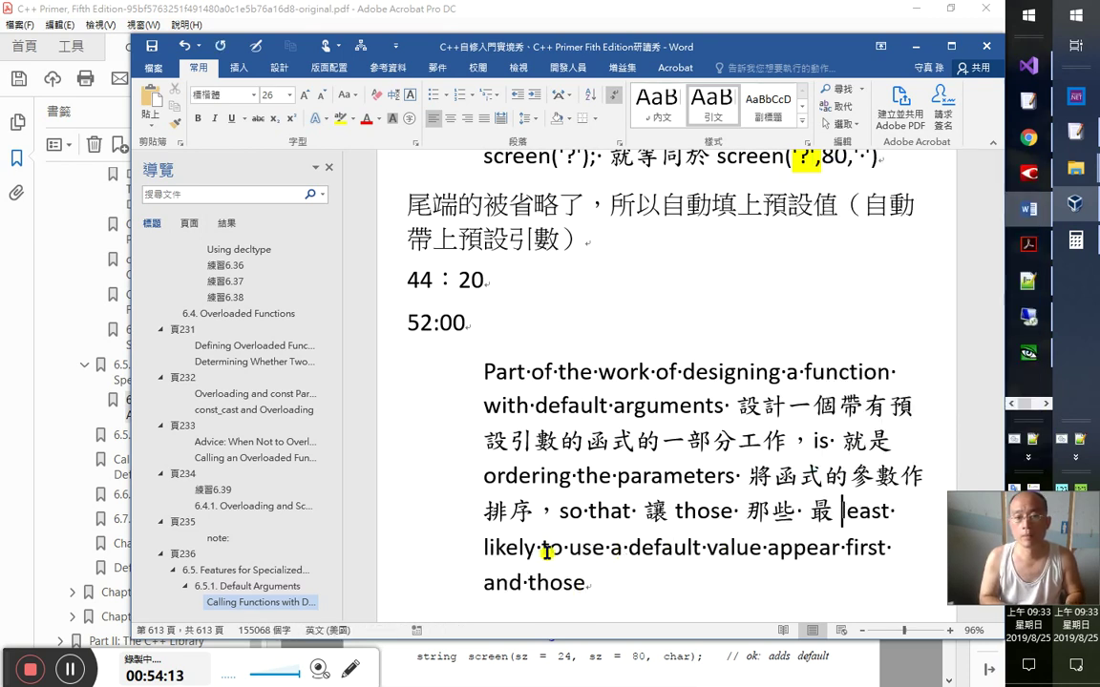
text(不可能)
key(shift+Left)
key(shift+Left)
key(shift+Left)
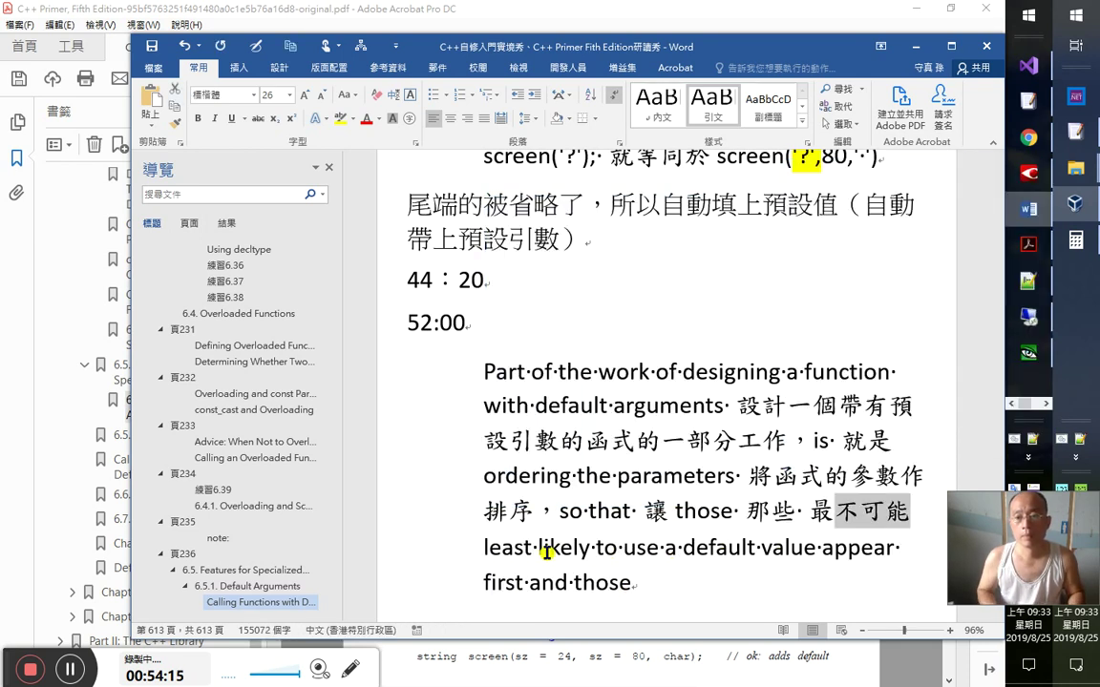
key(shift+Left)
key(Delete)
- Insert the translation "最不可能" between "least likely" and "to use"
key(Right)
key(Right)
key(Right)
key(Right)
key(Right)
key(Right)
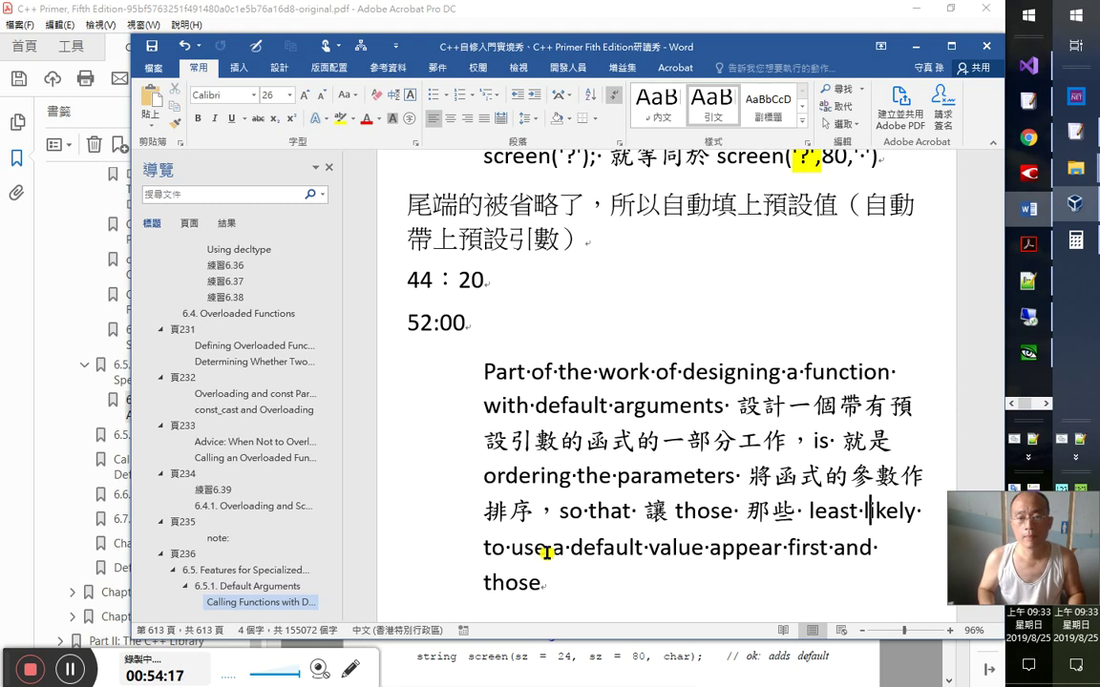
key(Right)
key(Right)
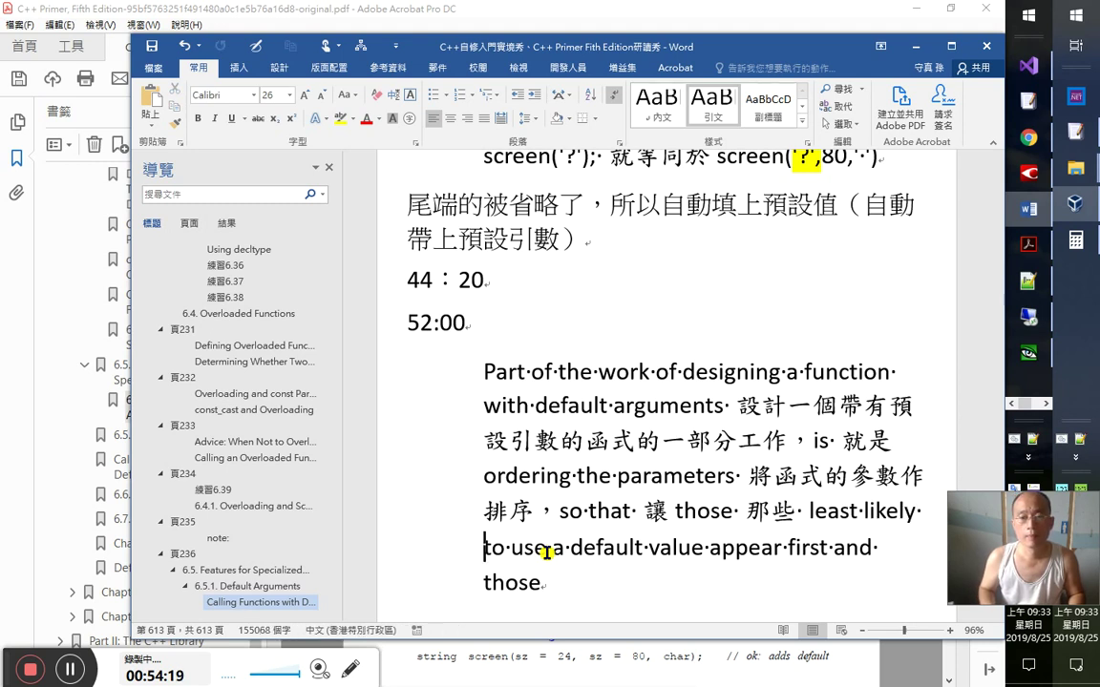
text(最不可能)
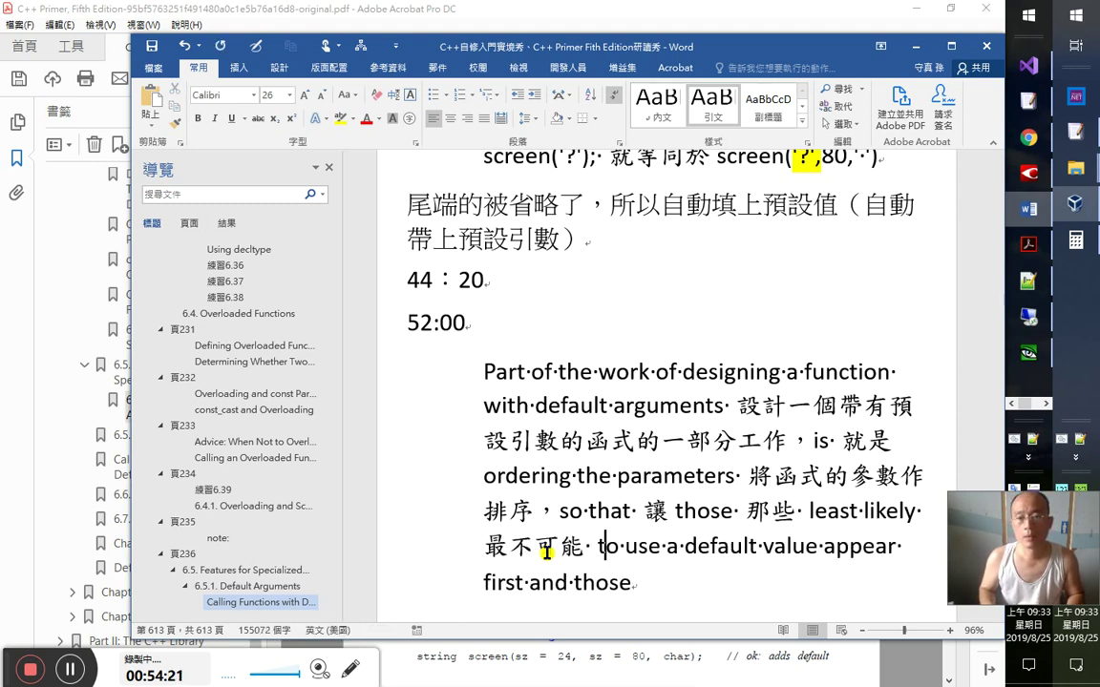
- Insert the translation "用到預設值的" after "to use a default value" in the passage
key(Right)
key(Right)
key(Right)
key(Right)
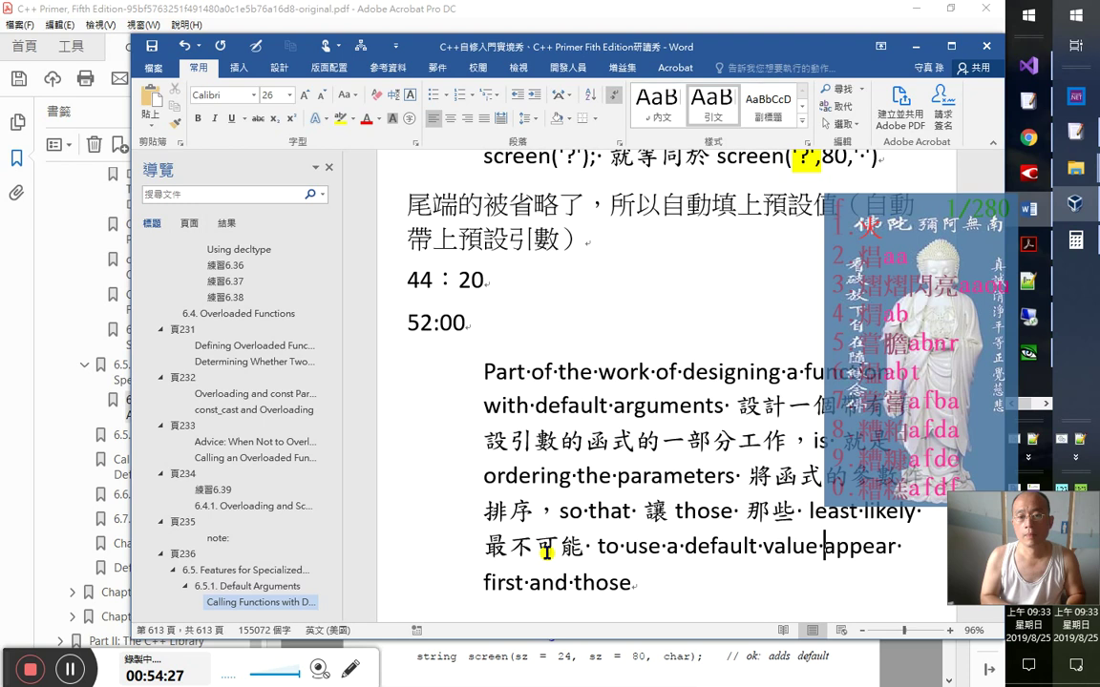
text(用到)
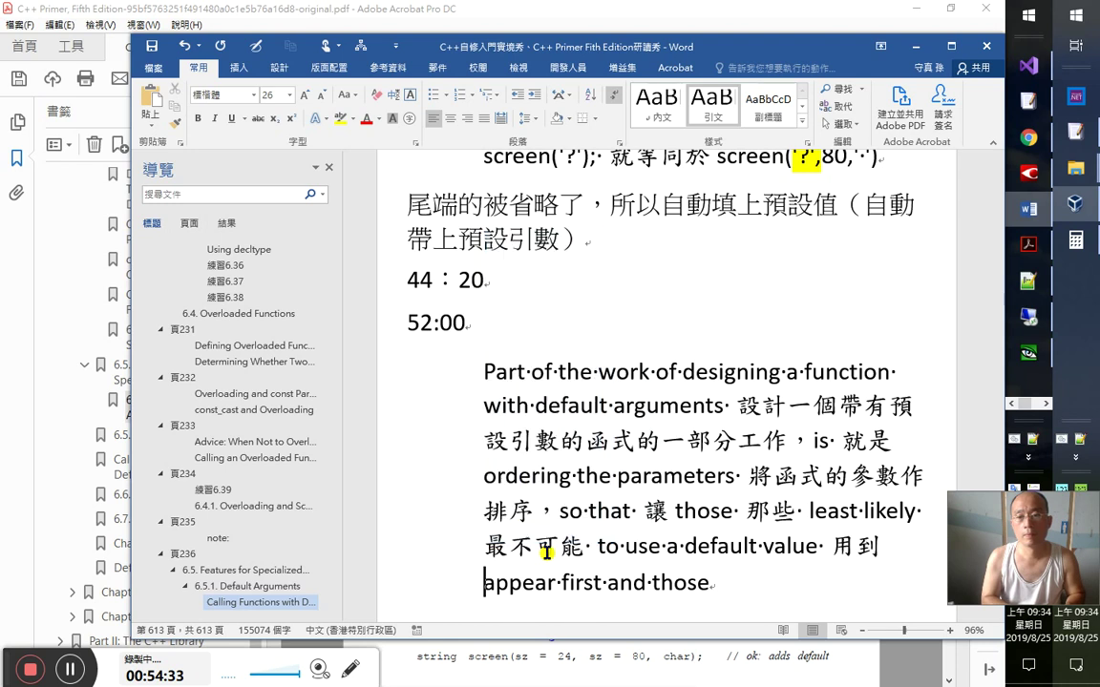
text(預設值的)
- Add "(參數)" in half-width parentheses directly after "用到預設值的", before the word "appear"
key(Right)
key(Left)
key(Right)
key(Right)
key(Right)
key(Right)
key(Right)
key(Right)
key(Right)
key(Right)
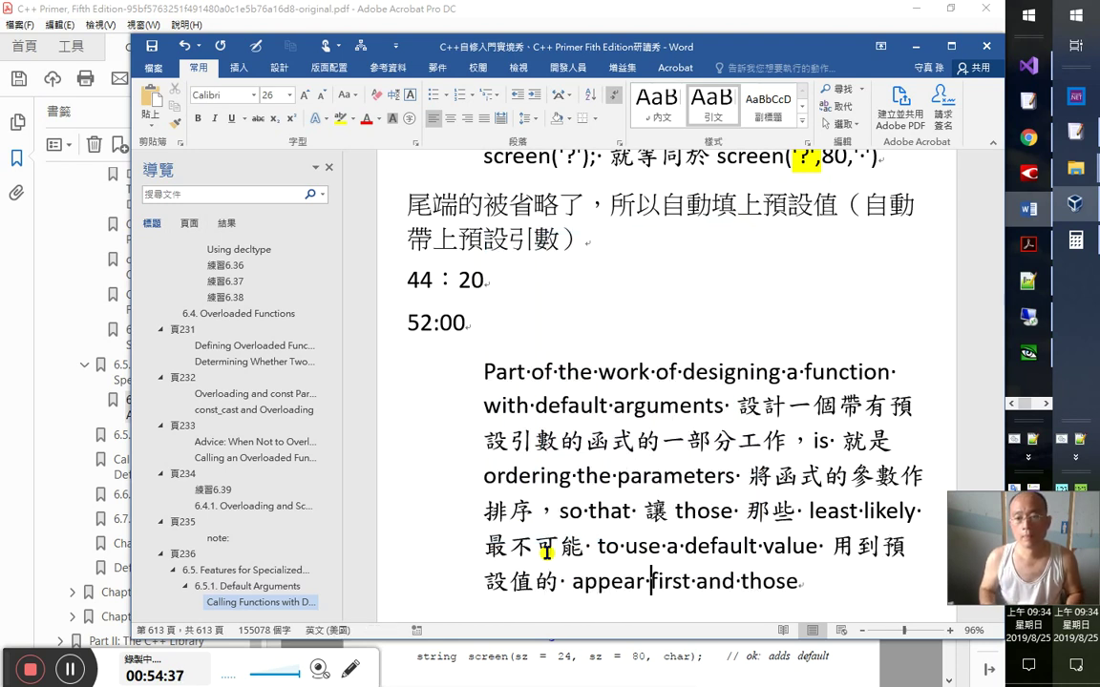
key(Left)
key(Left)
key(Left)
key(Left)
key(Left)
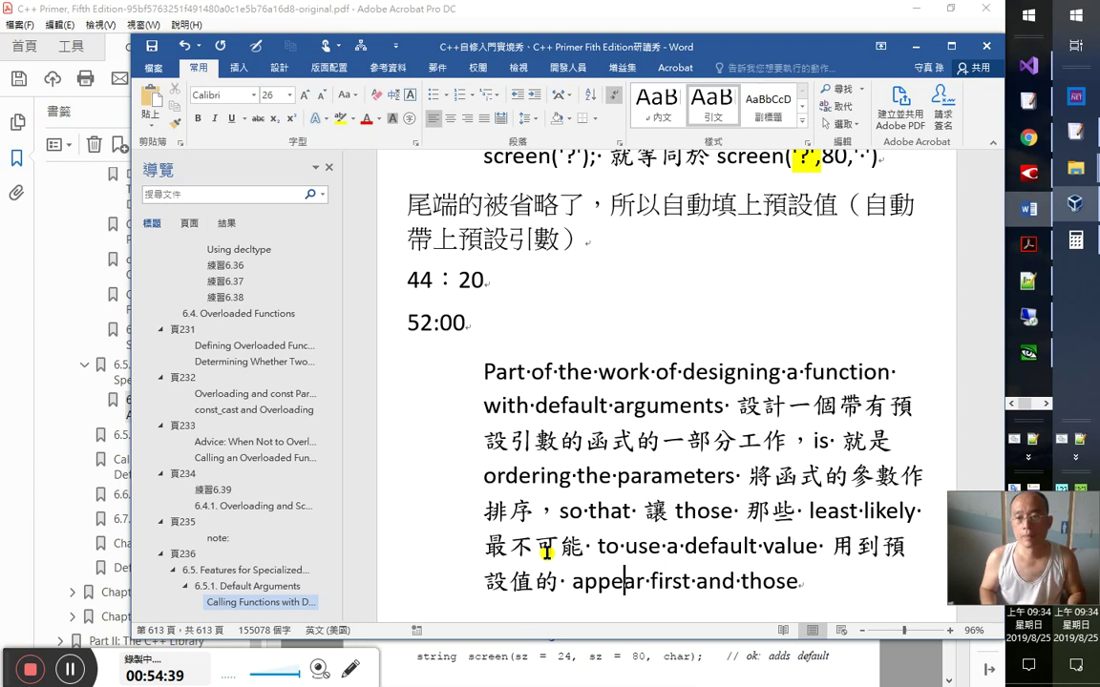
key(Left)
key(Left)
key(alt+shift)
key(Delete)
text(())
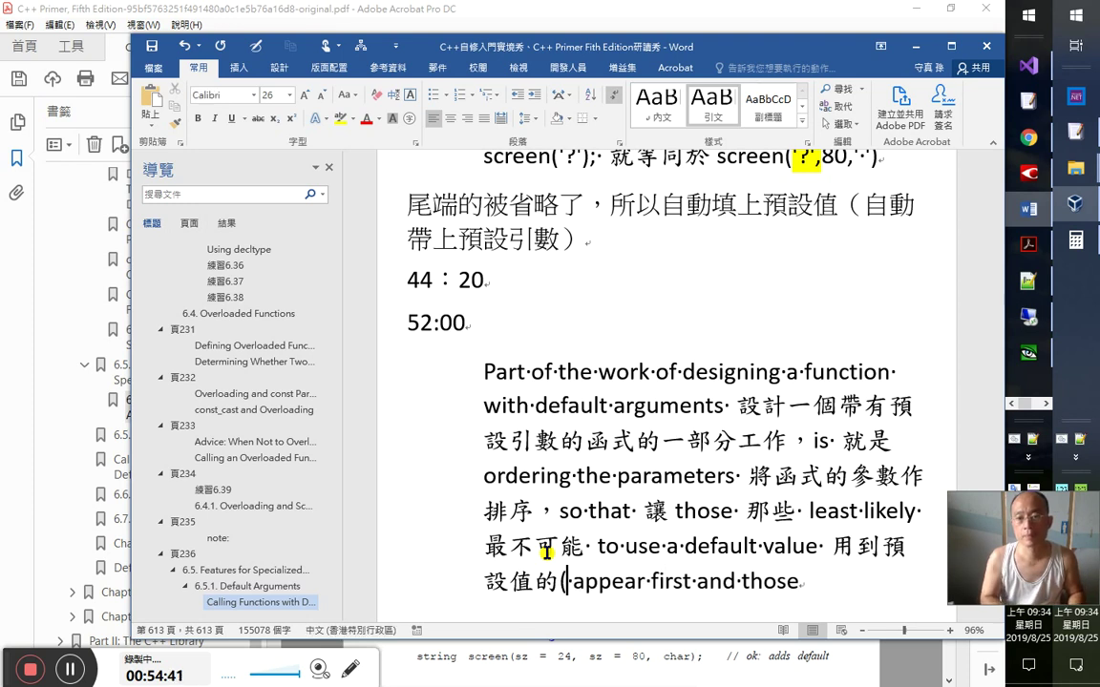
key(Left)
text(參數)
key(Right)
key(alt+shift)
- Insert the translation "排在前面，" after "appear first"
key(Right)
key(Right)
key(Right)
key(Right)
key(Right)
key(Right)
key(Right)
key(Right)
key(Right)
key(Right)
key(Right)
key(Right)
key(Right)
key(Right)
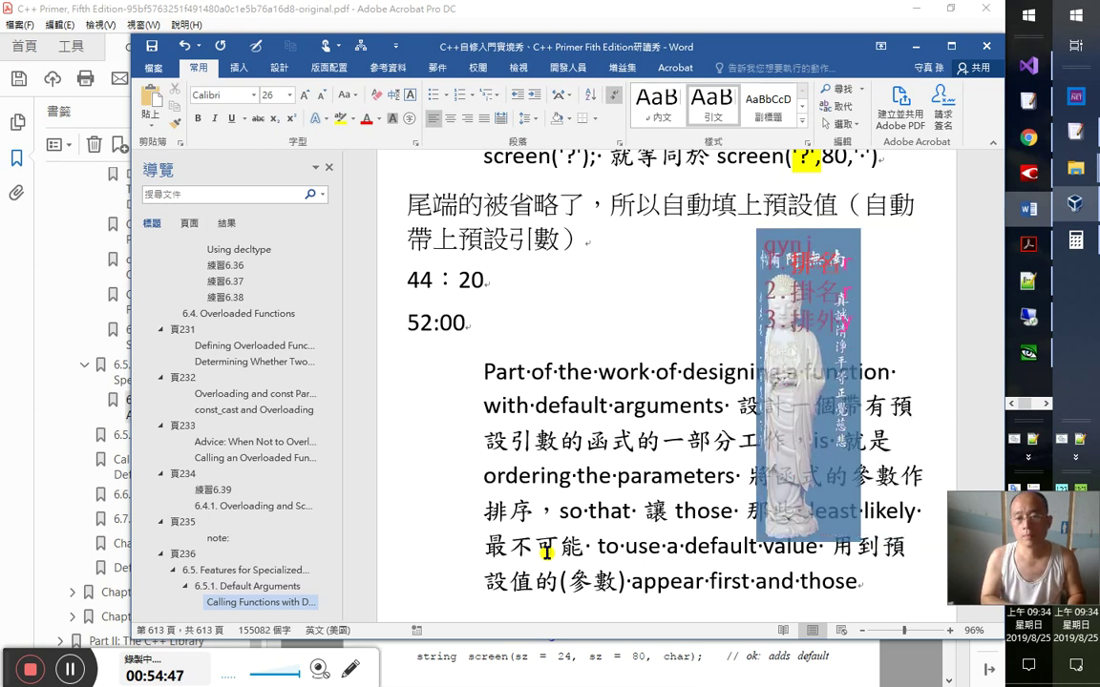
key(alt+shift)
text(排名在)
key(Left)
key(Left)
key(Delete)
key(Right)
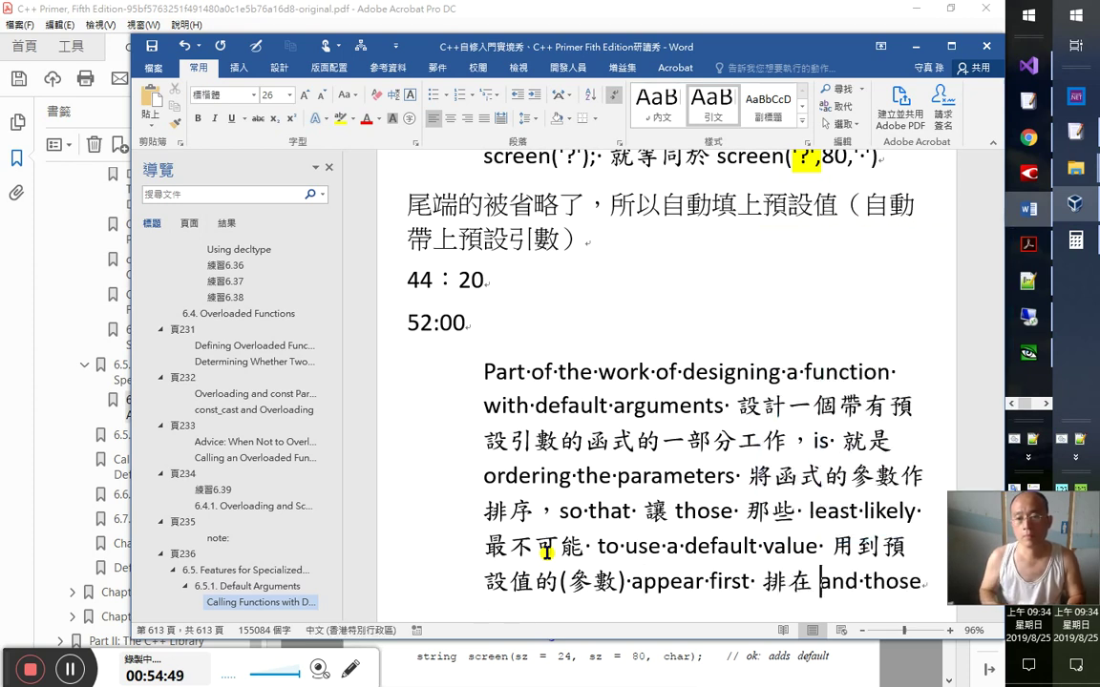
text(前面，)
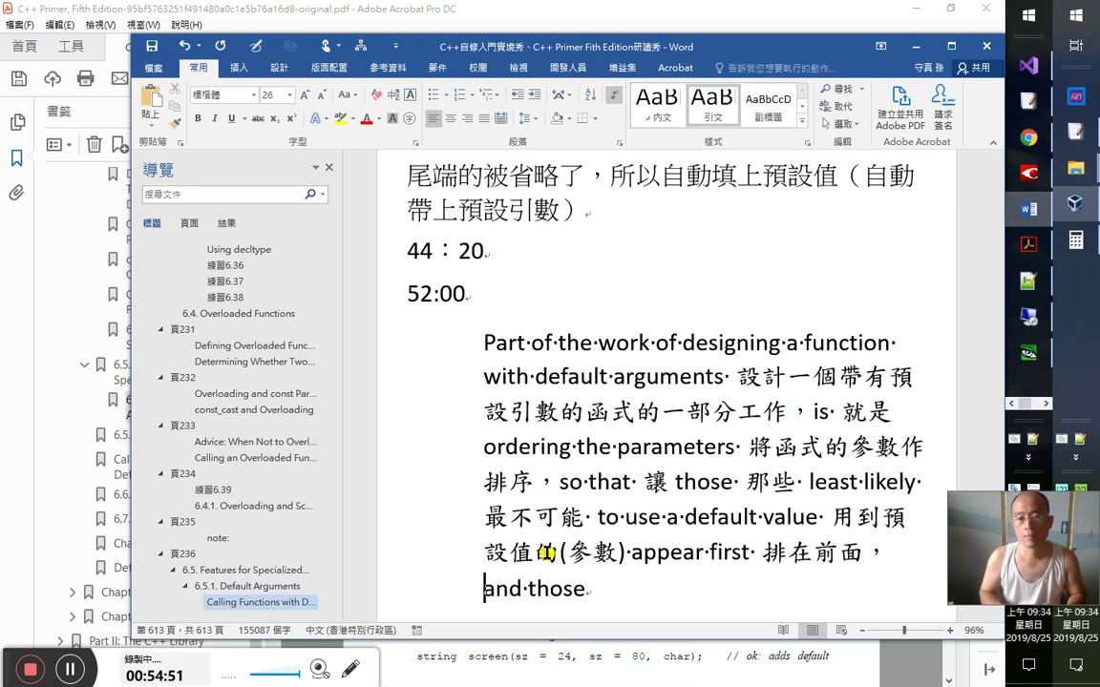
- Insert "而" after "and" and "那些" after the second "those"
key(alt+shift)
key(space)
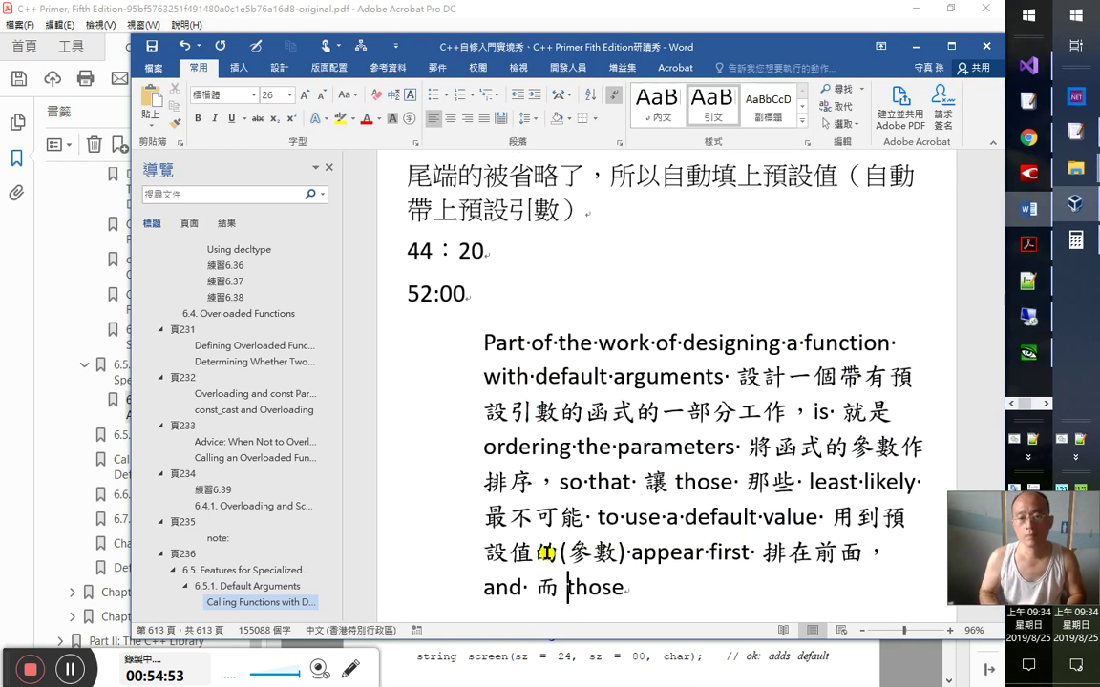
text(那些)
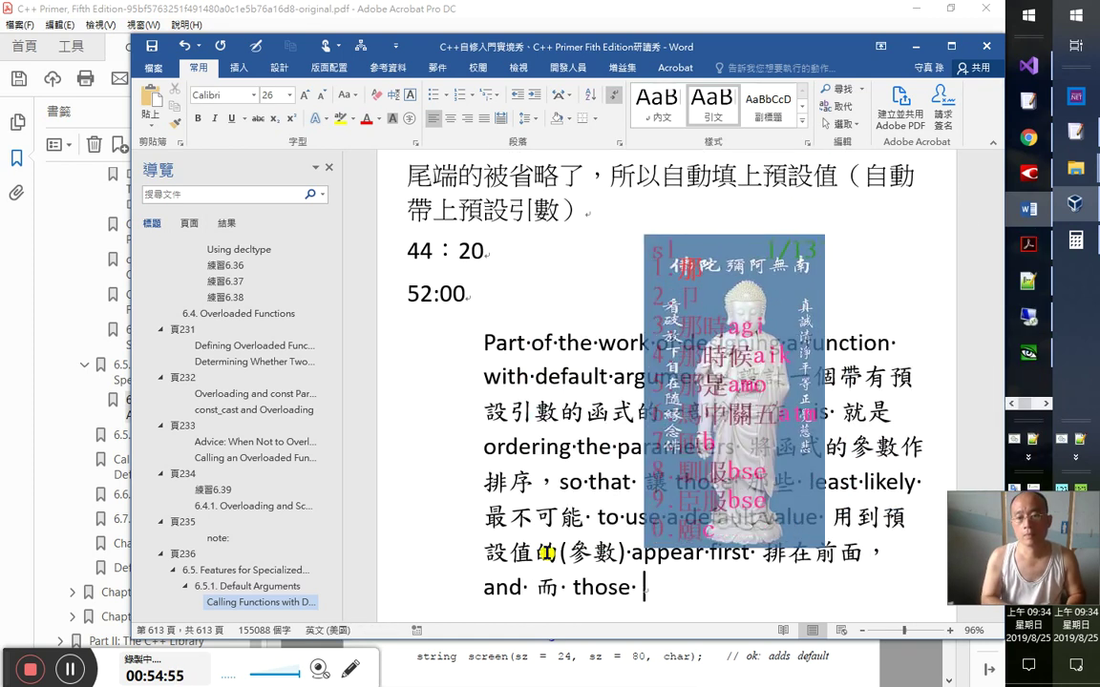
- Check the highlighted passage on default arguments in the C++ Primer PDF in Acrobat, and return to the Word notes
key(alt+Tab)
key(alt+Tab)
key(alt+Tab)
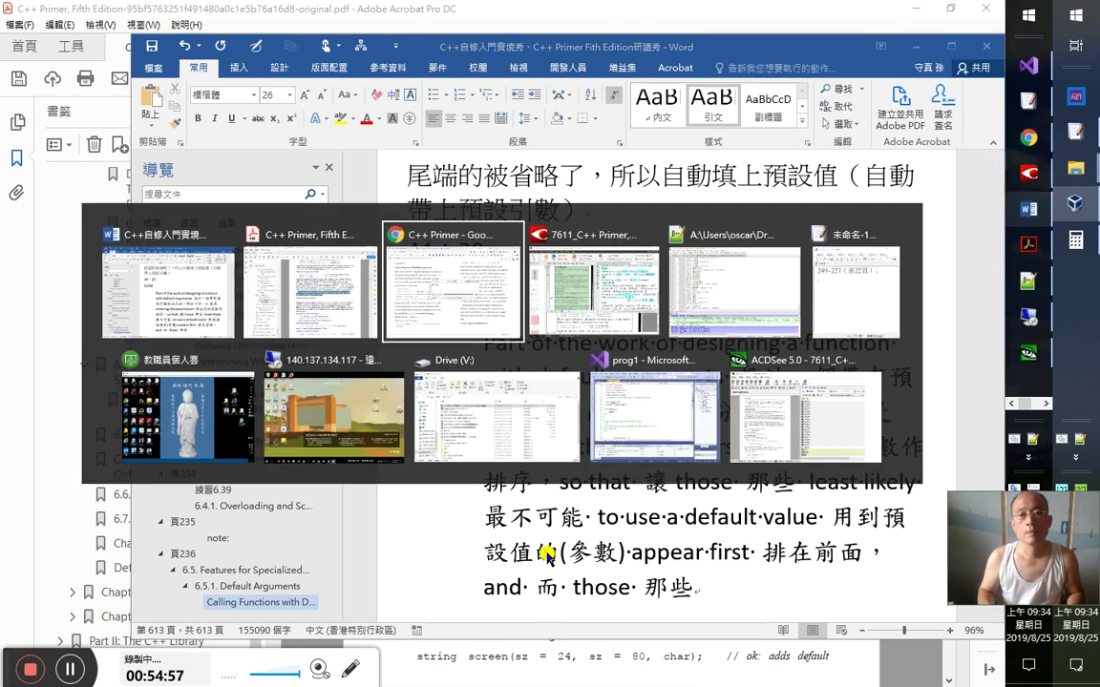
key(alt+Tab)
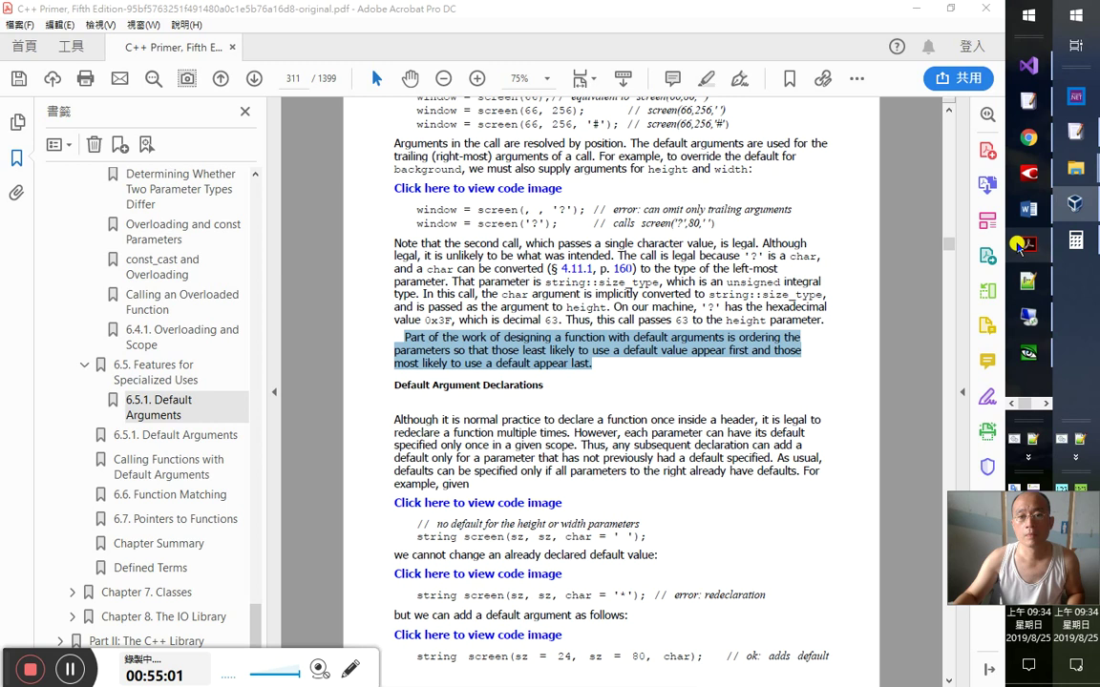
key(alt+Tab)
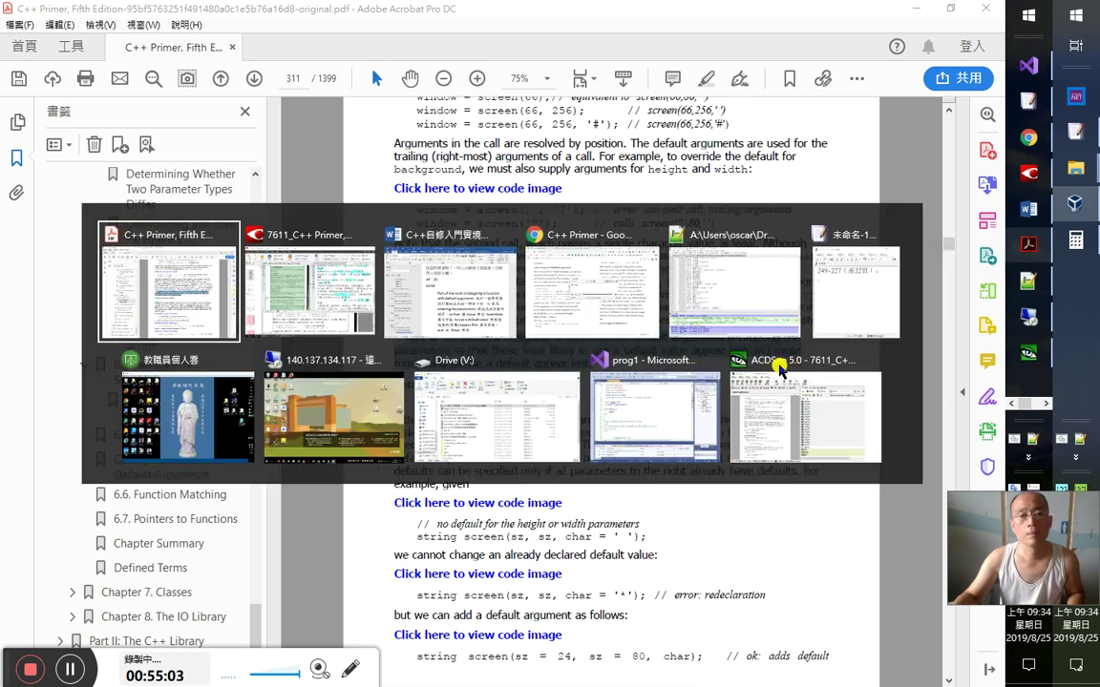
key(alt+Tab)
key(alt+Tab)
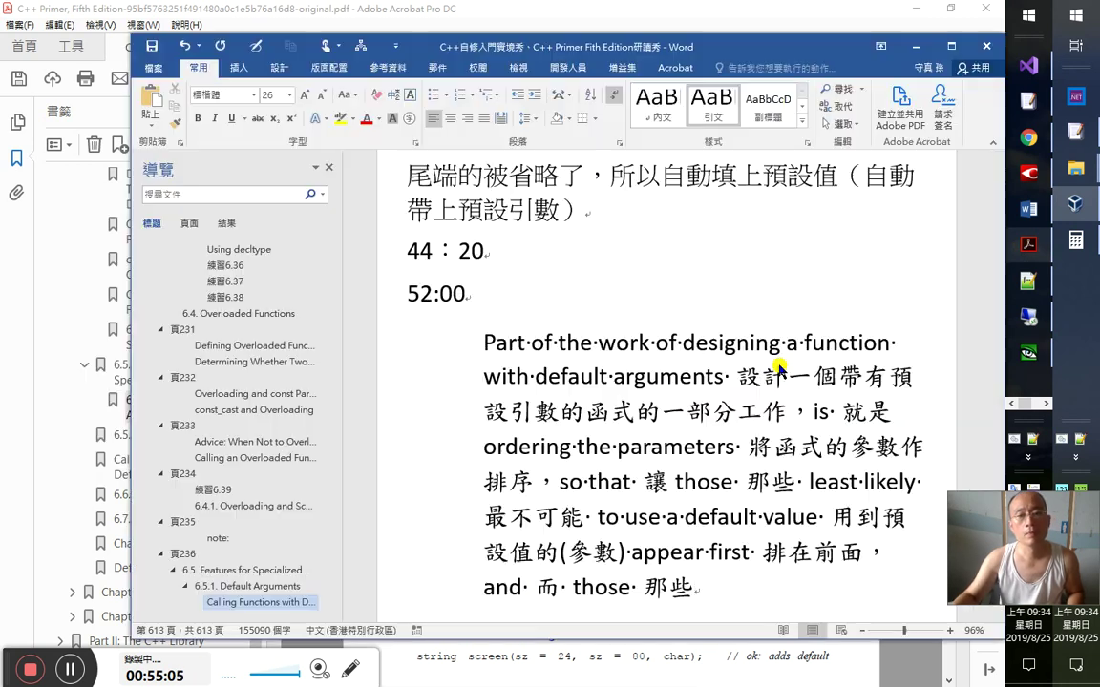
- Join the remaining text "most likely to use a default appear last." onto the passage after "those 那些"
scroll(787, 318, down, 2)
key(Delete)
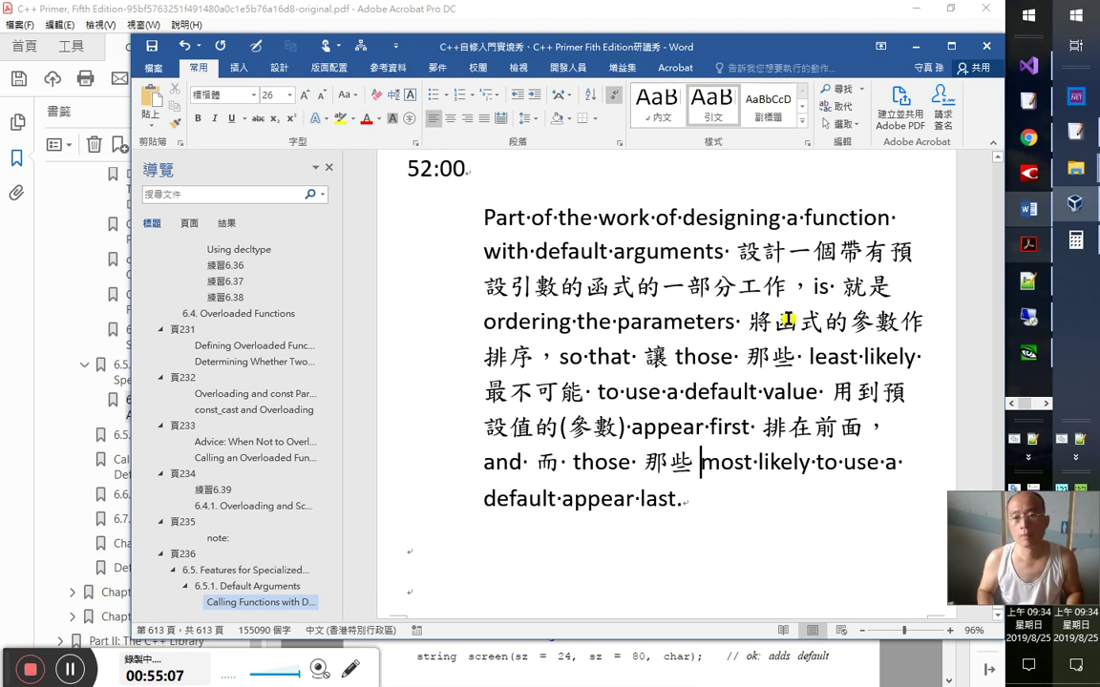
key(alt+shift)
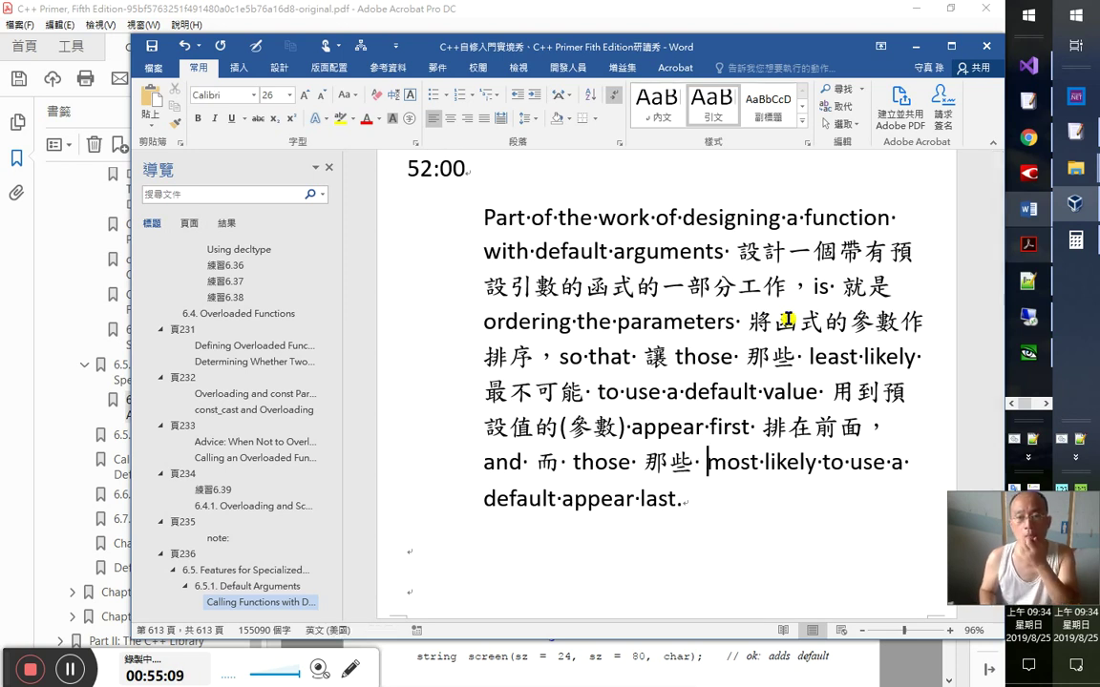
- Add the translation "最可能用到預設值的" after "most likely to use a default appear last."
key(Right)
key(Right)
key(Right)
key(Right)
key(Right)
key(Right)
key(Right)
key(Right)
key(Right)
key(Right)
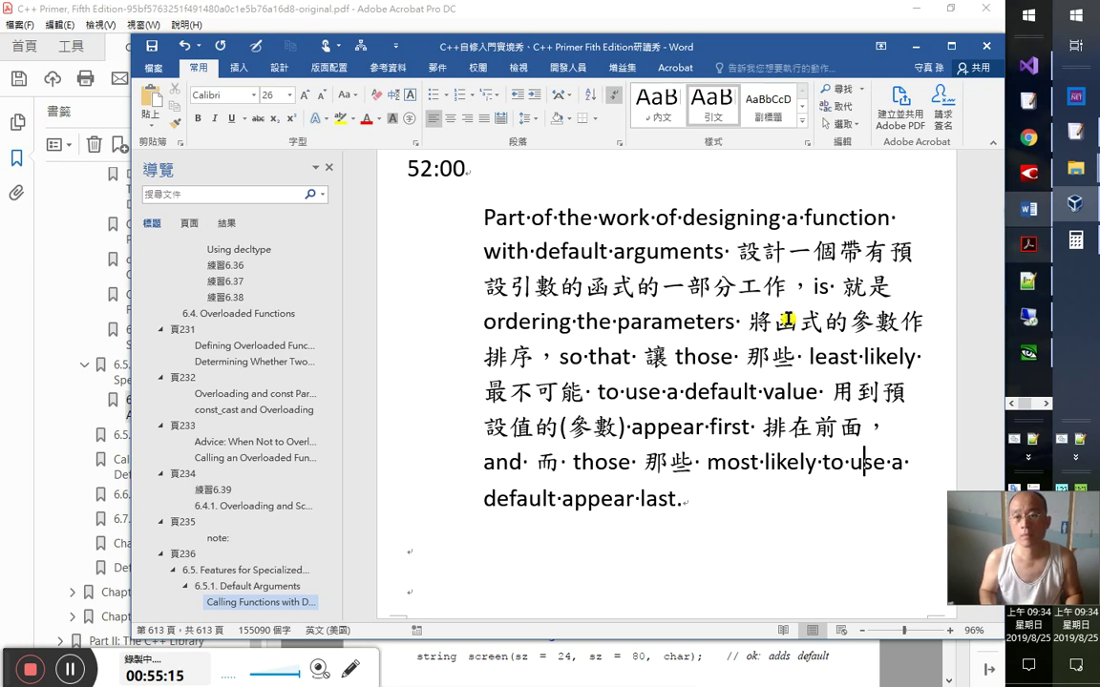
text(最可能同年而校)
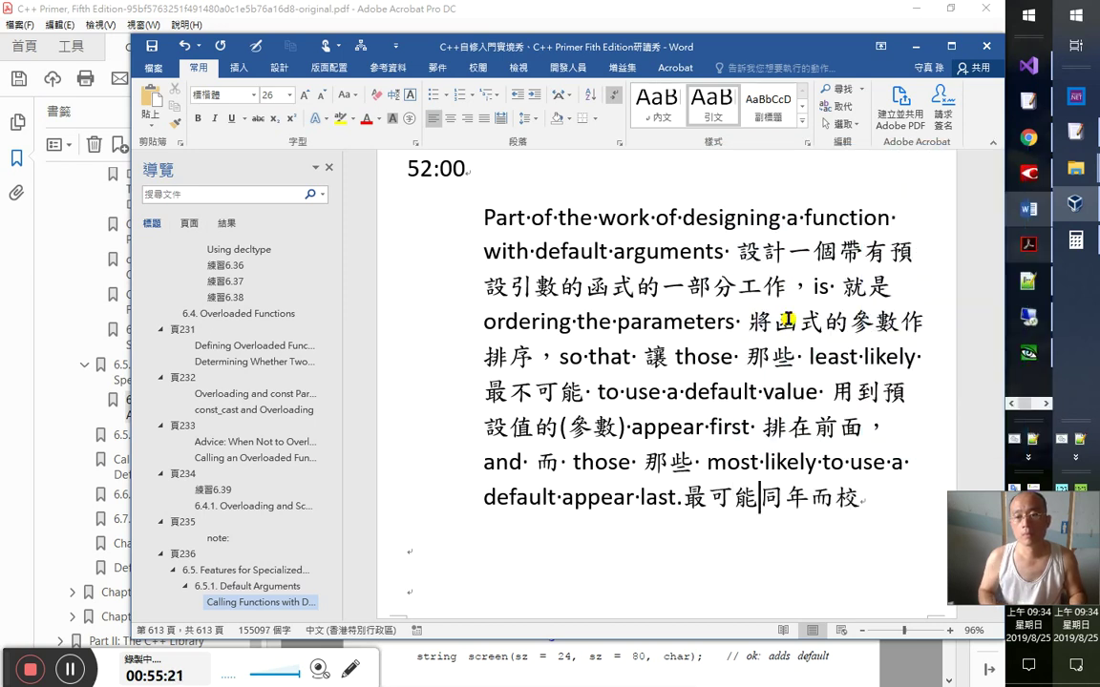
key(shift+End)
text(用到)
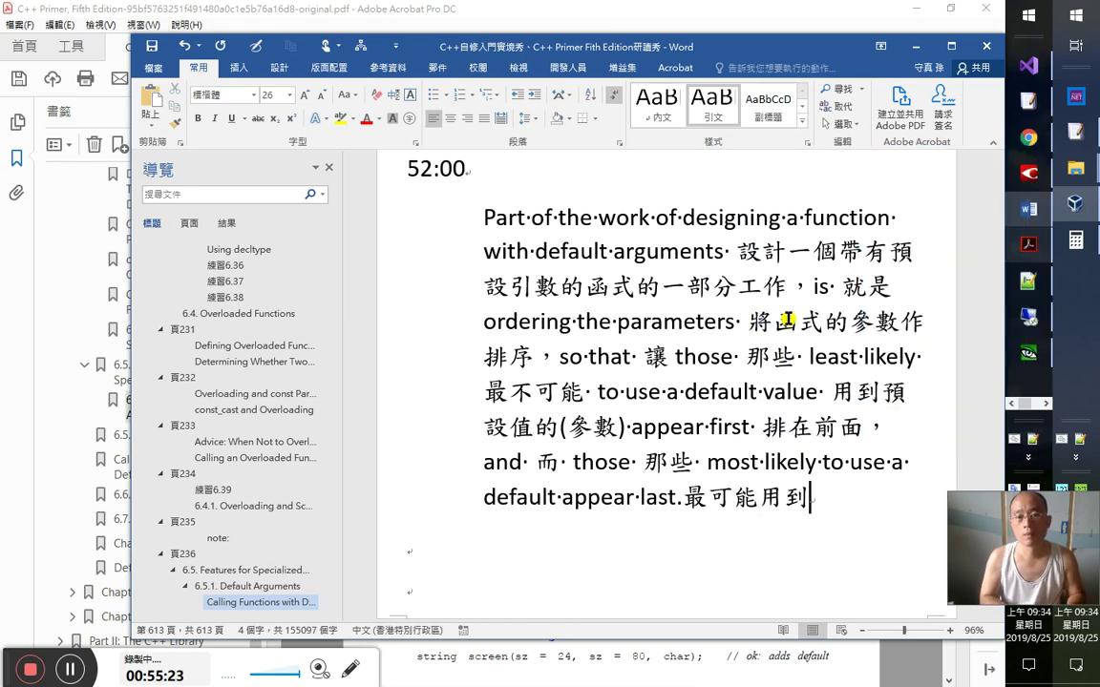
text(a)
text(預設值的)
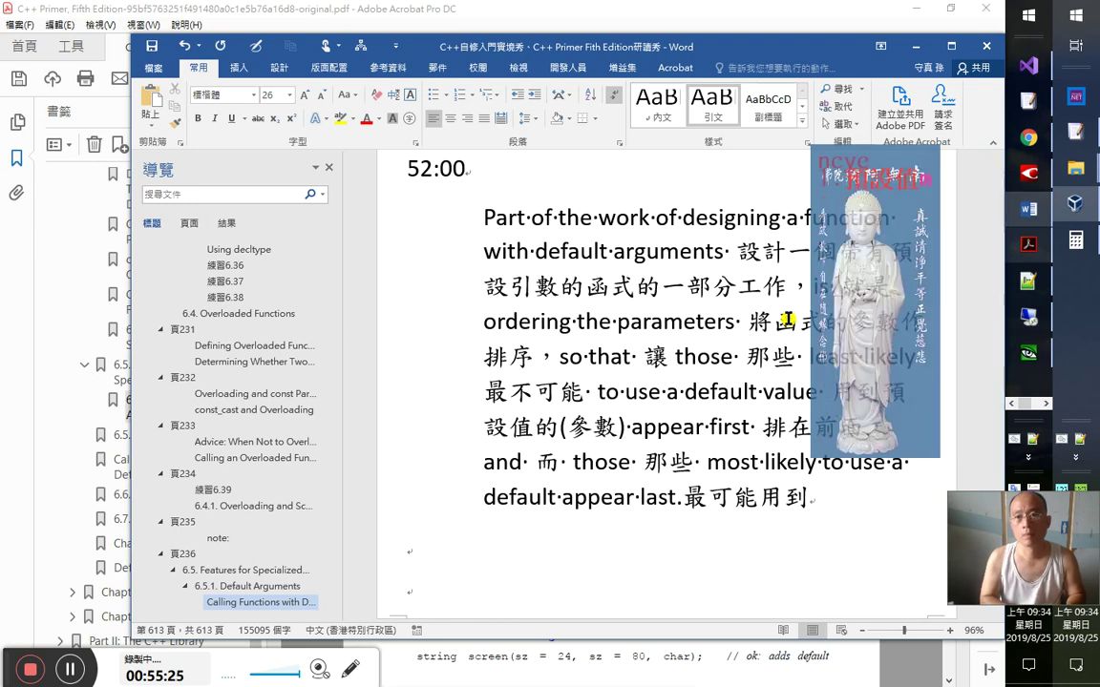
- Finish the translation with "排在最後", removing the stray character "挤"
text(挤)
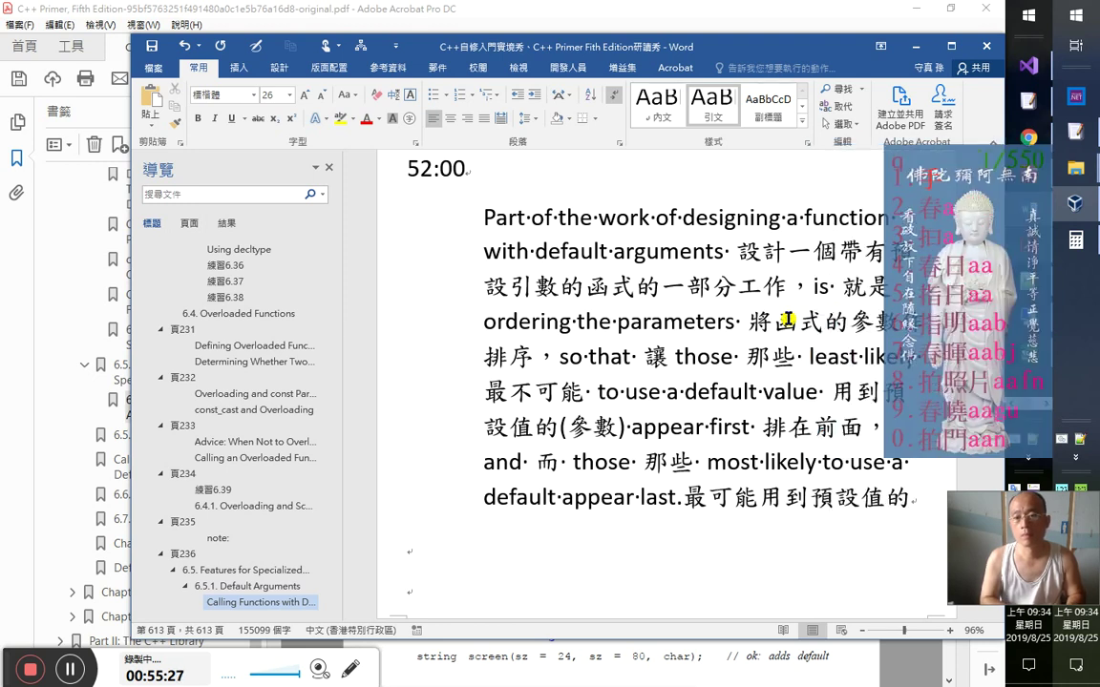
text(最後)
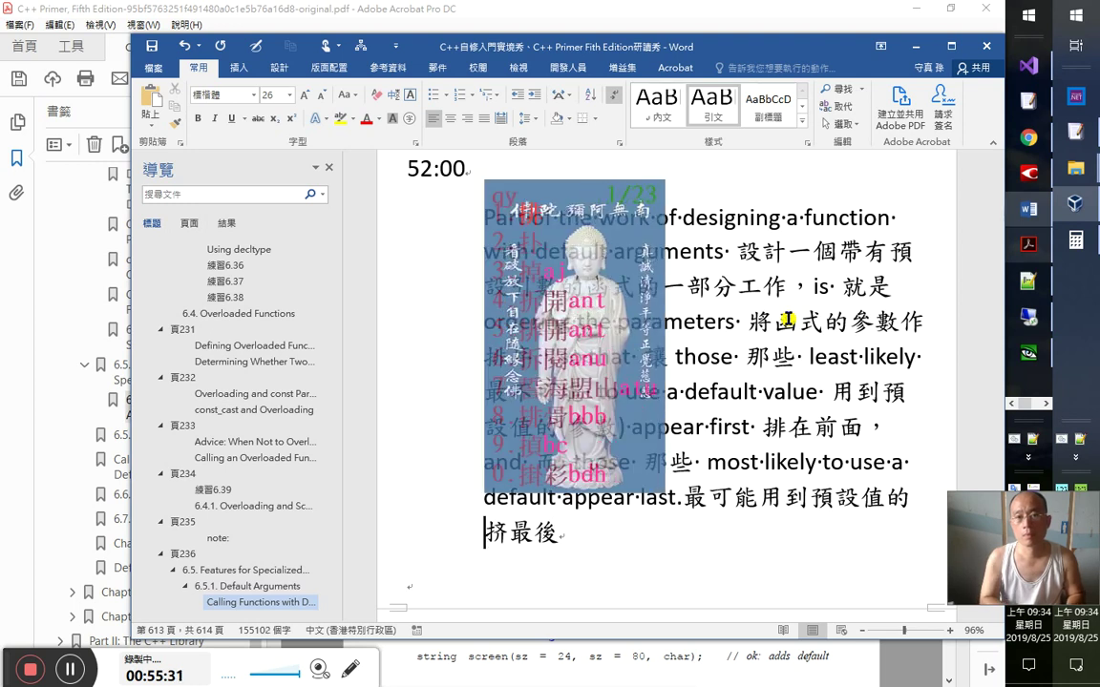
key(Home)
text(排在)
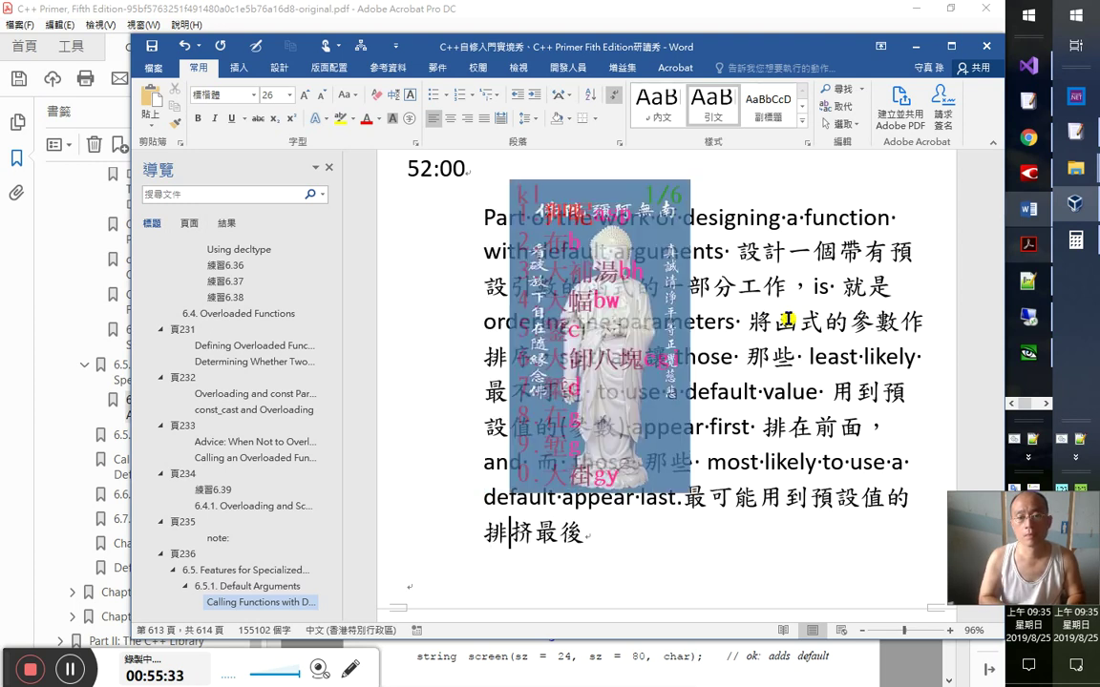
key(shift+Right)
key(Delete)
- Copy "排在" from the end of the translated passage
key(Left)
key(Left)
key(shift+Right)
key(shift+Right)
key(ctrl+c)
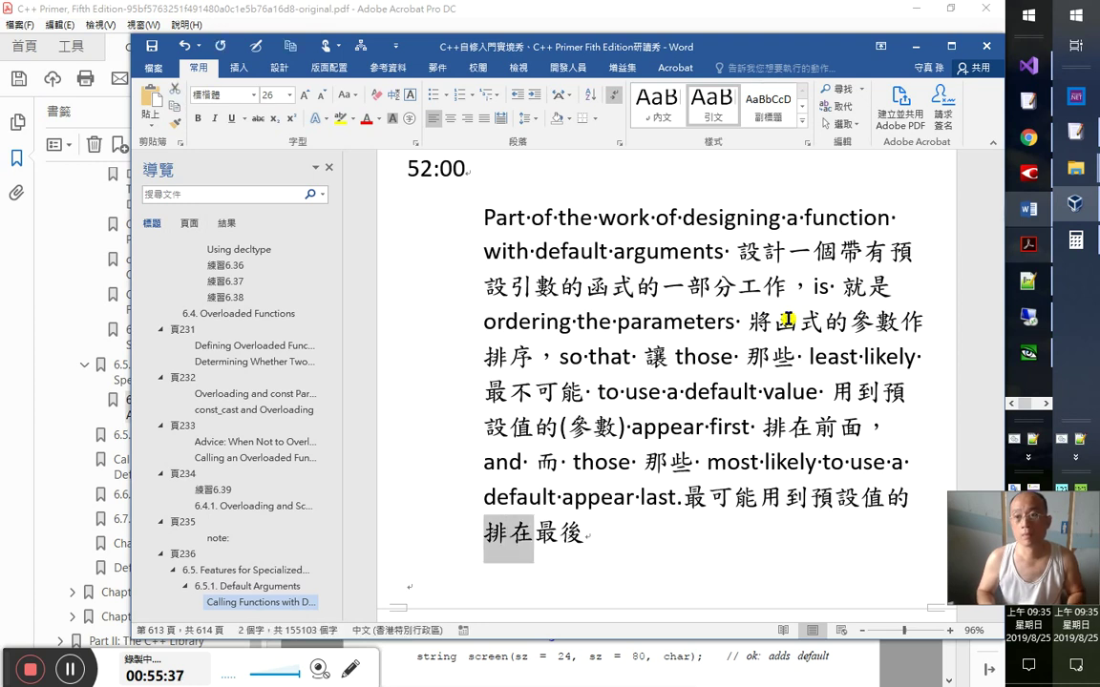
- In Notepad++, find "抆" in normal.txt and delete its line together with the neighbouring rare characters before "抉"
click(1029, 281)
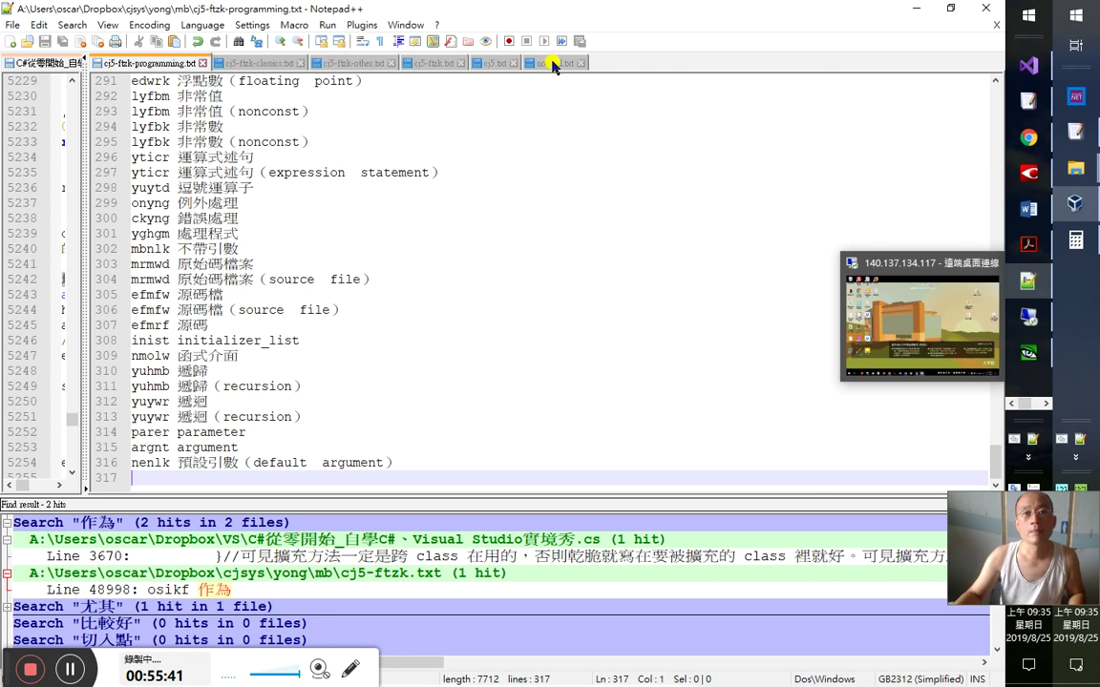
click(552, 66)
key(ctrl+f)
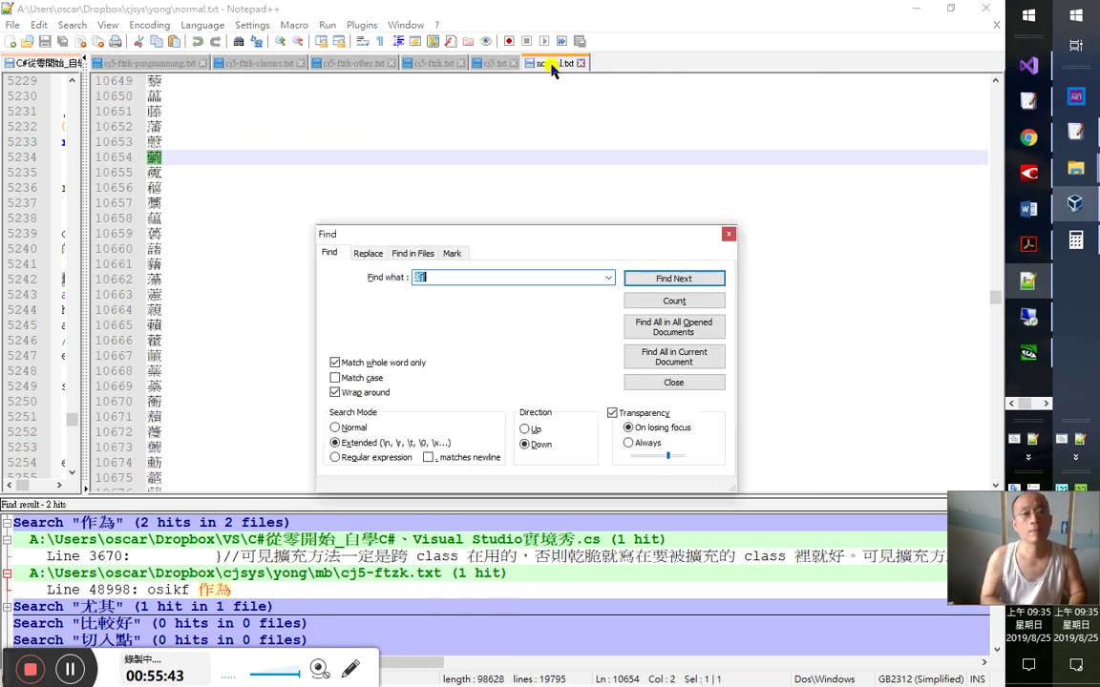
text(抆)
key(Return)
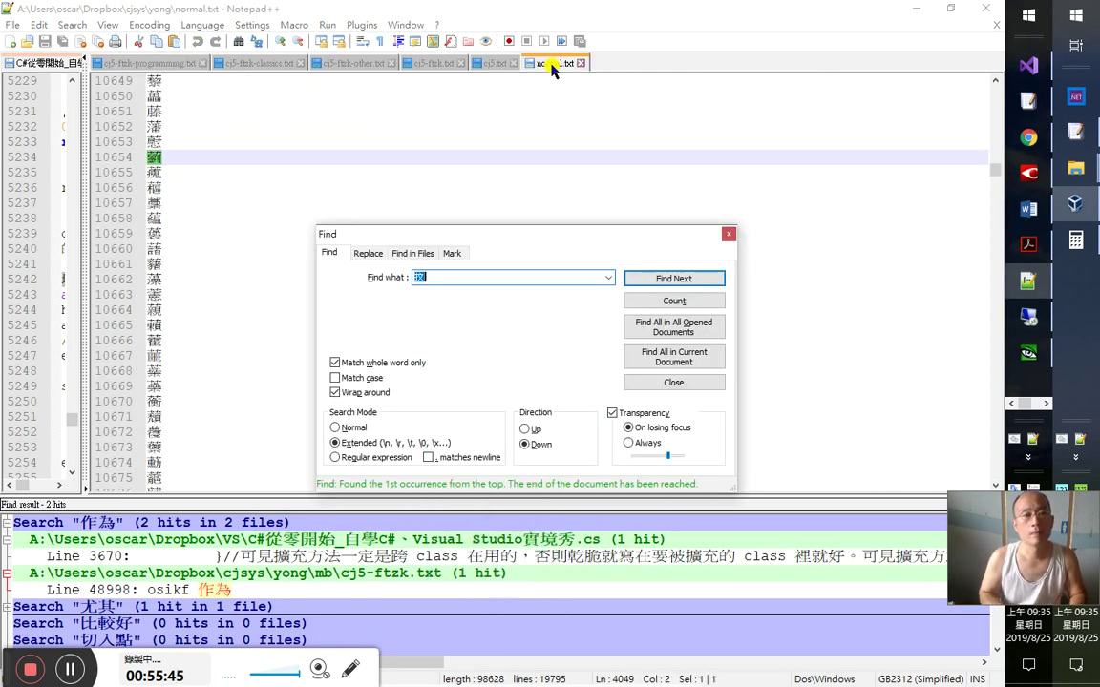
key(Escape)
key(Delete)
key(Delete)
key(Delete)
key(Delete)
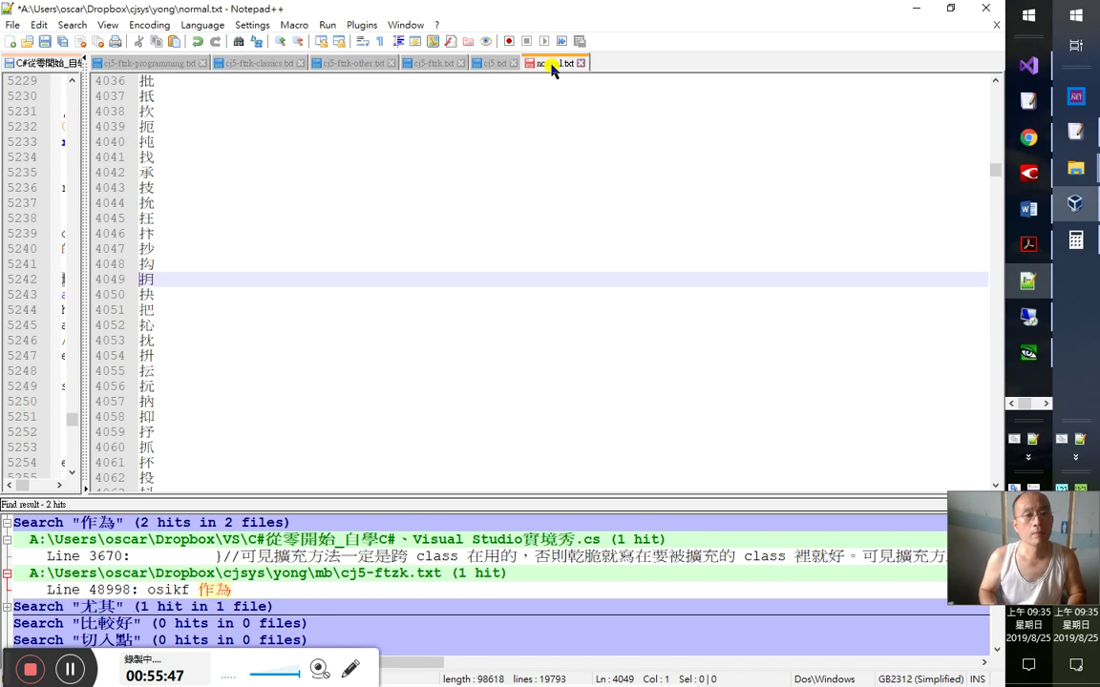
key(Delete)
key(Delete)
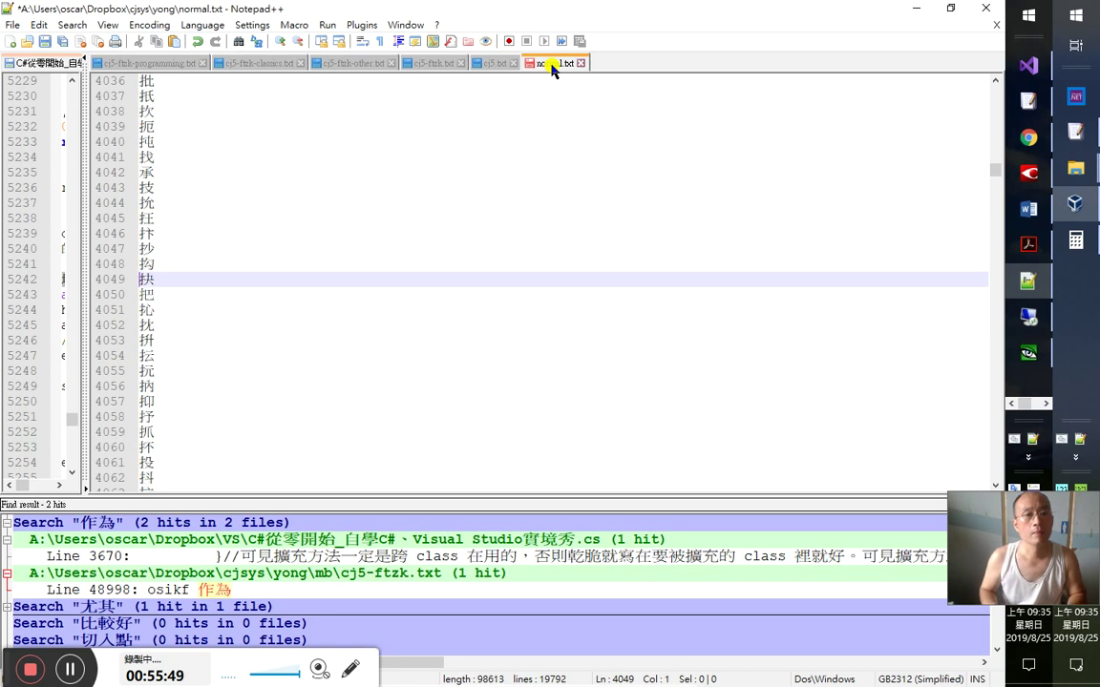
key(BackSpace)
key(BackSpace)
- Find the character "挤" in normal.txt and delete its entry
key(shift+Right)
key(ctrl+f)
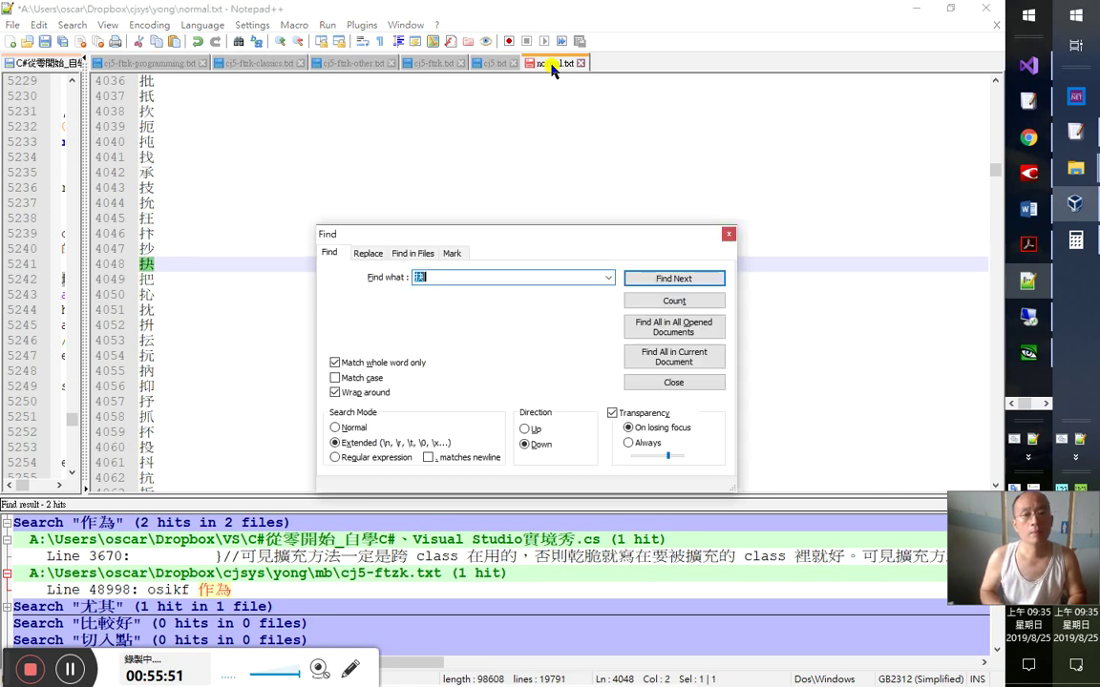
text(挤)
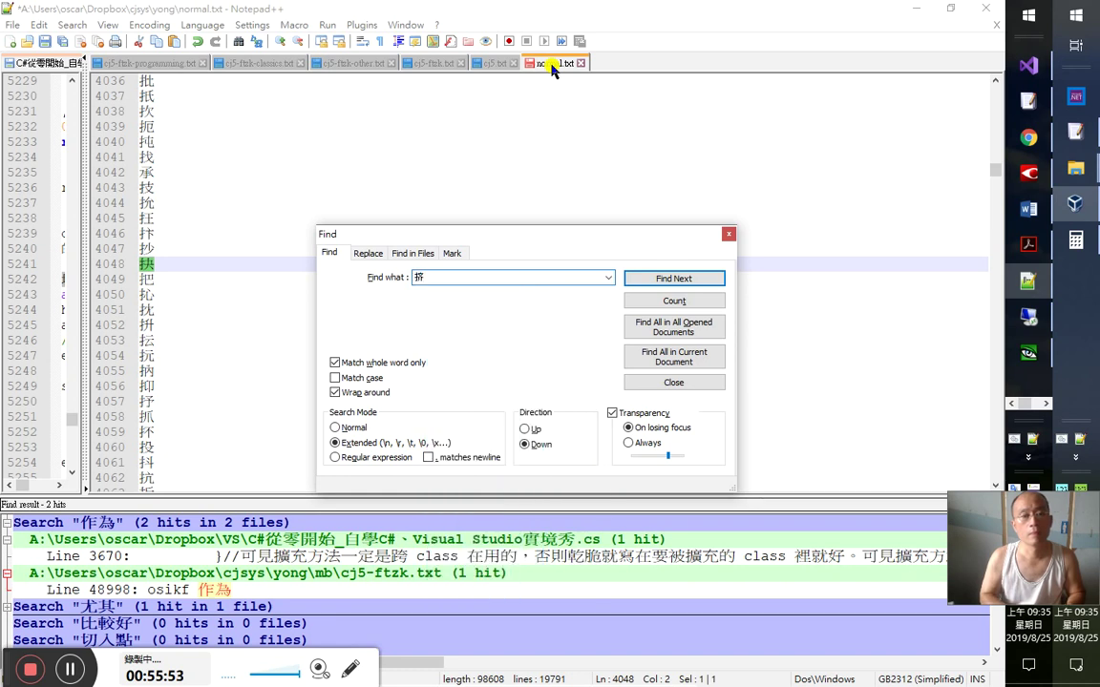
key(Return)
key(Escape)
key(Delete)
key(Delete)
key(Delete)
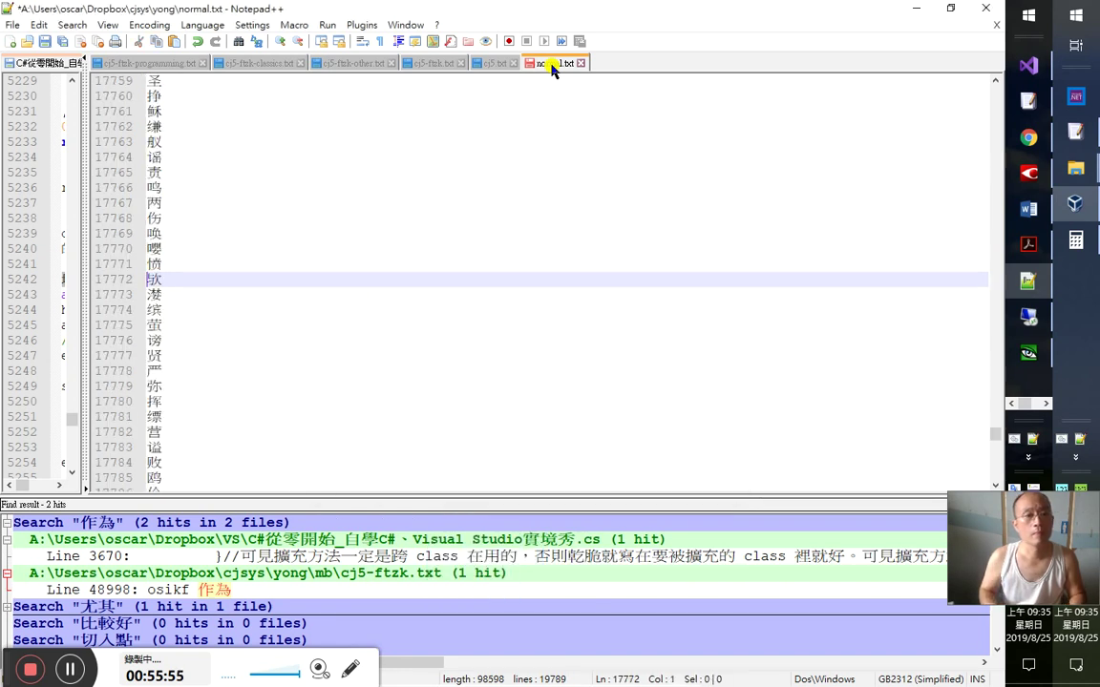
- Delete the nearby character entries between "伤" and "谤", including "唤", "愤", "缤" and "萤"
key(Up)
key(Delete)
key(Delete)
key(Delete)
key(Delete)
key(Up)
key(Delete)
key(Delete)
key(Delete)
key(Delete)
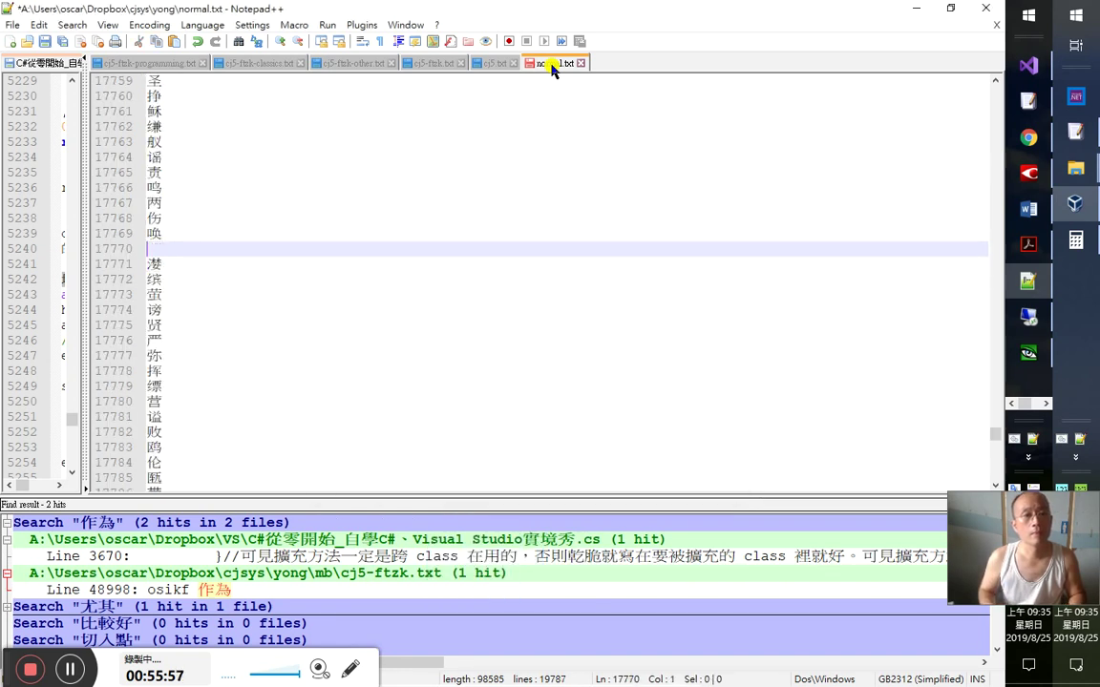
key(Up)
key(Delete)
key(Delete)
key(Delete)
key(Delete)
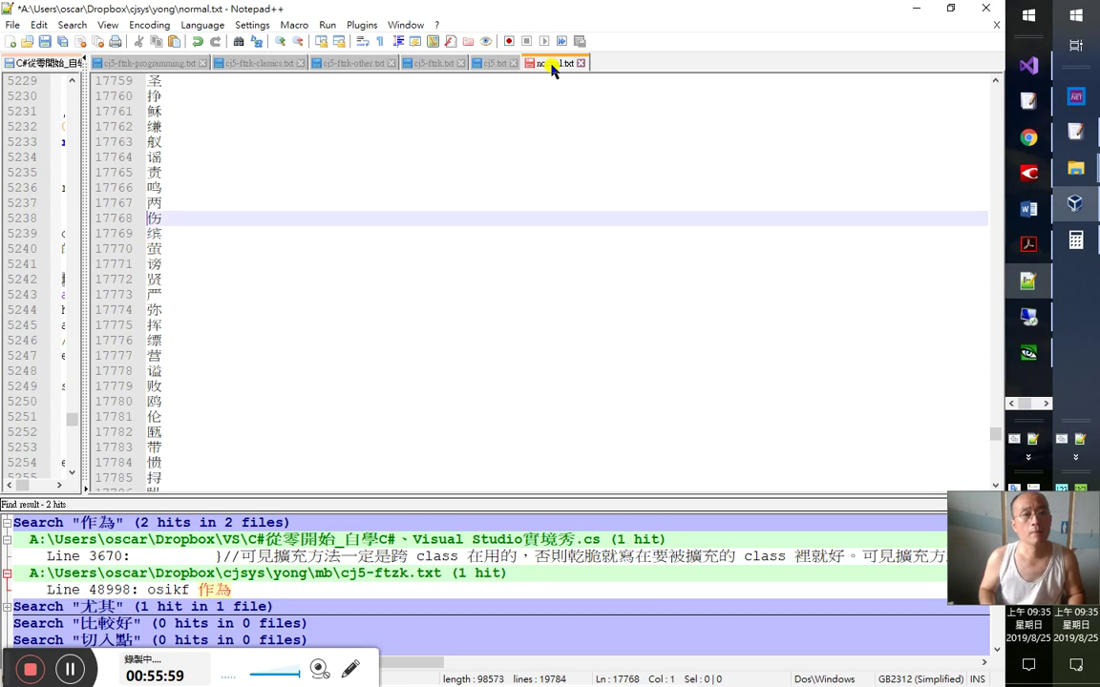
key(Delete)
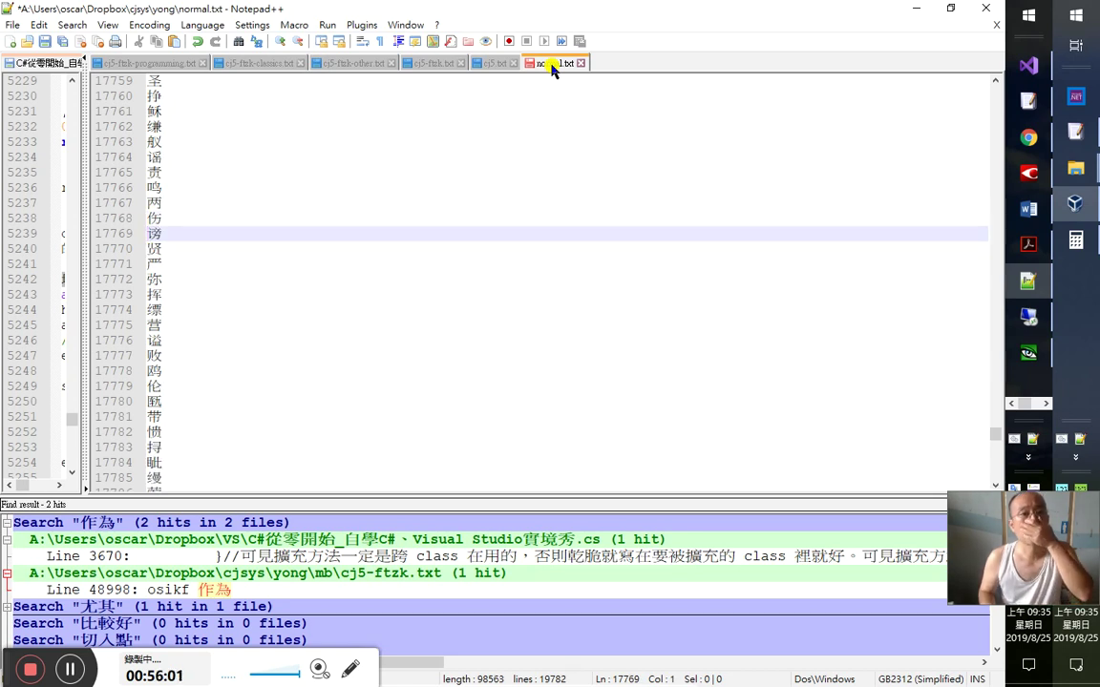
- Delete the "谤" entry from normal.txt, then save and close the file
key(Delete)
key(Delete)
key(ctrl+s)
key(ctrl+w)
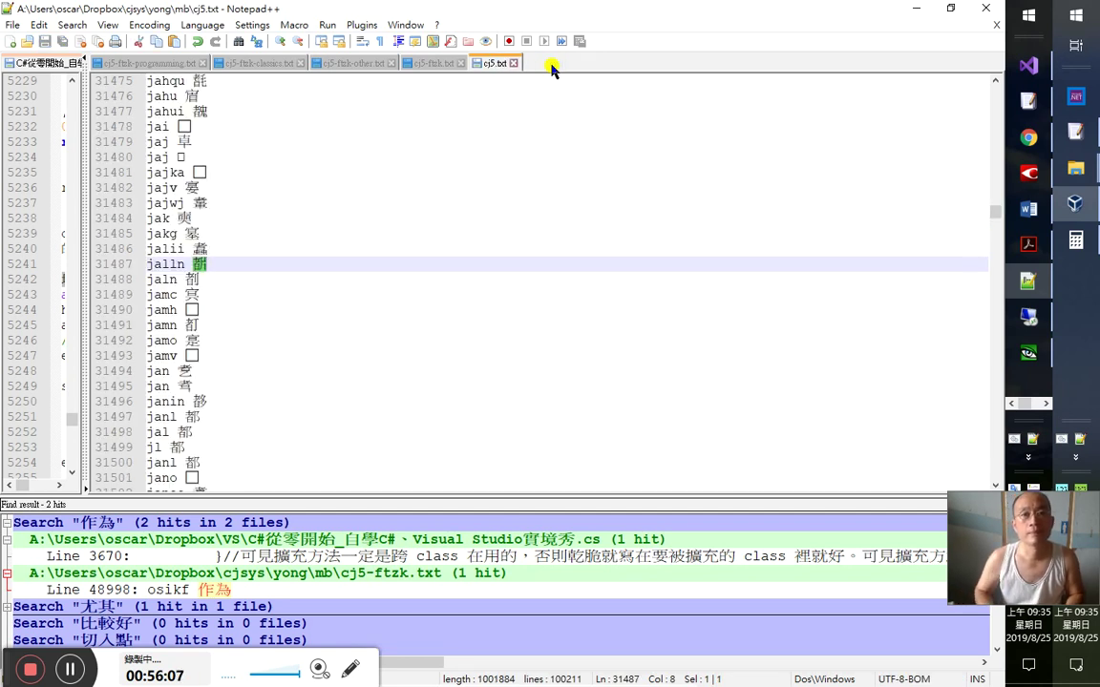
- Reopen normal.txt and set its encoding to the GB2312 (Simplified) Chinese character set
key(ctrl+shift+t)
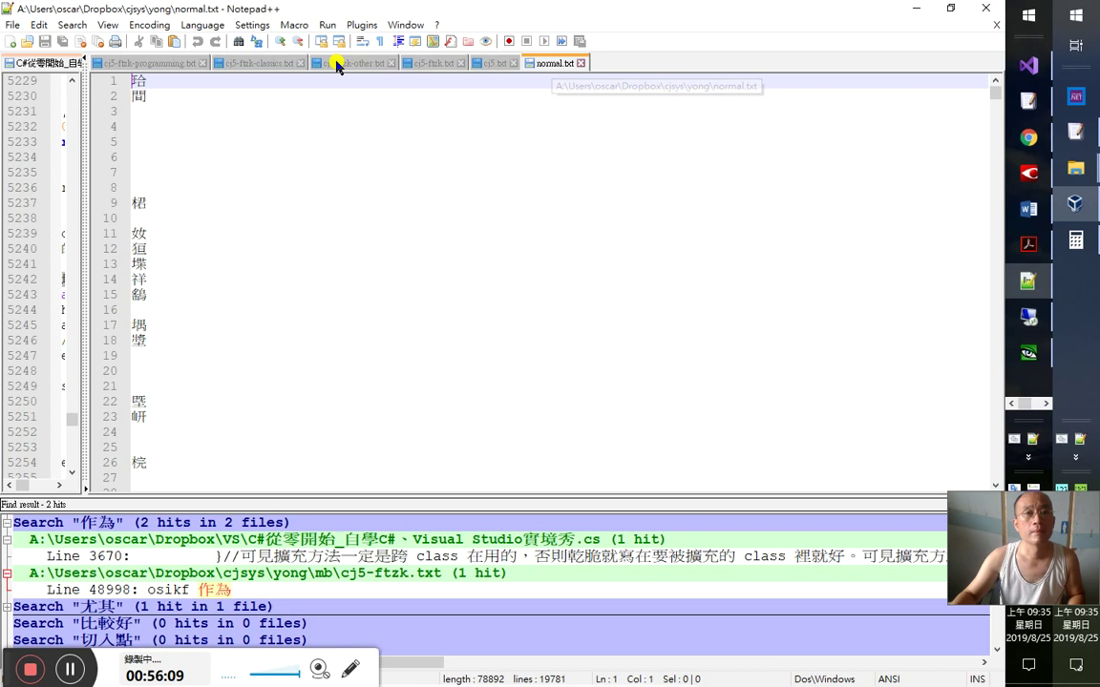
click(148, 25)
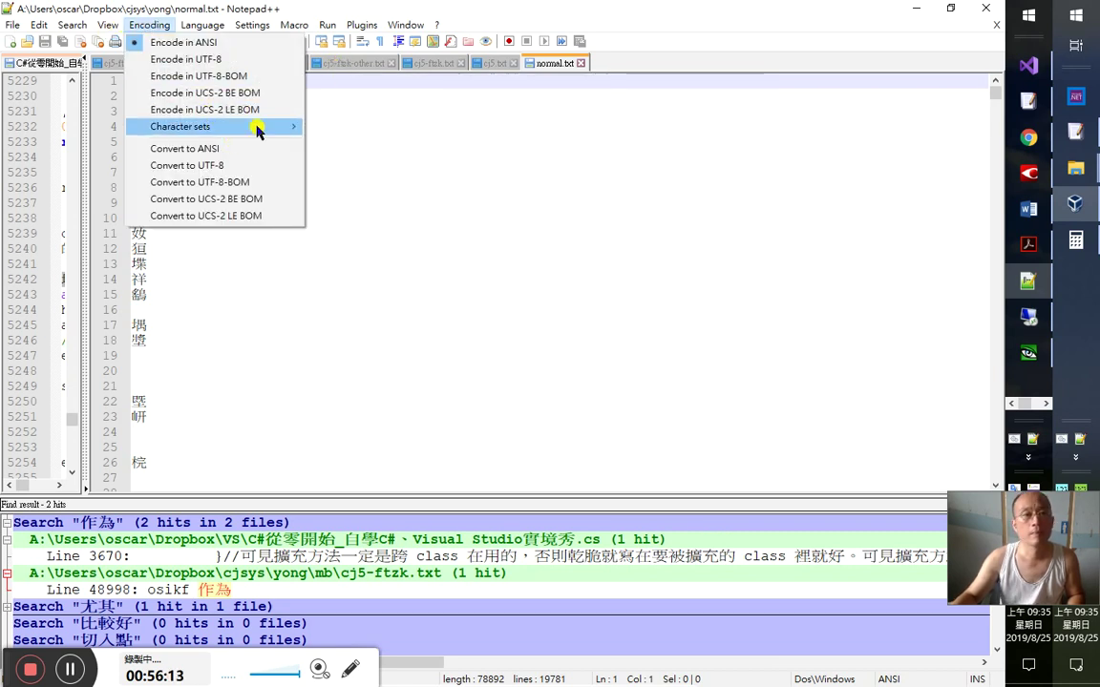
mouse_move(284, 126)
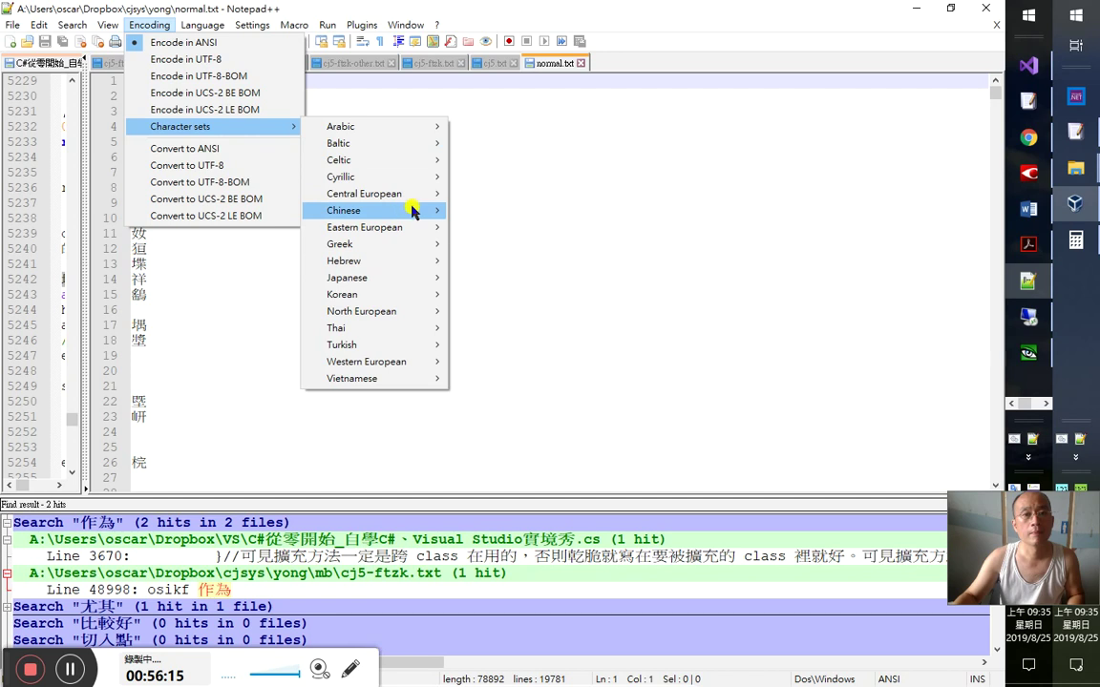
mouse_move(430, 210)
click(491, 227)
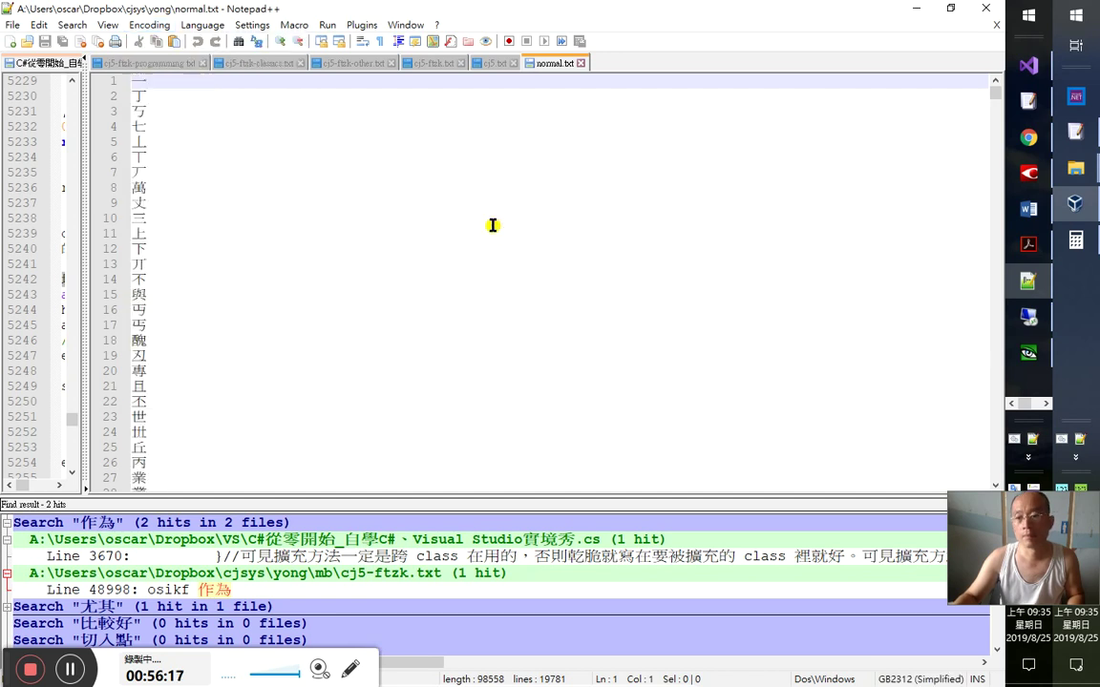
click(363, 221)
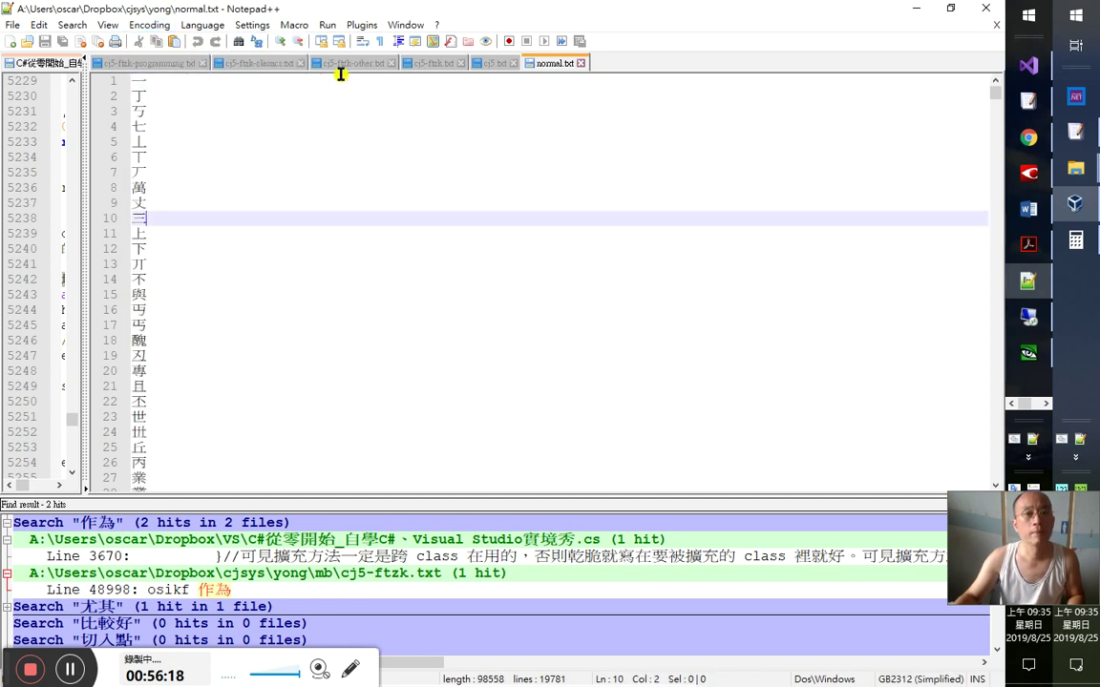
- Search cj5-ftzk-classics.txt for "排在"
click(251, 63)
key(ctrl+f)
text(排在)
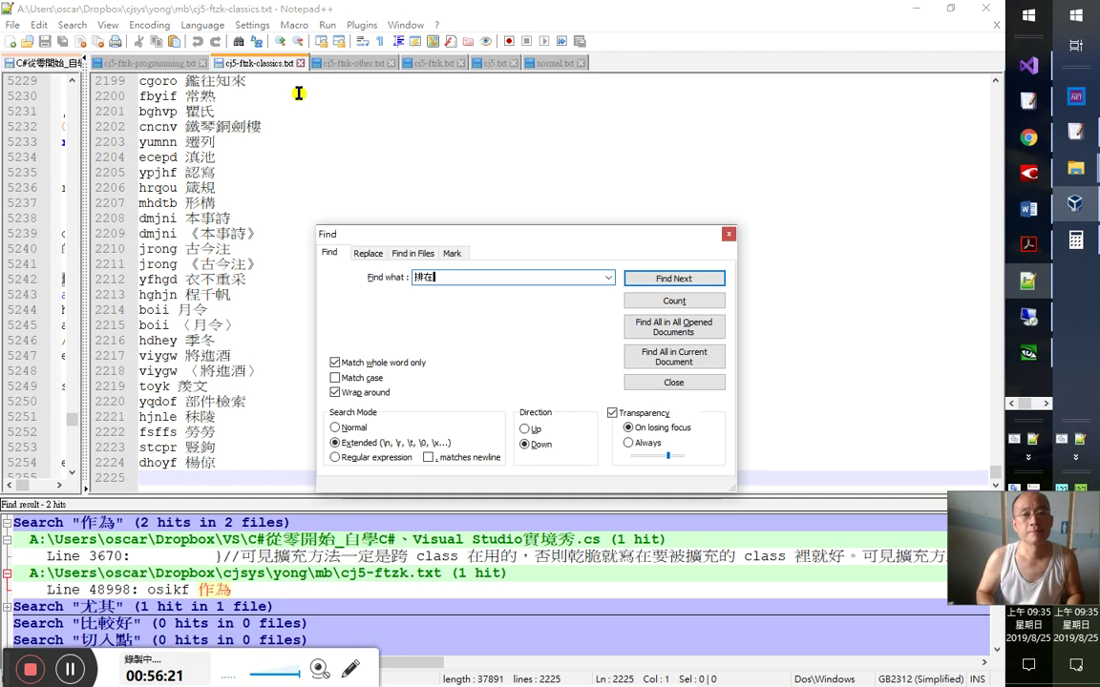
key(Return)
key(Escape)
- Add the entry "qyklg 排在" at the end of cj5-ftzk-classics.txt and save the file
key(ctrl+v)
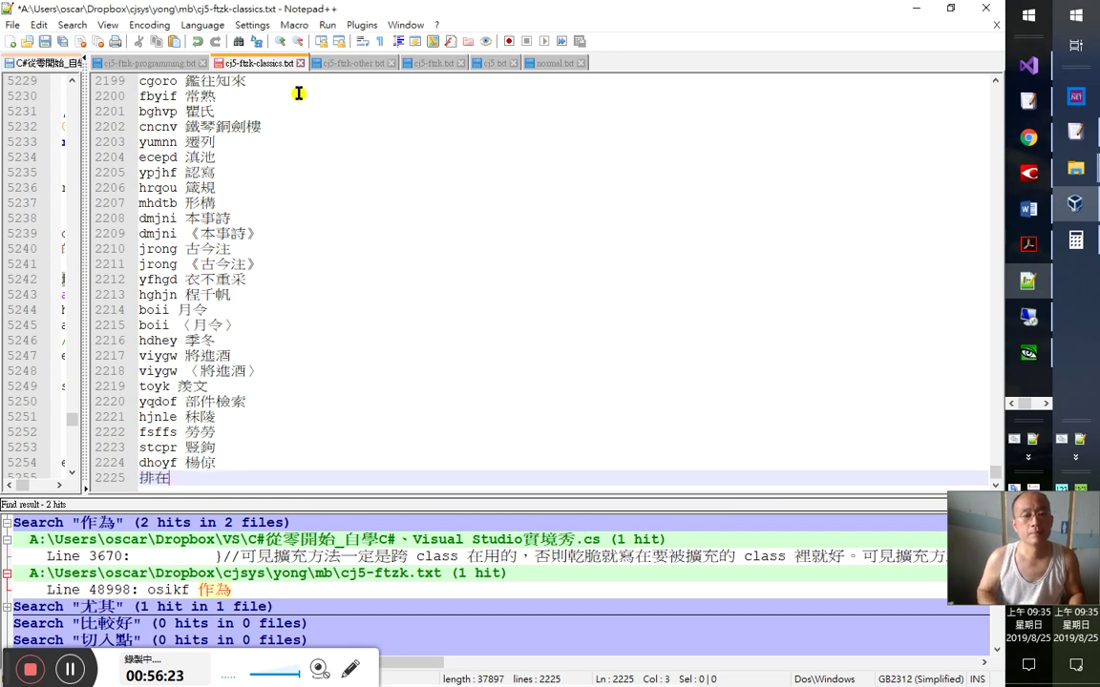
key(Return)
key(Up)
text(qyklg)
key(ctrl+s)
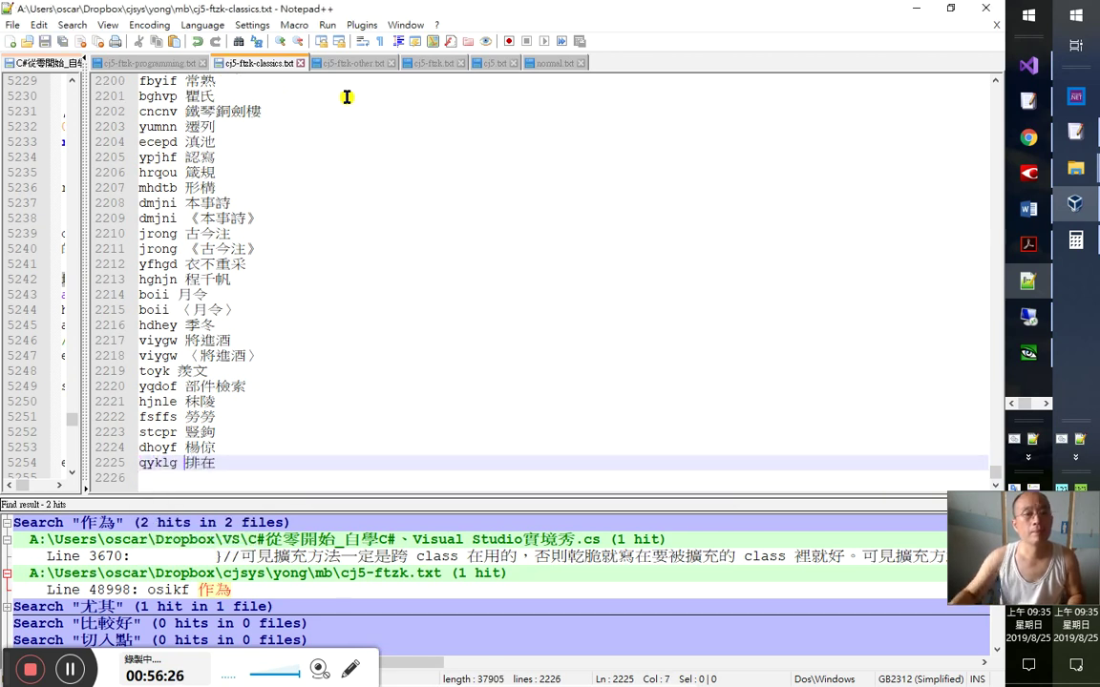
- Compare the translated paragraph in the Word notes with the Chinese text in FineReader and the English PDF in Acrobat
click(915, 7)
click(1016, 440)
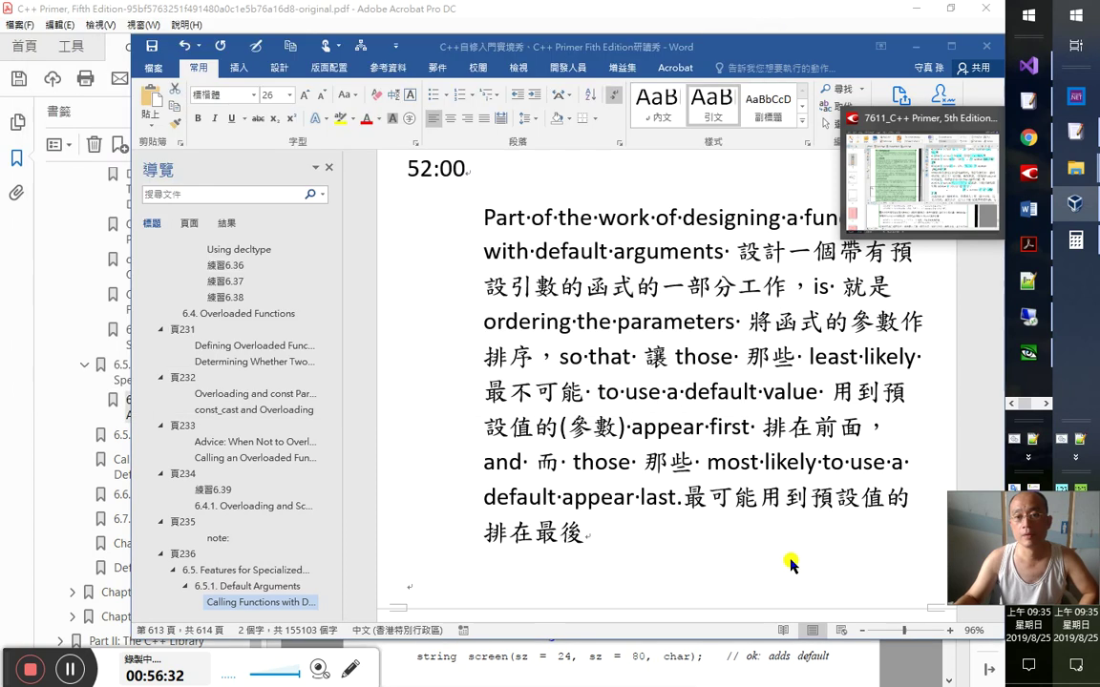
click(790, 560)
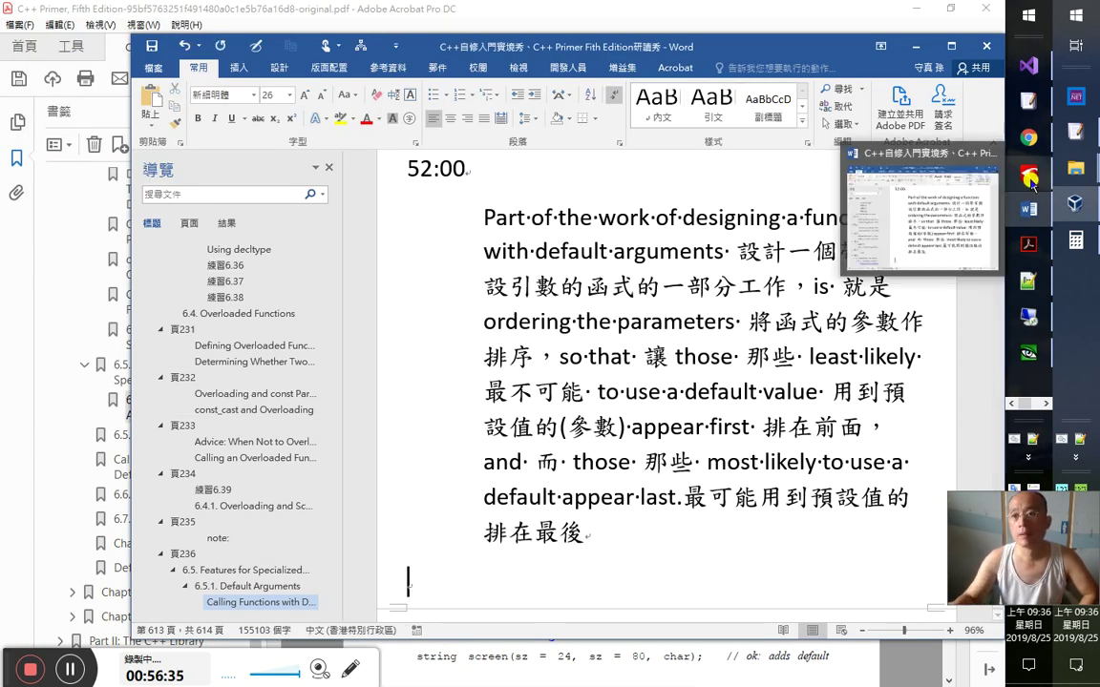
click(828, 201)
drag(796, 346, 840, 368)
scroll(786, 400, down, 3)
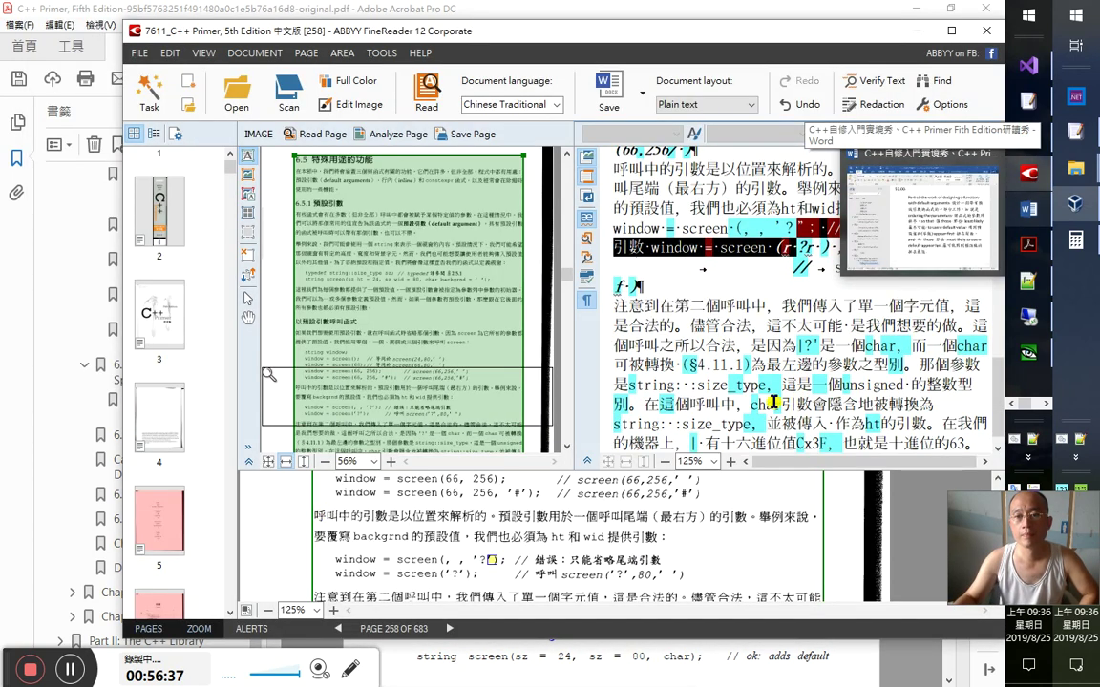
click(43, 371)
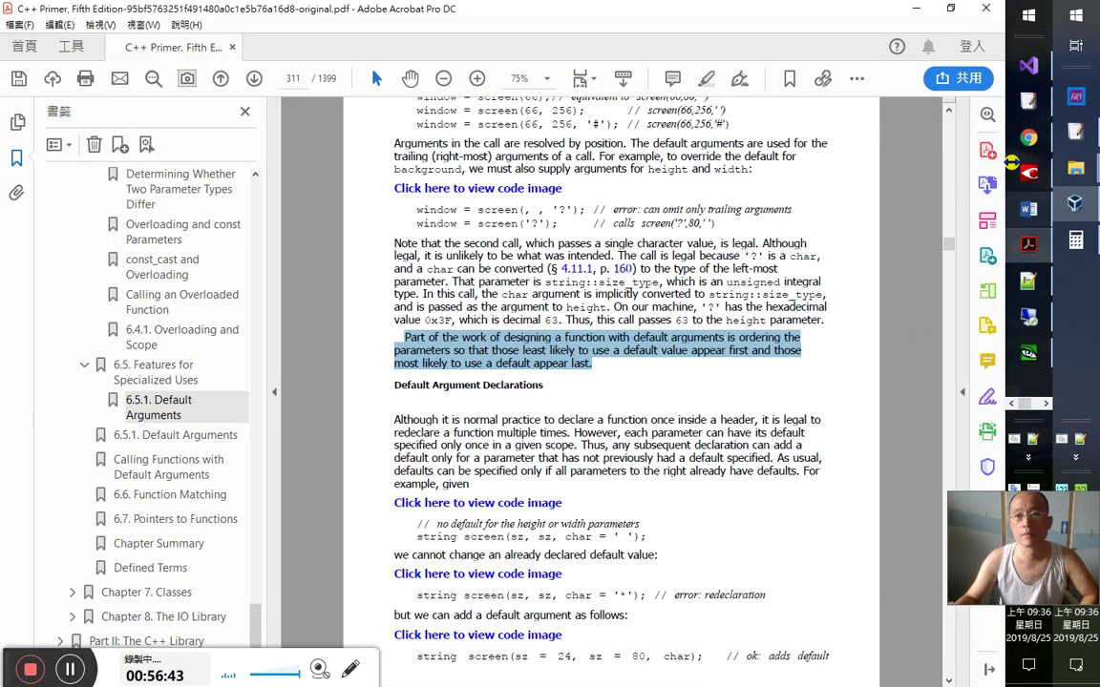
- In Chrome, translate the phrase "Part of the work of" in the online C++ Primer
click(1030, 138)
double_click(807, 333)
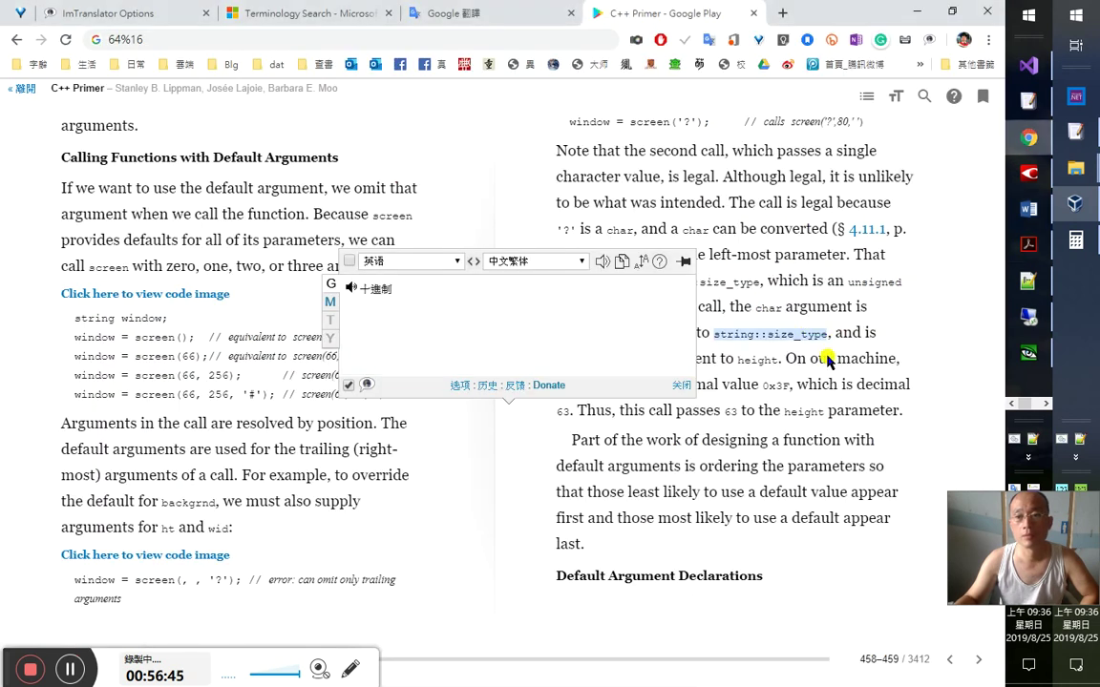
click(601, 449)
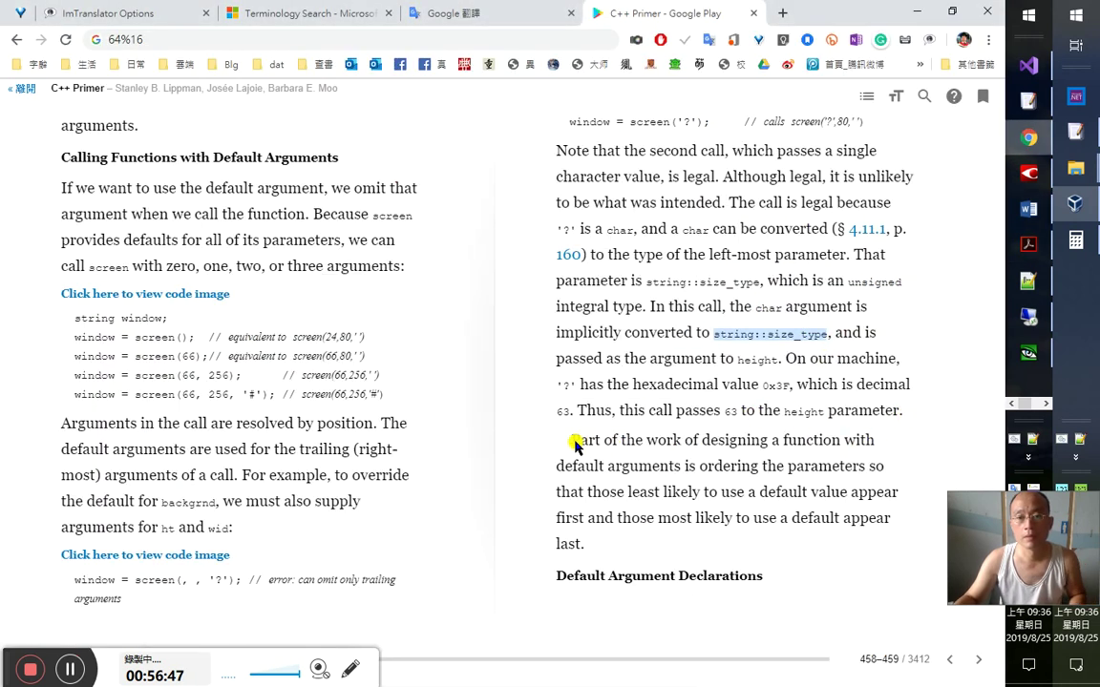
drag(572, 442, 685, 457)
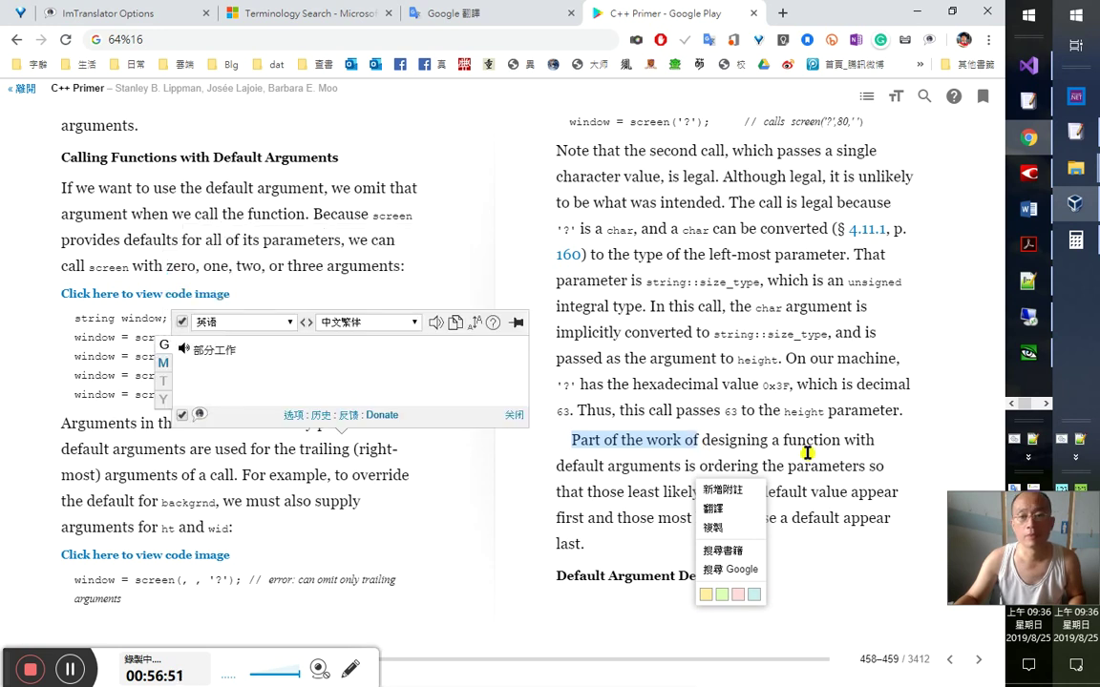
- In the Word notes, insert "（首要）" between "一部分" and "工作" in the translated sentence
click(1027, 171)
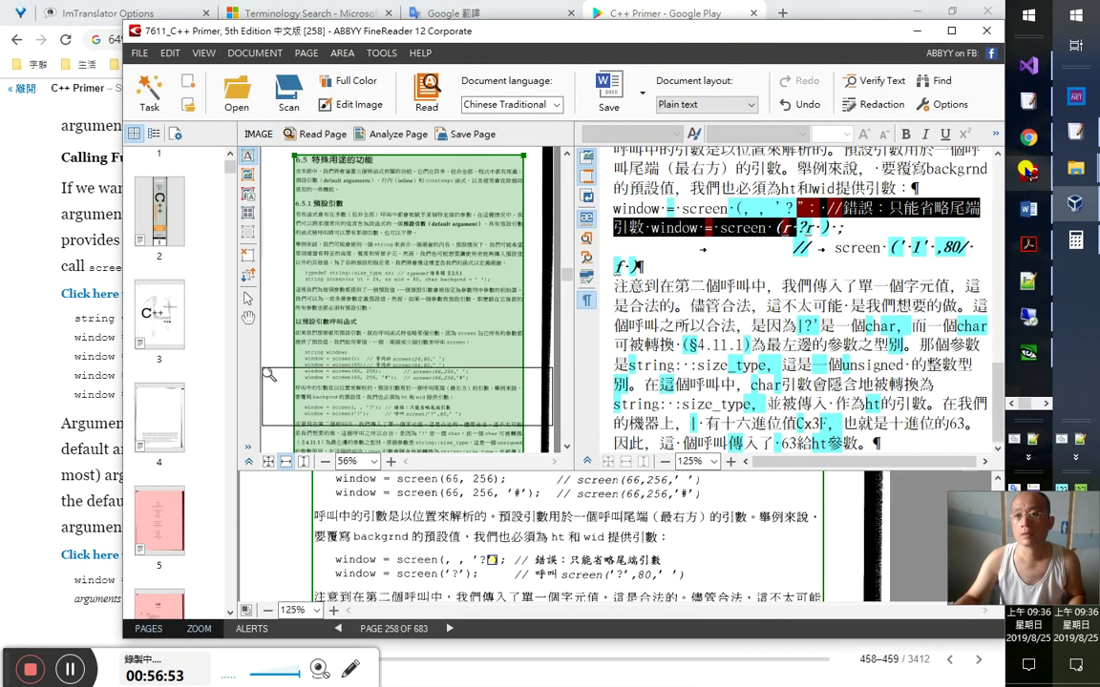
click(1027, 208)
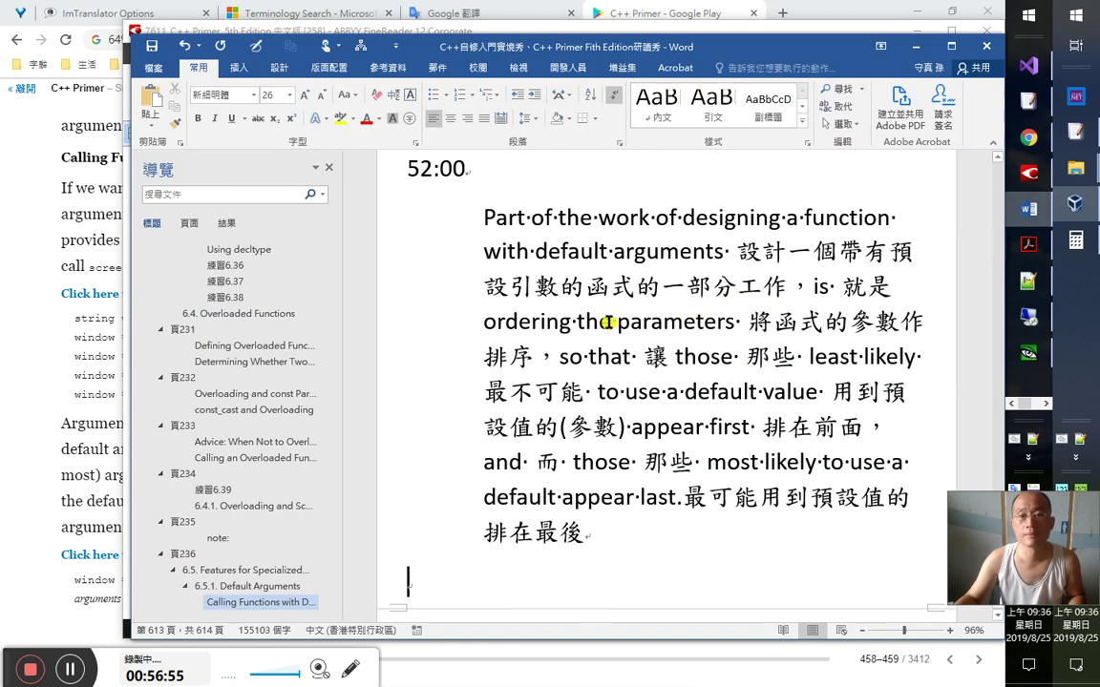
click(646, 253)
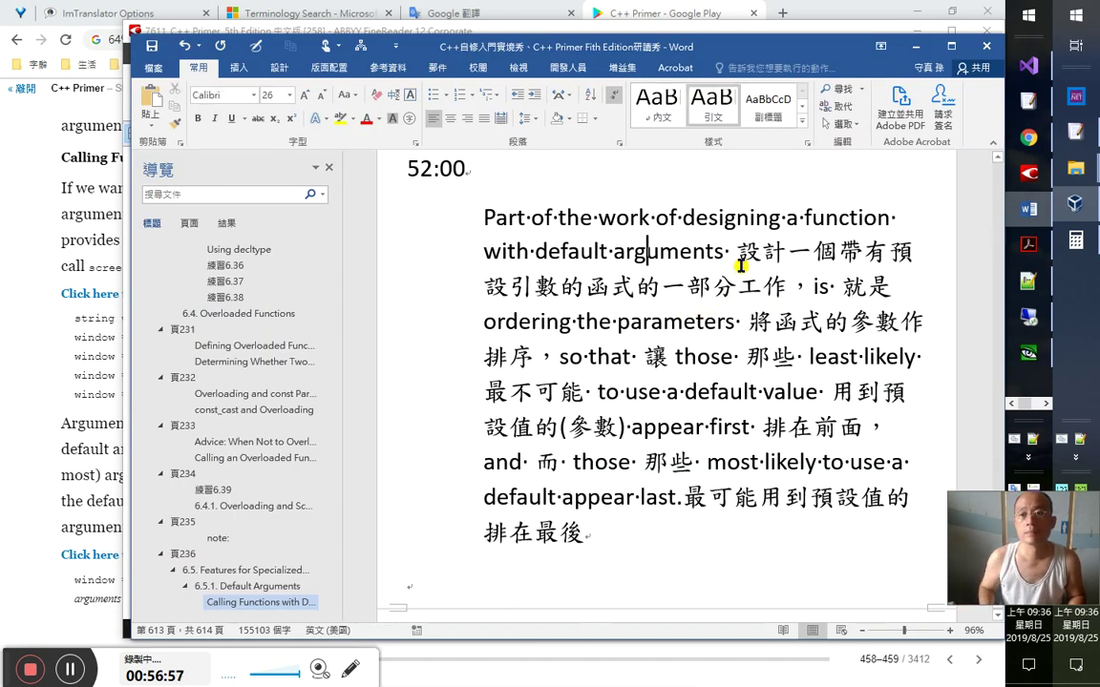
key(Right)
key(Right)
key(Right)
key(Right)
key(Right)
key(Right)
key(Right)
key(Right)
key(Right)
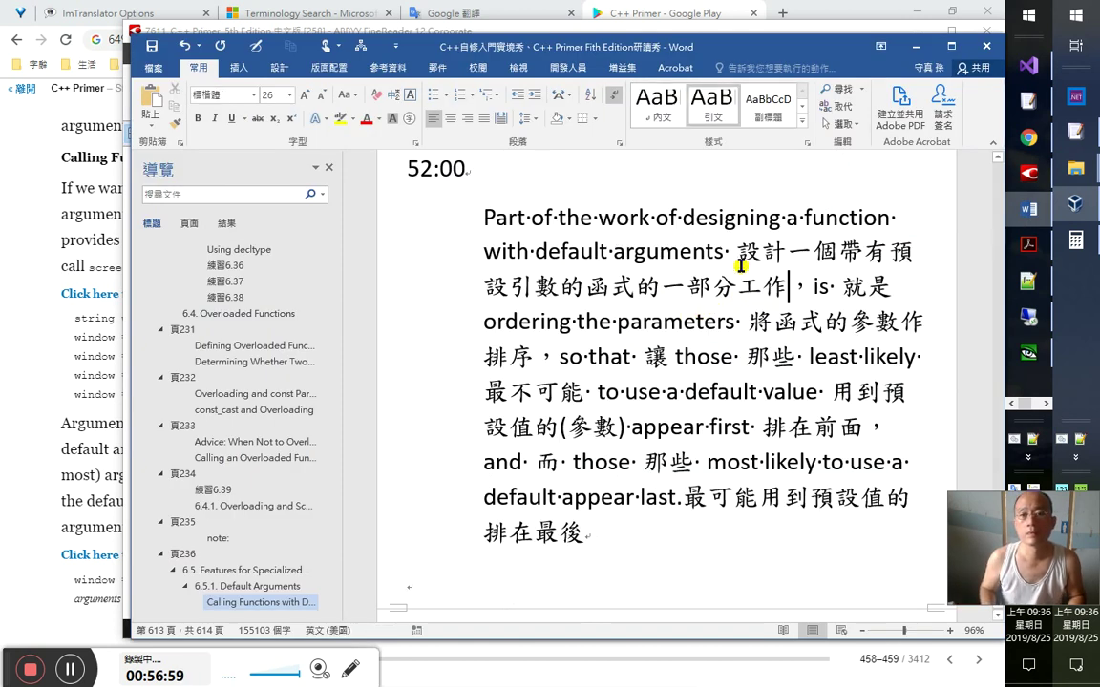
key(Right)
key(Right)
text(（)
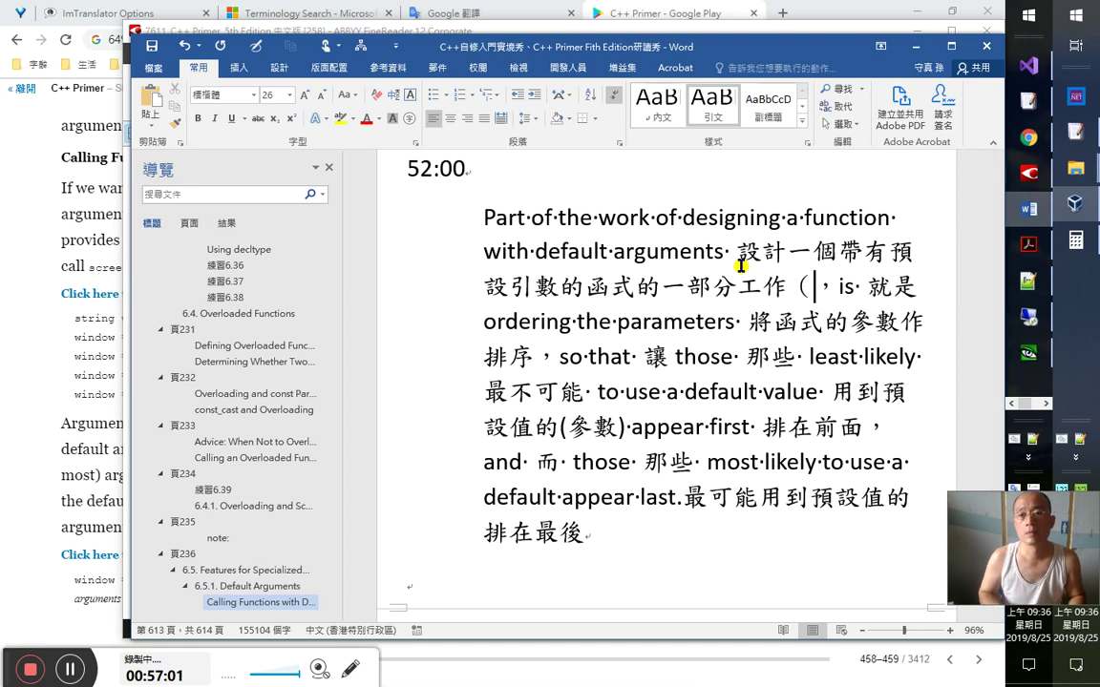
key(BackSpace)
key(Left)
key(Left)
text(（首要）)
- Format the inserted "（首要）" as subscript
key(shift+Left)
key(shift+Left)
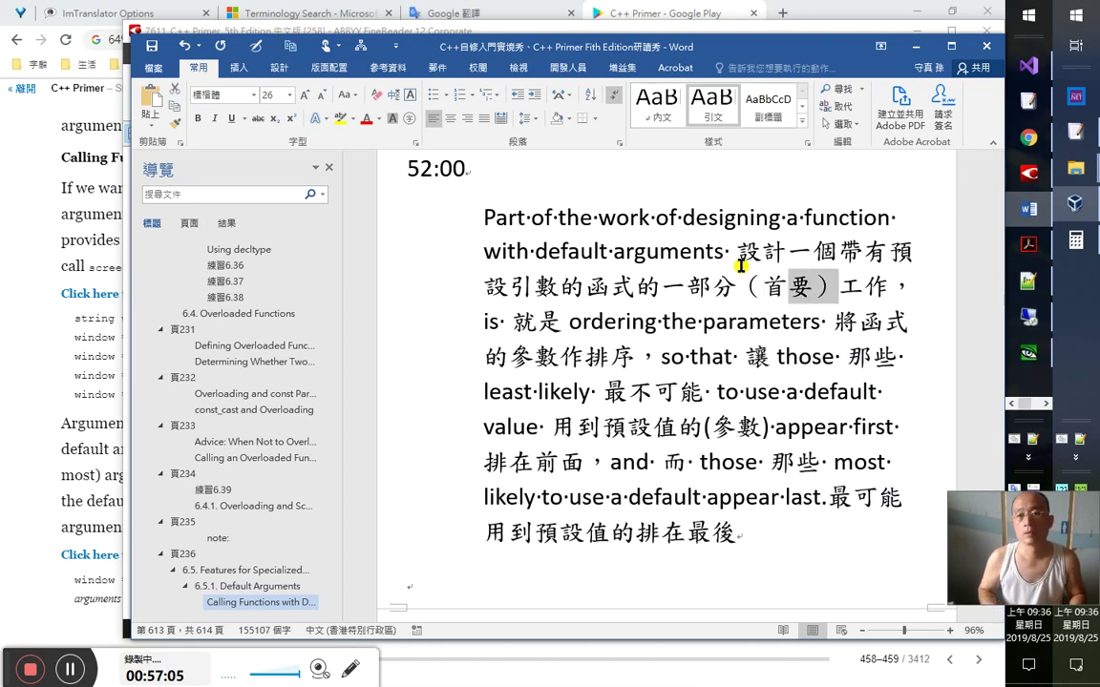
key(shift+Left)
key(shift+Left)
key(shift+Left)
key(shift+Left)
key(ctrl+equal)
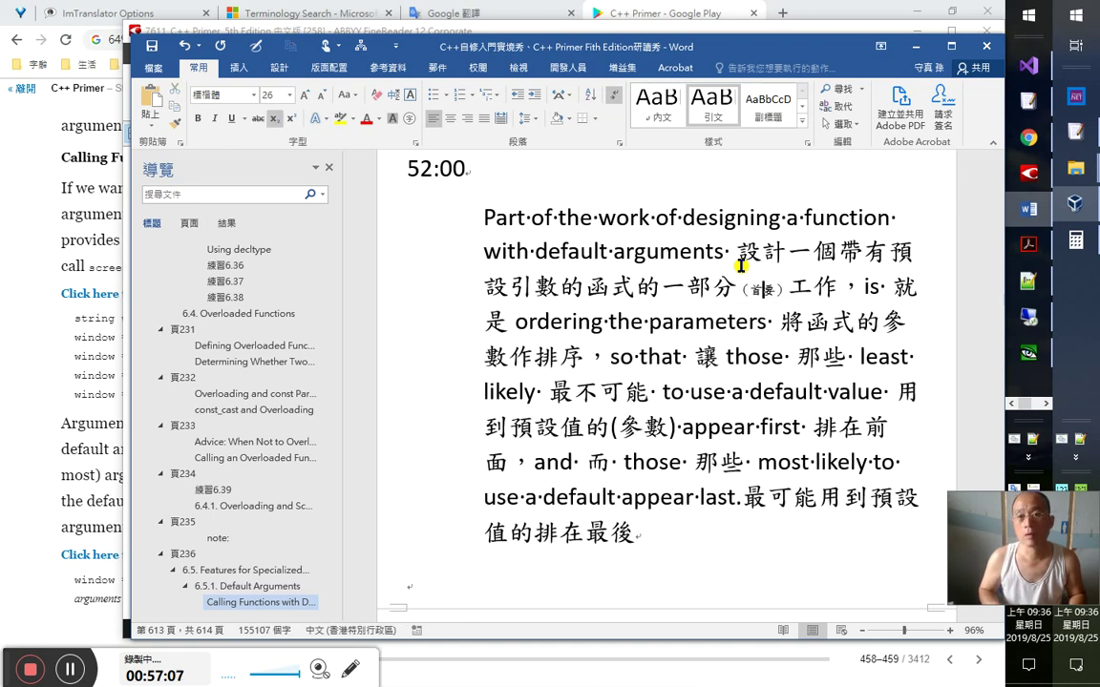
- Extend the subscript note with "，不可少的部分" after "首要" and save the document
text(，)
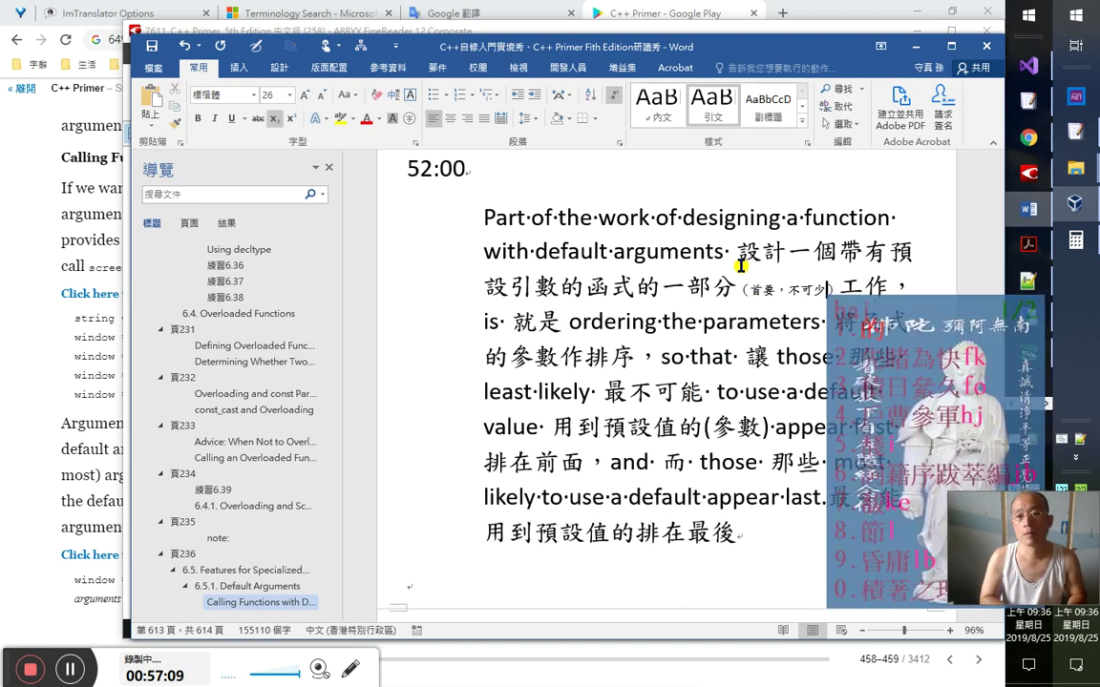
text(不可少的部分)
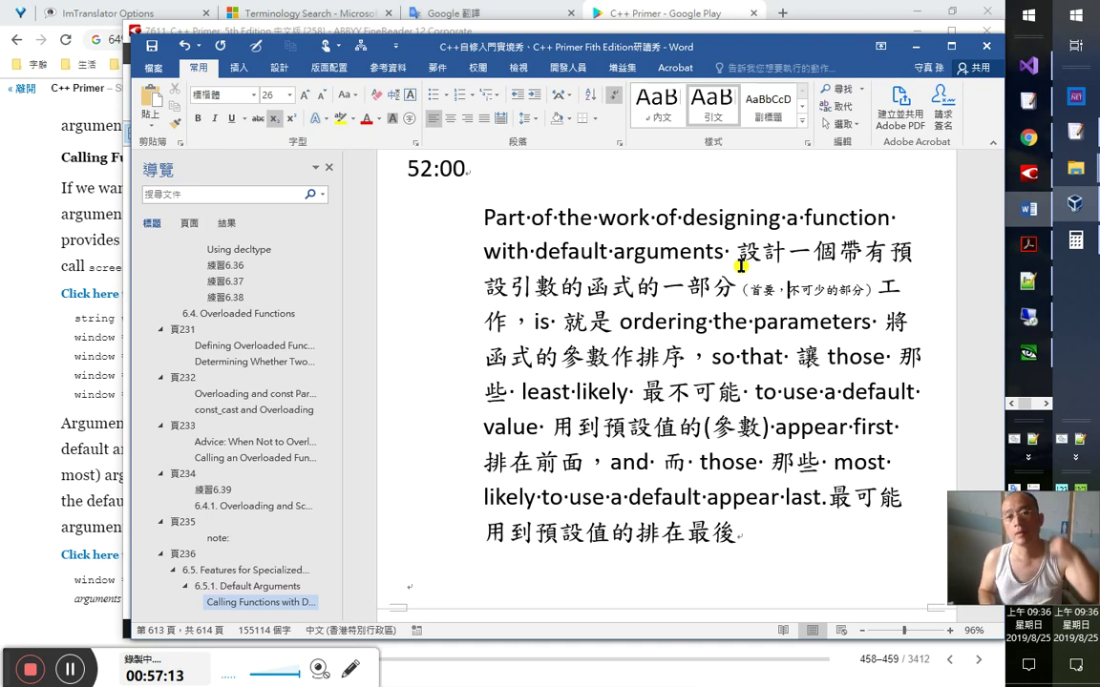
key(Down)
key(ctrl+s)
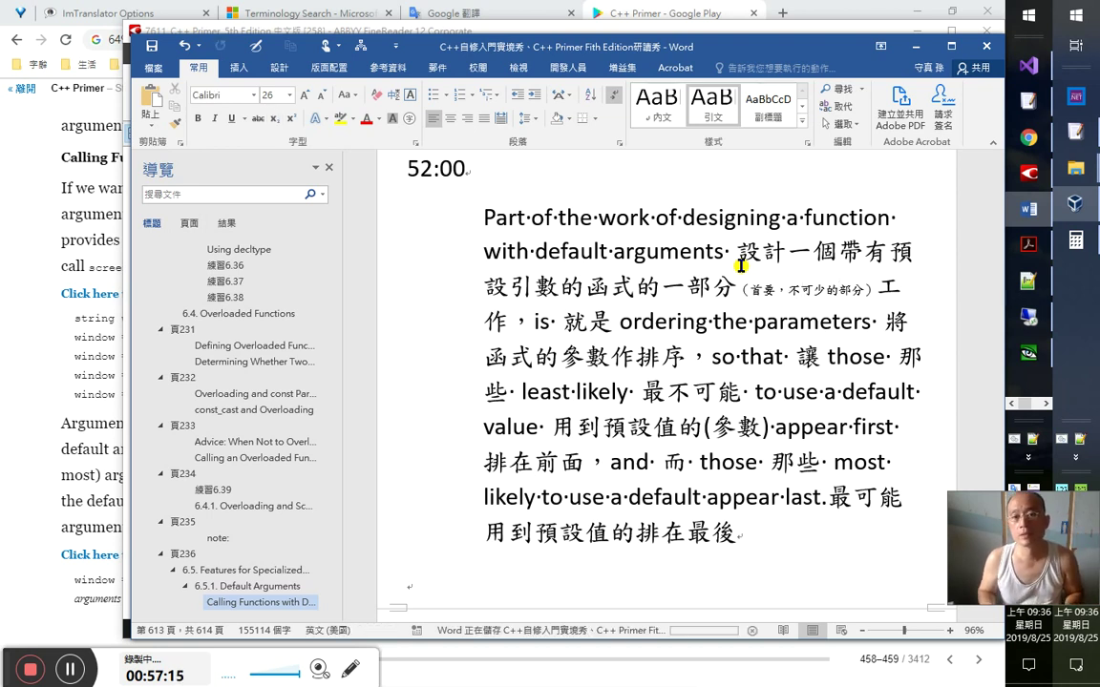
- After checking the page's end in FineReader, add "頁 237" above the "52:00" timestamp in Word and format it as a page heading
key(alt+Tab)
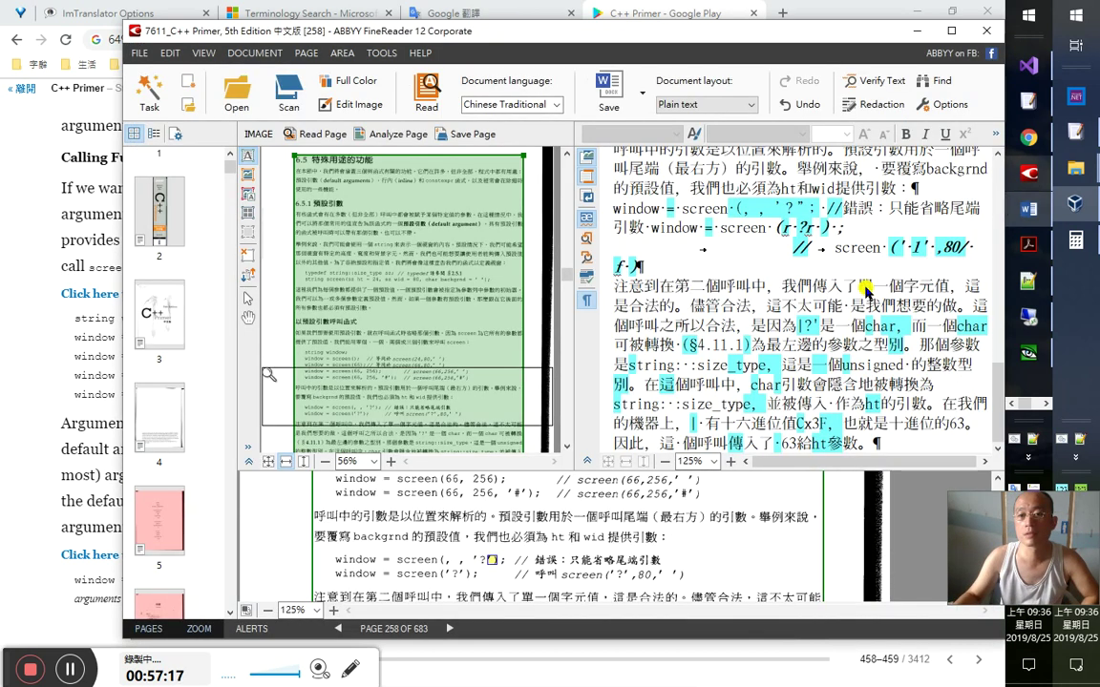
click(814, 351)
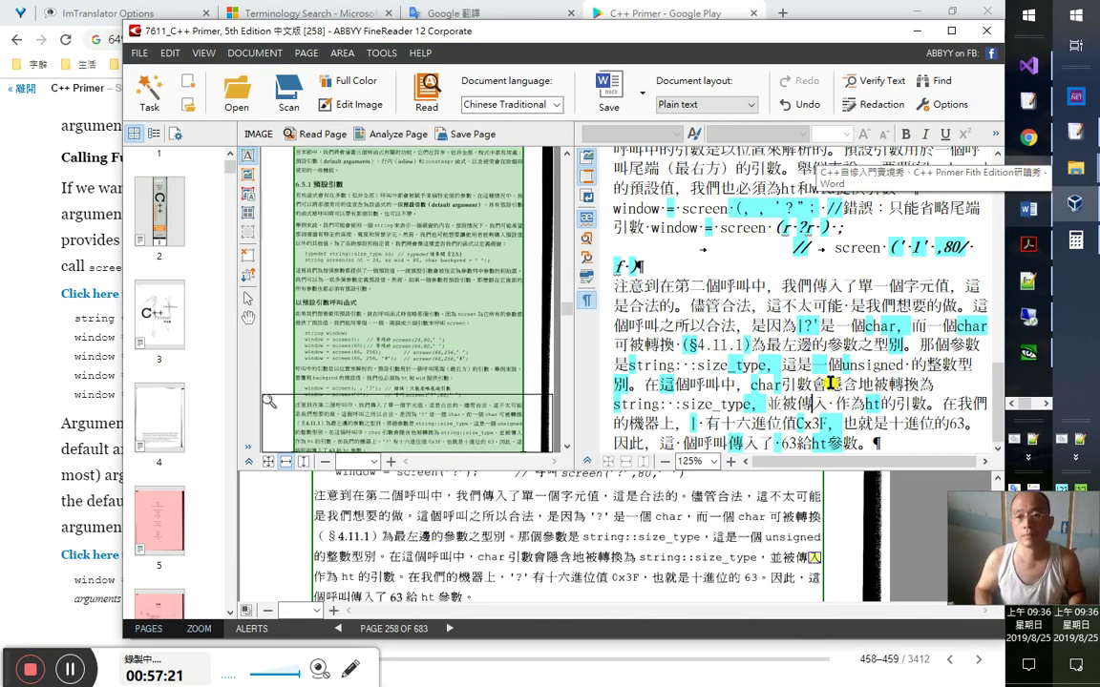
key(alt+Tab)
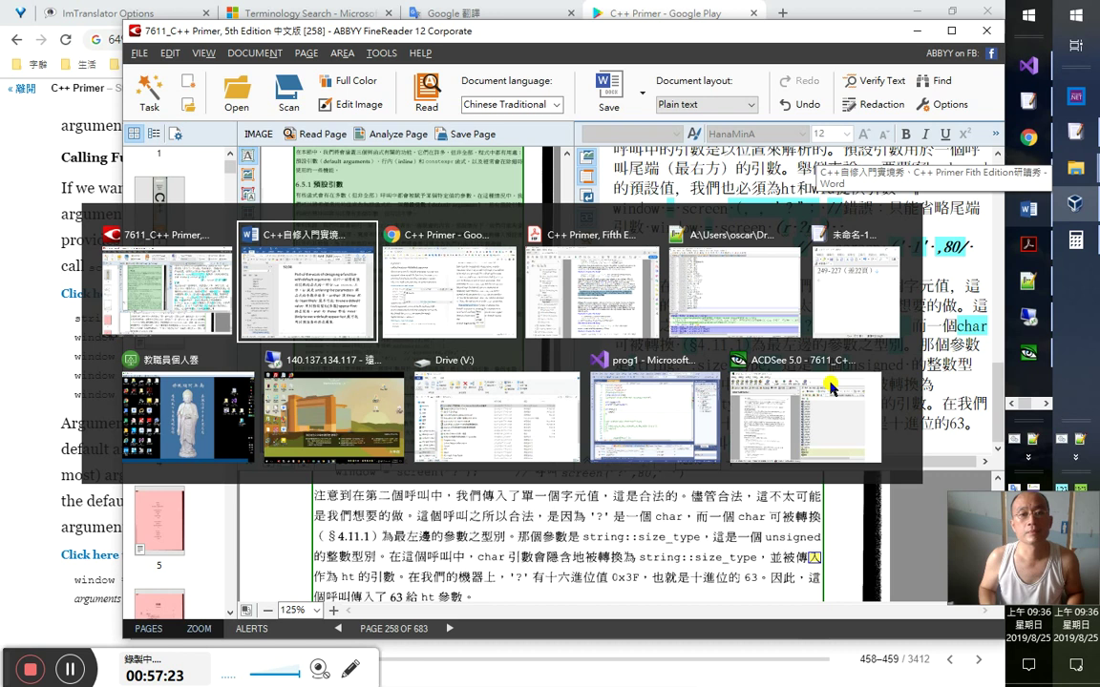
key(Up)
key(Up)
key(Down)
key(Return)
text(東237)
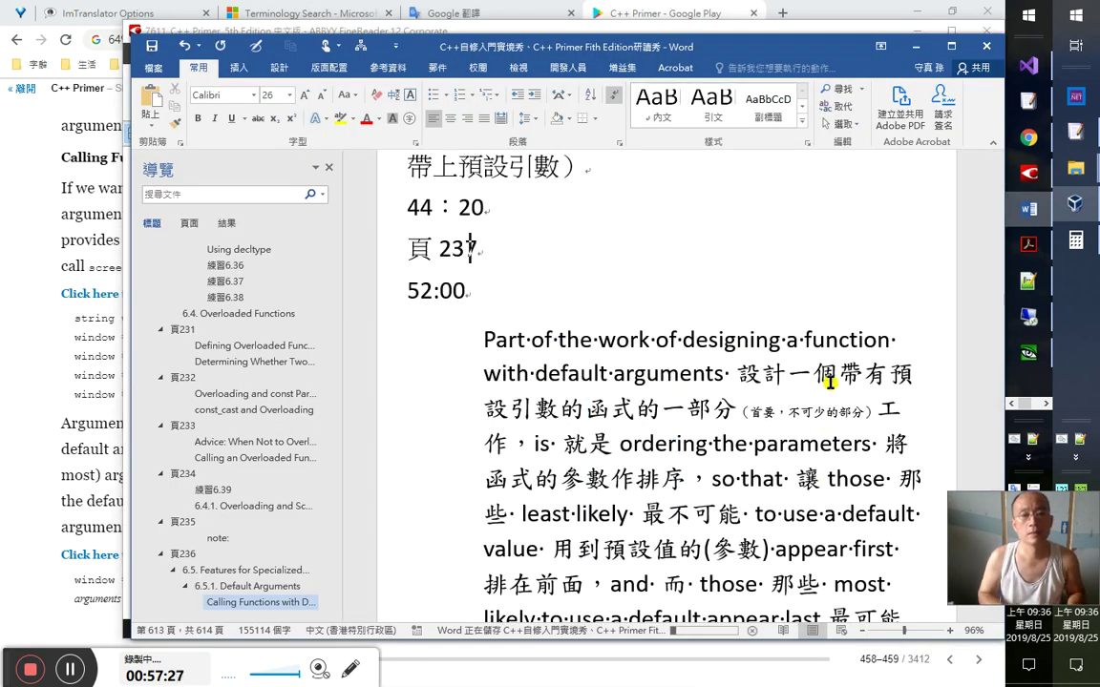
key(ctrl+alt+1)
key(alt+shift+Left)
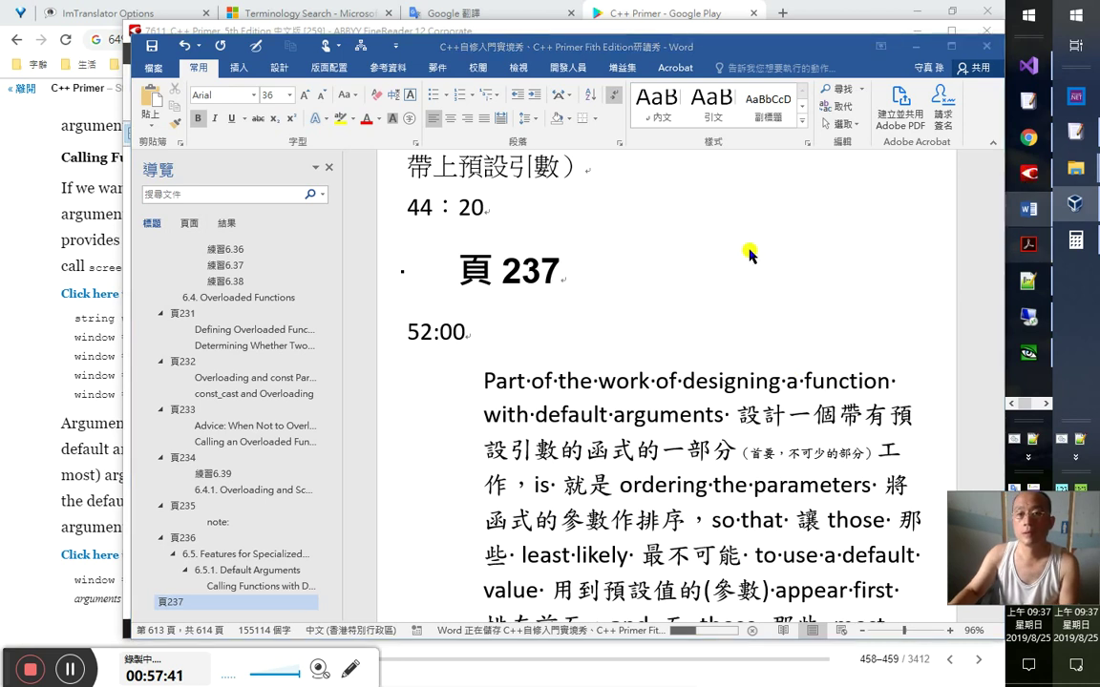
click(607, 282)
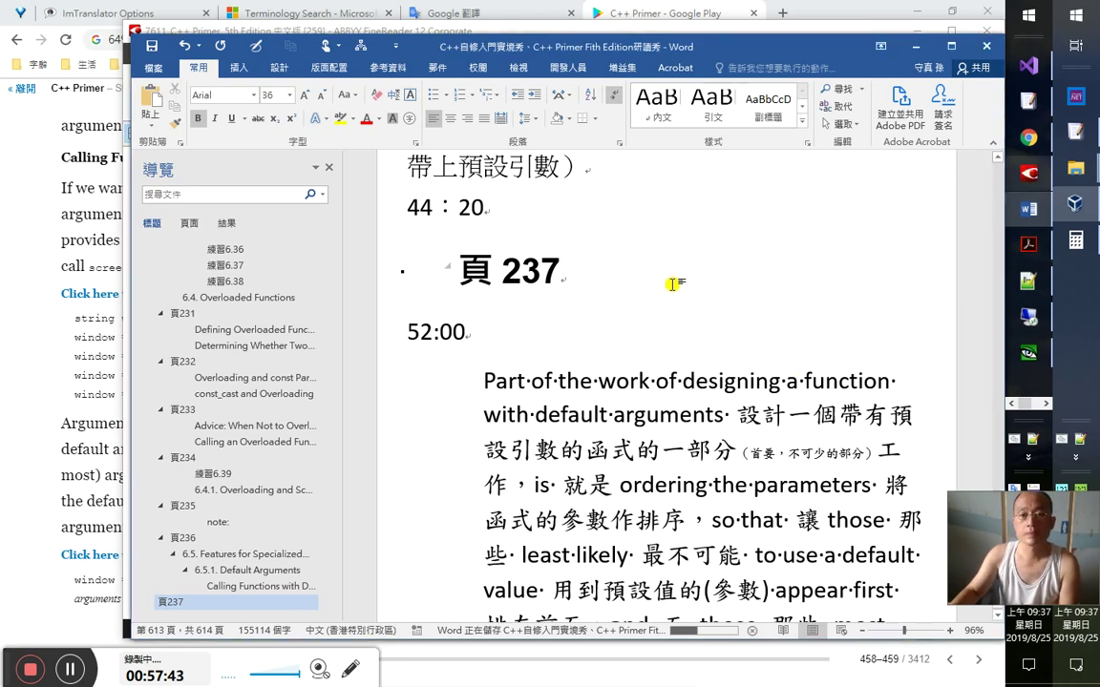
- Switch to FineReader and copy page 237's first paragraph, from "設計具有預設引數的函式時" through "最後出現。"
click(1030, 175)
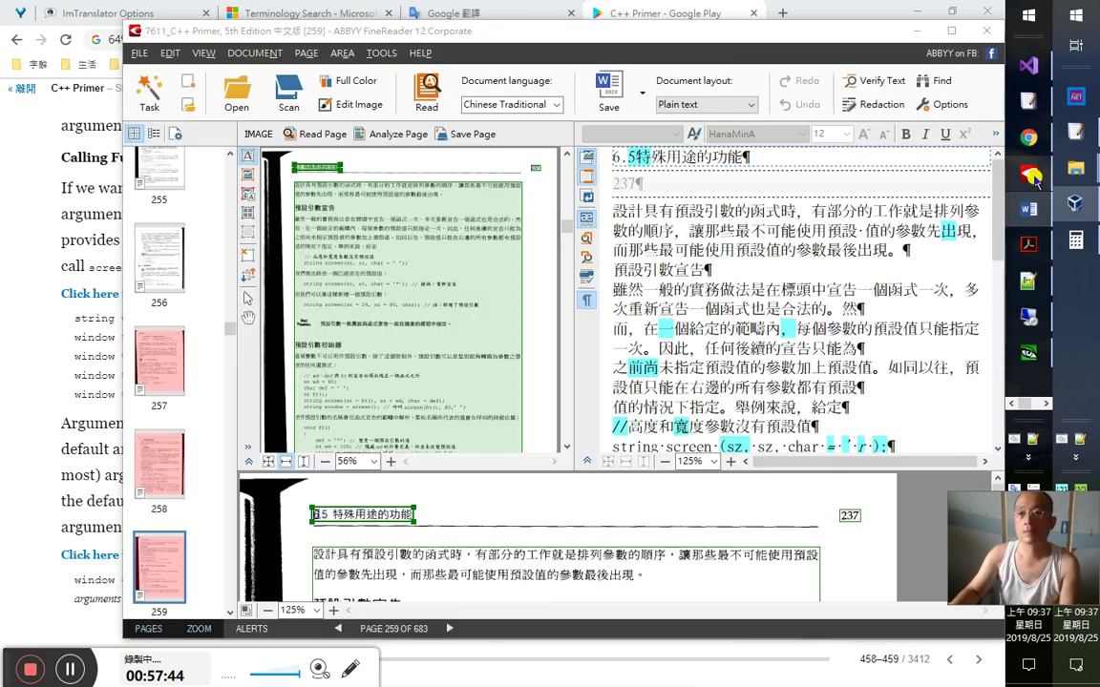
click(658, 210)
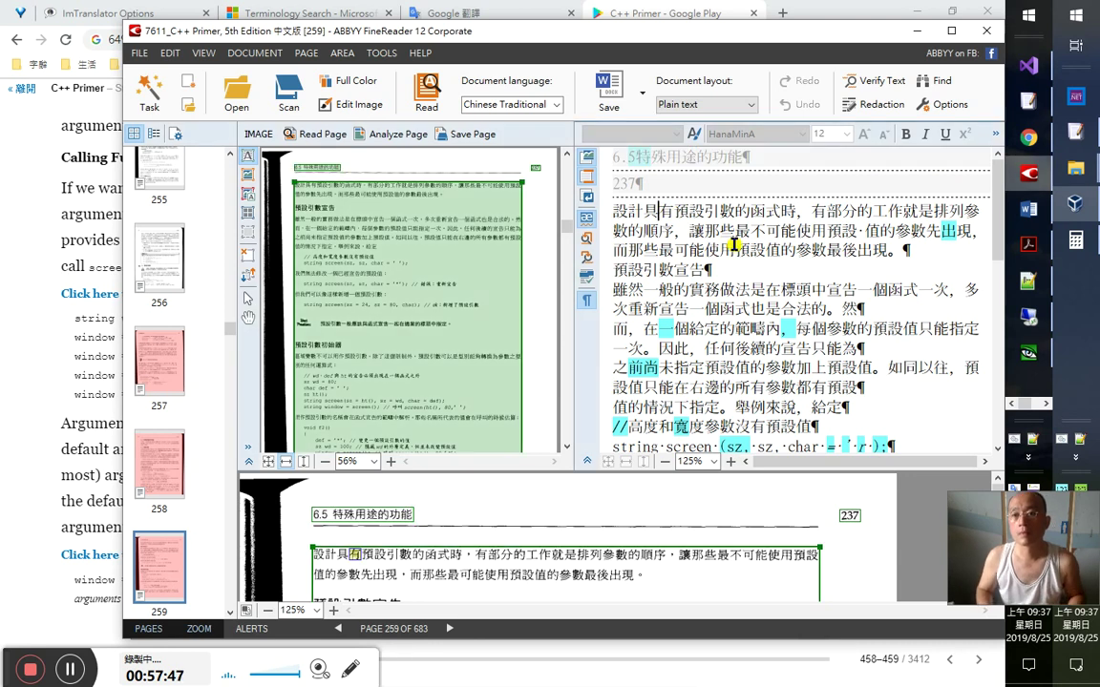
key(Home)
key(shift+End)
key(shift+Right)
key(shift+Right)
key(shift+Right)
key(shift+Right)
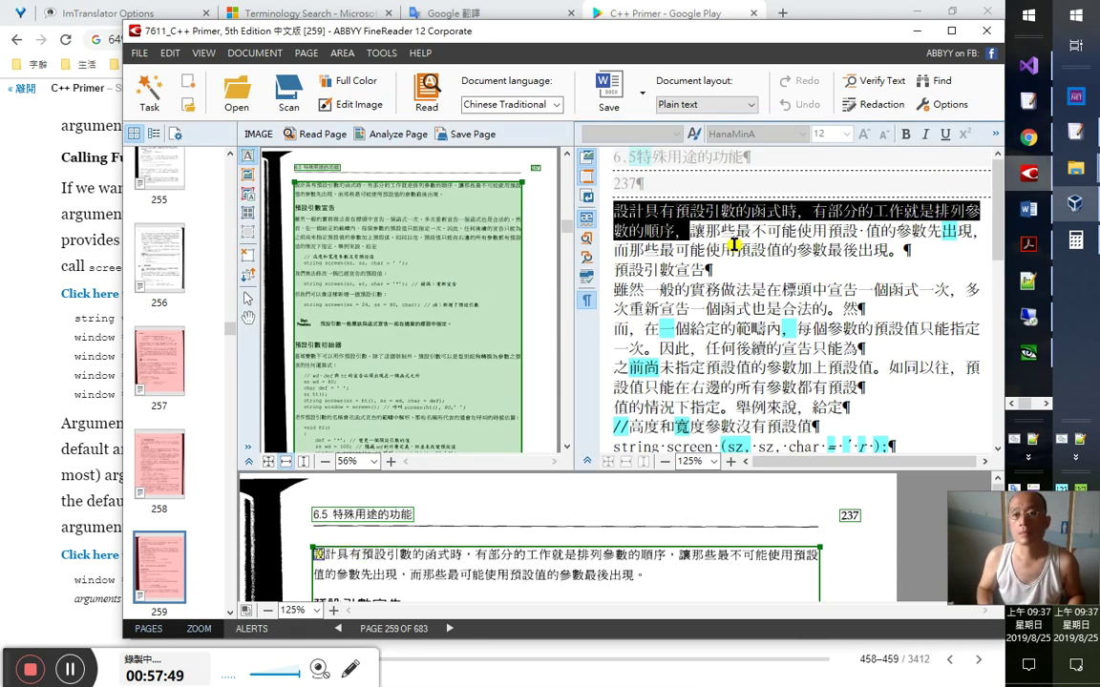
key(shift+Down)
key(shift+End)
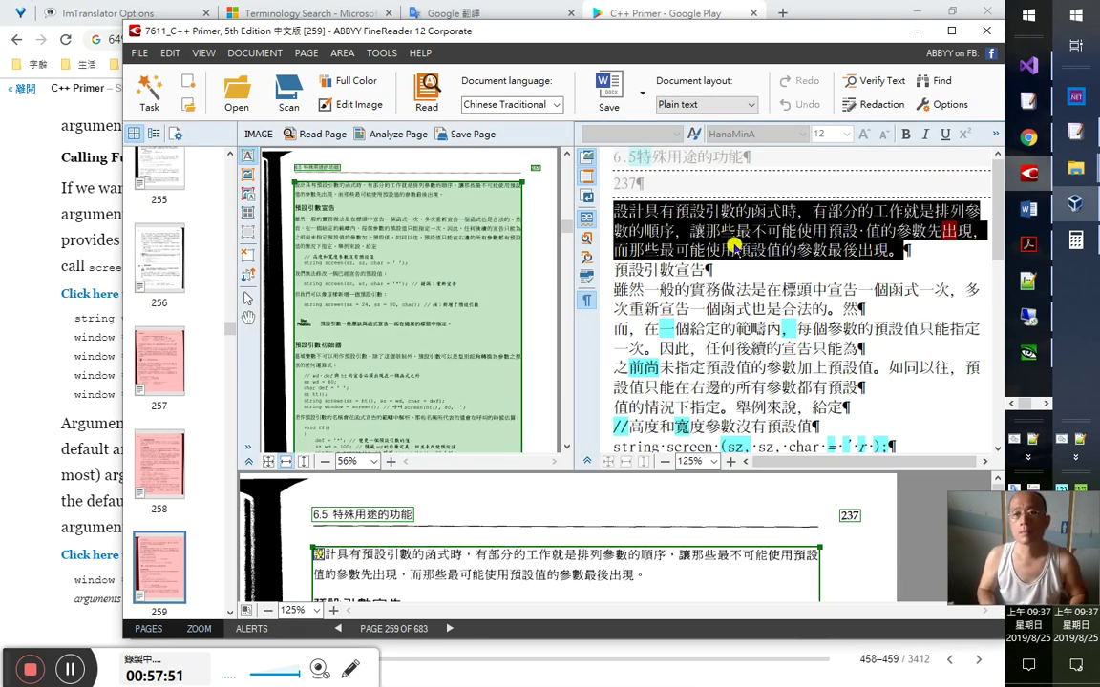
- Back in Word, apply the 標題 2 style to the "頁 237" heading
key(alt+Tab)
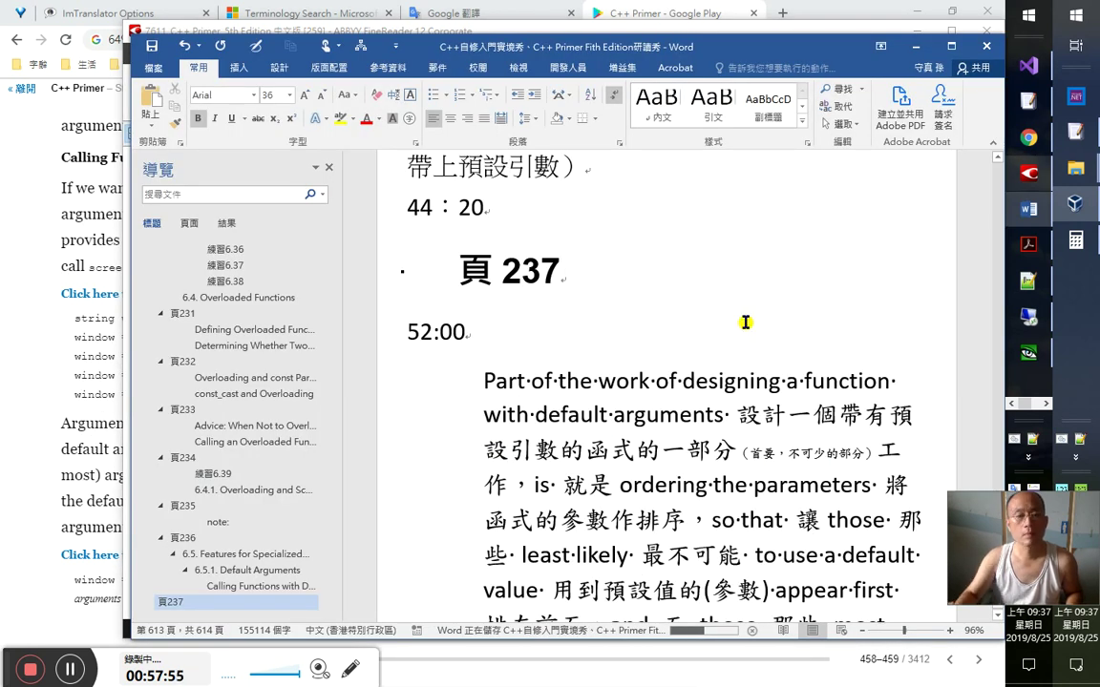
click(804, 124)
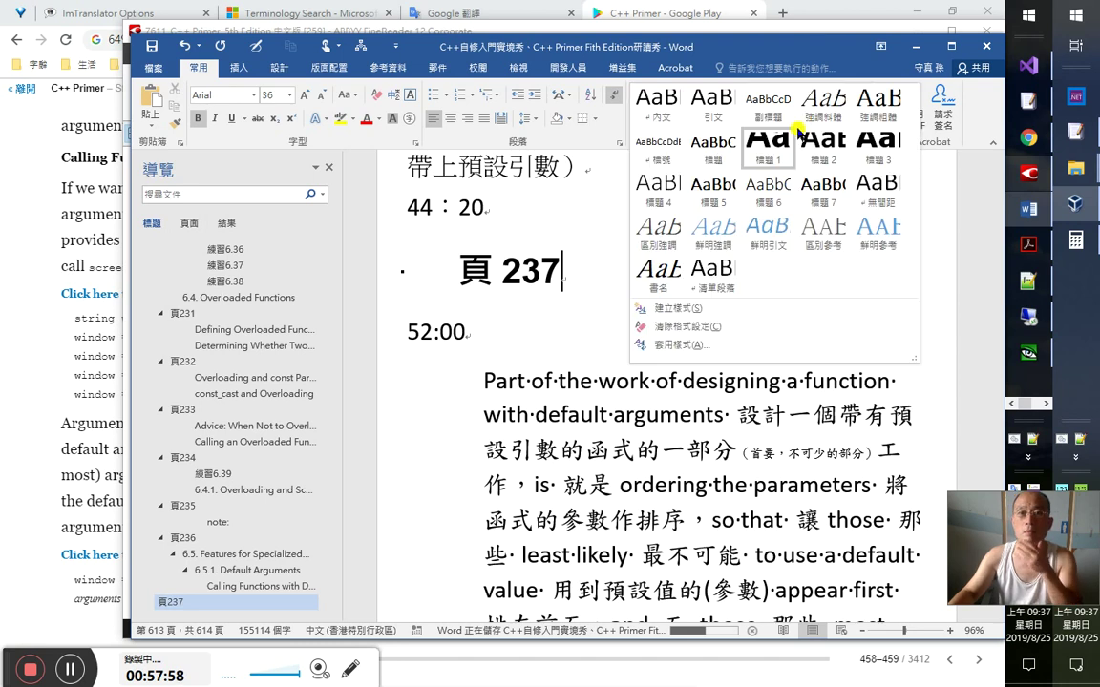
click(698, 487)
- Paste the copied Chinese paragraph as a new paragraph below the annotated passage ending in "用到預設值的排在最後"
scroll(698, 487, down, 3)
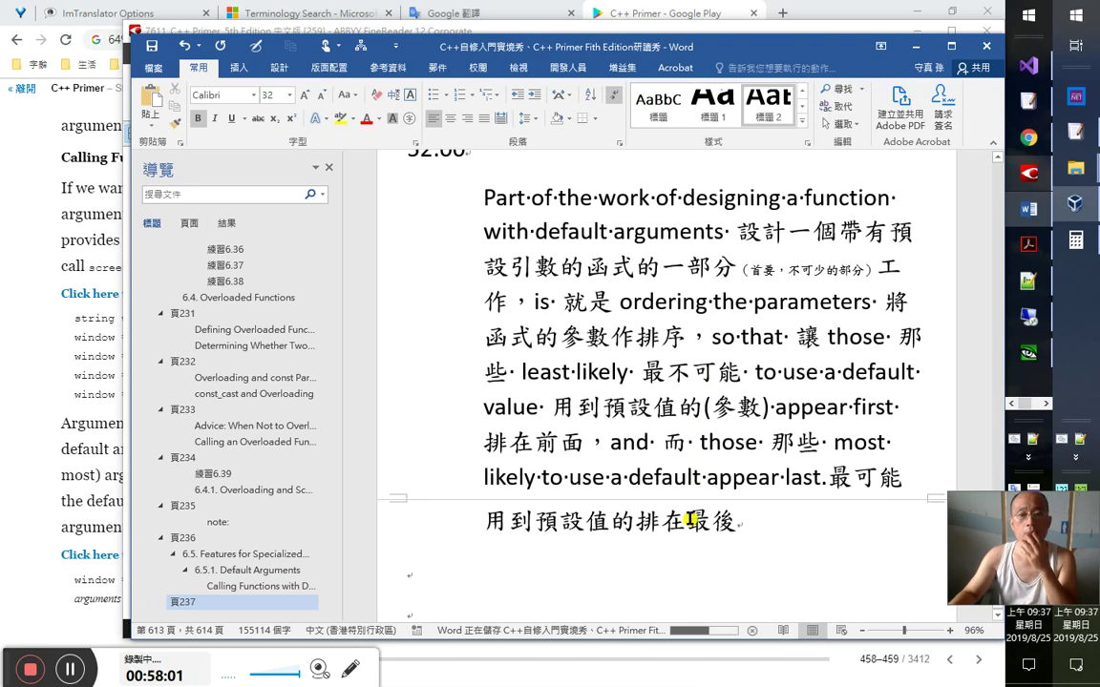
click(761, 548)
key(ctrl+shift+v)
text(設計具有預設引數的函式時，有部分的工作就是排列參數的順序，讓那些最不可能使用預設 值的參數先出現，而那些最可能使用預設值的參數最後出現。)
scroll(838, 446, down, 2)
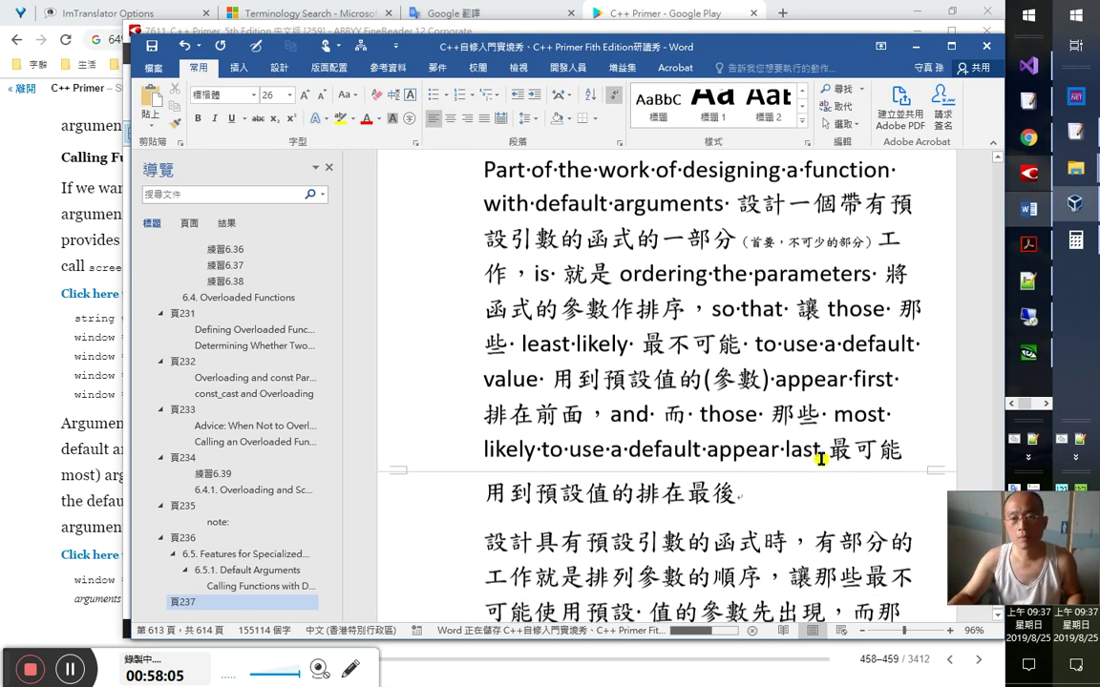
- Remove the stray space between "預設" and "值" in the pasted Chinese paragraph
click(837, 437)
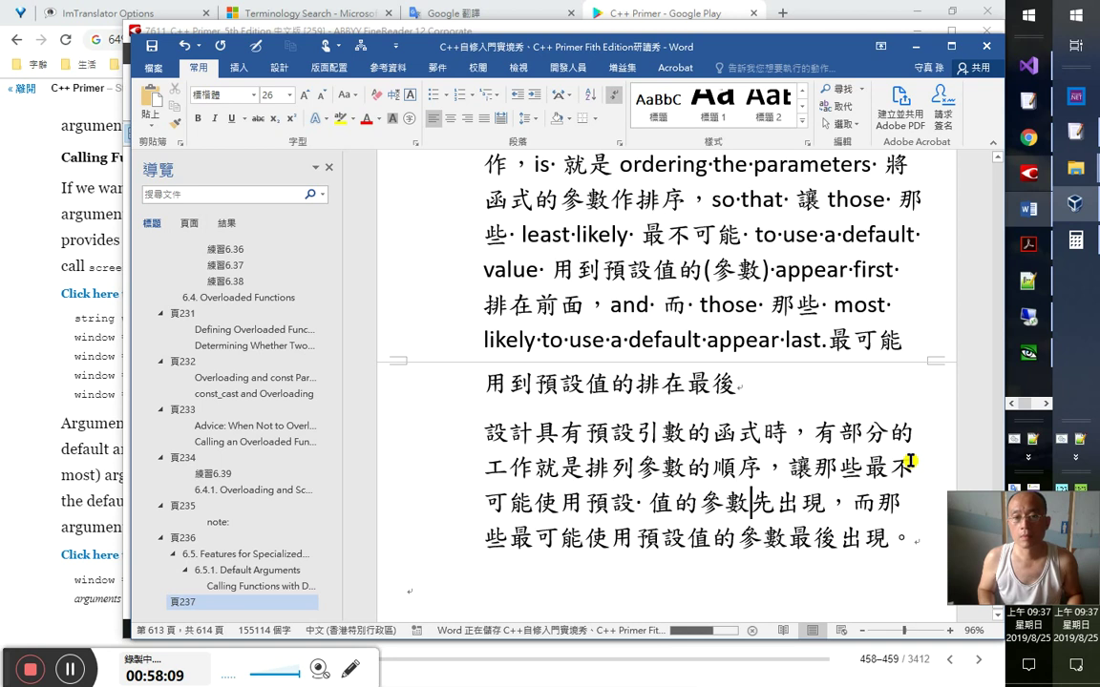
key(Up)
key(Left)
key(Left)
key(Left)
key(Left)
key(Delete)
key(Down)
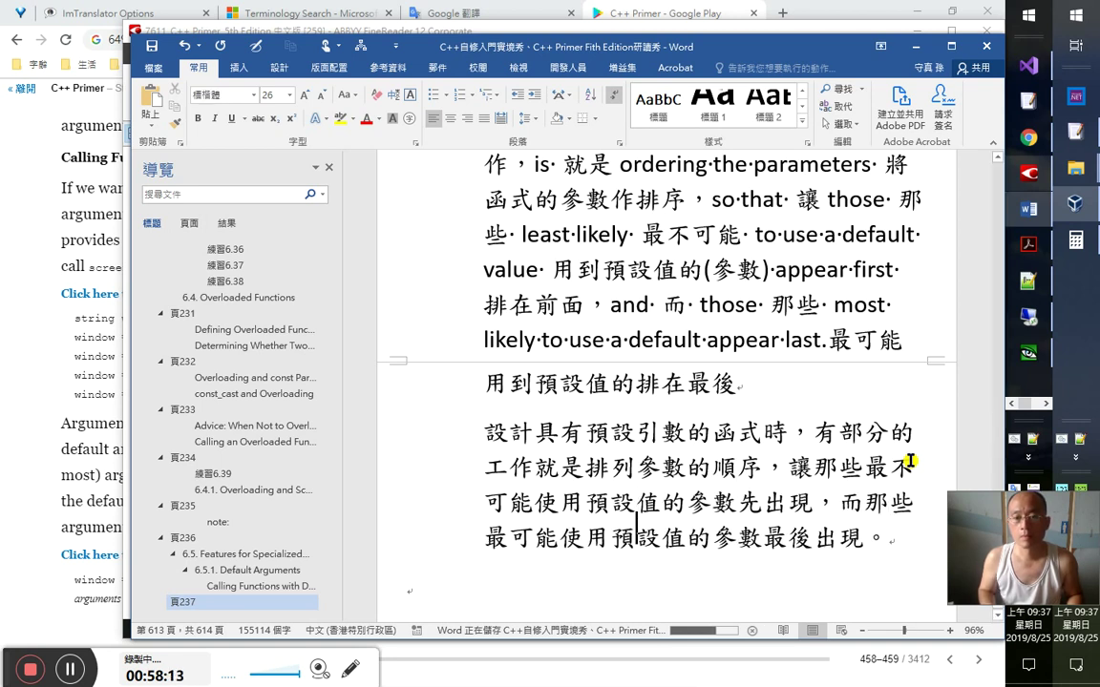
key(Down)
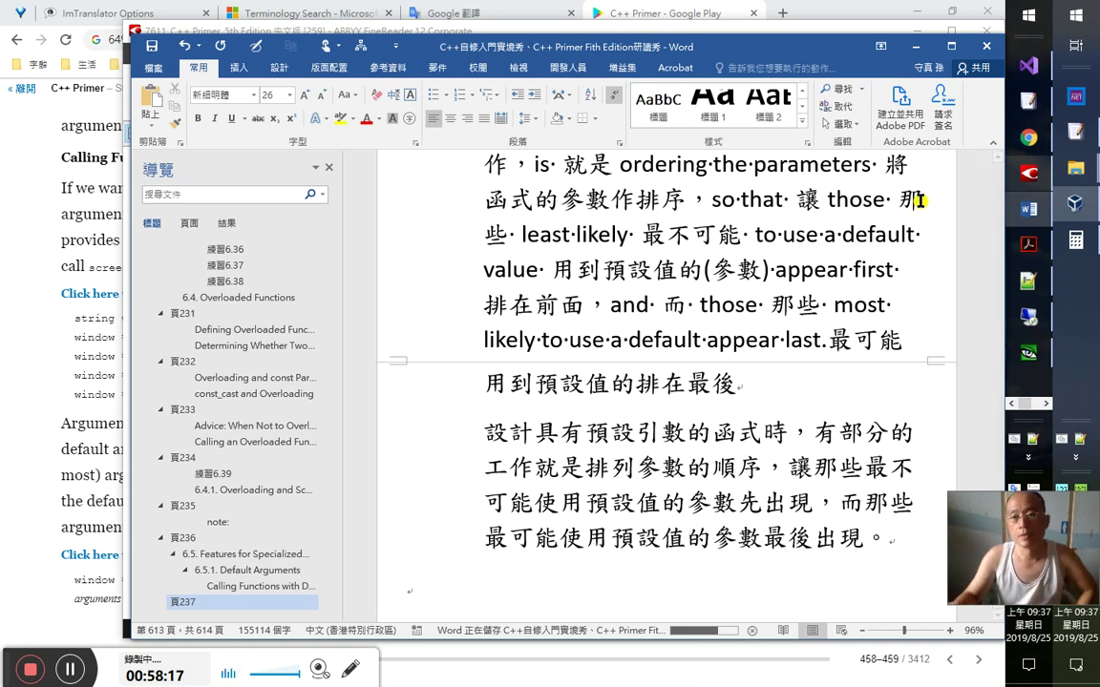
- Compare the pasted Chinese paragraph with the annotated translation above it
drag(865, 542, 817, 540)
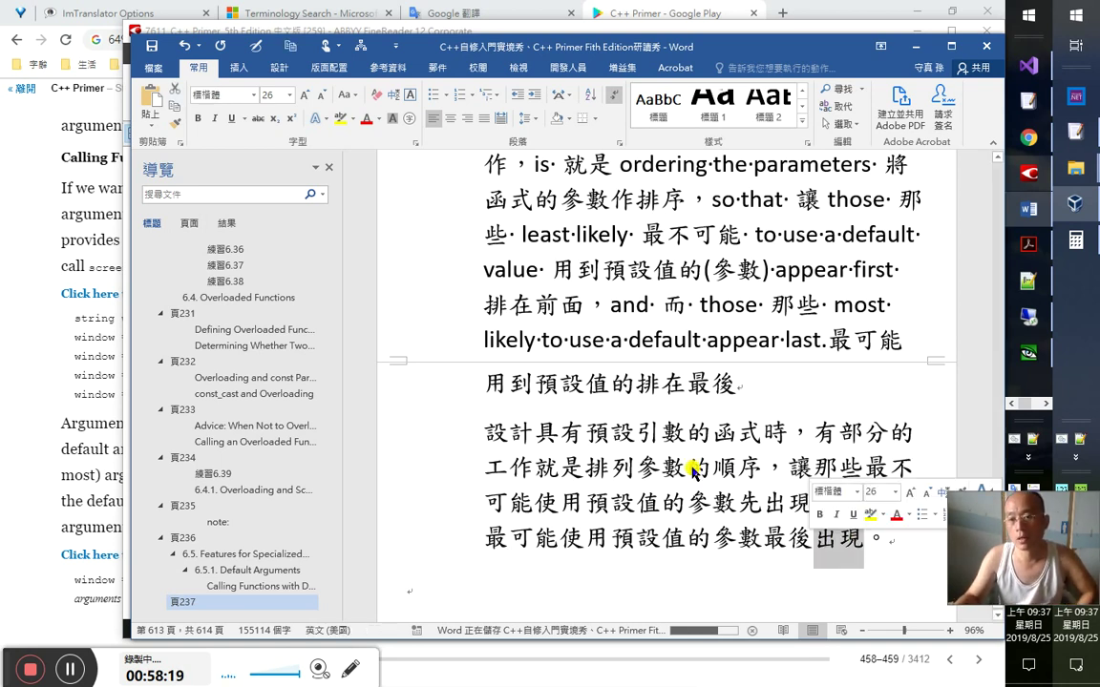
click(708, 506)
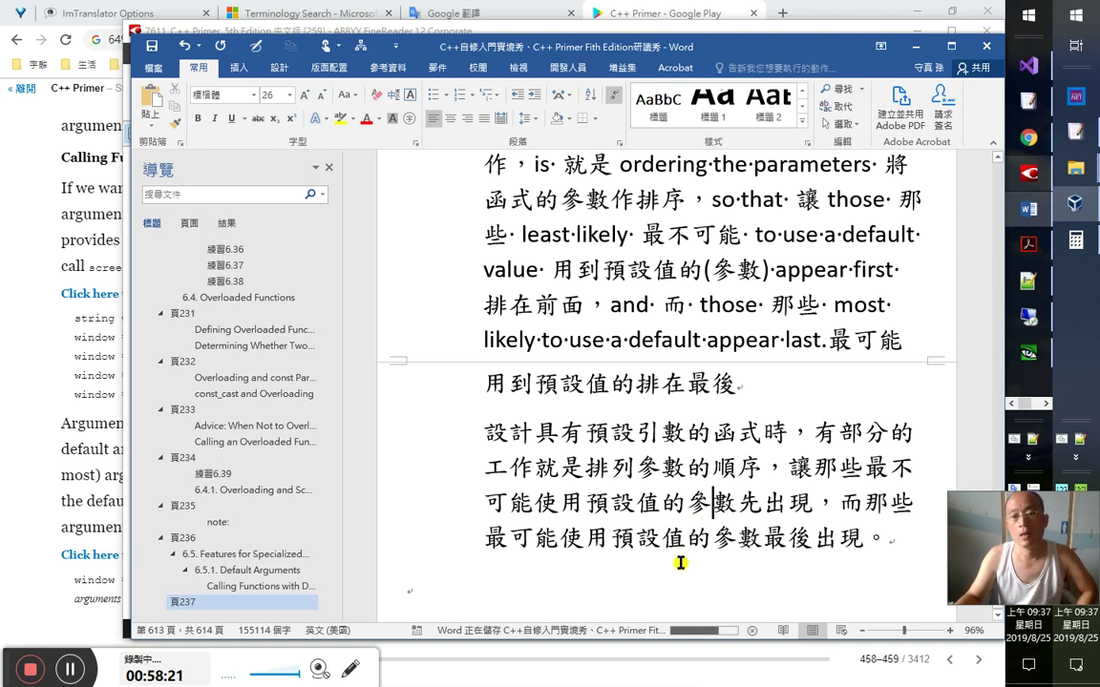
scroll(726, 450, up, 1)
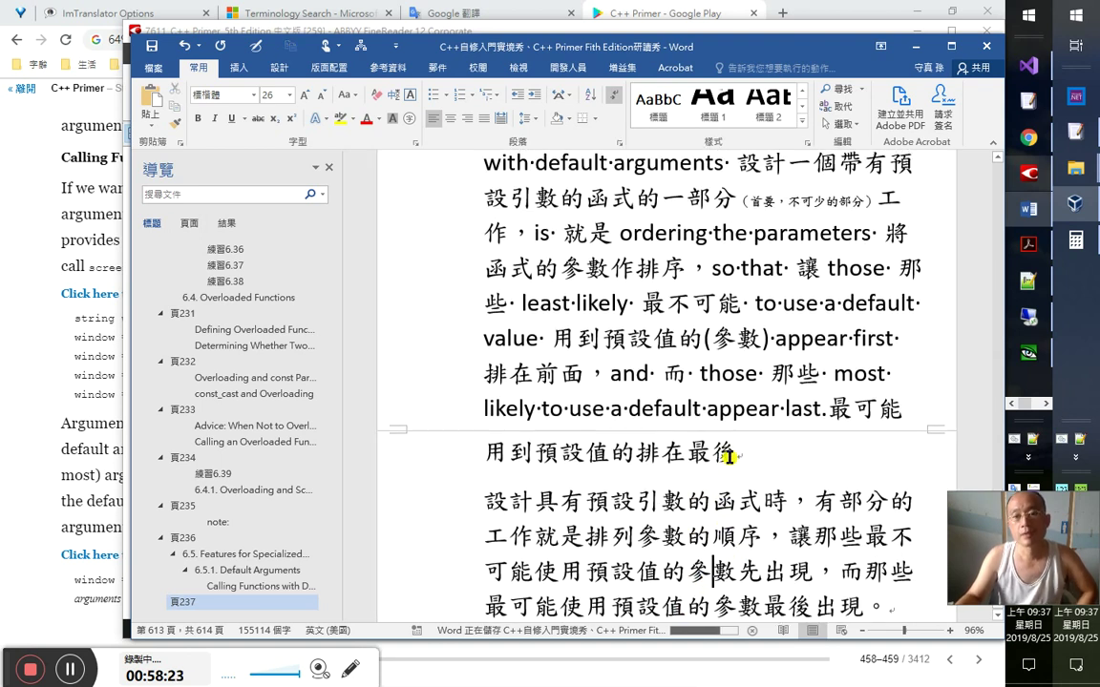
scroll(730, 456, down, 1)
click(487, 440)
drag(394, 458, 381, 538)
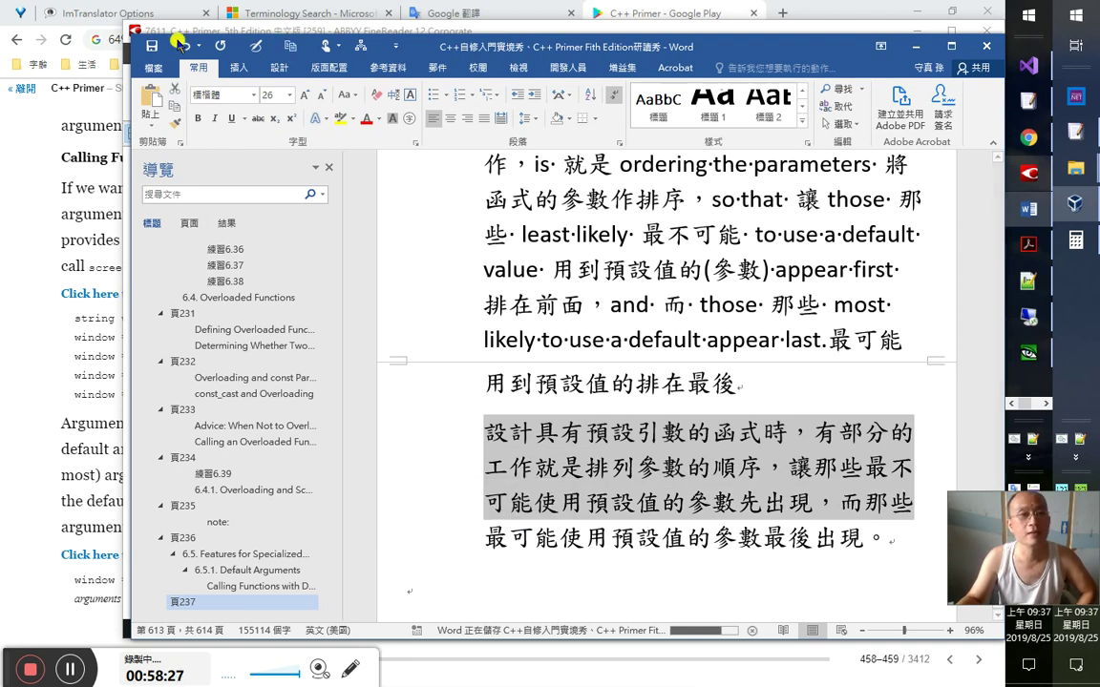
click(489, 580)
scroll(516, 565, down, 1)
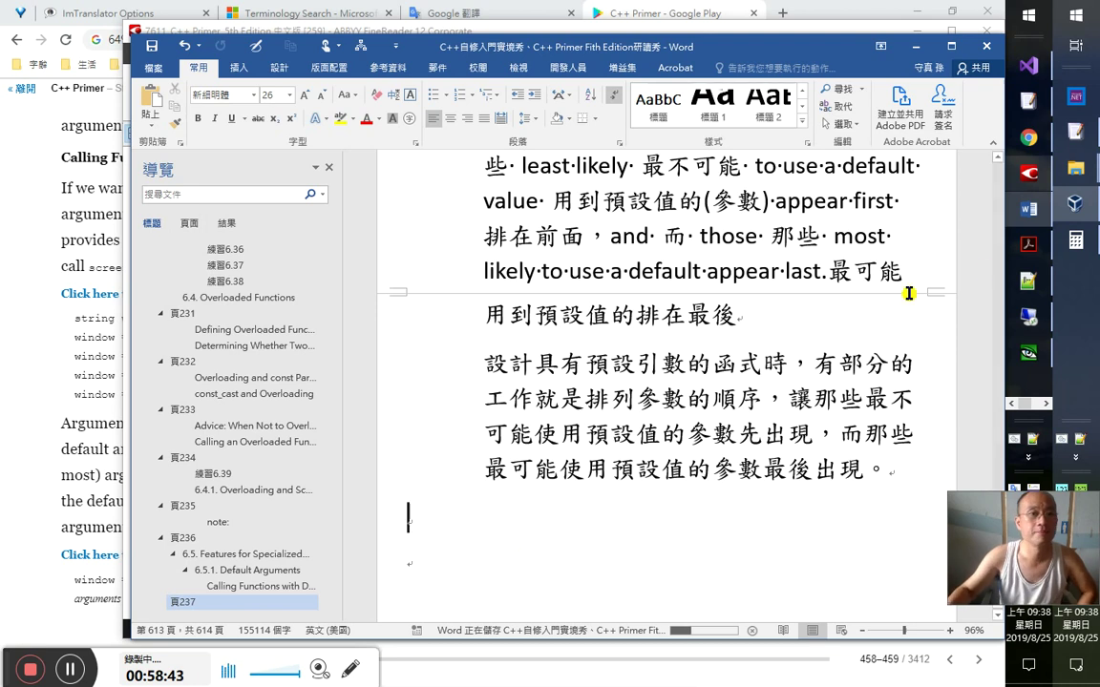
- Check the end of the default-arguments passage in the C++ Primer e-book in Chrome, then return to Word
click(735, 8)
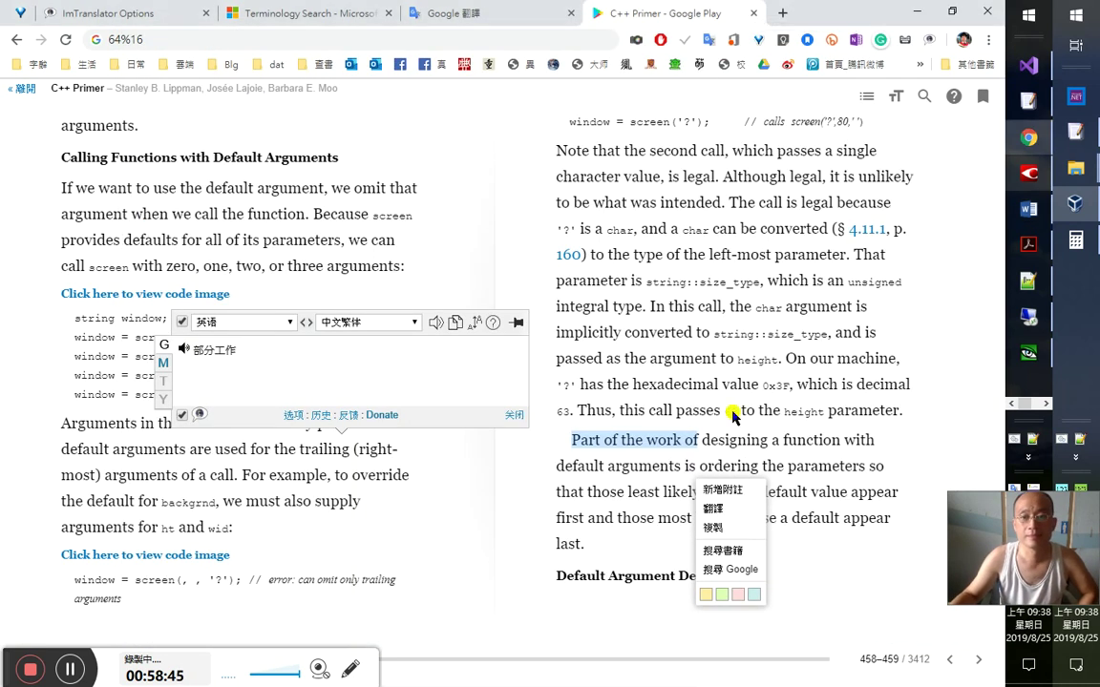
click(829, 625)
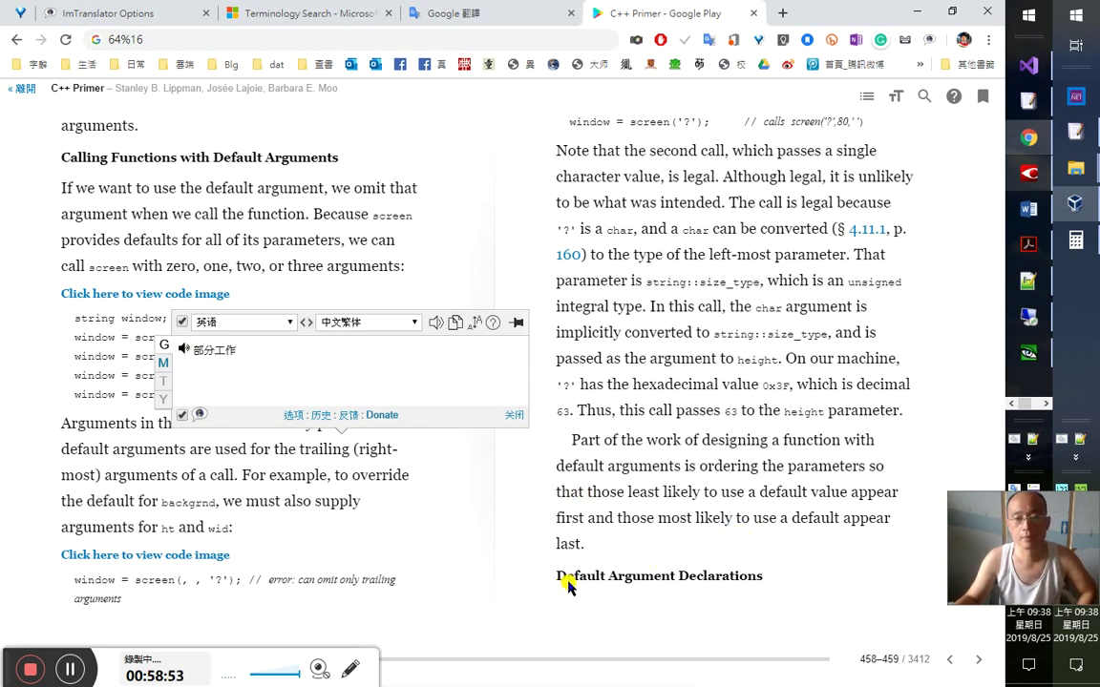
key(alt+Tab)
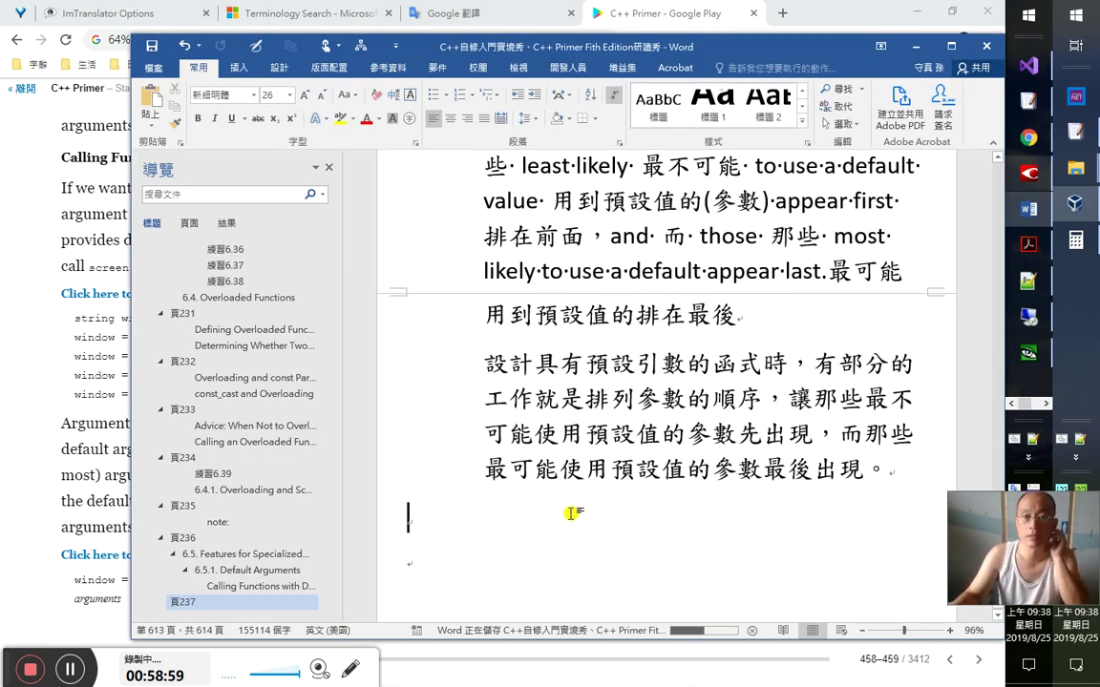
- Start a note on the blank line below the pasted paragraph with "參數沒有一定的拋磚引玉"
text(參數沒有一)
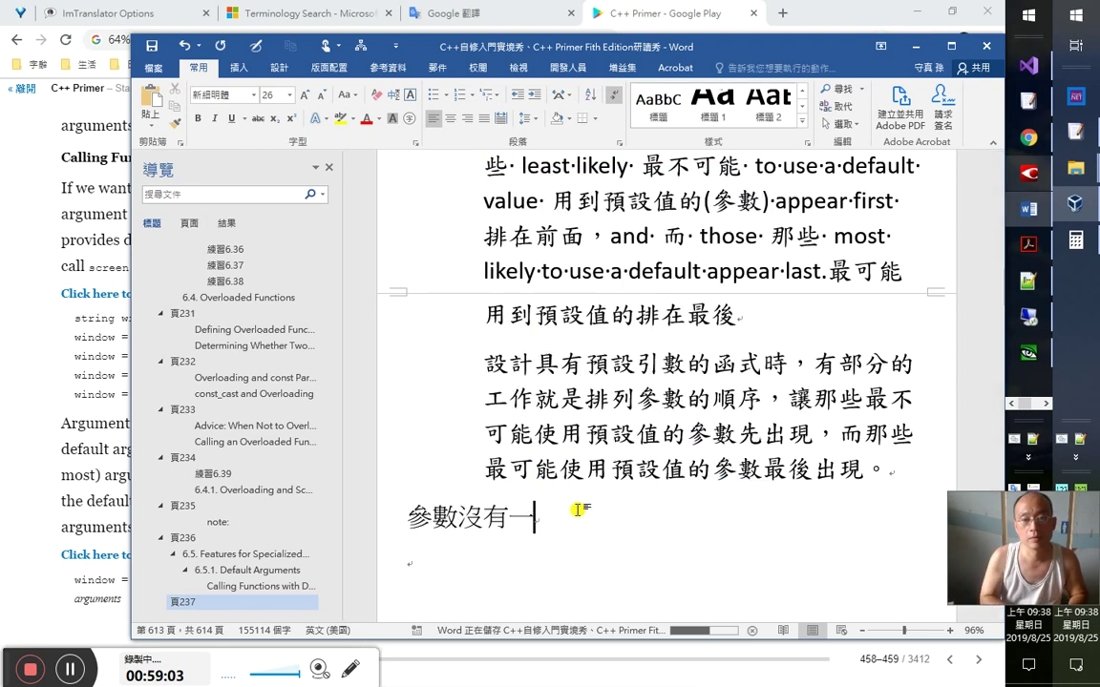
text(j定的)
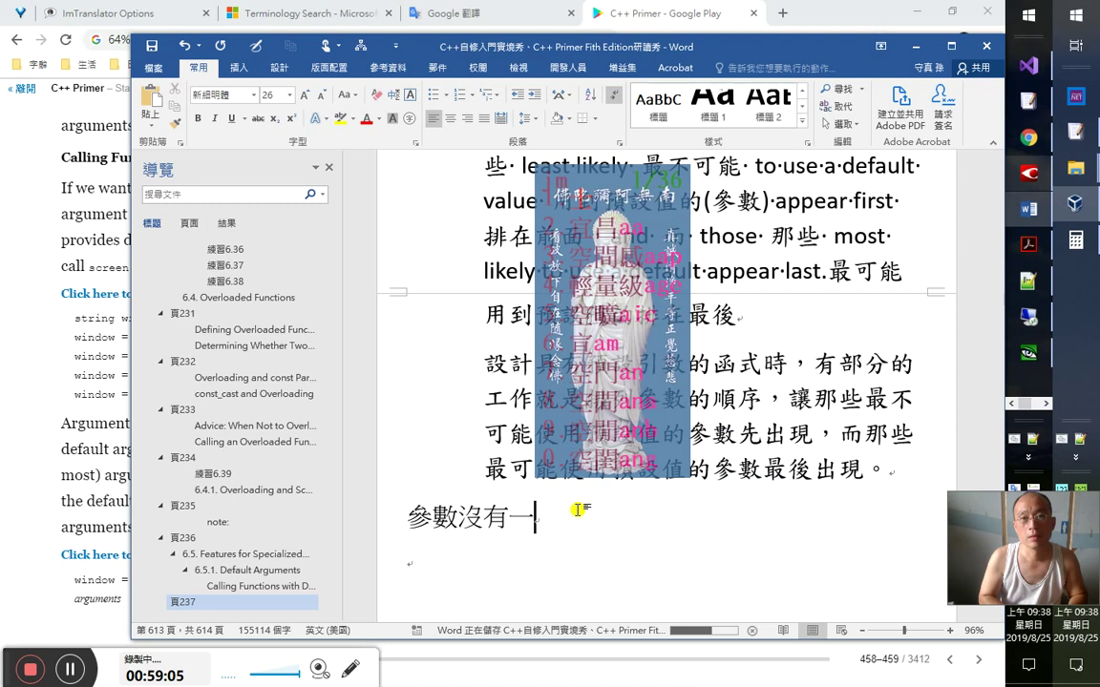
text(拋磚引玉)
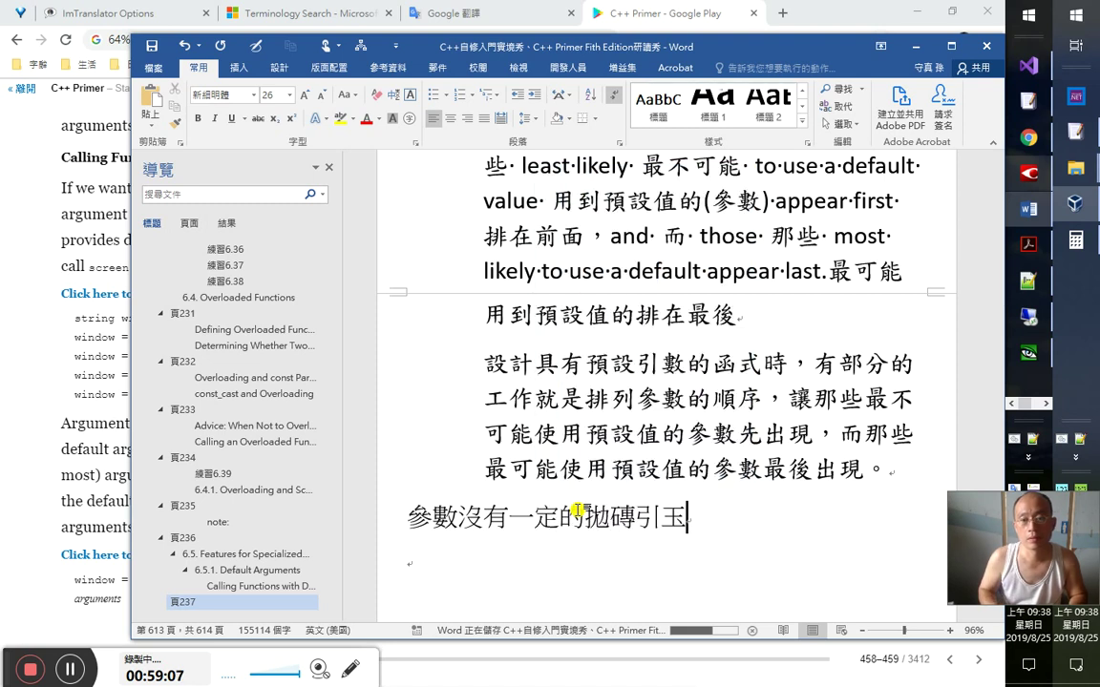
- Insert "在定義函式時，" at the beginning of the new note
key(Home)
text(nu)
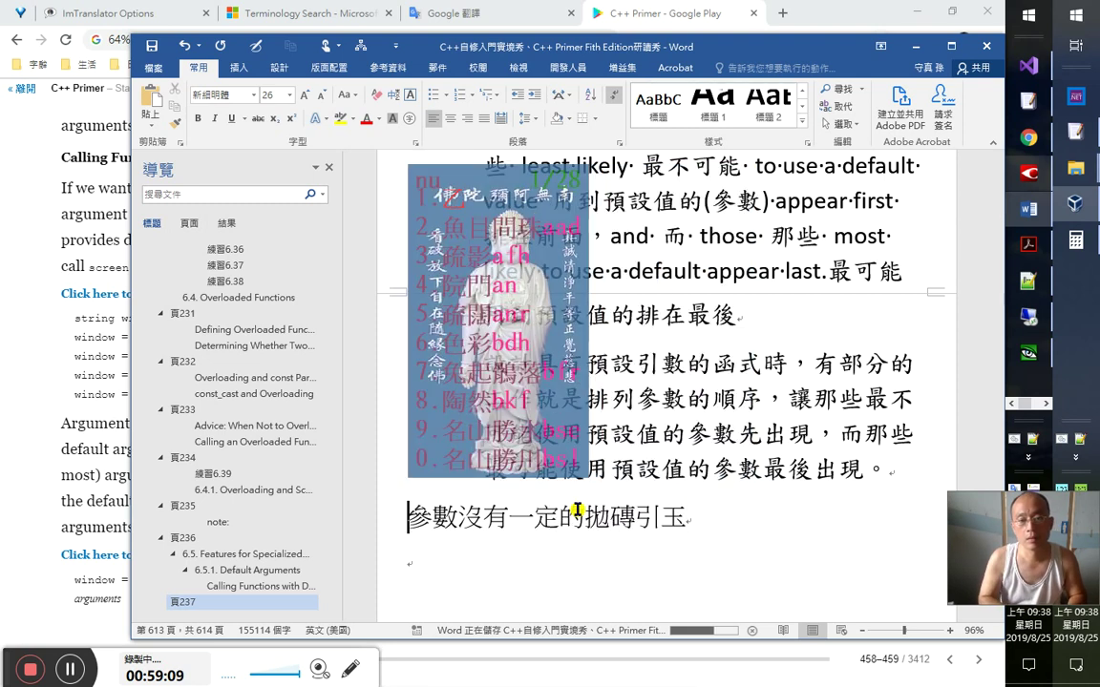
text(陶冶)
key(BackSpace)
key(BackSpace)
text(在)
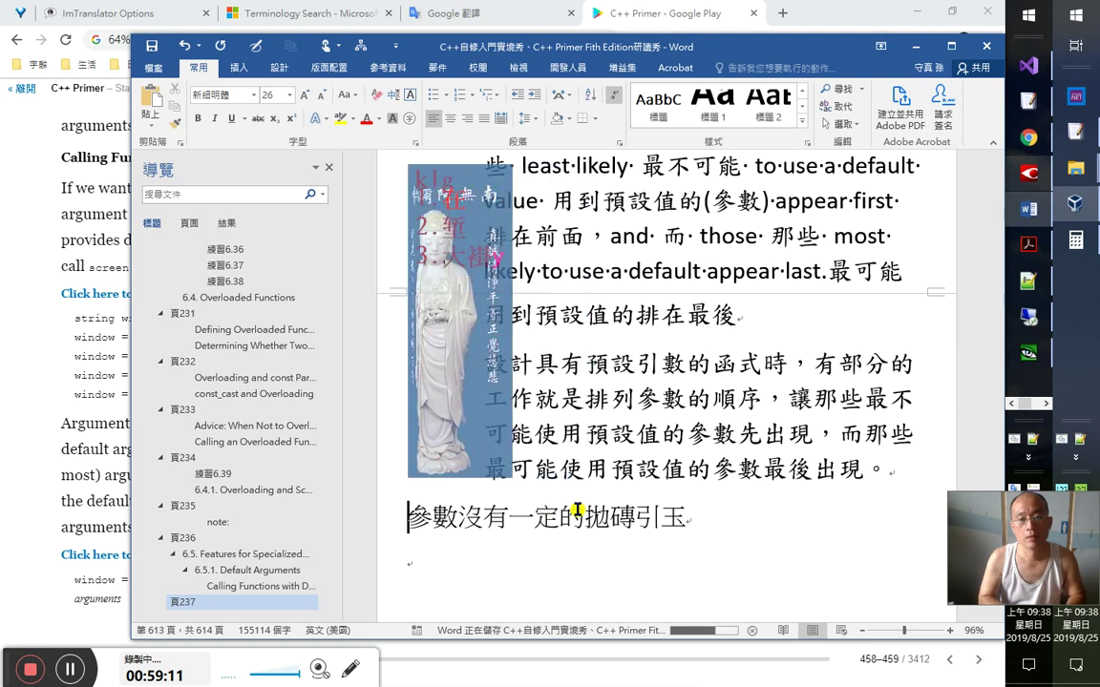
text(定義函式時，)
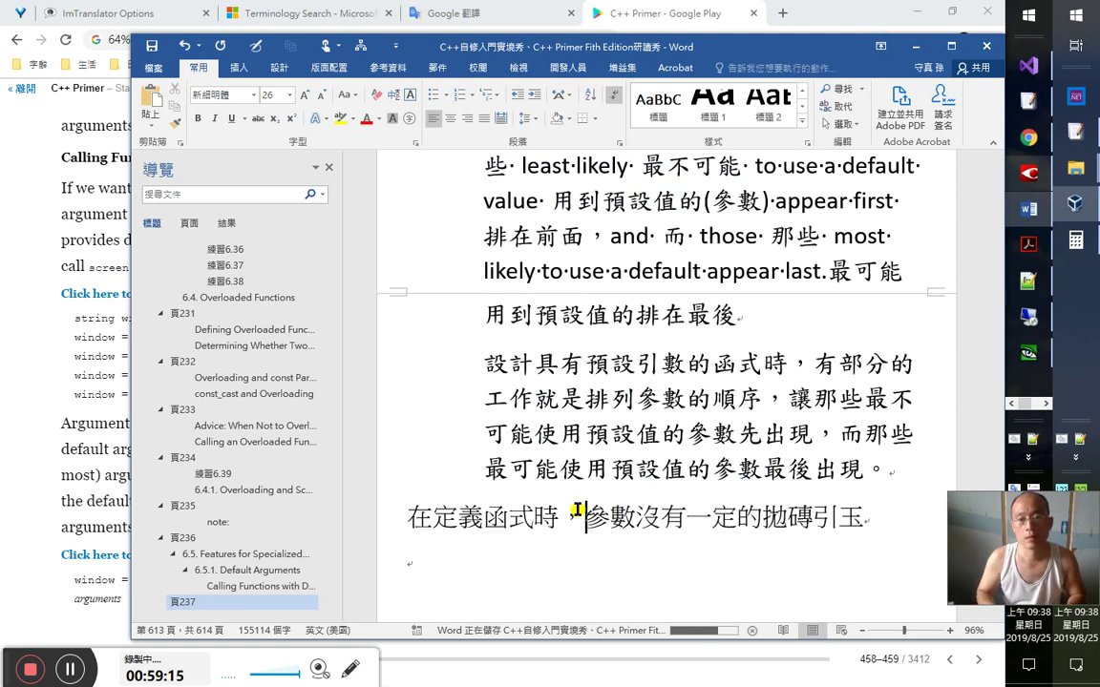
- Replace the wrong phrase "拋磚引玉" at the end of the note with "排序"
key(Right)
key(Right)
key(Right)
key(Right)
key(Right)
key(Right)
key(Right)
key(Right)
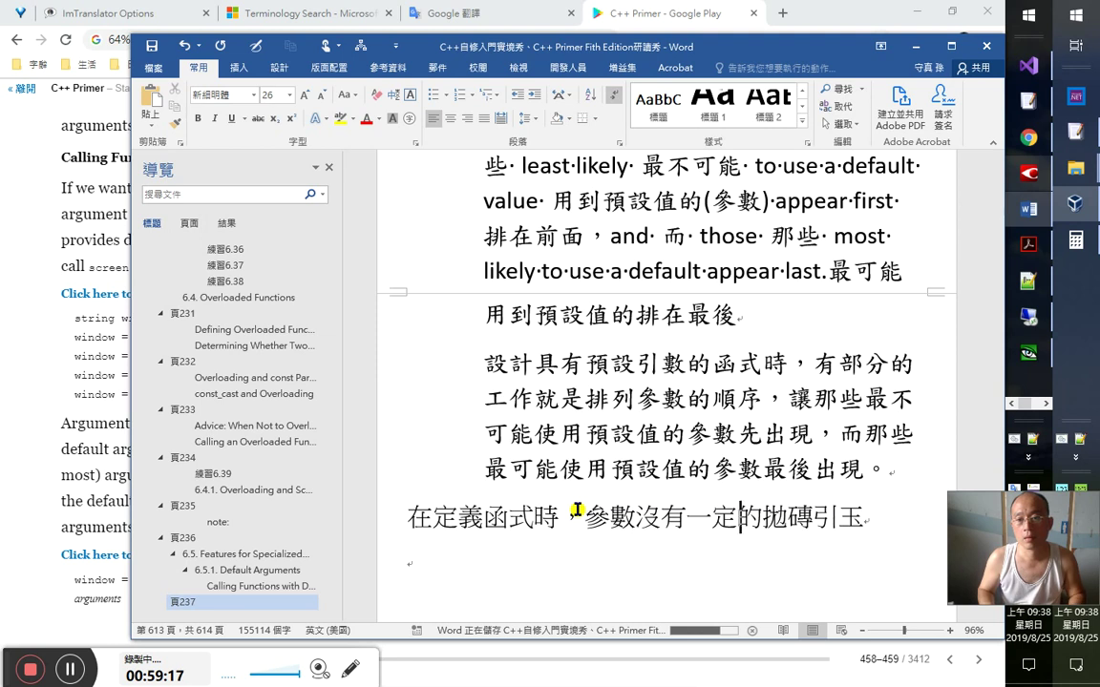
key(Right)
key(shift+Right)
key(shift+Right)
key(shift+Right)
key(shift+Right)
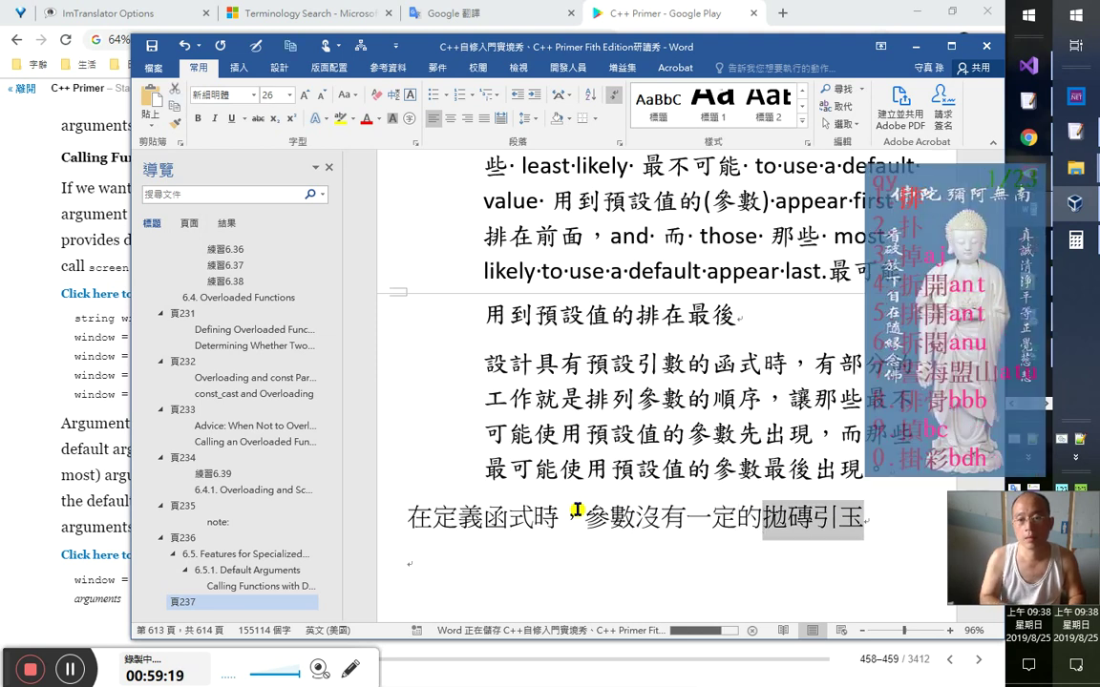
text(排序)
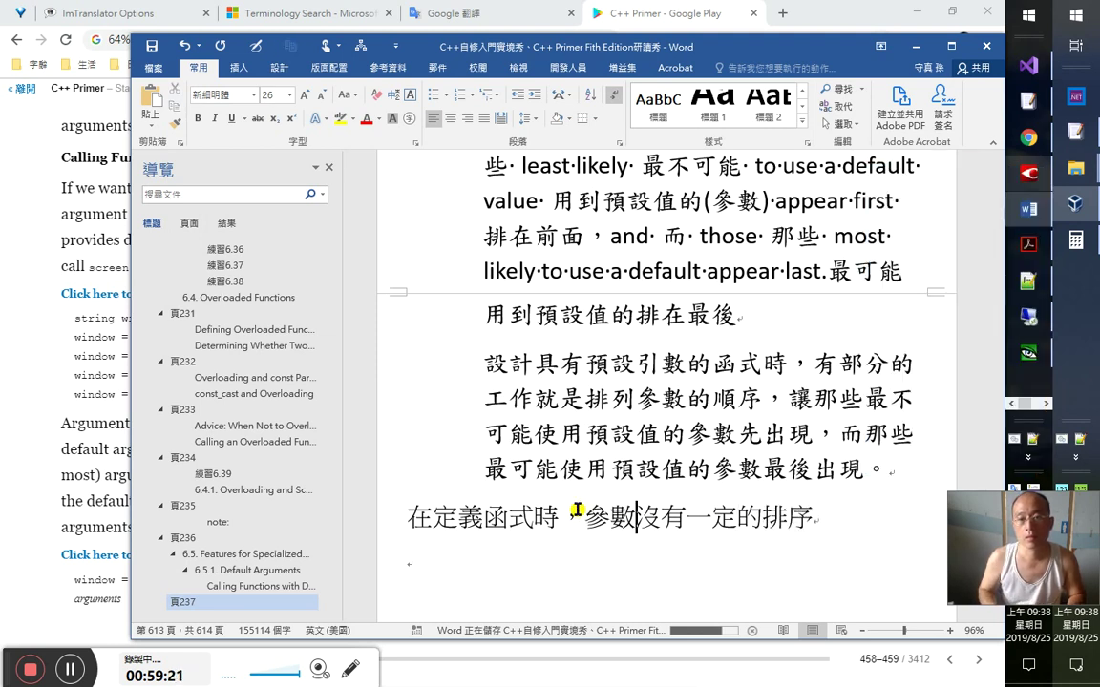
- Insert "是" after "參數" in the note and extend its end with "規則，然而"
text(是)
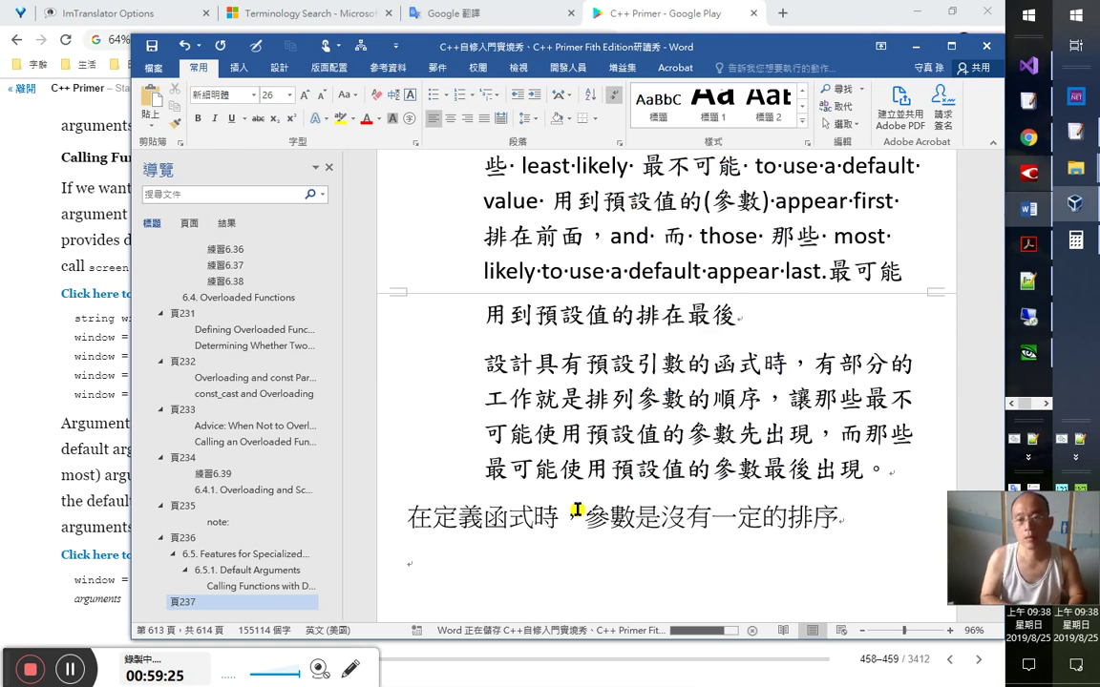
text(規)
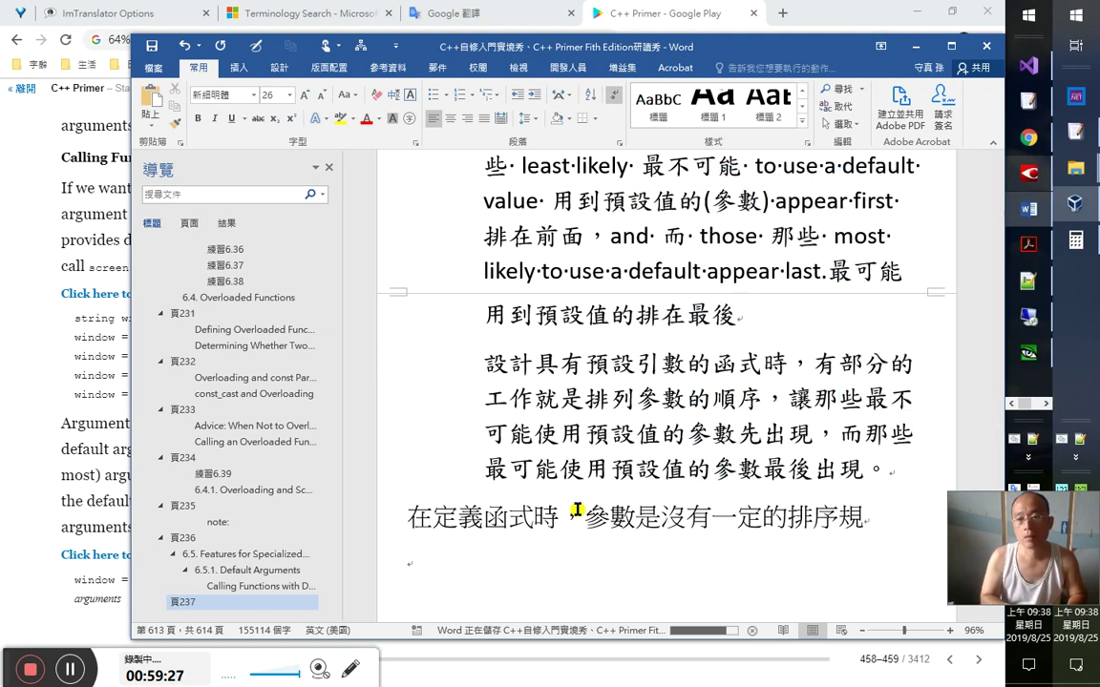
text(則，然而)
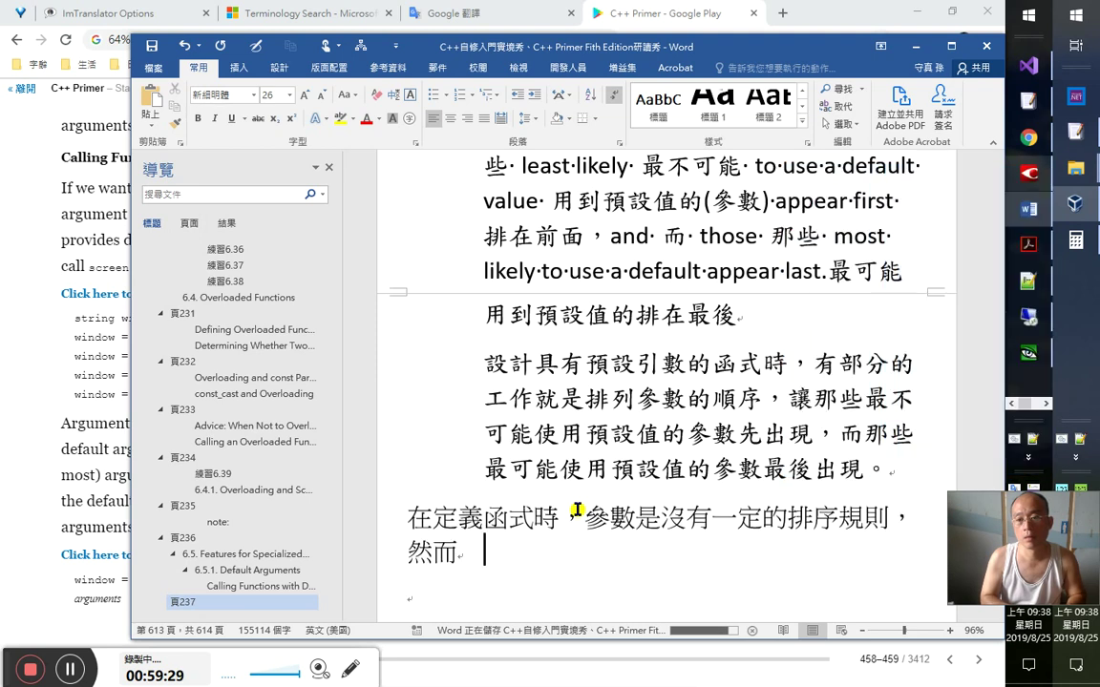
- Continue the note after "然而" with "若是涉及預設引數（default argument）"
text(若是)
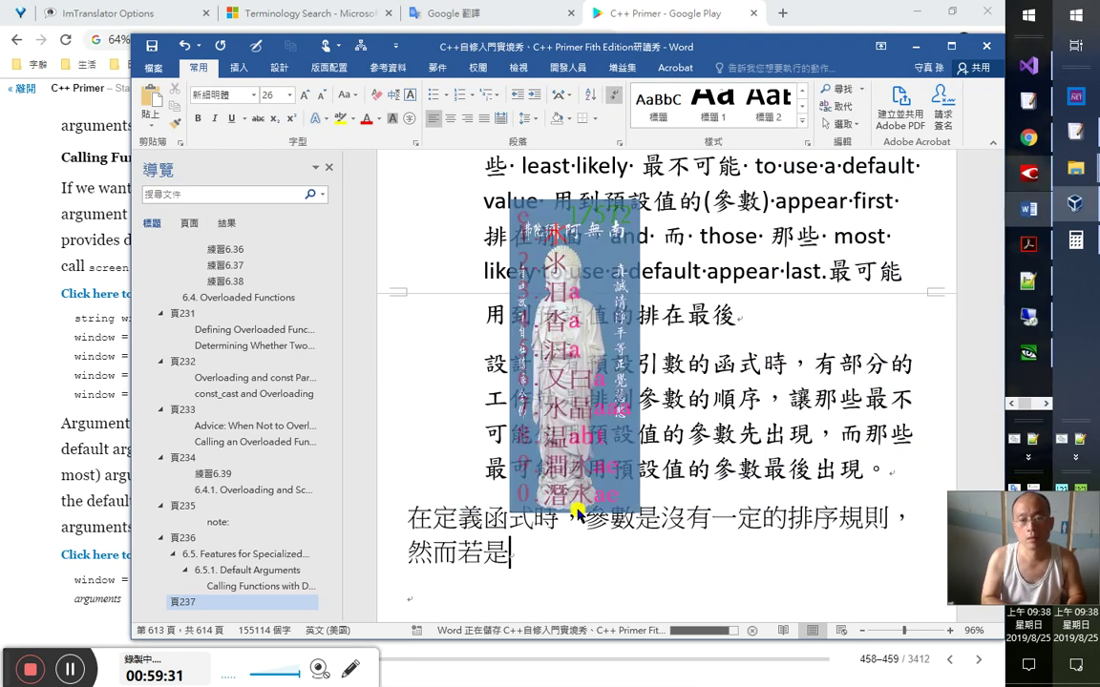
text(涉及)
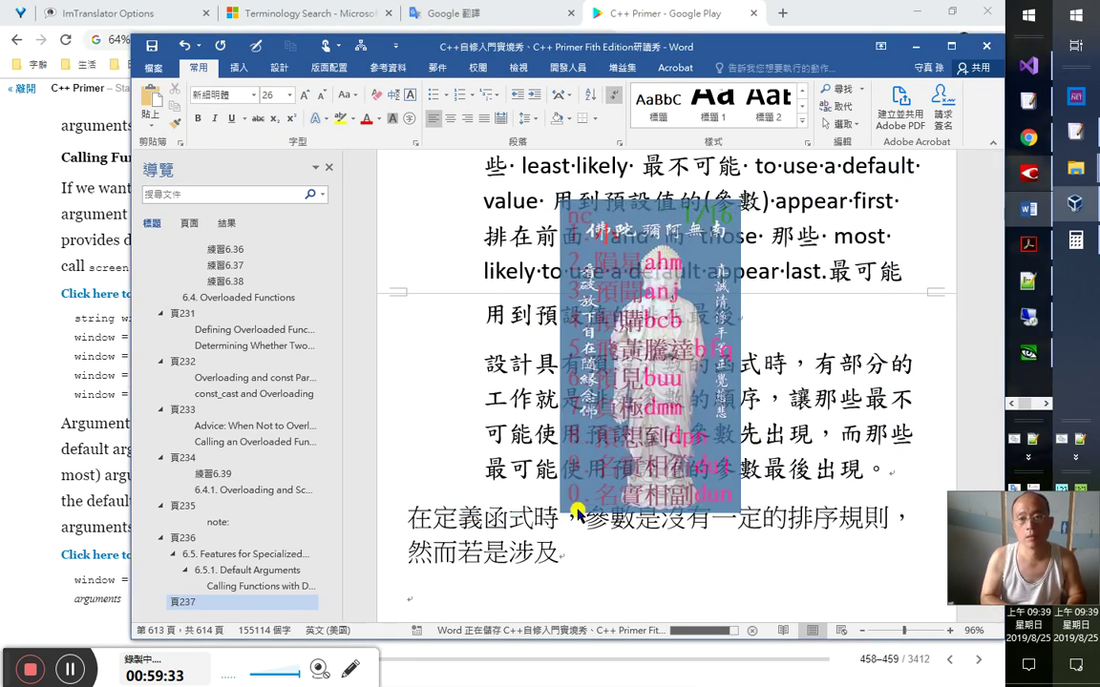
key(BackSpace)
text(enl)
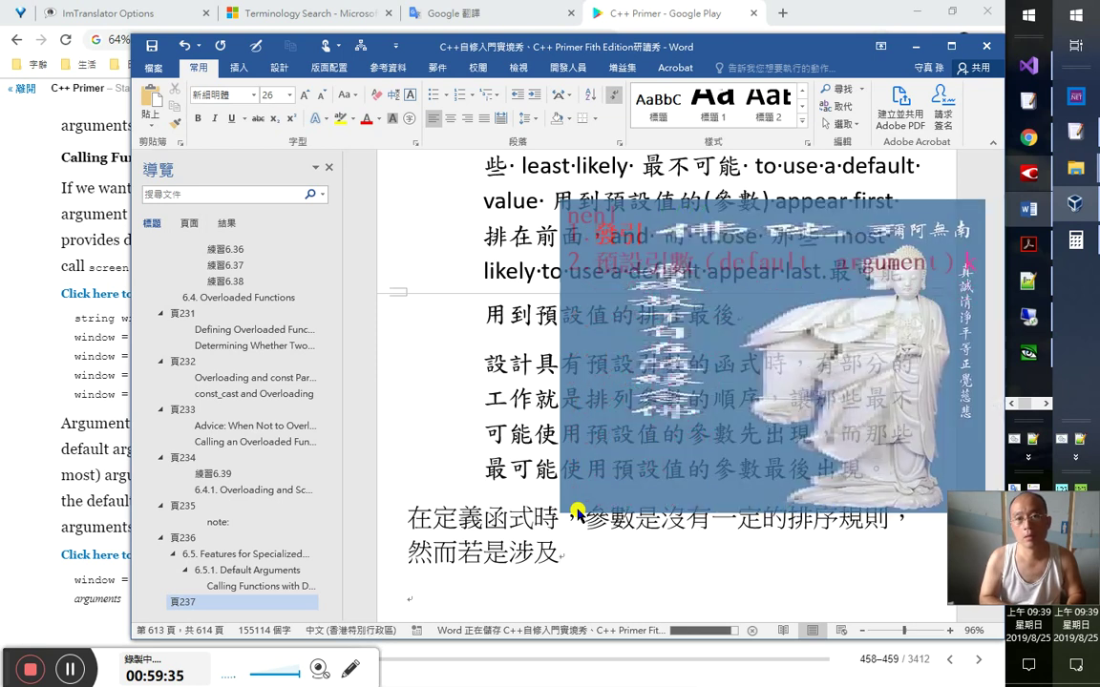
text(2)
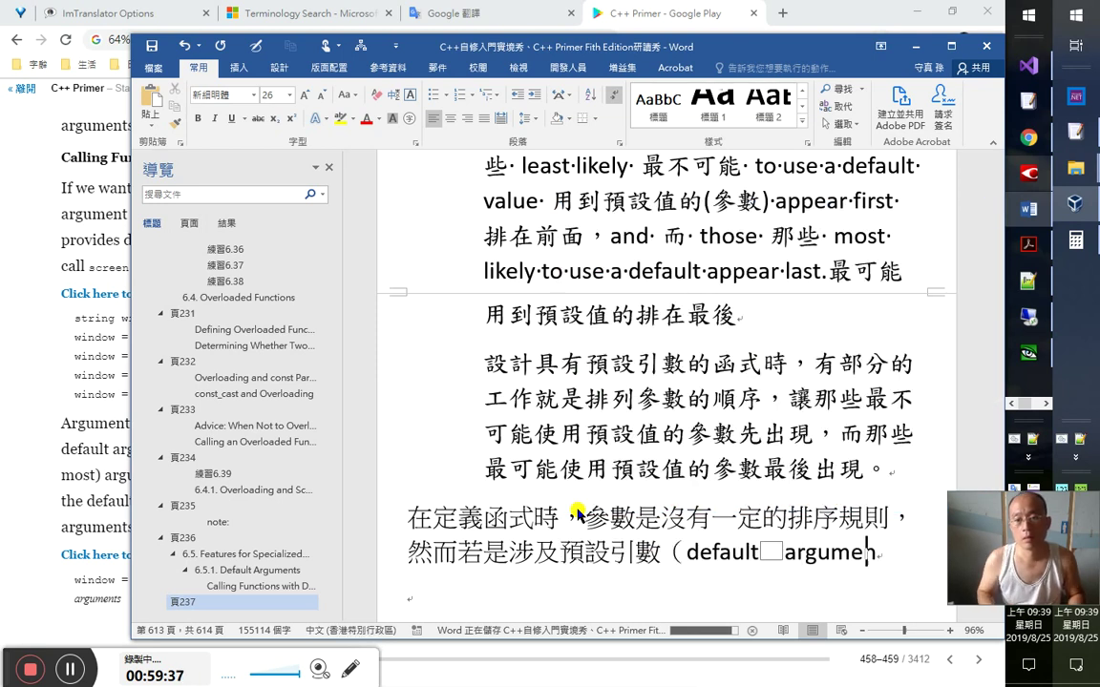
- Replace the odd wide space between "default" and "argument" in the note with a normal space
key(Left)
key(Left)
key(Left)
key(Left)
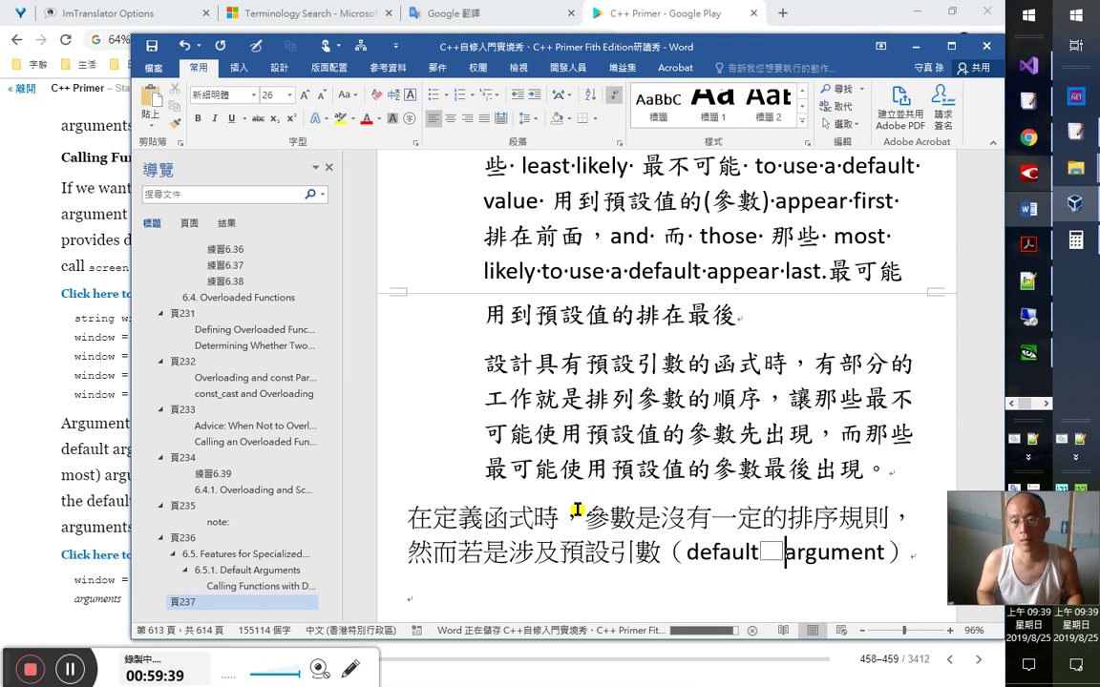
key(shift+Left)
key(End)
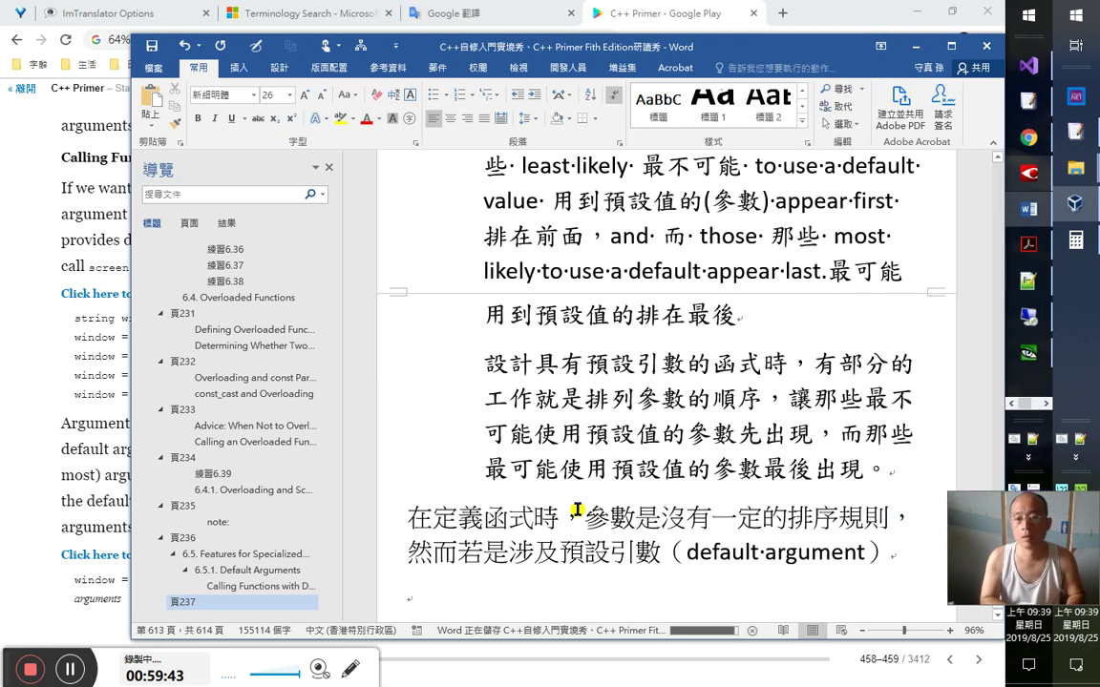
- Extend the end of the note with "或所謂的選擇性參數時"
text(或)
text(所謂的)
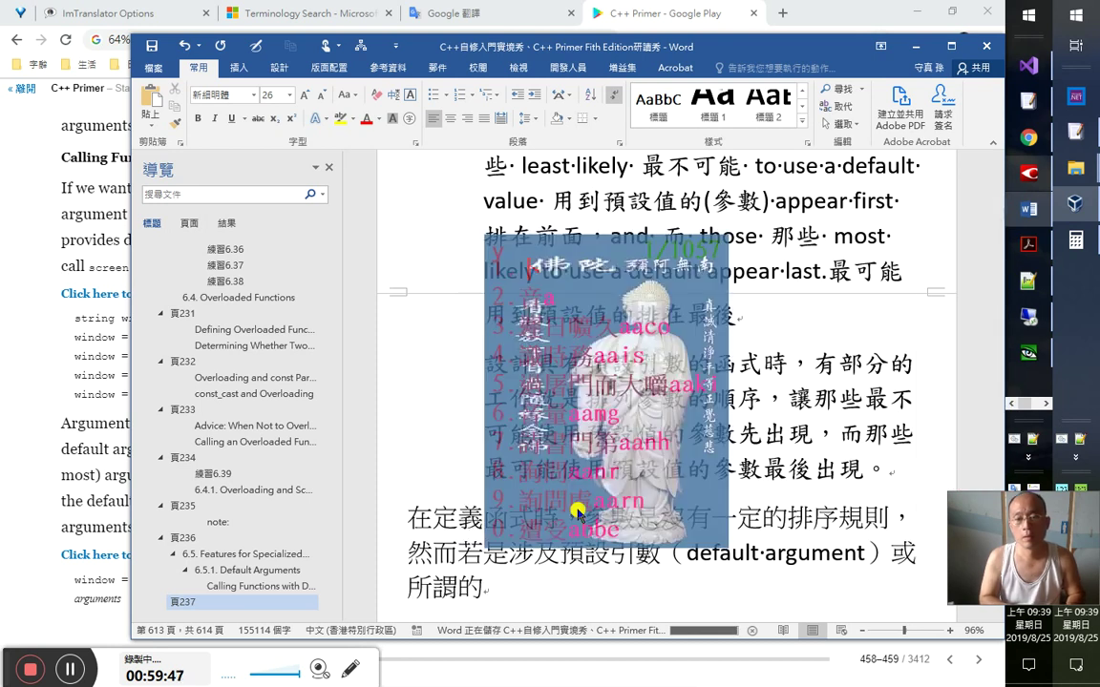
text(jp)
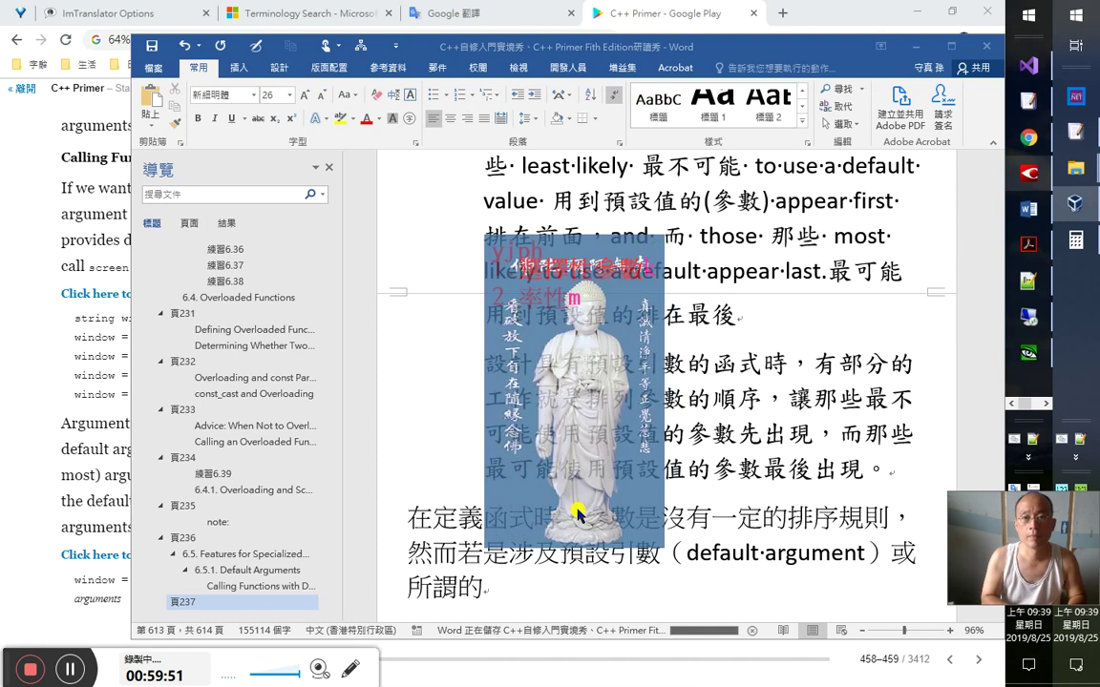
text(選擇性參數)
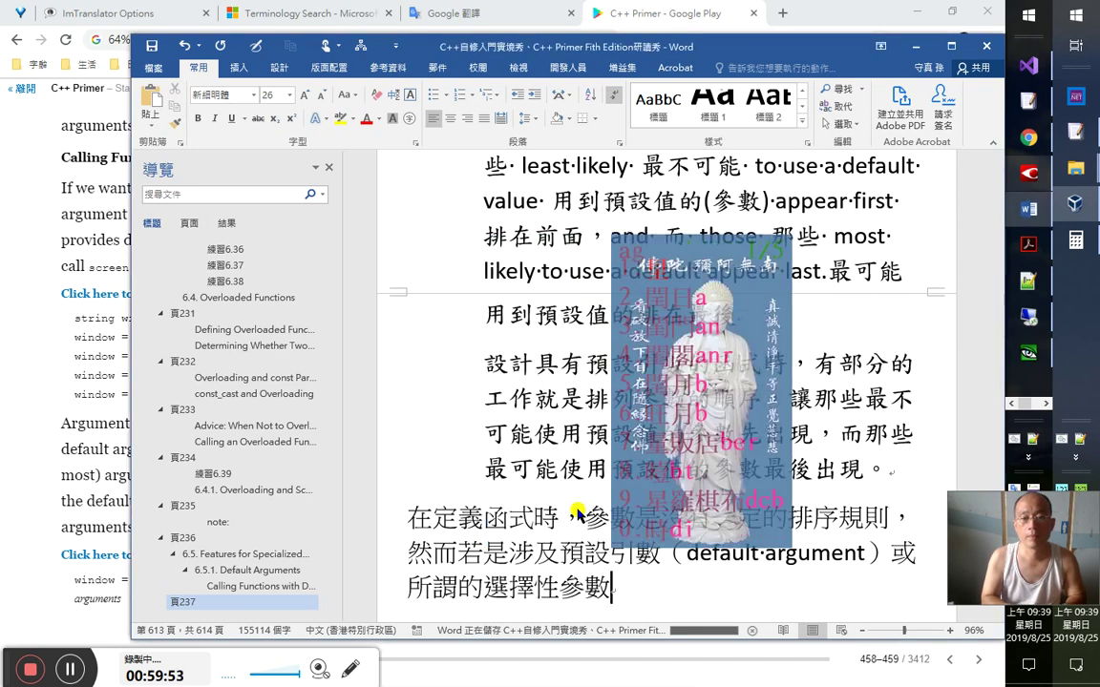
text(時)
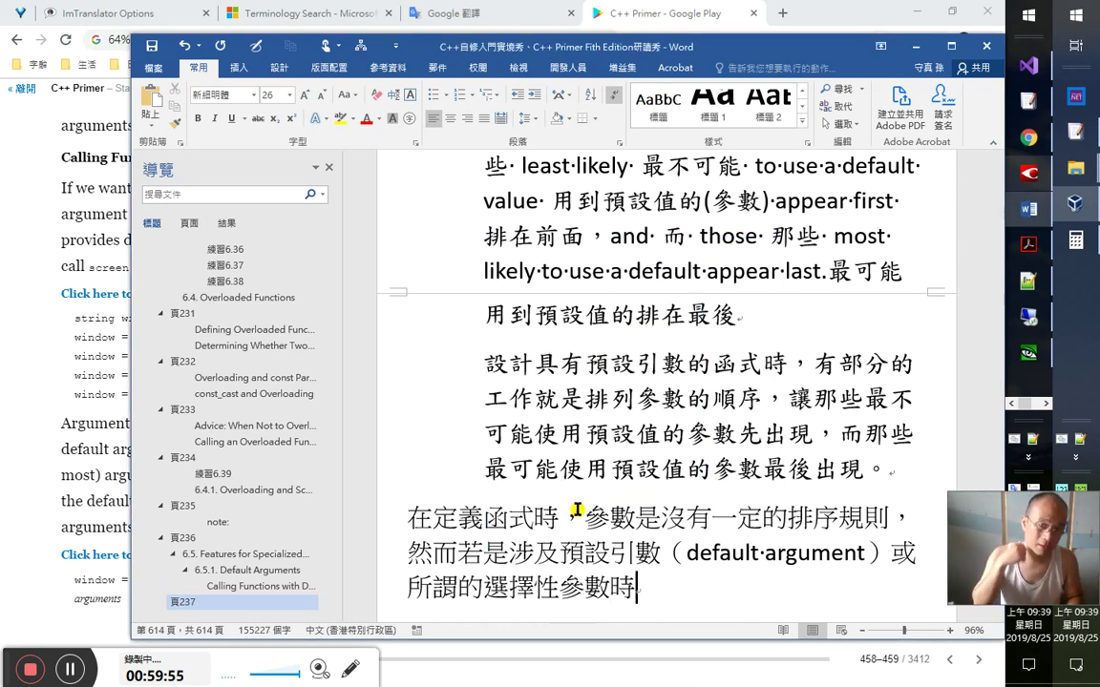
- Make the term "選擇性參數" in the note bold and return to the end of the line
key(Left)
key(shift+Left)
key(shift+Left)
key(shift+Left)
key(shift+Left)
key(shift+Left)
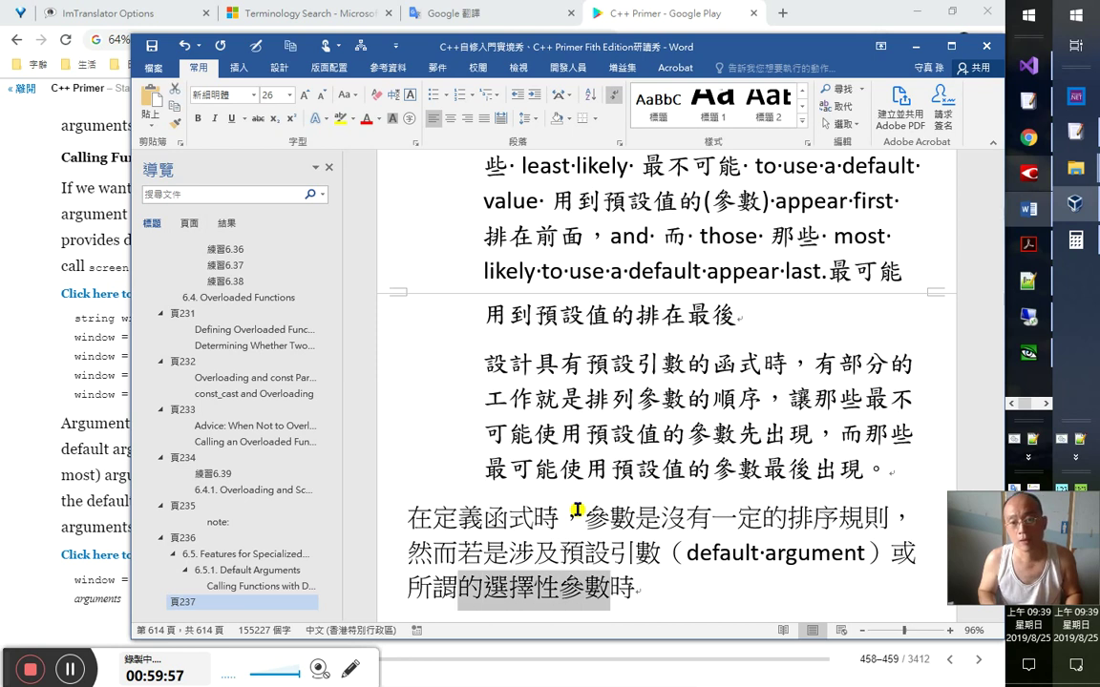
key(ctrl+b)
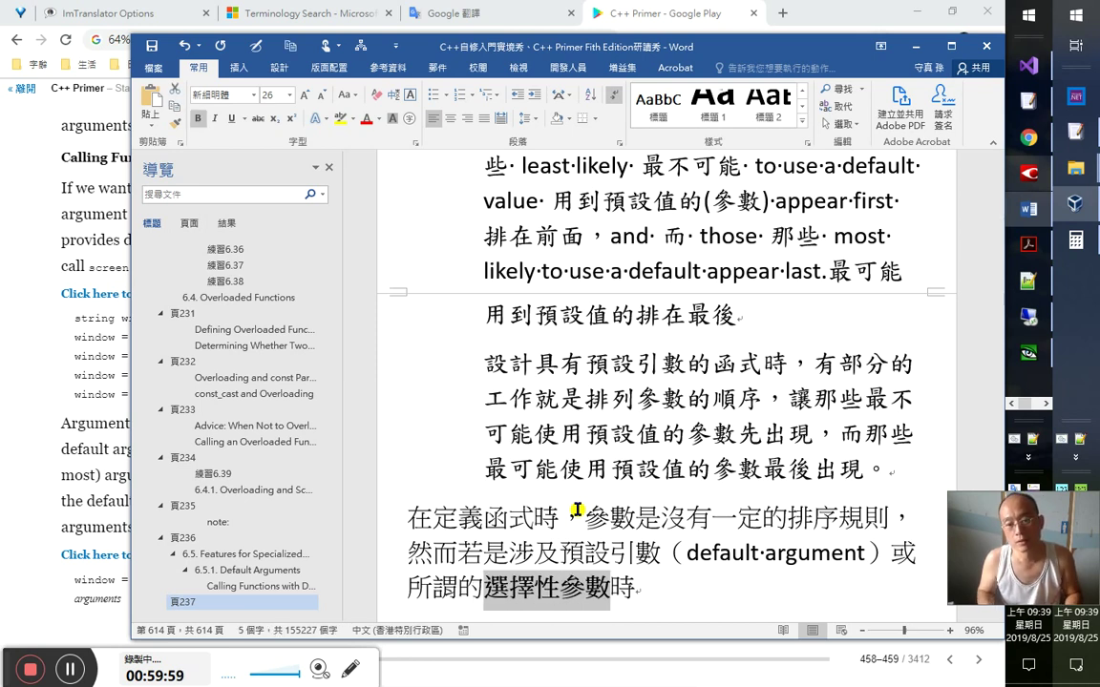
key(End)
key(Left)
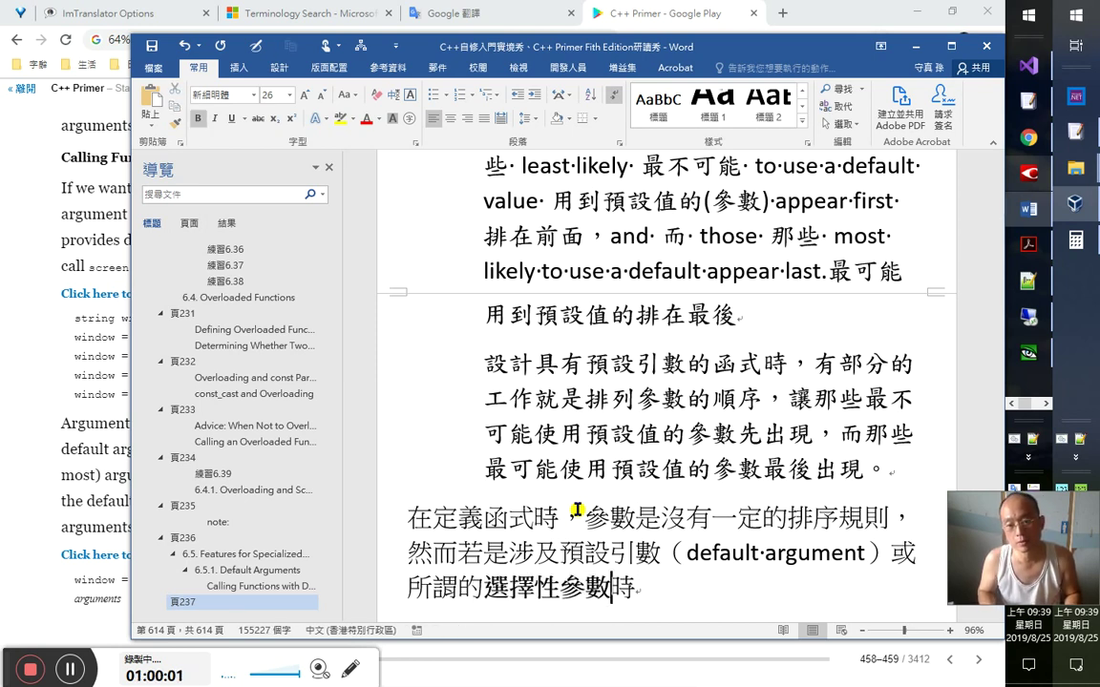
key(shift+Left)
key(shift+Left)
key(shift+Left)
key(shift+Left)
key(shift+Left)
key(End)
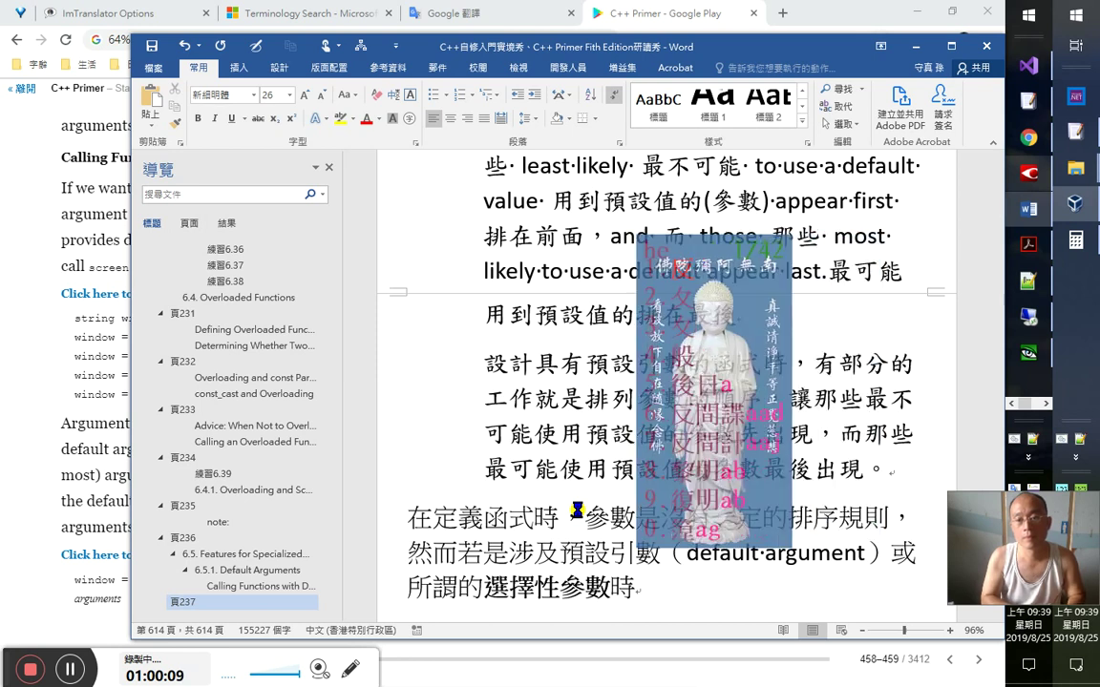
- Finish the note's sentence with "，就必須頁考量各參數間的前後位置了。"
text(，就必須頁考量各參數間的)
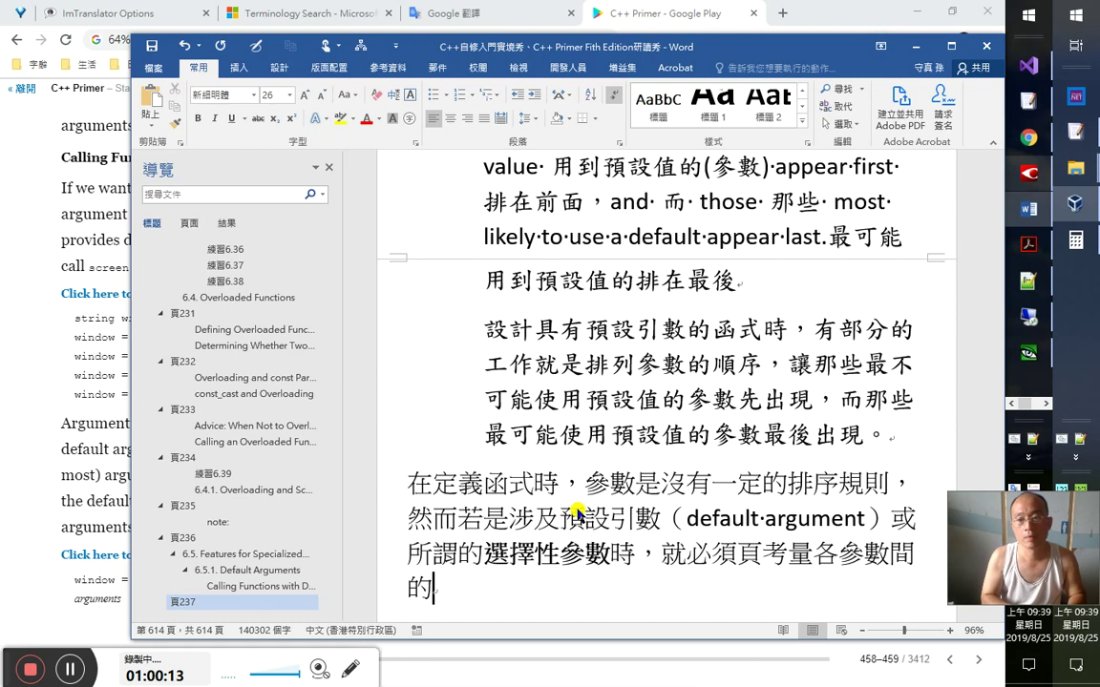
text(前後)
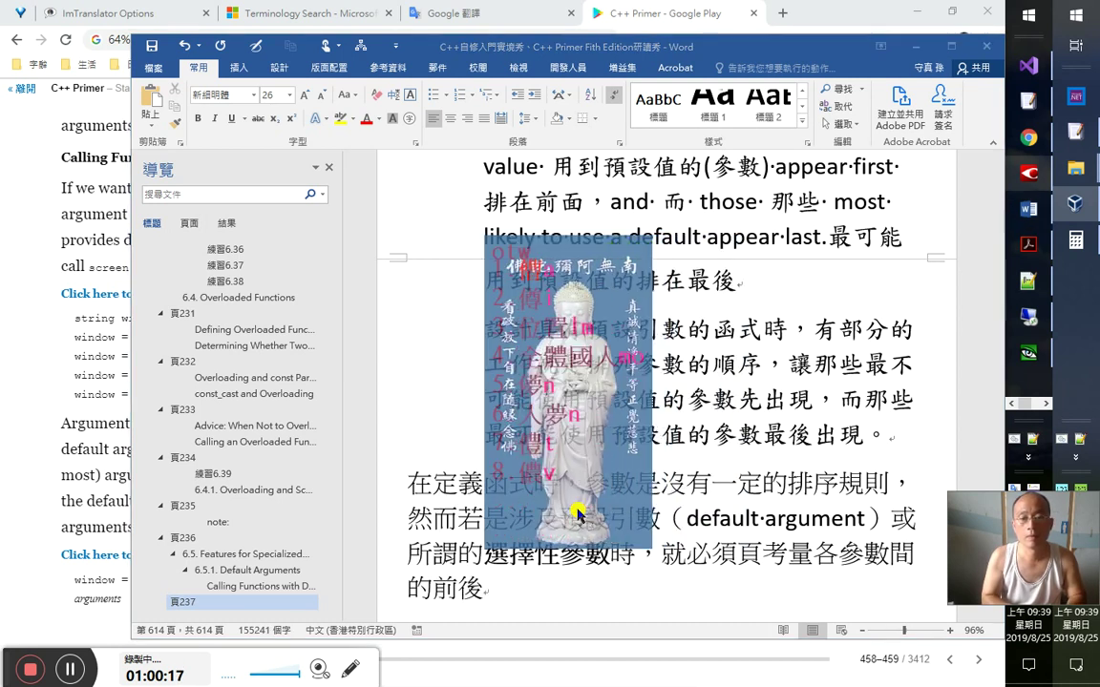
text(位置了。)
- Replace the stray "頁" before "考量" with "如上述" and start a new line at the end of the document
key(Up)
key(End)
key(Left)
key(Left)
key(Left)
key(Left)
key(Left)
key(Delete)
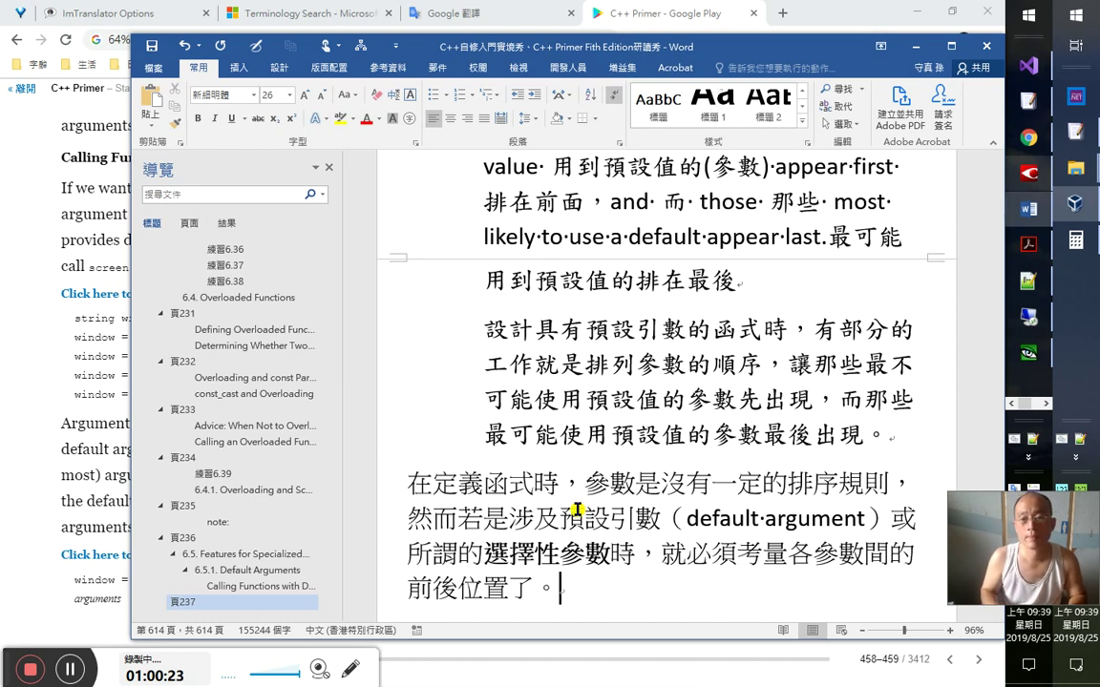
text(如上)
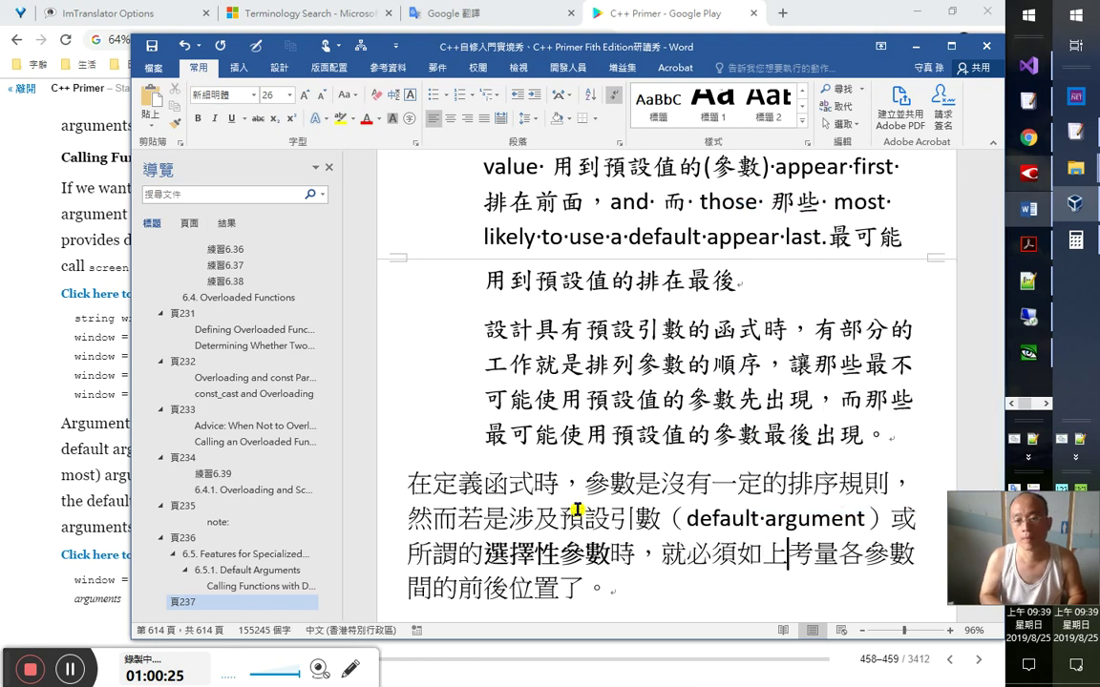
text(述)
key(ctrl+End)
key(Return)
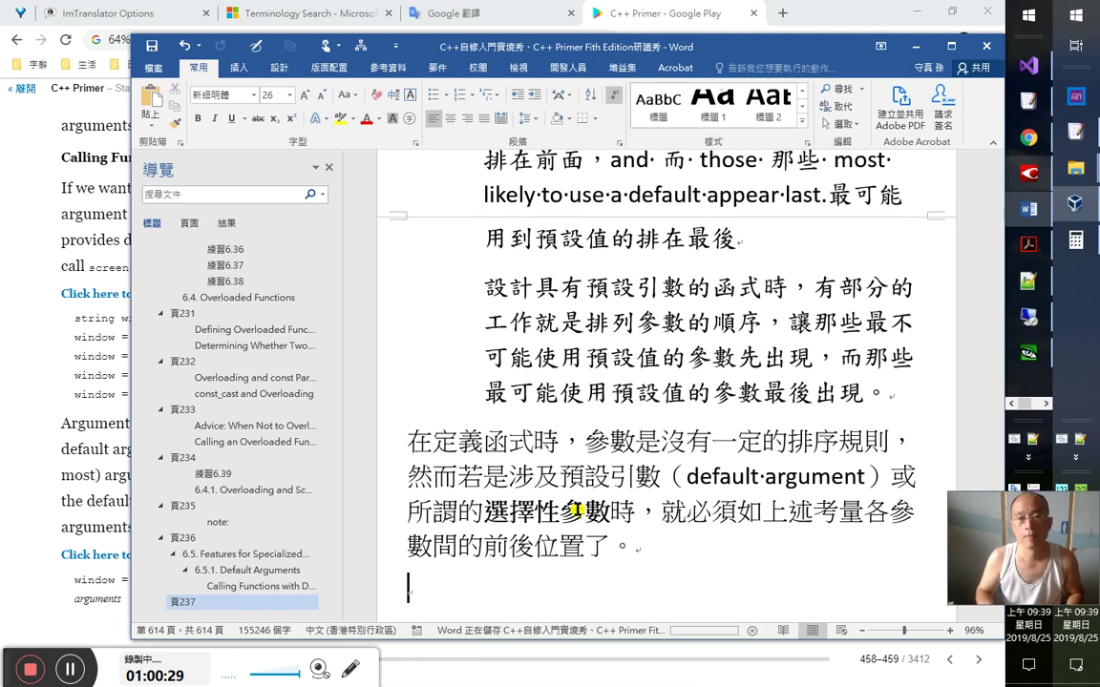
- Switch to the C++ Primer PDF in Acrobat and copy the heading "Default Argument Declarations"
key(alt+Tab)
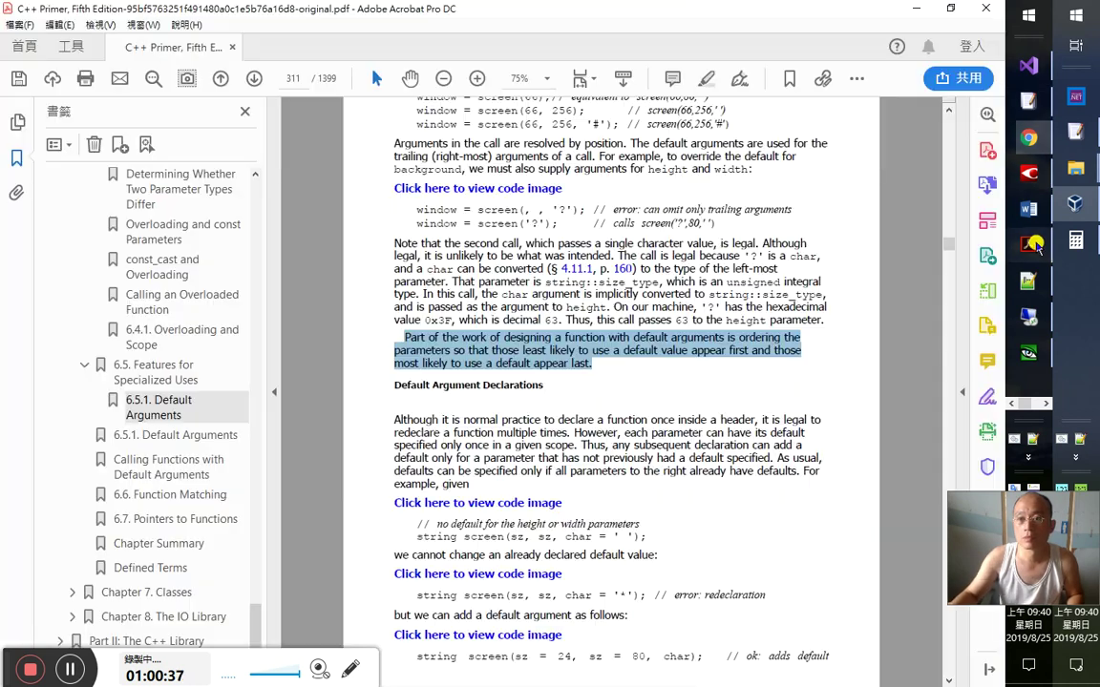
click(1029, 245)
drag(542, 389, 395, 386)
key(ctrl+c)
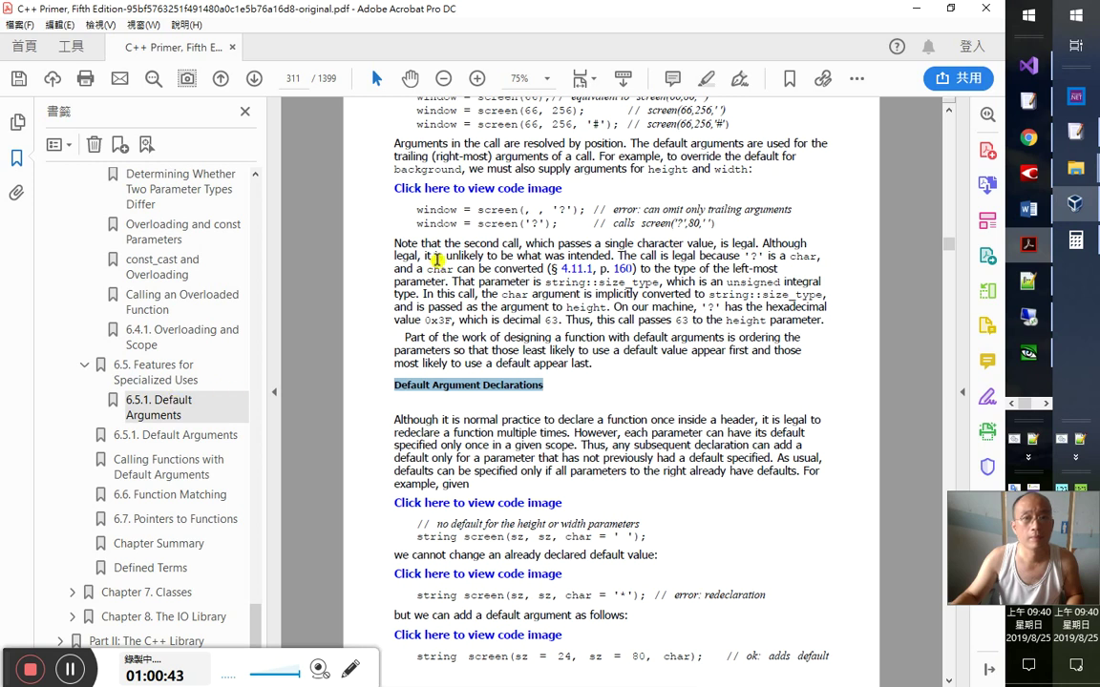
- Select the heading "Calling Functions with Default Arguments" on the previous PDF page
click(391, 231)
click(223, 80)
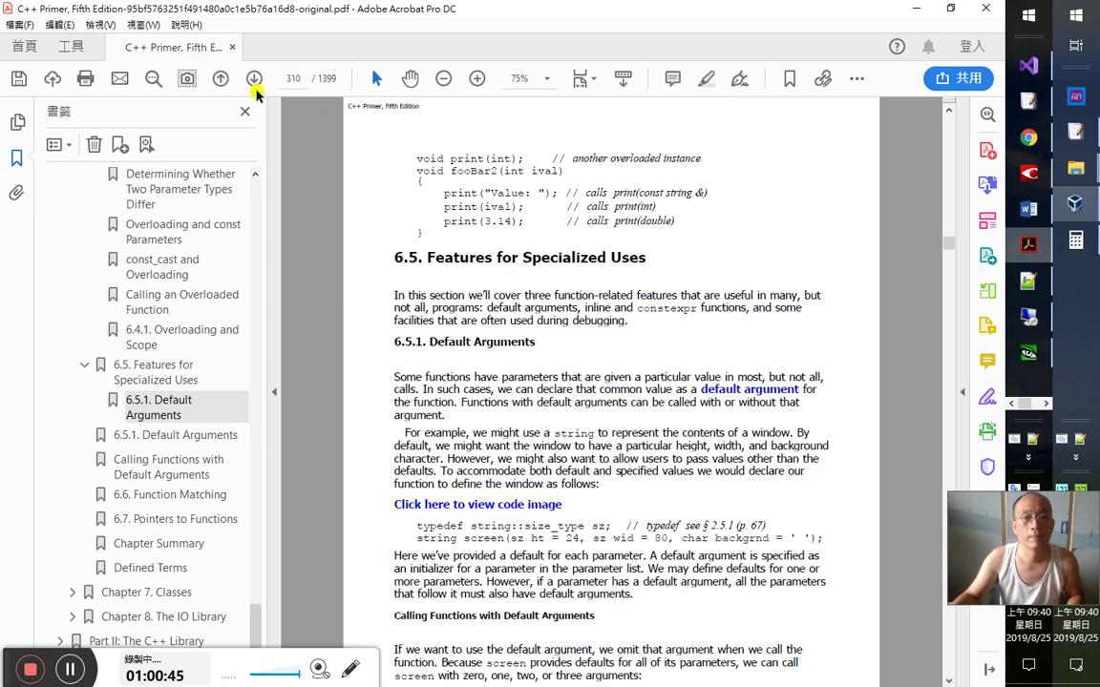
scroll(573, 451, down, 1)
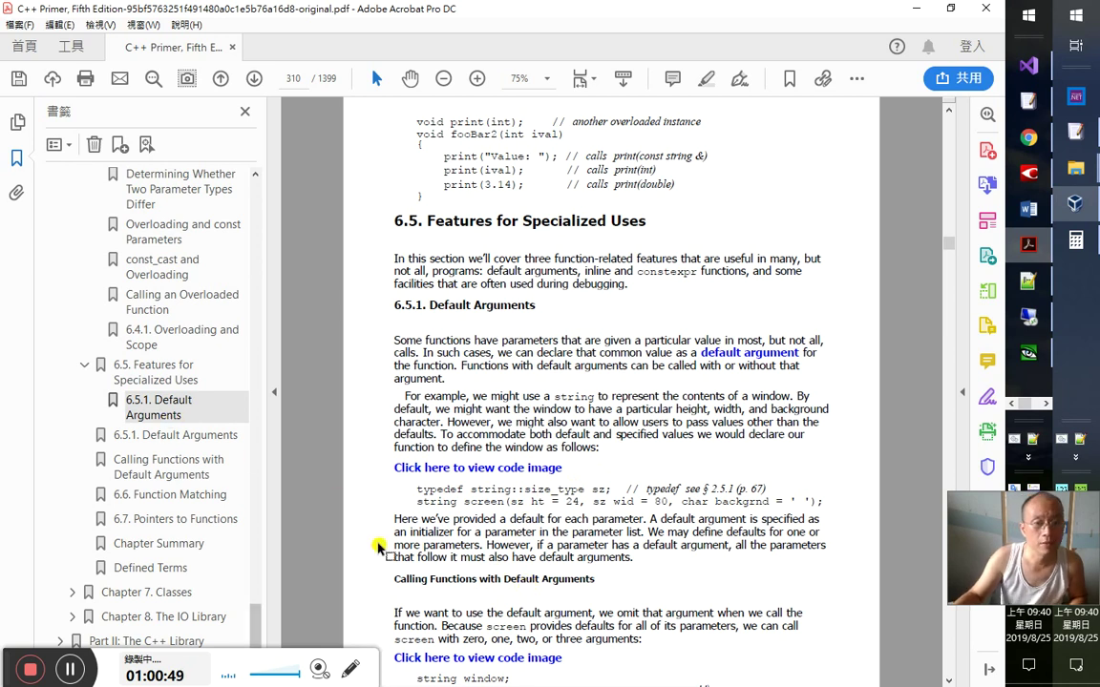
drag(388, 580, 601, 584)
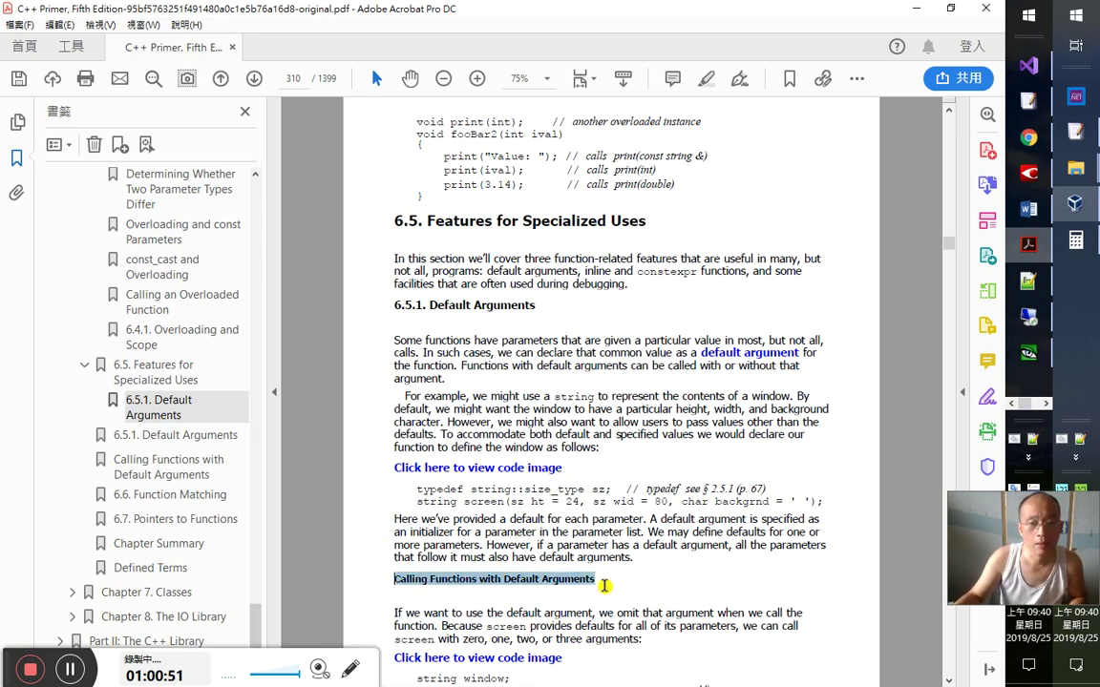
- Paste "Default Argument Declarations" on the last line of the Word notes as a level 2 heading and demote it three levels
key(alt+Tab)
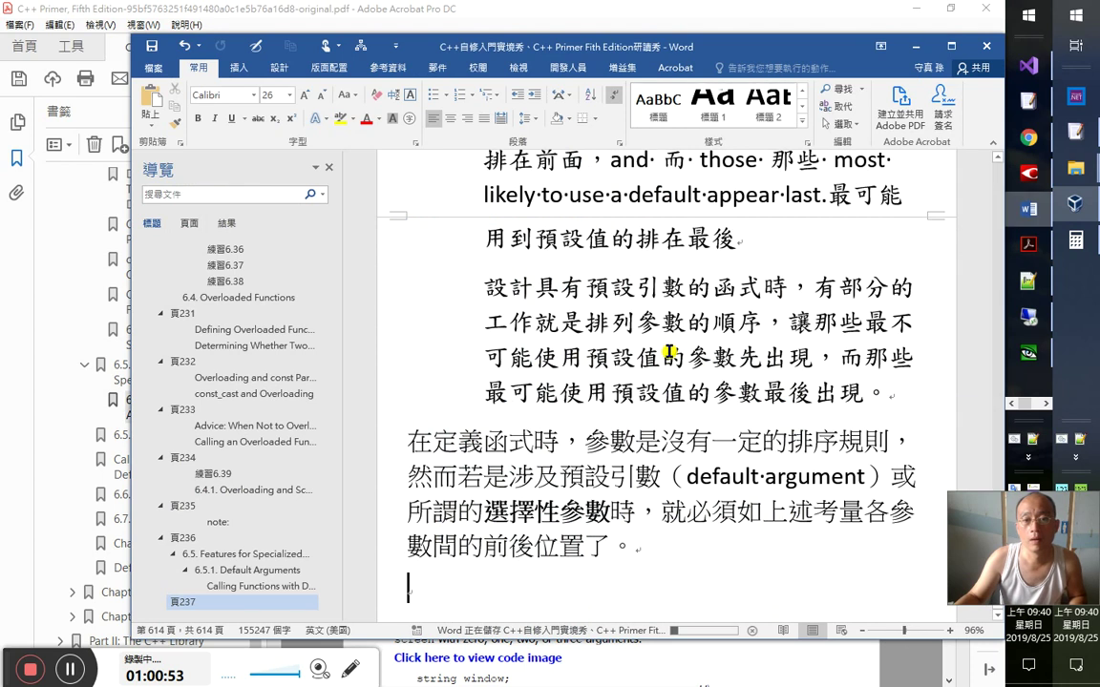
key(ctrl+v)
key(ctrl+alt+2)
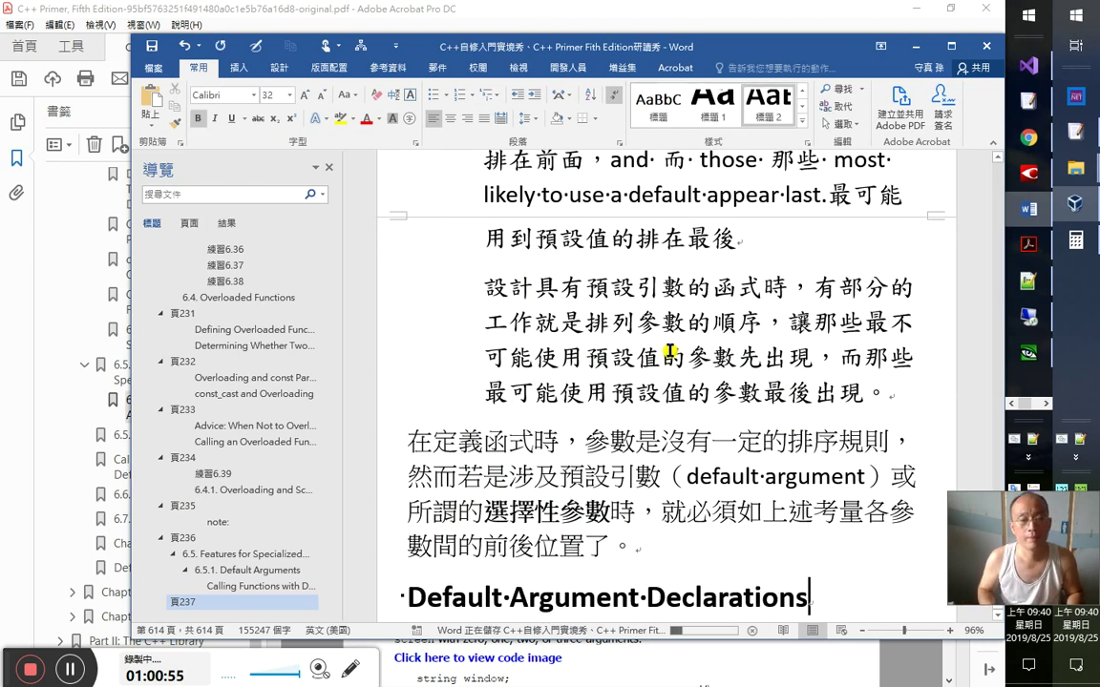
key(alt+shift+Right)
key(alt+shift+Right)
key(alt+shift+Right)
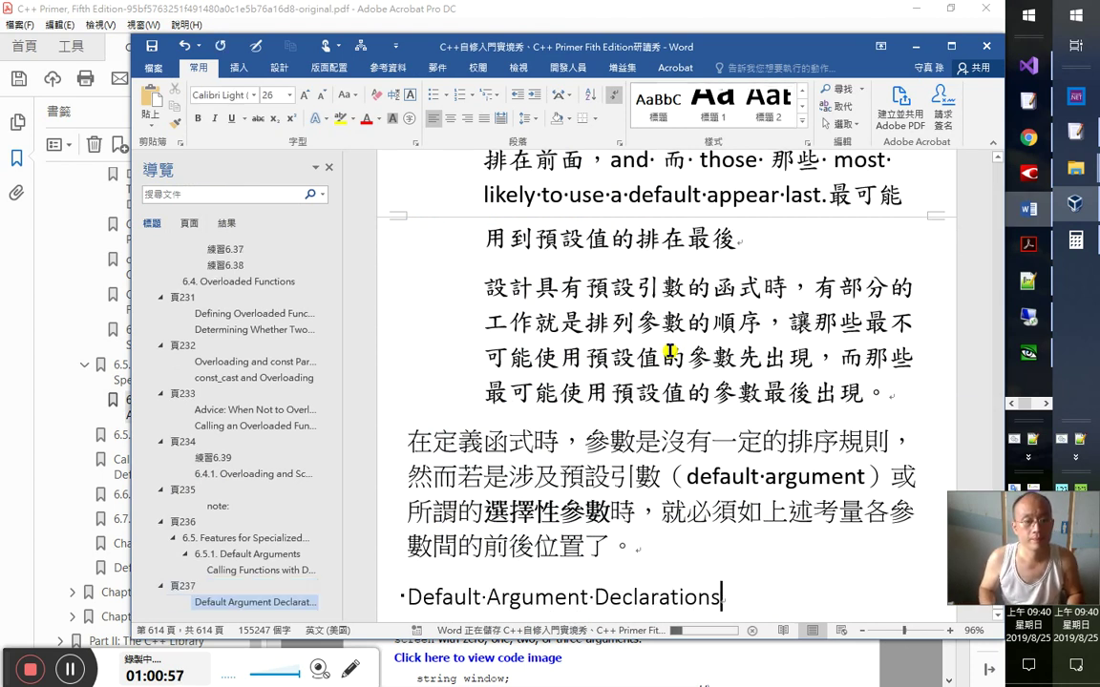
- Enter the time stamp "1：1：30" on its own line directly below the note paragraph
key(ctrl+z)
key(ctrl+z)
text(1：1：30)
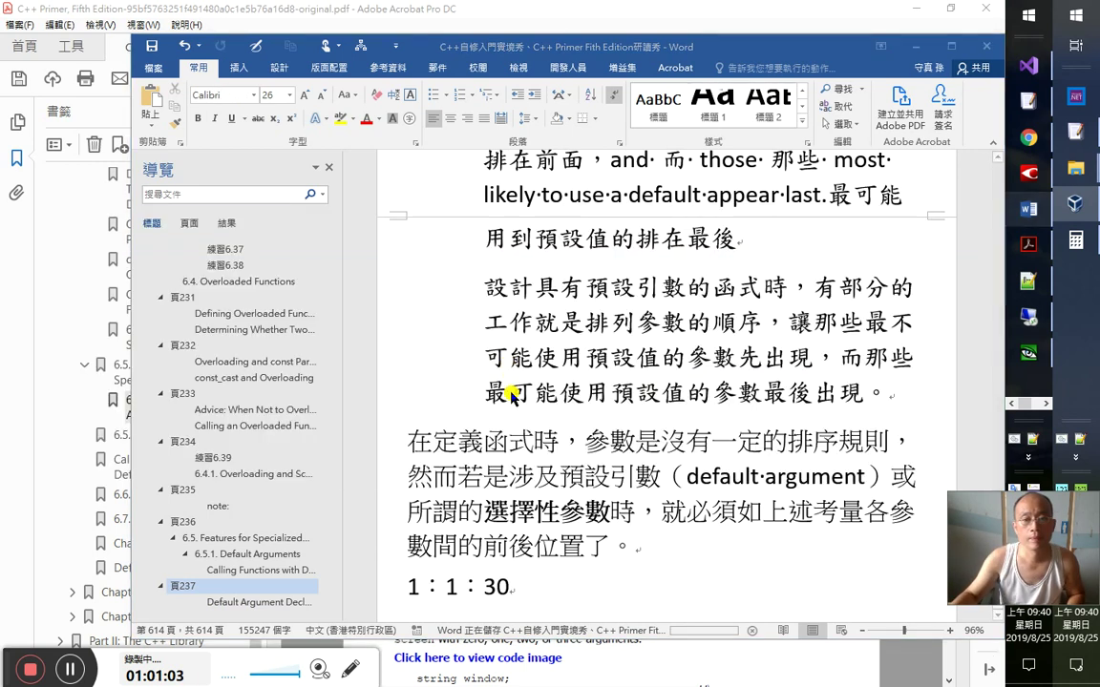
- Add a PDF bookmark named after the selected heading "Calling Functions with Default Arguments", nest it under "6.5.1. Default Arguments" and expand that branch
key(alt+Tab)
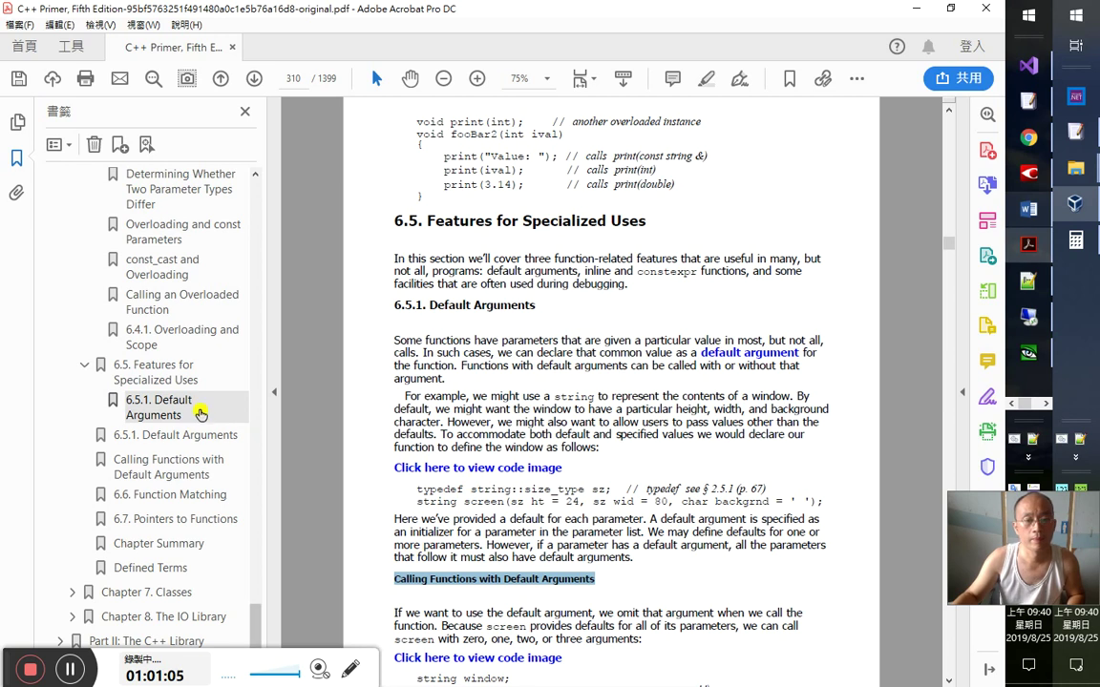
scroll(374, 190, down, 3)
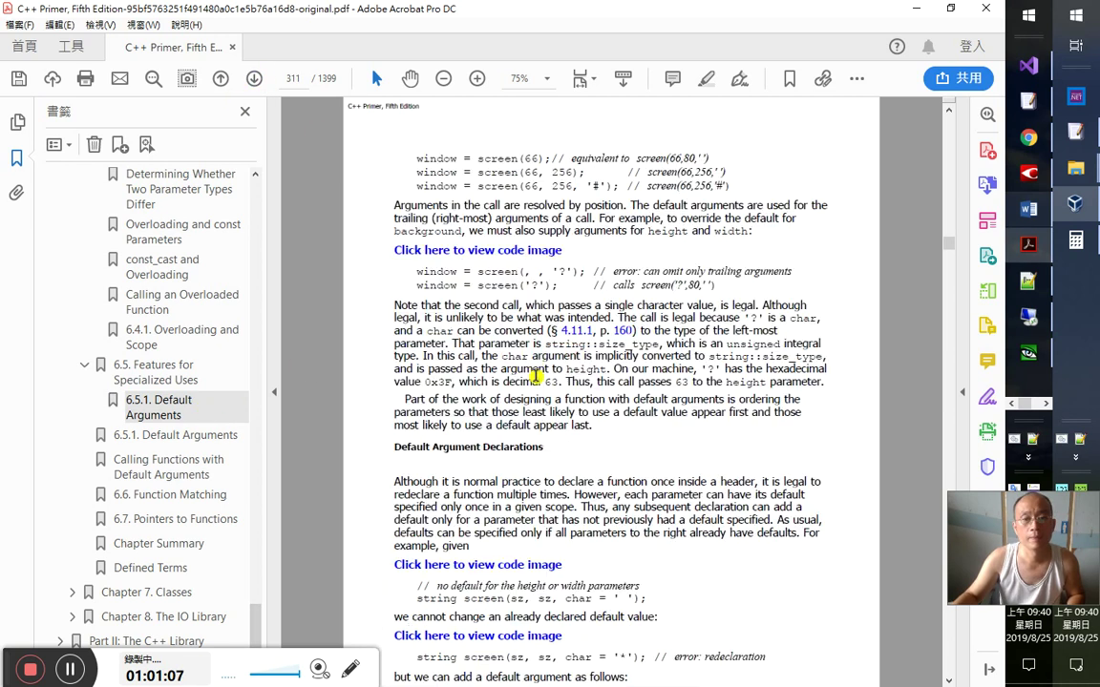
click(121, 145)
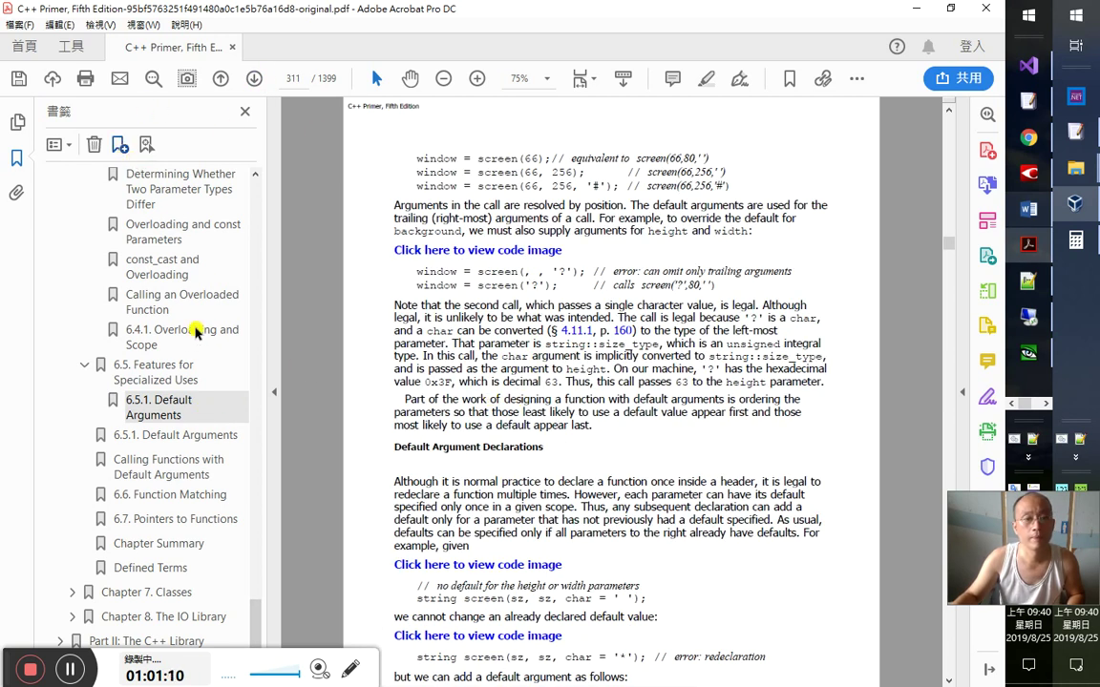
key(Return)
drag(145, 414, 159, 407)
click(216, 418)
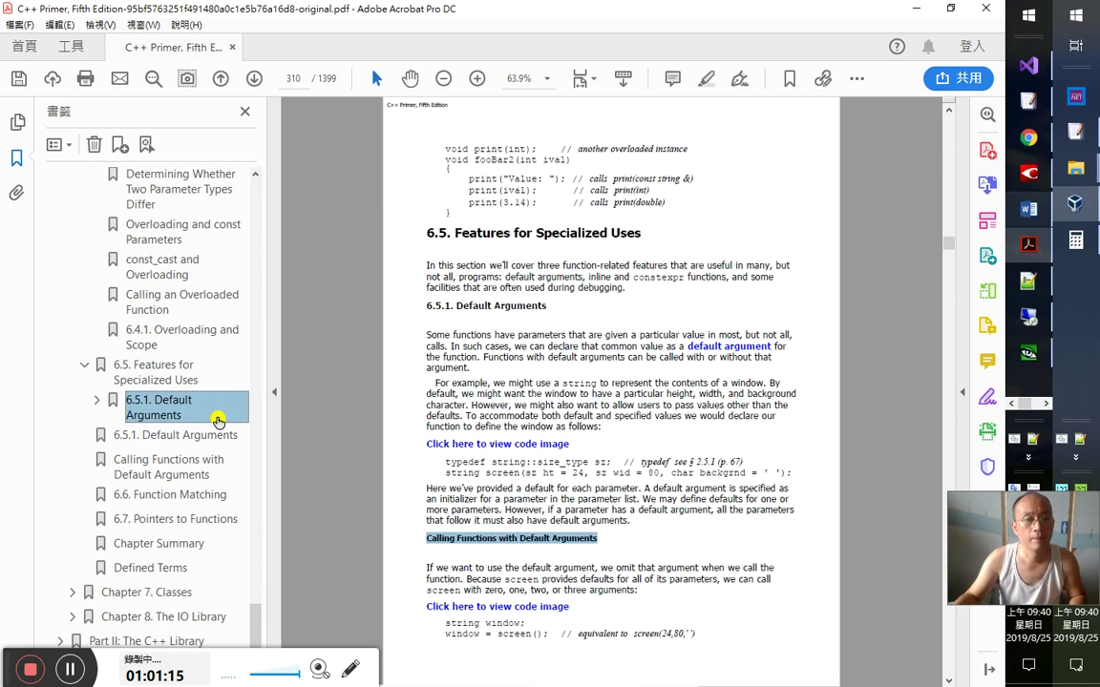
right_click(486, 535)
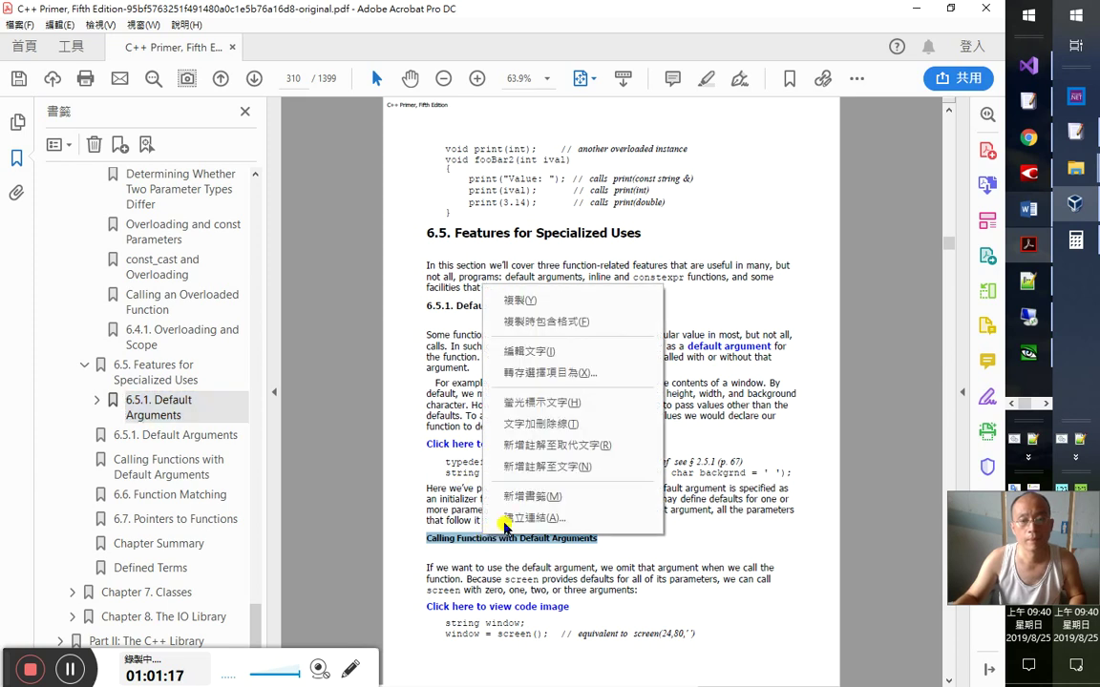
key(Escape)
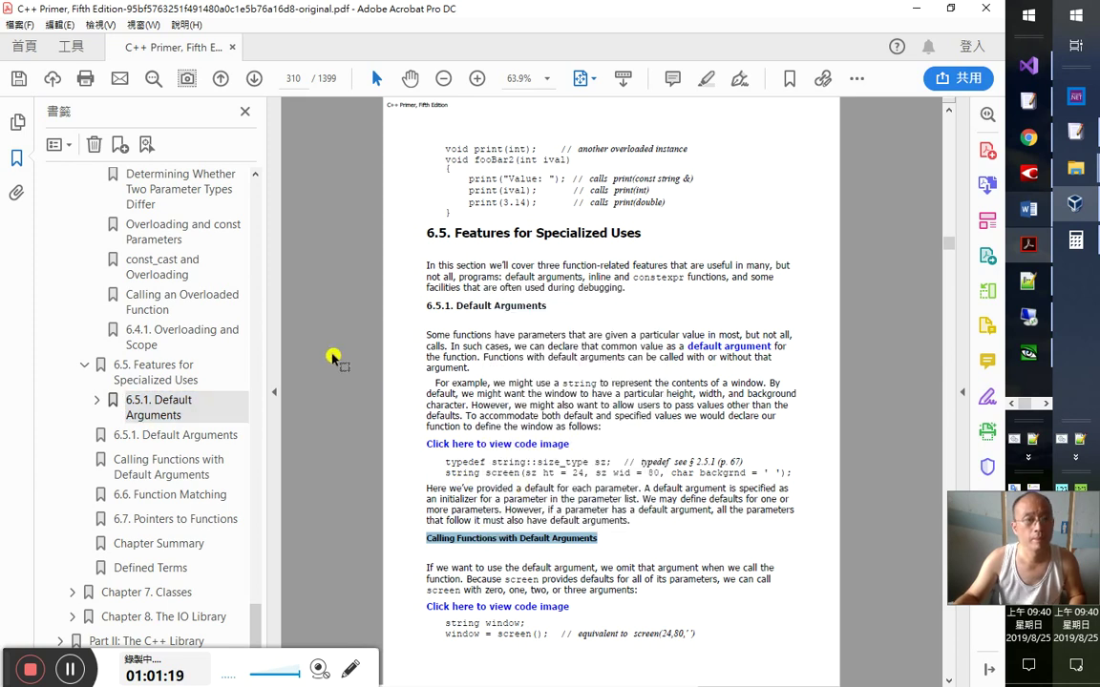
click(96, 400)
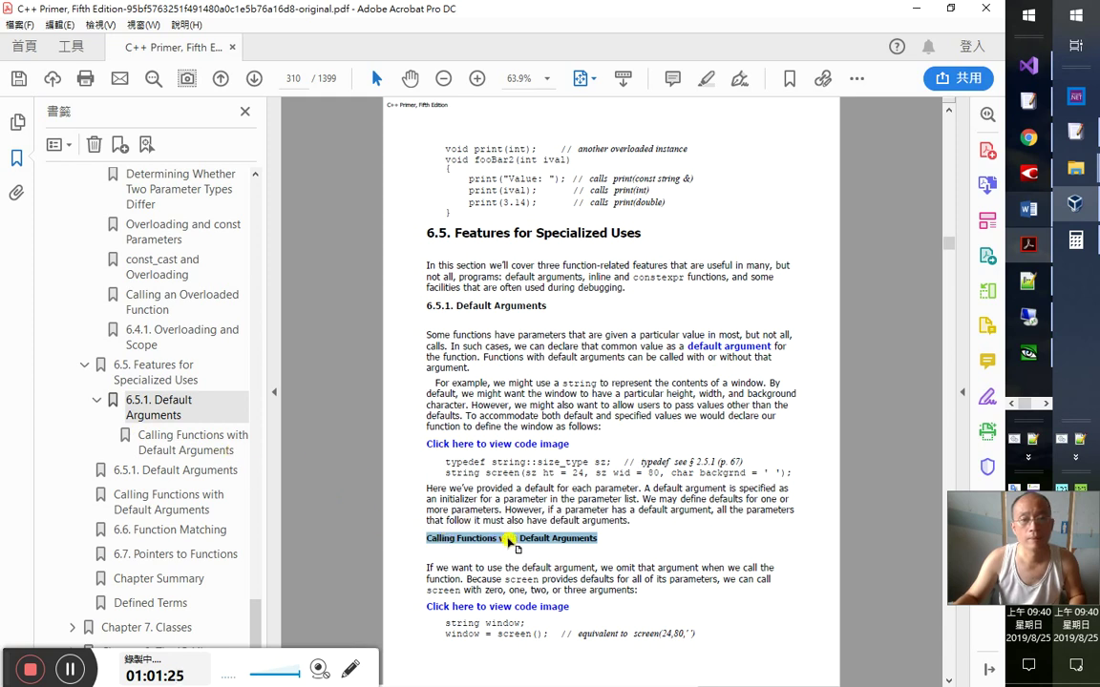
- Add another PDF bookmark from the selected heading after "6.5.1. Default Arguments" and nest it under that bookmark as its second child
right_click(552, 547)
click(584, 307)
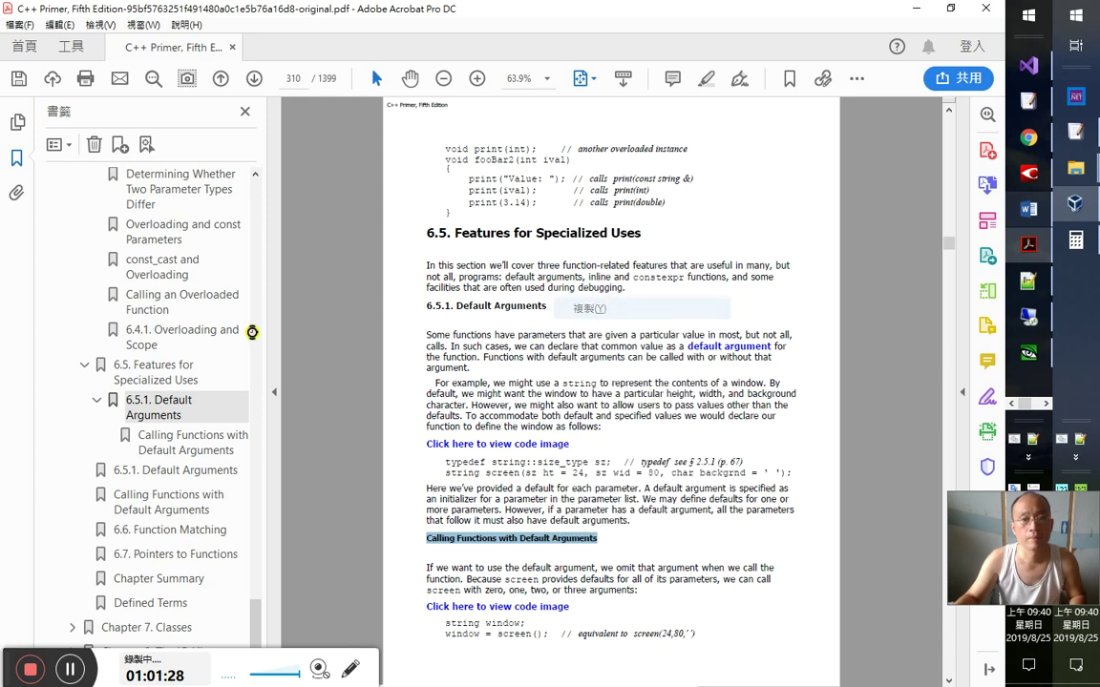
click(175, 413)
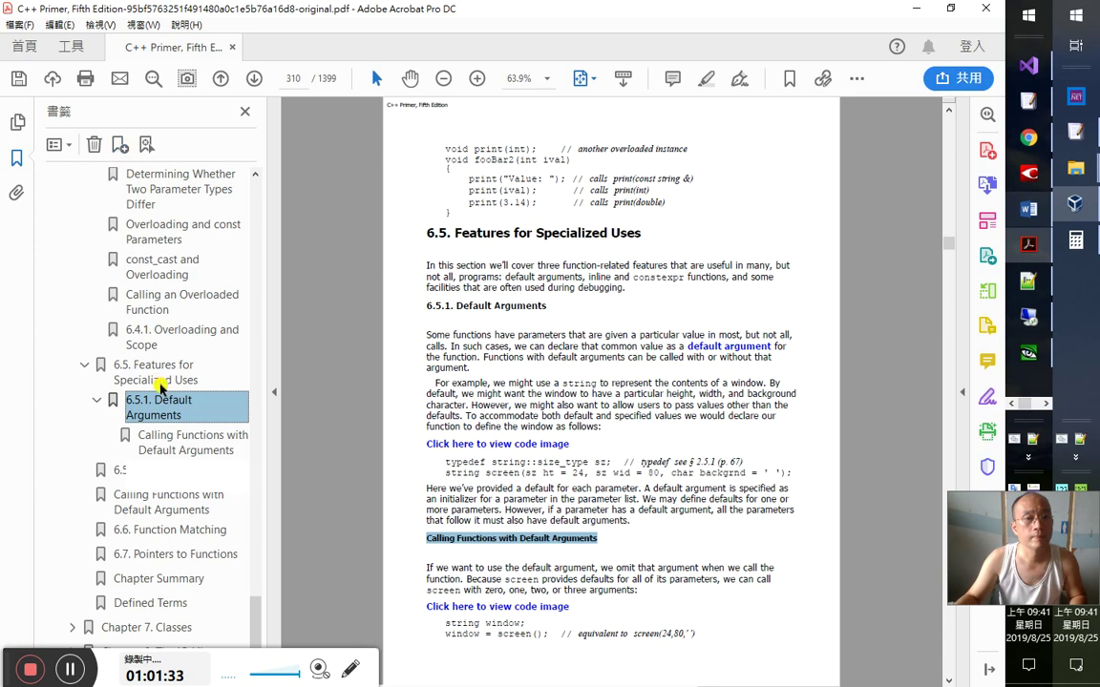
key(ctrl+b)
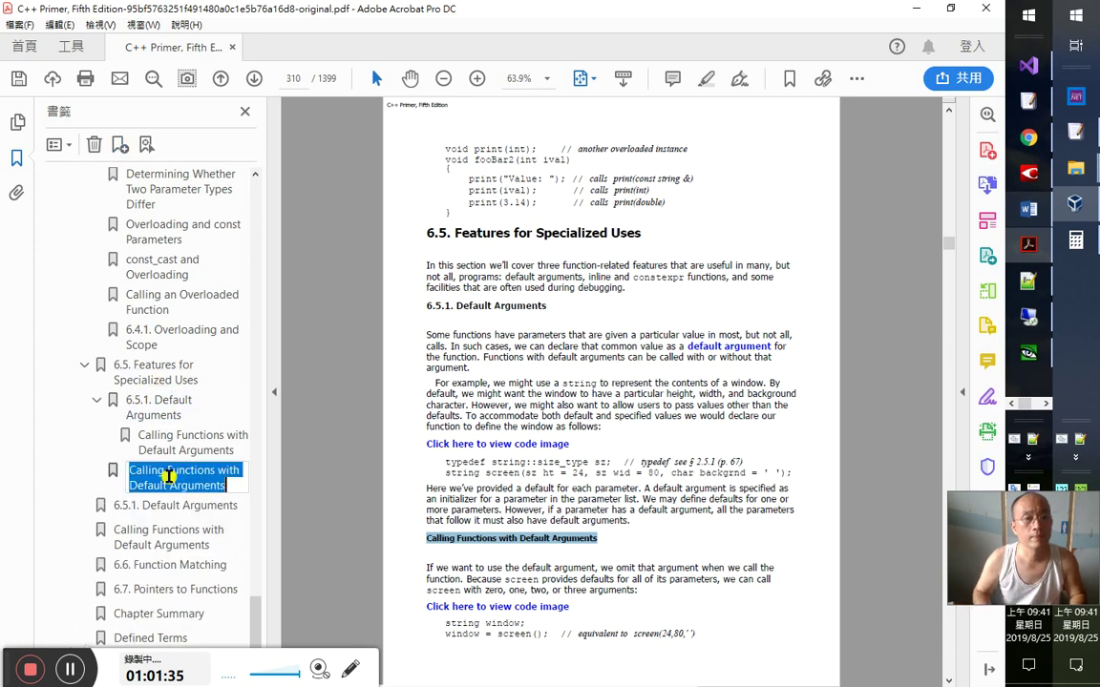
click(169, 477)
key(Return)
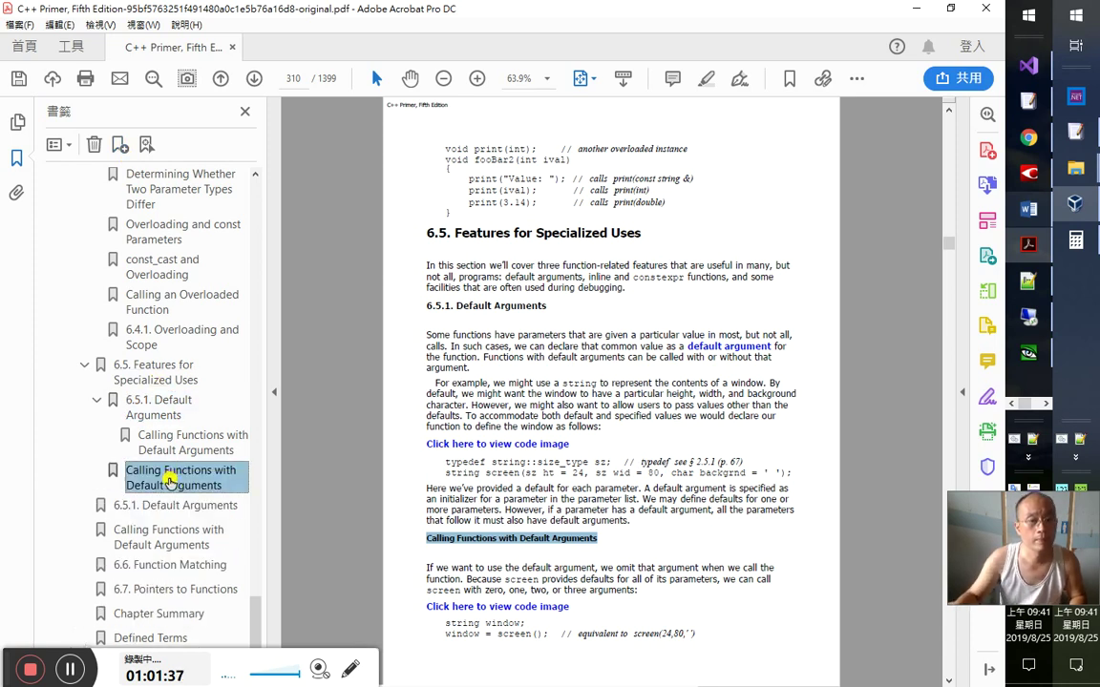
drag(139, 435, 136, 421)
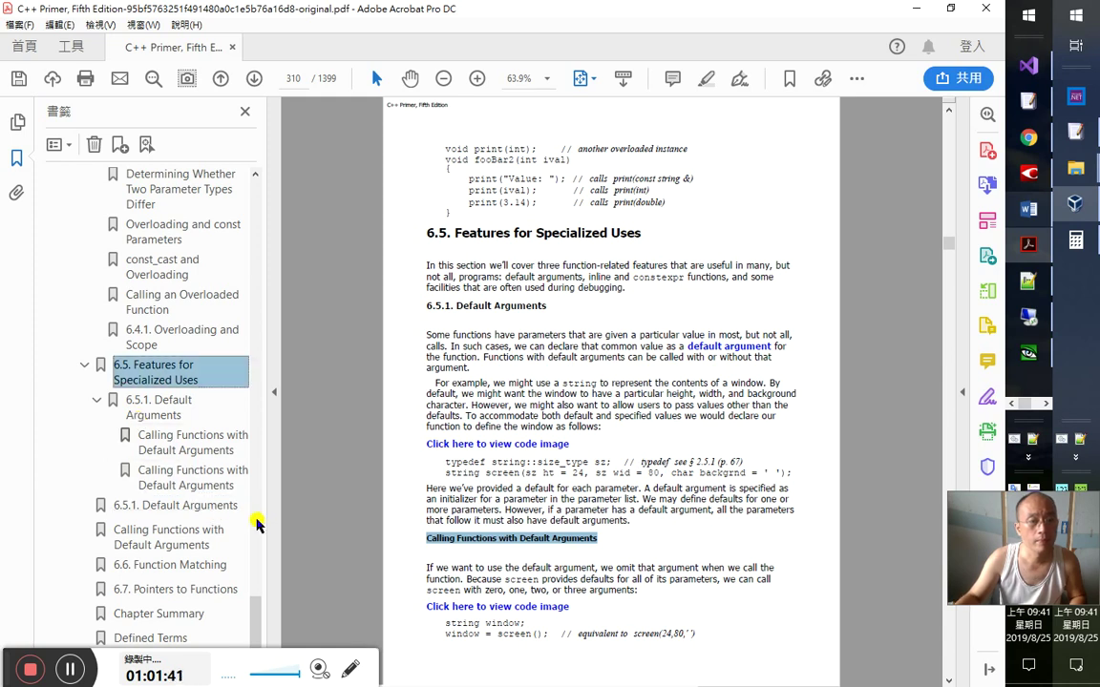
click(223, 487)
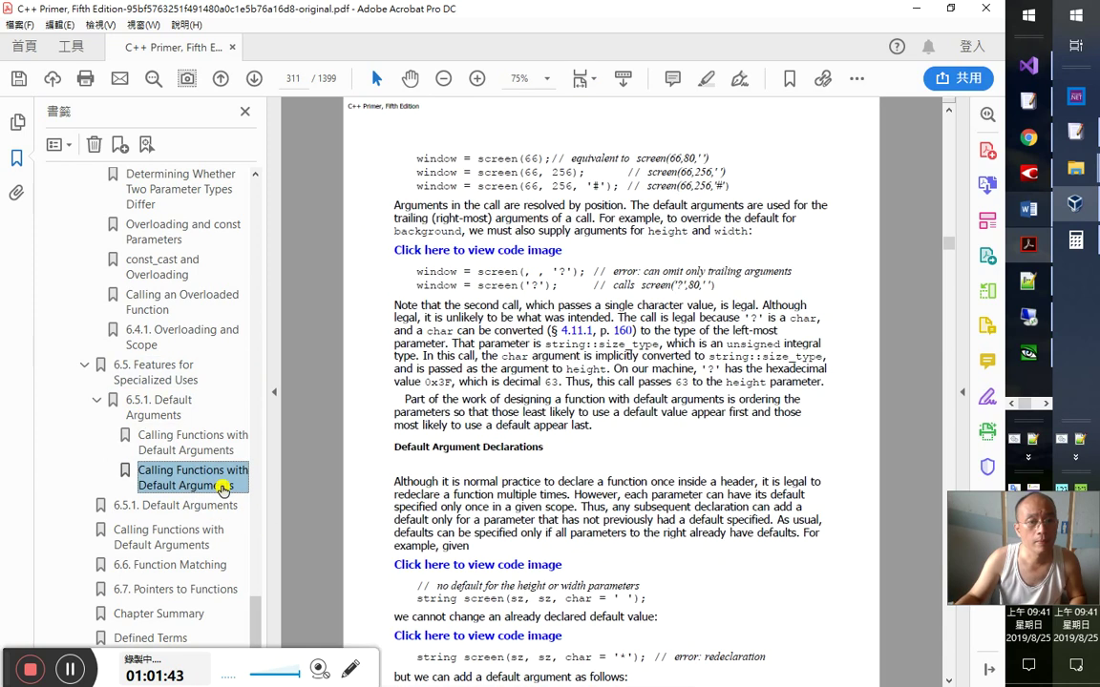
- Copy the heading "Default Argument Declarations" from the Word notes and rename the new nested PDF bookmark with it
key(alt+Tab)
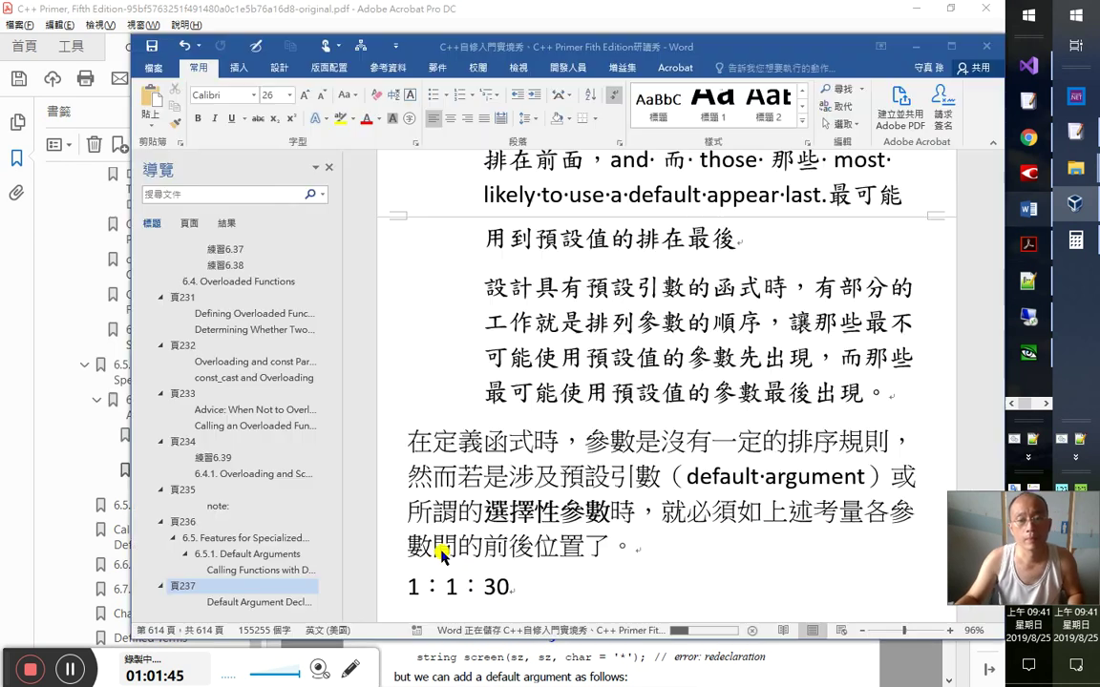
scroll(496, 563, down, 2)
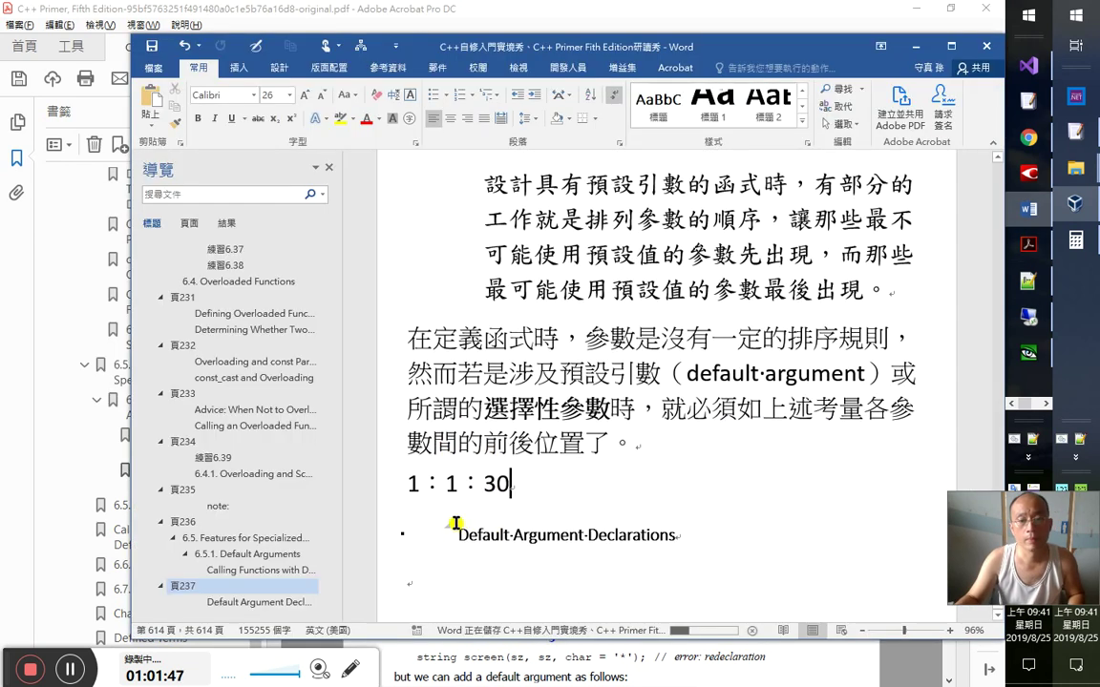
click(480, 537)
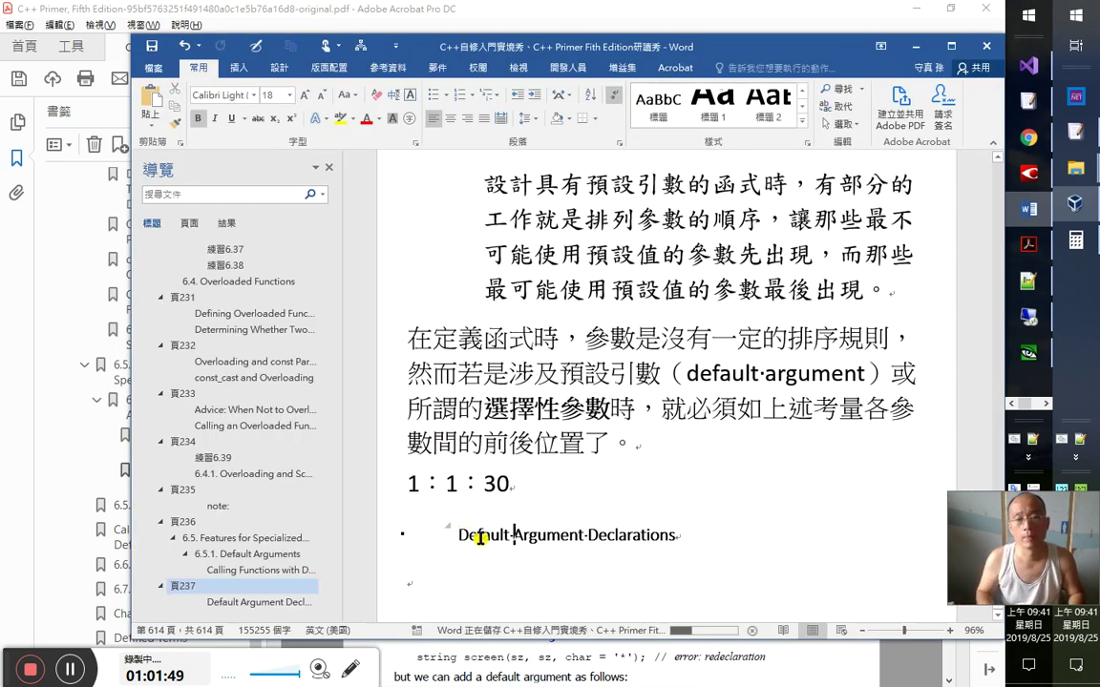
triple_click(479, 537)
key(ctrl+c)
key(alt+Tab)
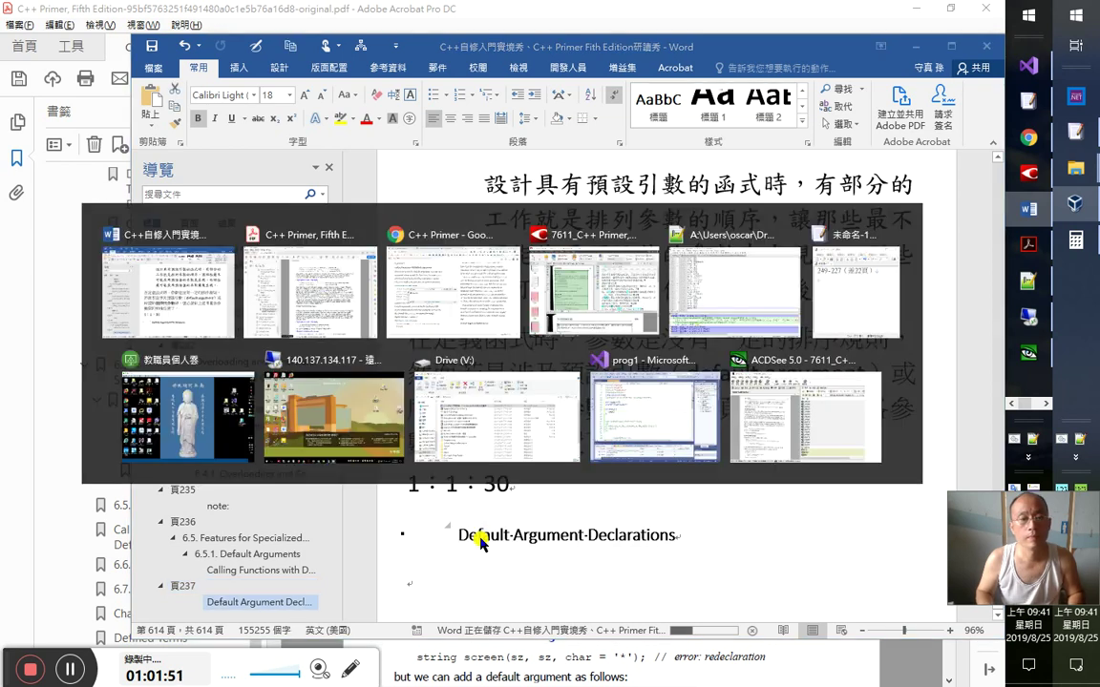
key(ctrl+v)
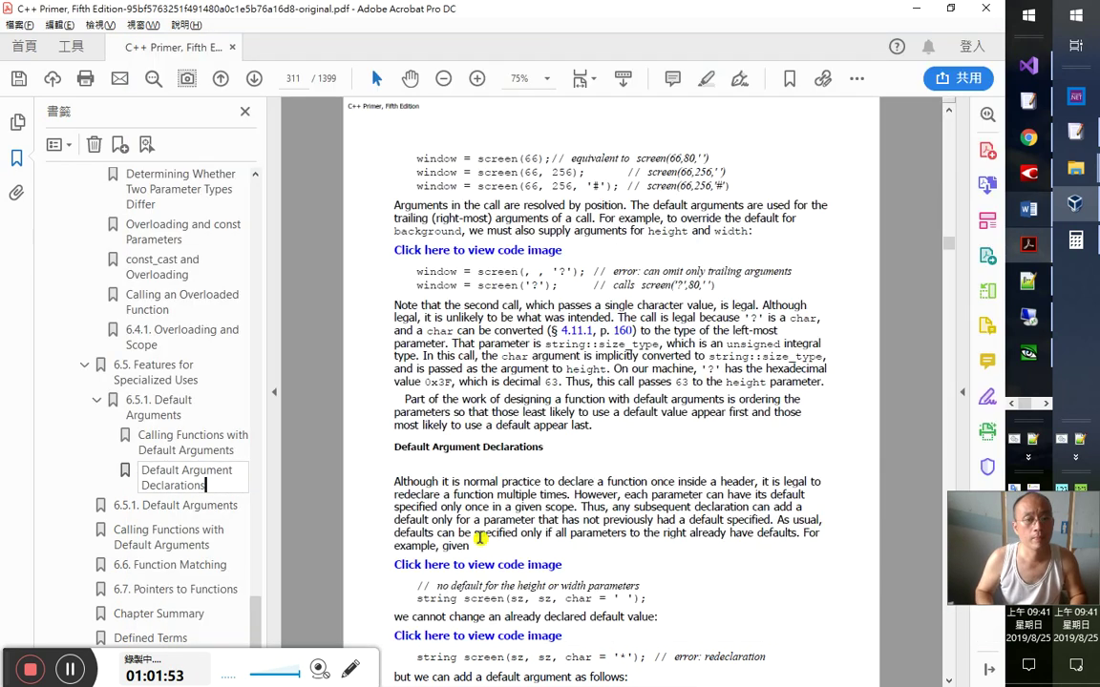
key(Return)
key(alt+Tab)
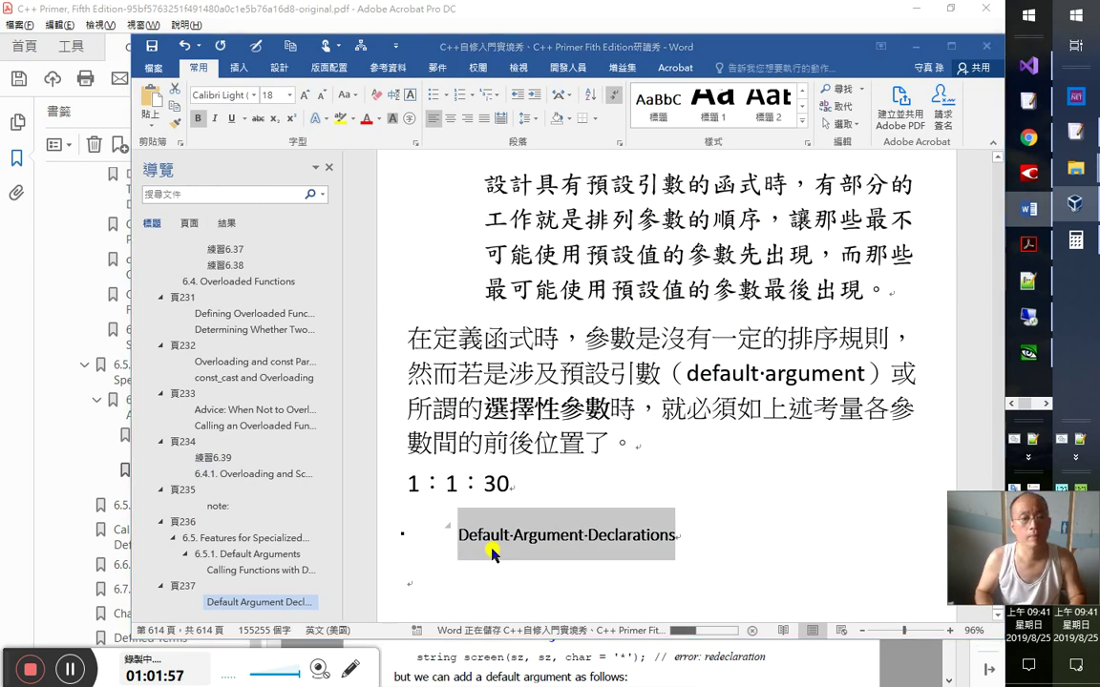
key(alt+Tab)
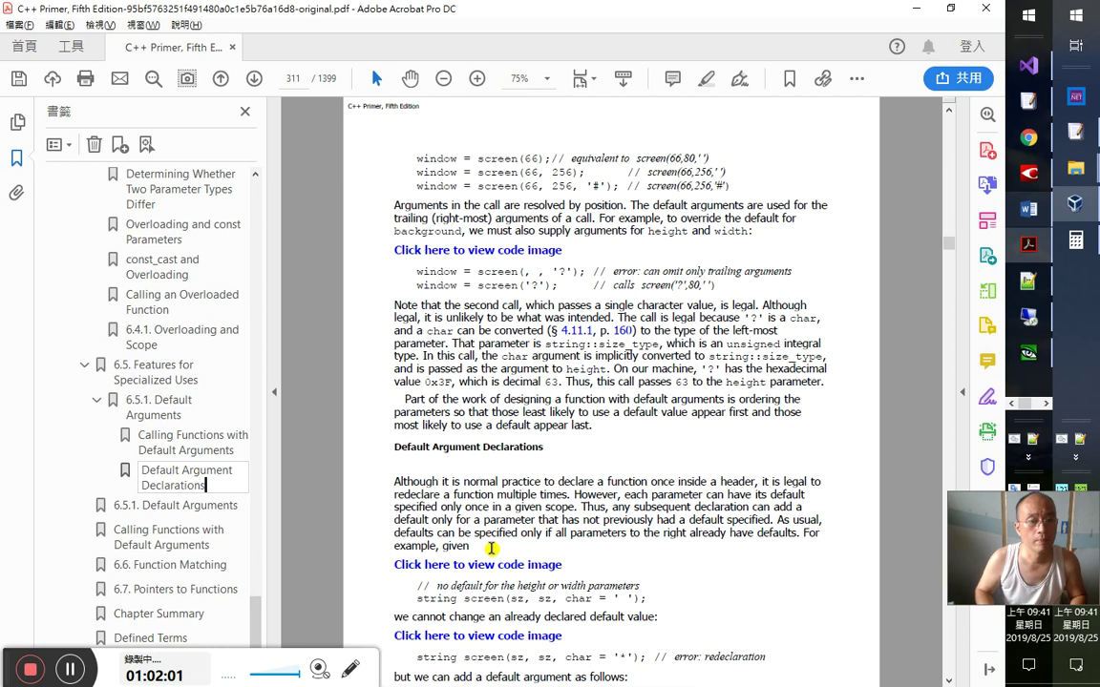
key(ctrl+a)
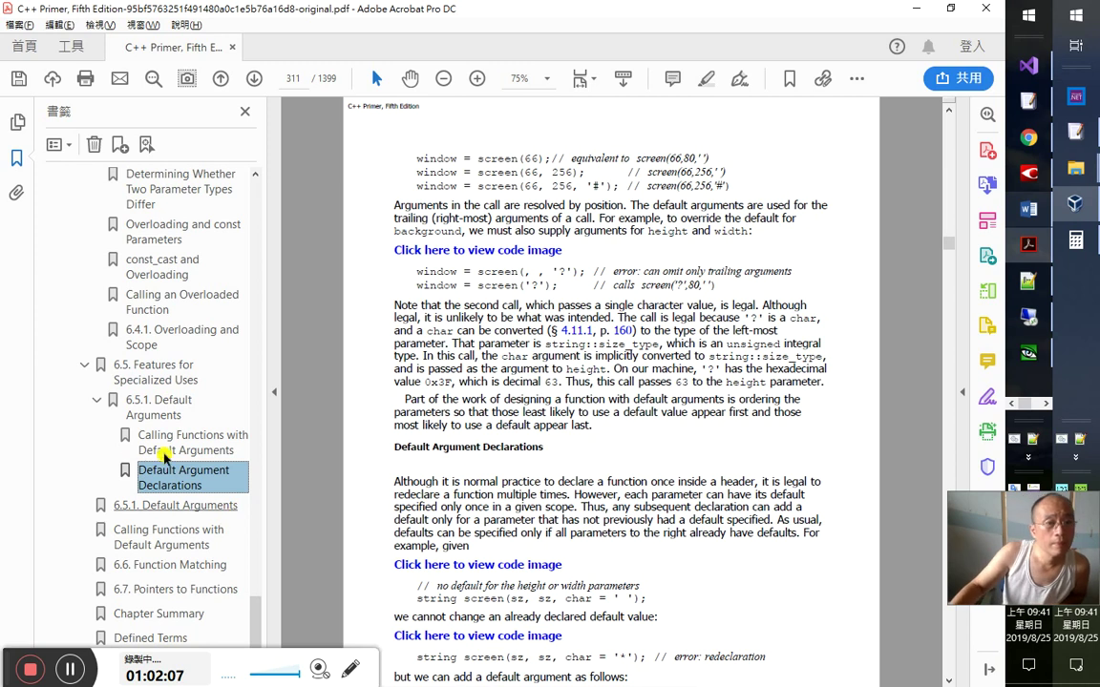
- Delete the duplicate bookmarks "6.5.1. Default Arguments" and "Calling Functions with Default Arguments" that precede "6.6. Function Matching"
click(142, 509)
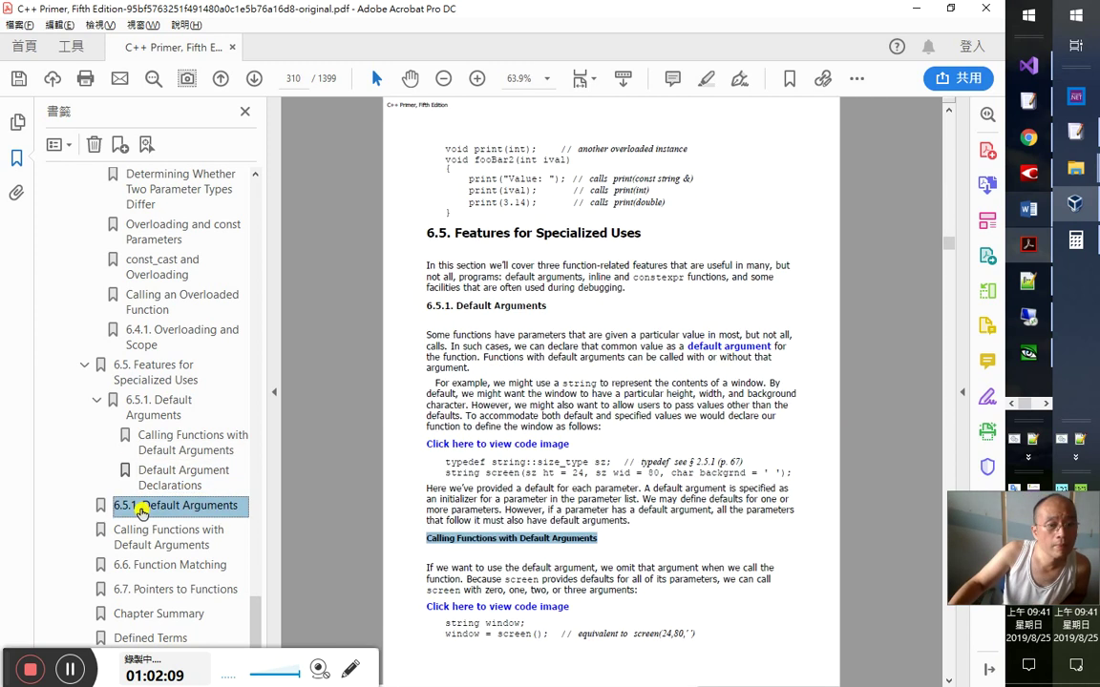
drag(135, 416, 155, 424)
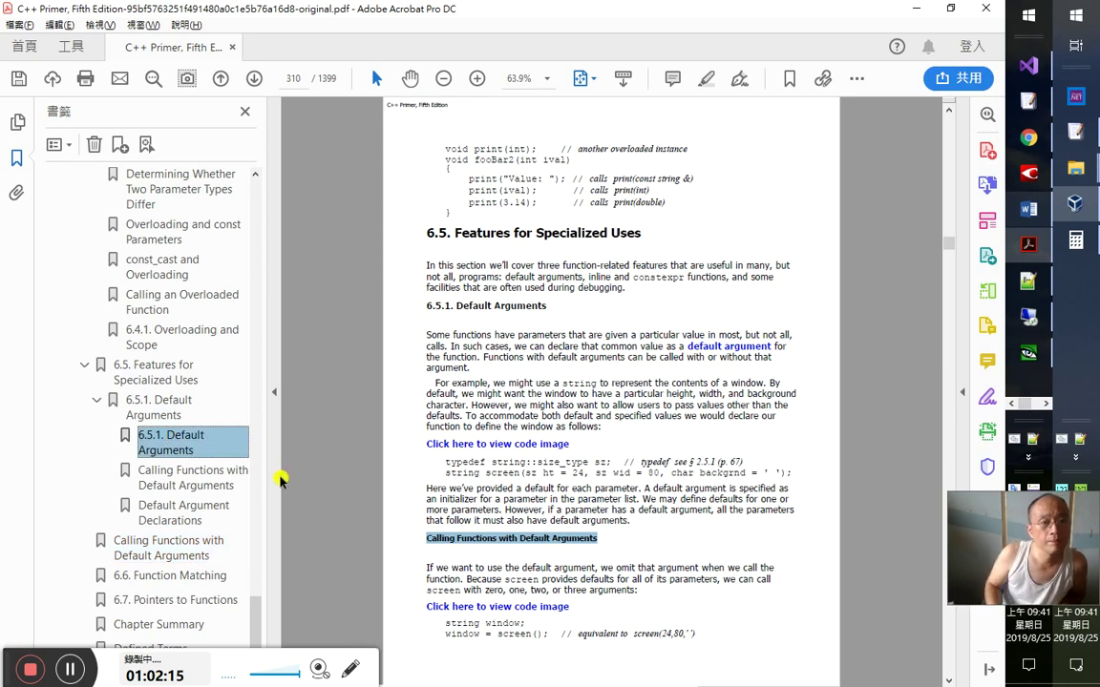
key(Delete)
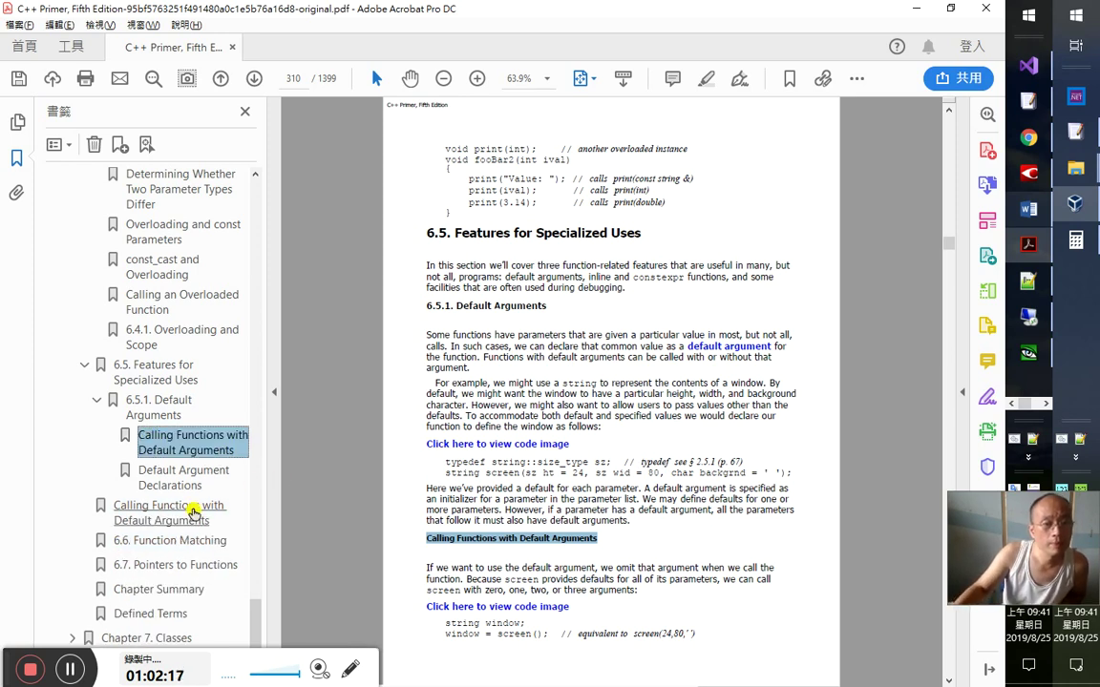
click(195, 509)
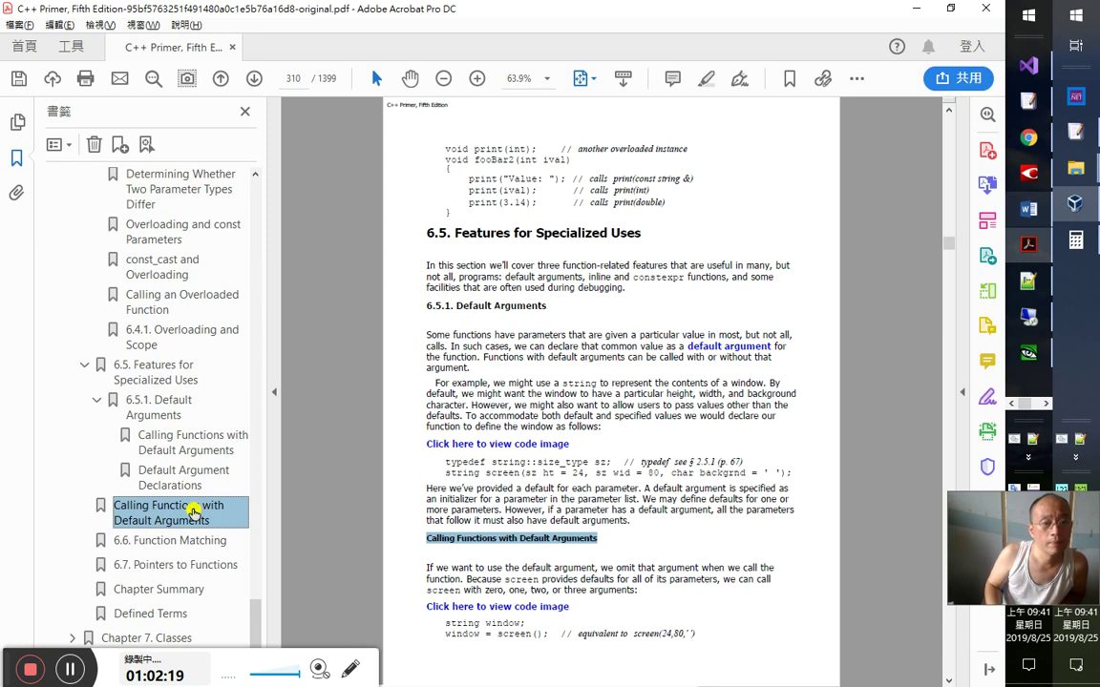
key(Delete)
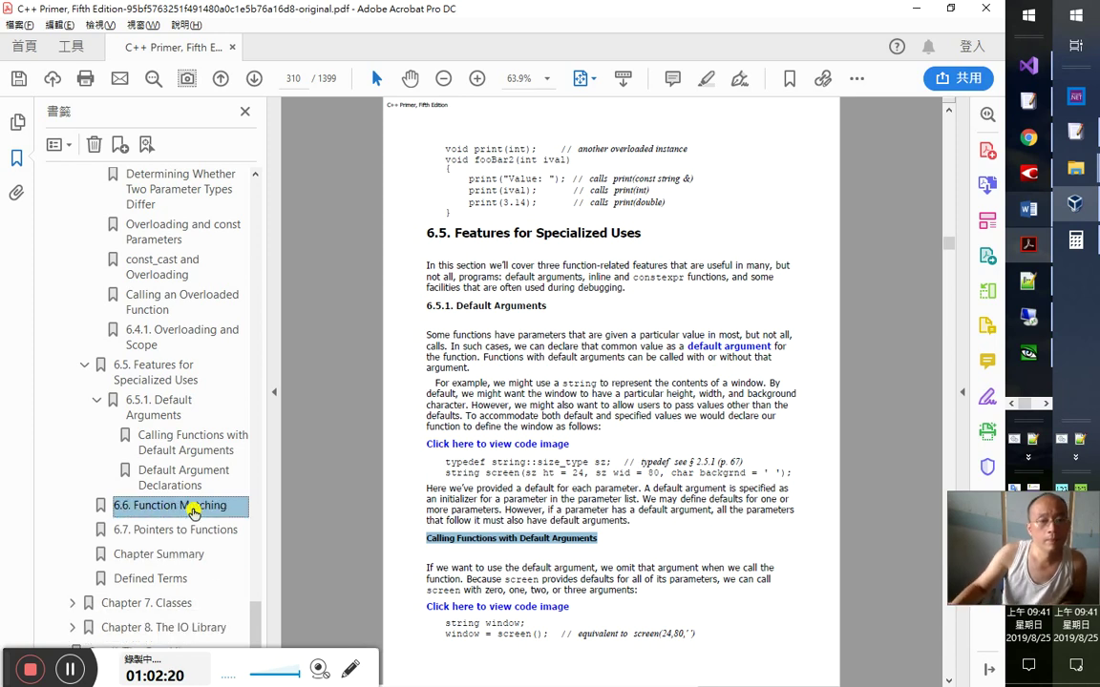
- Check the page destinations of the two bookmarks nested under "6.5.1. Default Arguments"
click(190, 451)
click(181, 485)
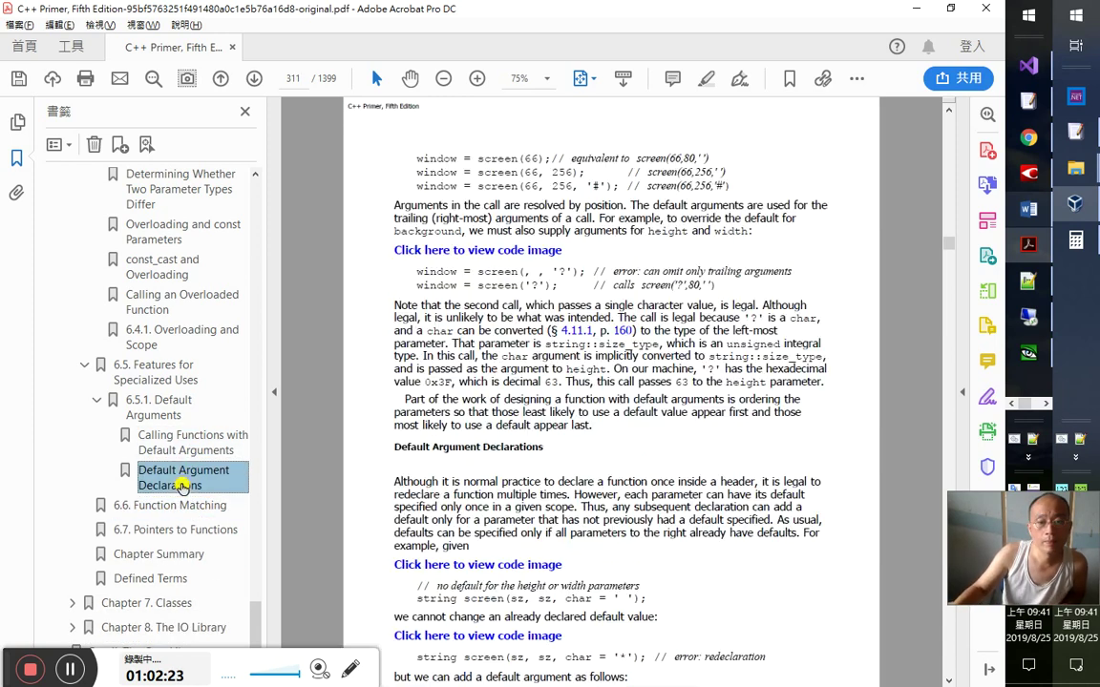
click(188, 447)
click(192, 485)
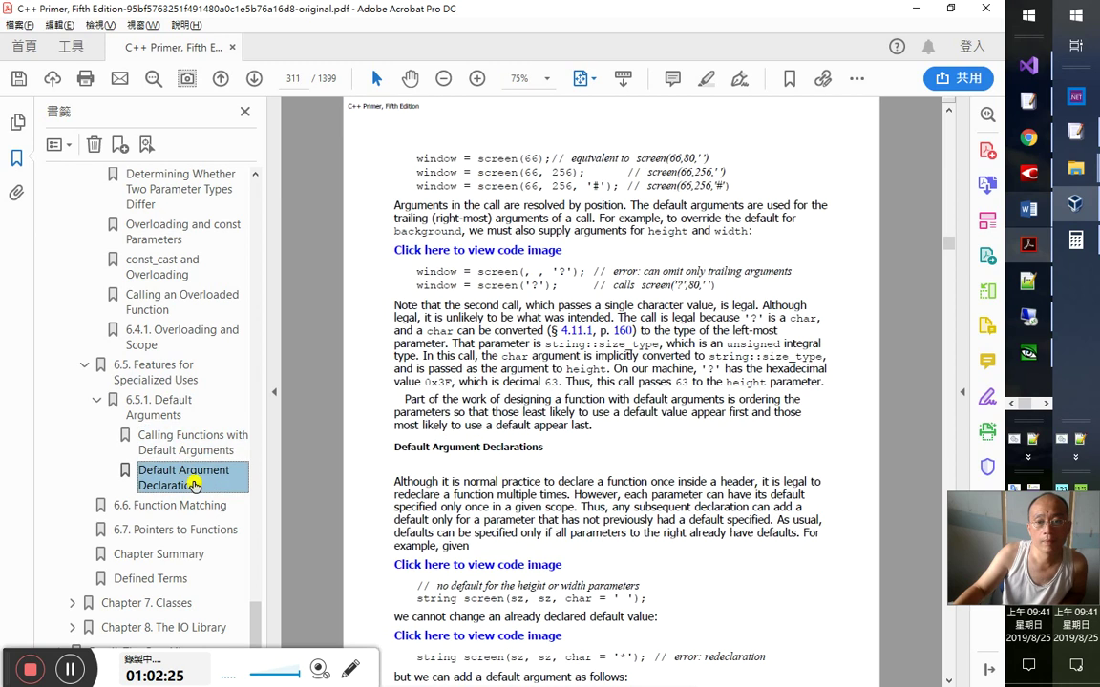
scroll(549, 494, down, 1)
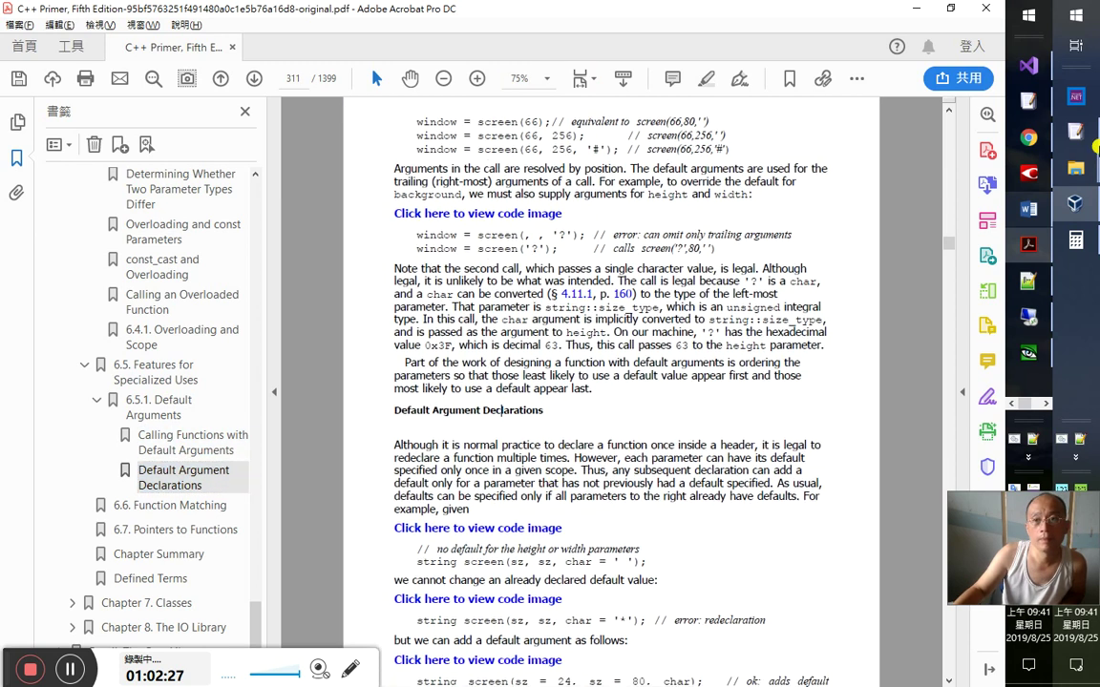
- Switch to the C++ Primer e-book in Google Play in Chrome, close the translation pop-up and turn to the next pages
key(alt+Tab)
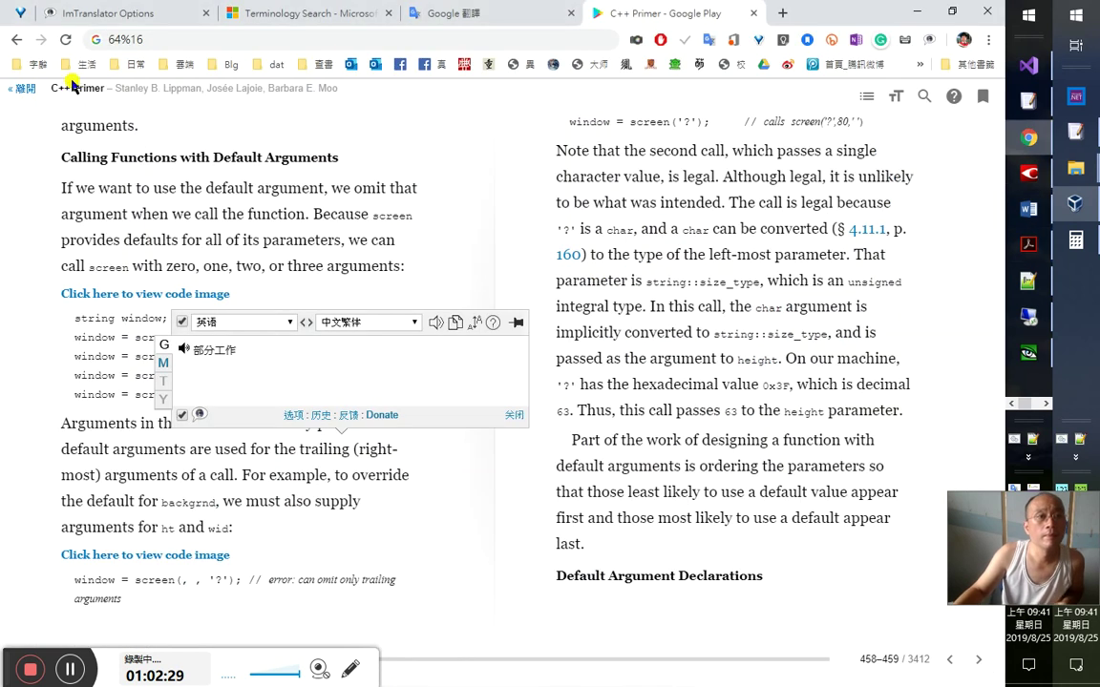
key(alt+Tab)
key(alt+Tab)
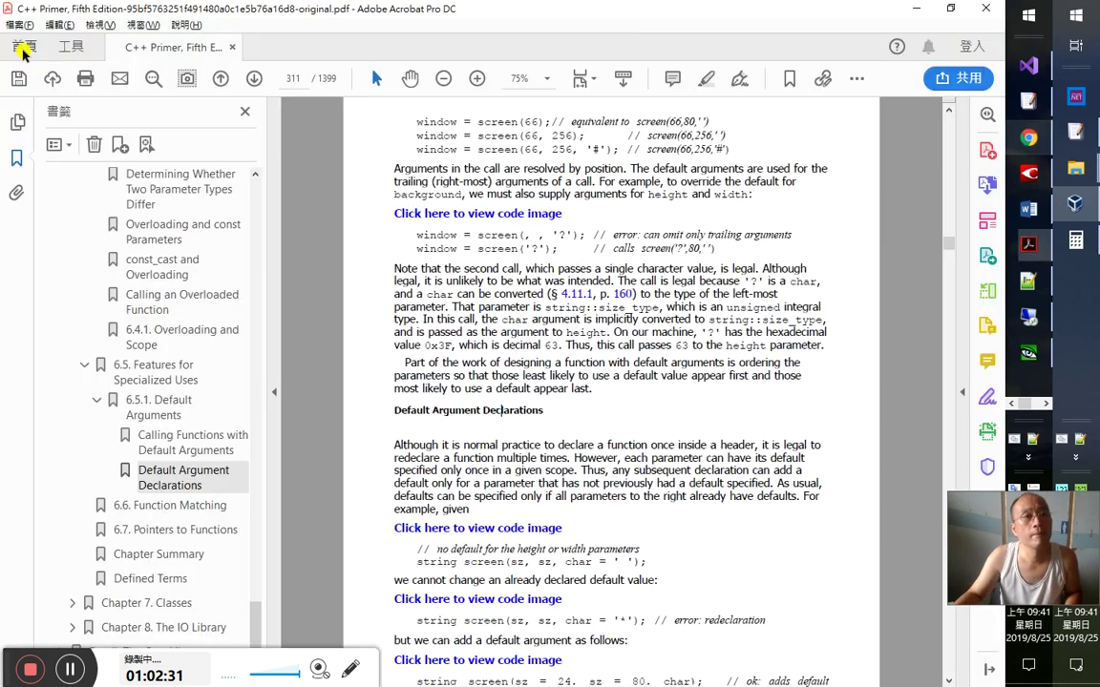
key(alt+Tab)
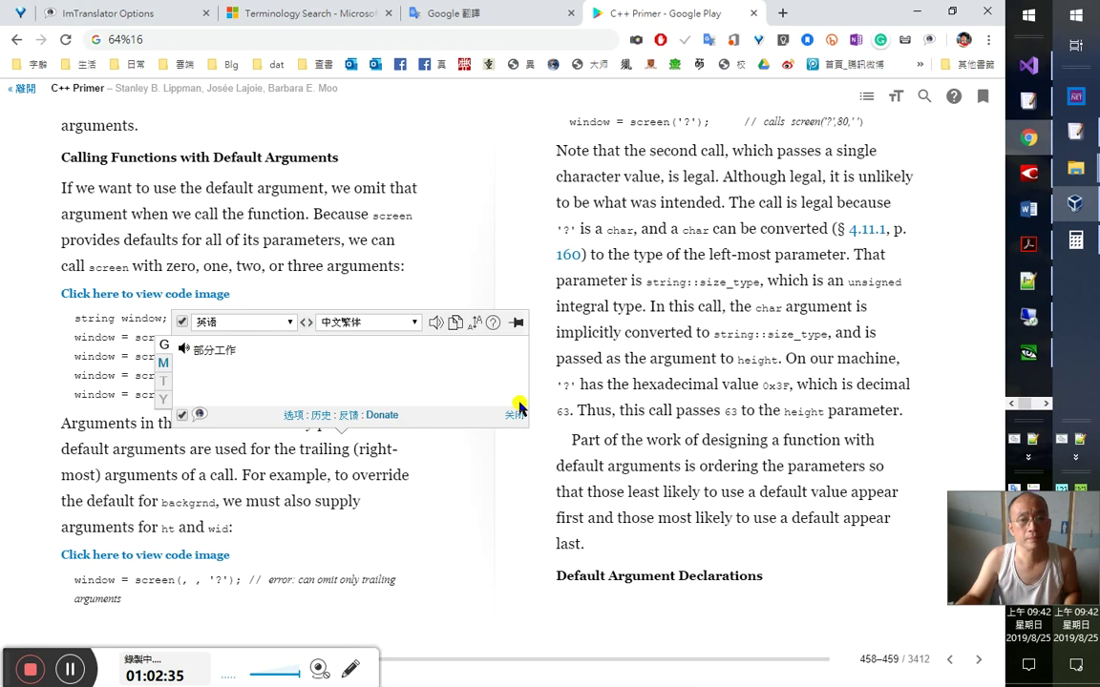
click(515, 416)
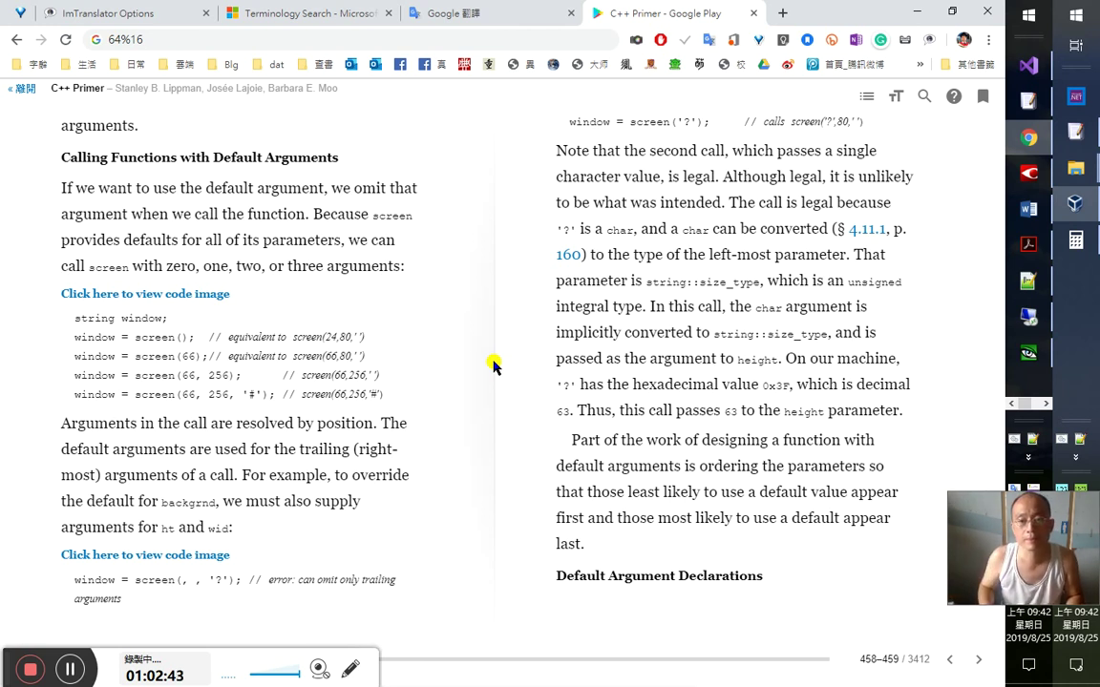
key(Right)
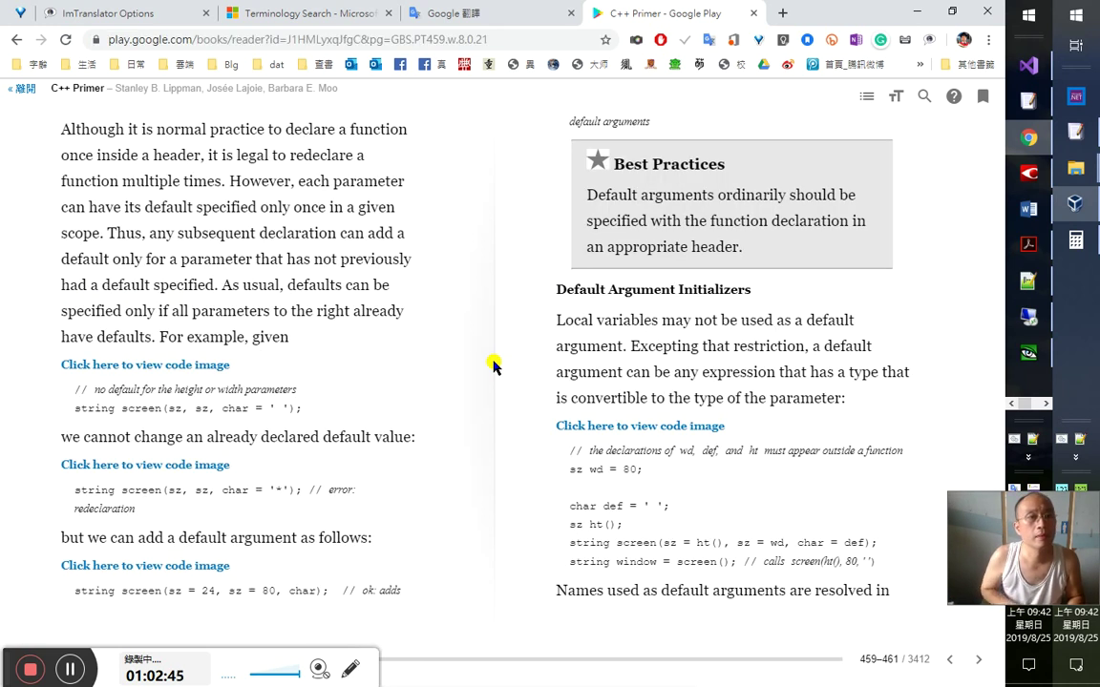
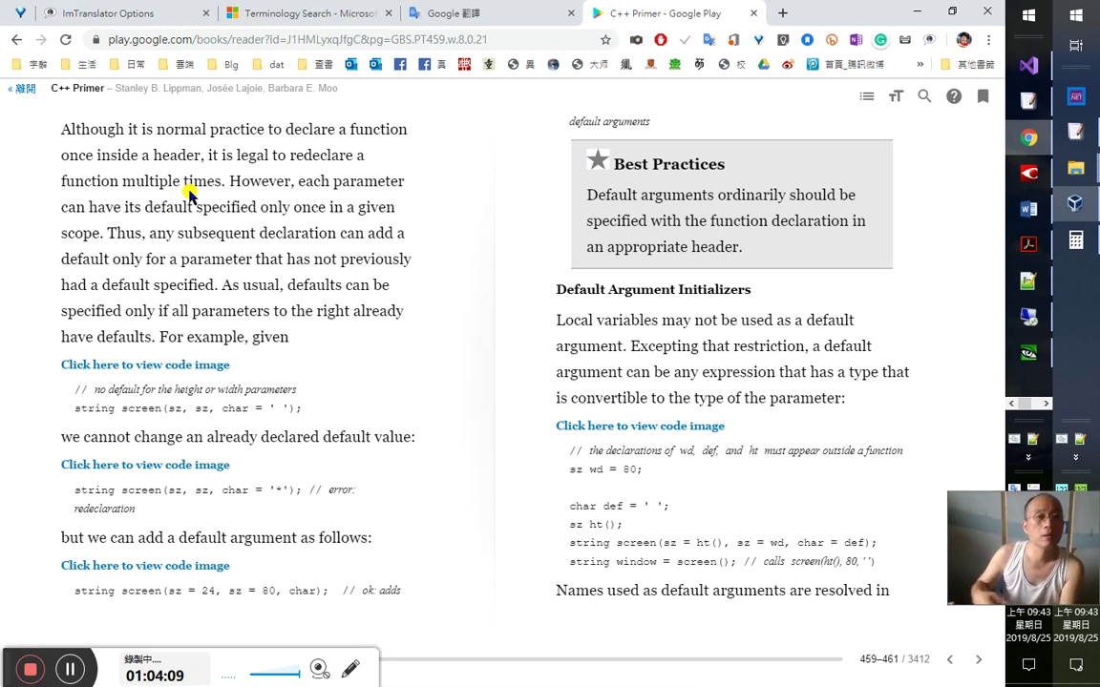
- Switch to ABBYY FineReader and examine the recognized paragraph below "預設引數宣告" on page 259 against the English e-book text
click(1028, 173)
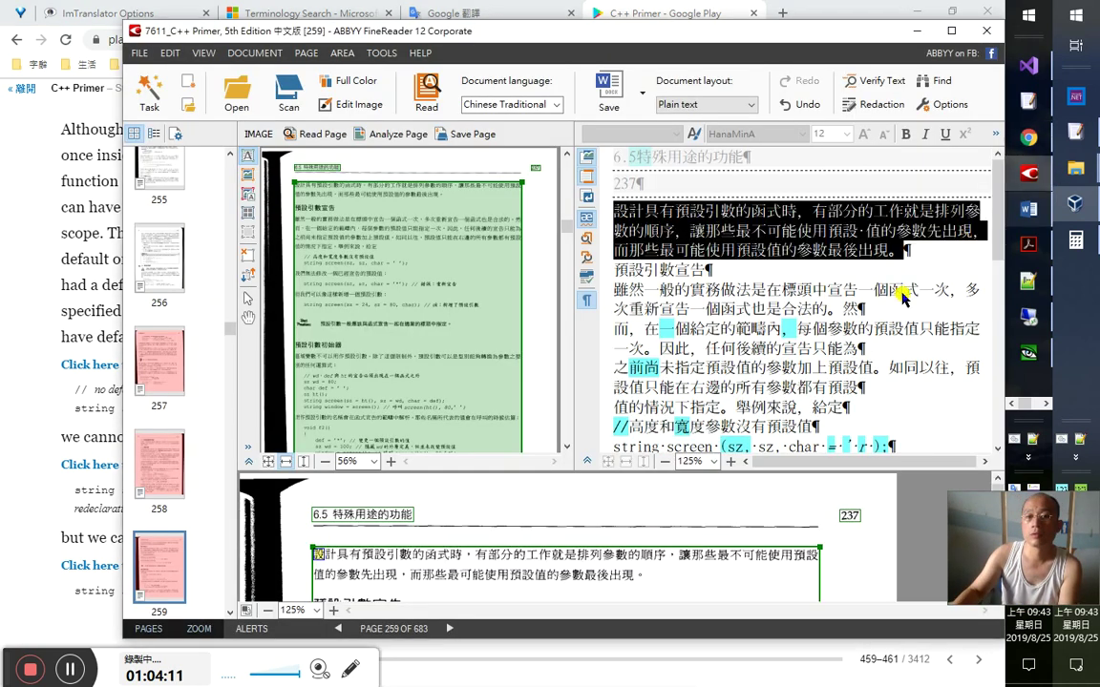
click(716, 272)
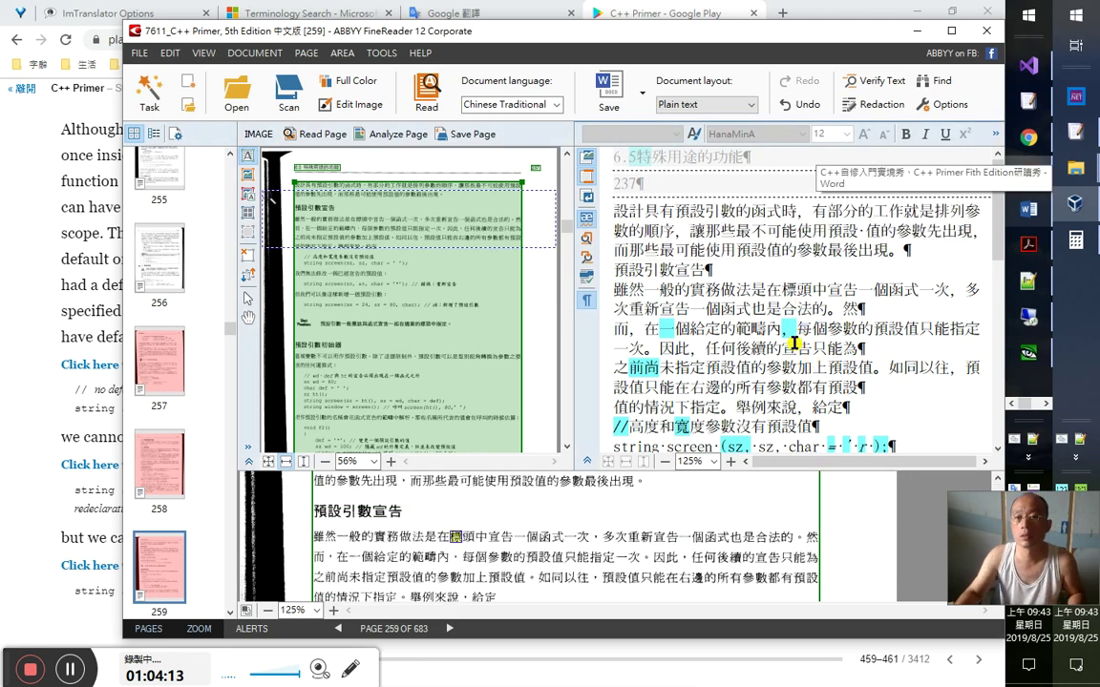
key(Left)
key(Left)
key(Left)
key(shift+Left)
key(shift+Left)
key(shift+Left)
key(Right)
key(Right)
key(Right)
key(Right)
key(Right)
key(Right)
key(Right)
key(Right)
key(Right)
key(Right)
key(Right)
key(Right)
key(Right)
key(Right)
key(Right)
key(Right)
key(Right)
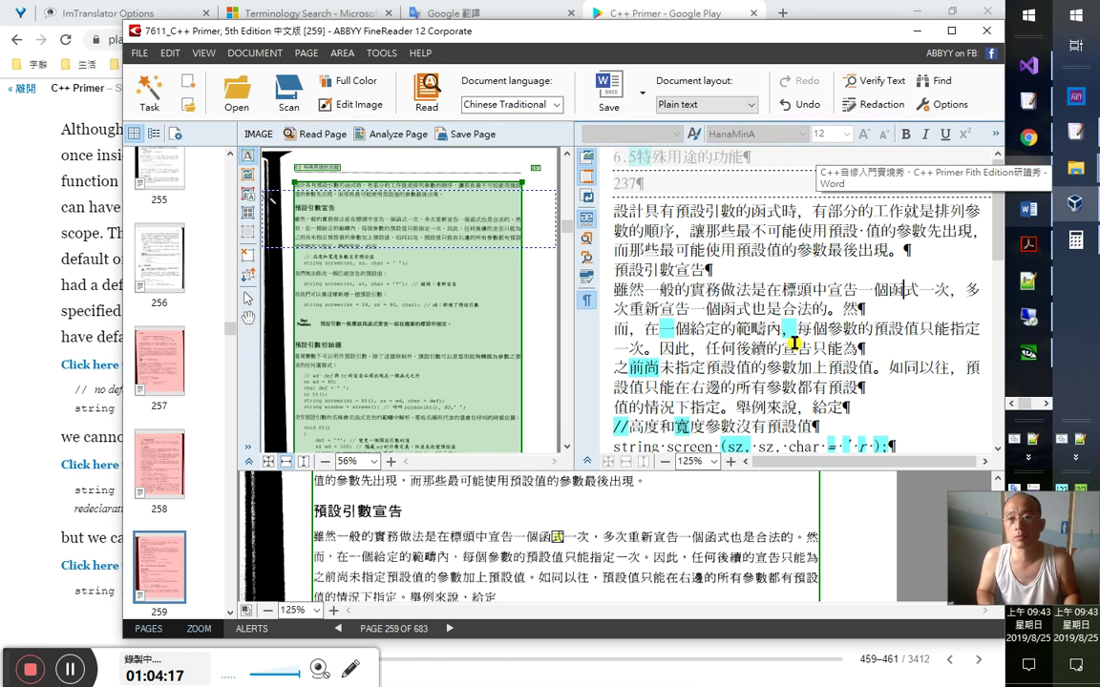
key(Left)
key(Left)
key(Left)
key(Left)
key(Left)
key(Left)
key(Left)
key(Left)
key(Left)
key(Left)
key(Left)
key(Left)
key(Left)
key(Left)
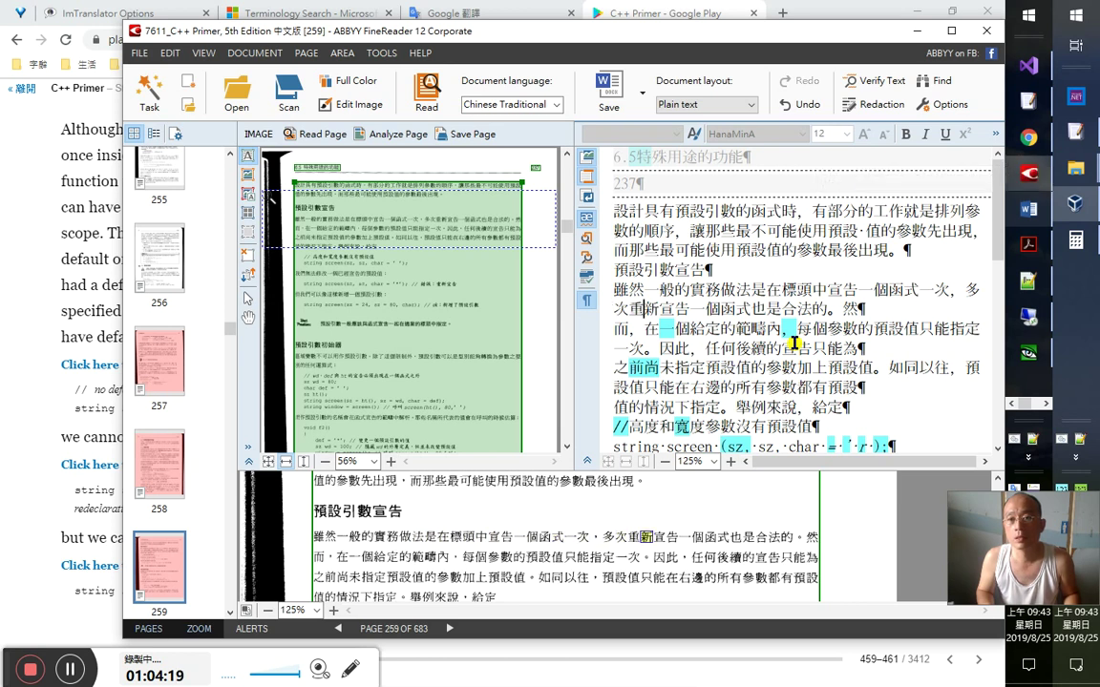
key(Right)
key(Right)
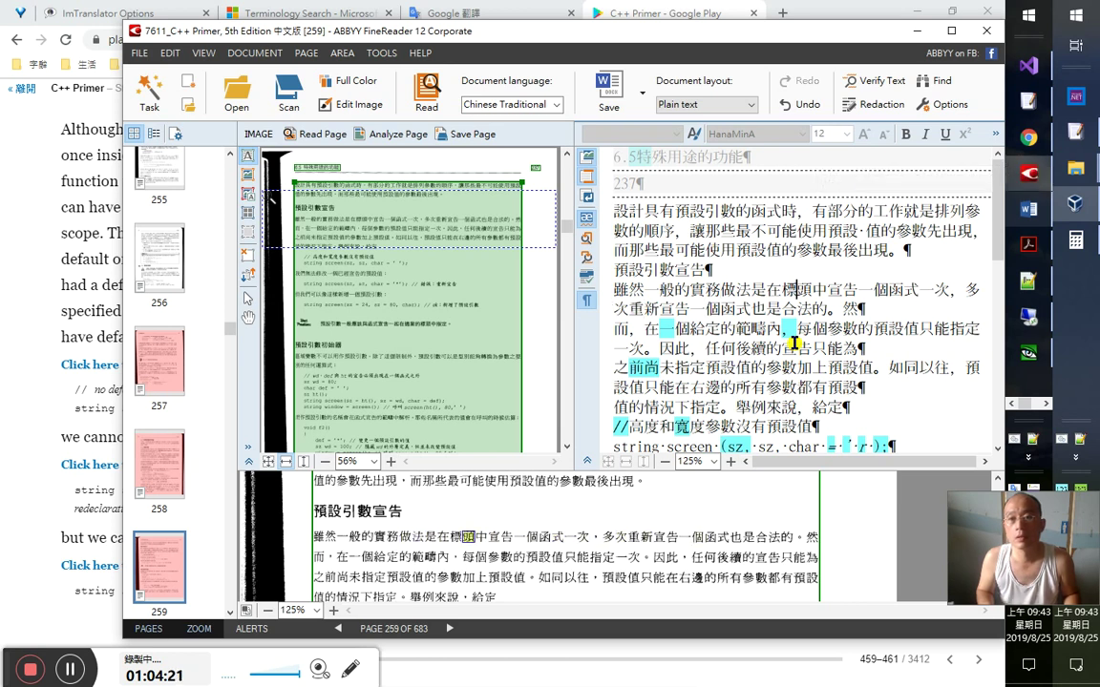
key(alt+Tab)
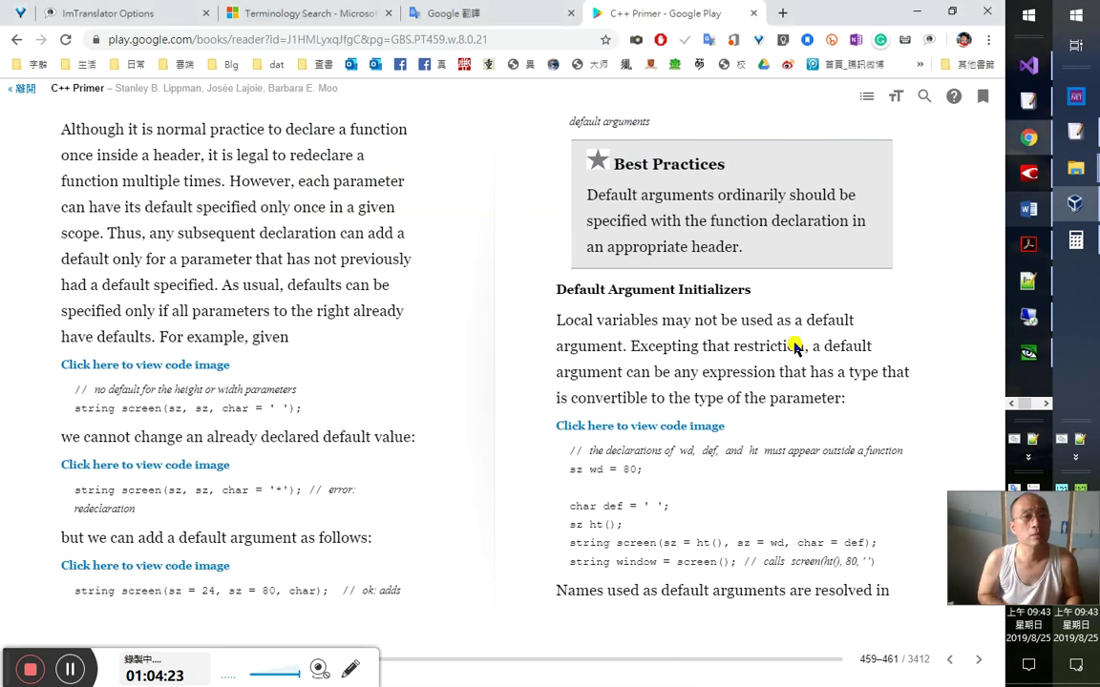
key(alt+Tab)
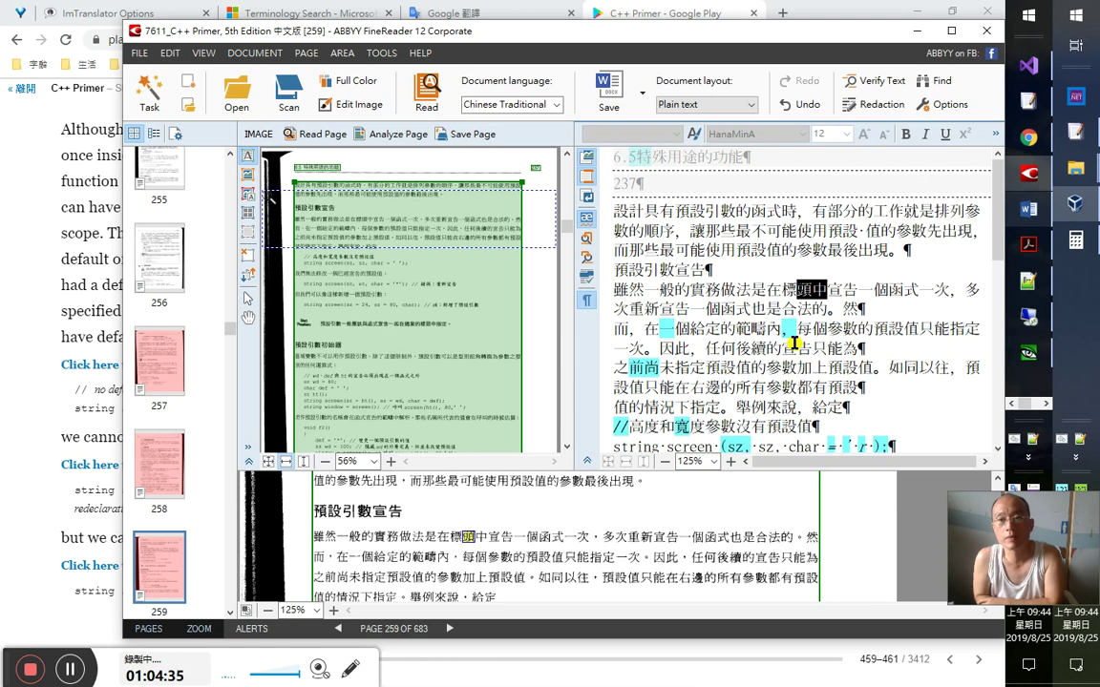
- Remove the paragraph break after "然" under "預設引數宣告" so it joins "而，在一個給定的範疇內", and select "重新" in the same paragraph
key(Right)
key(Down)
key(End)
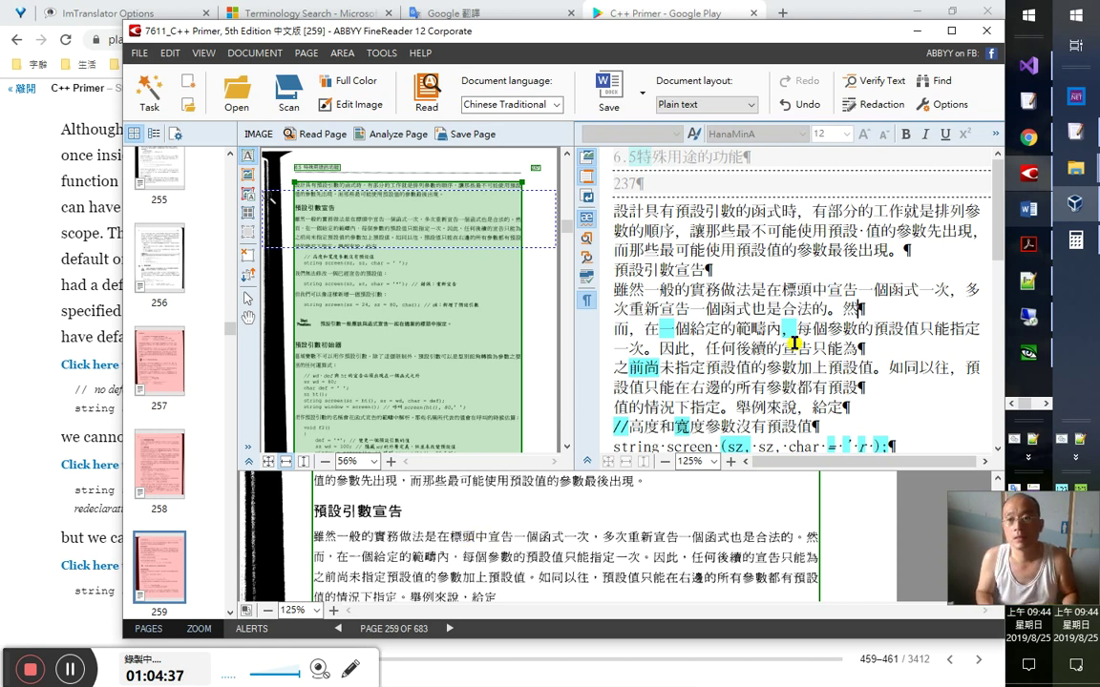
key(Delete)
key(Home)
key(Right)
key(shift+Right)
key(shift+Right)
key(shift+Right)
key(shift+Right)
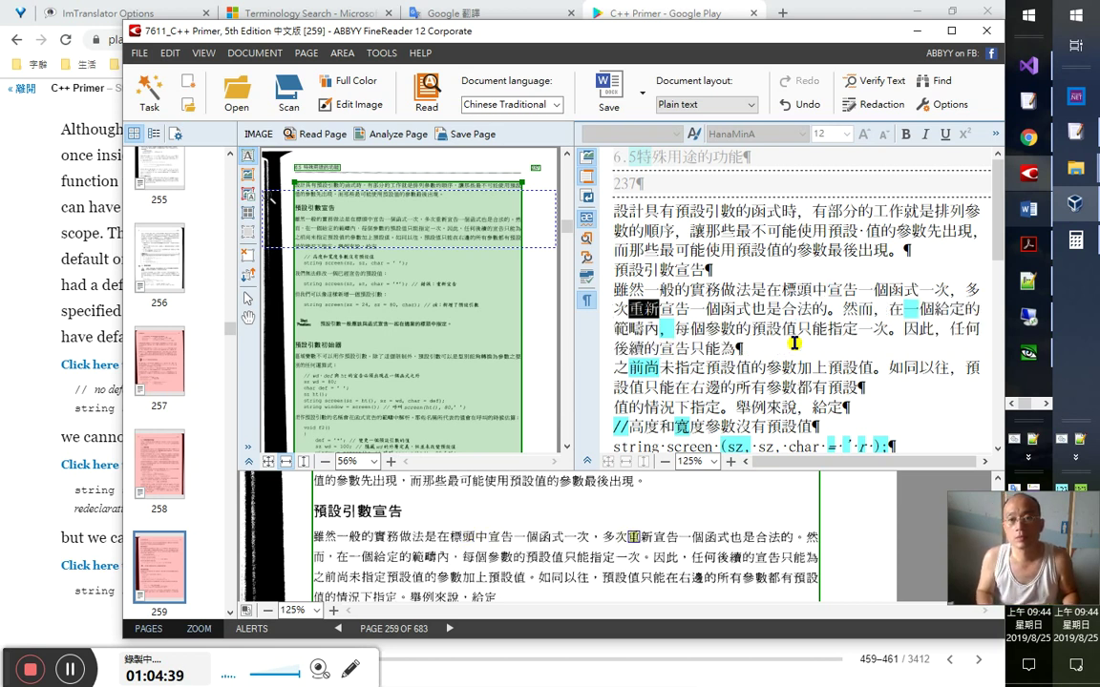
- Switch to the Word notes and add the time mark "1：4：30" and the term "重新宣告" below the Default Argument Declarations heading
key(alt+Tab)
key(alt+Tab)
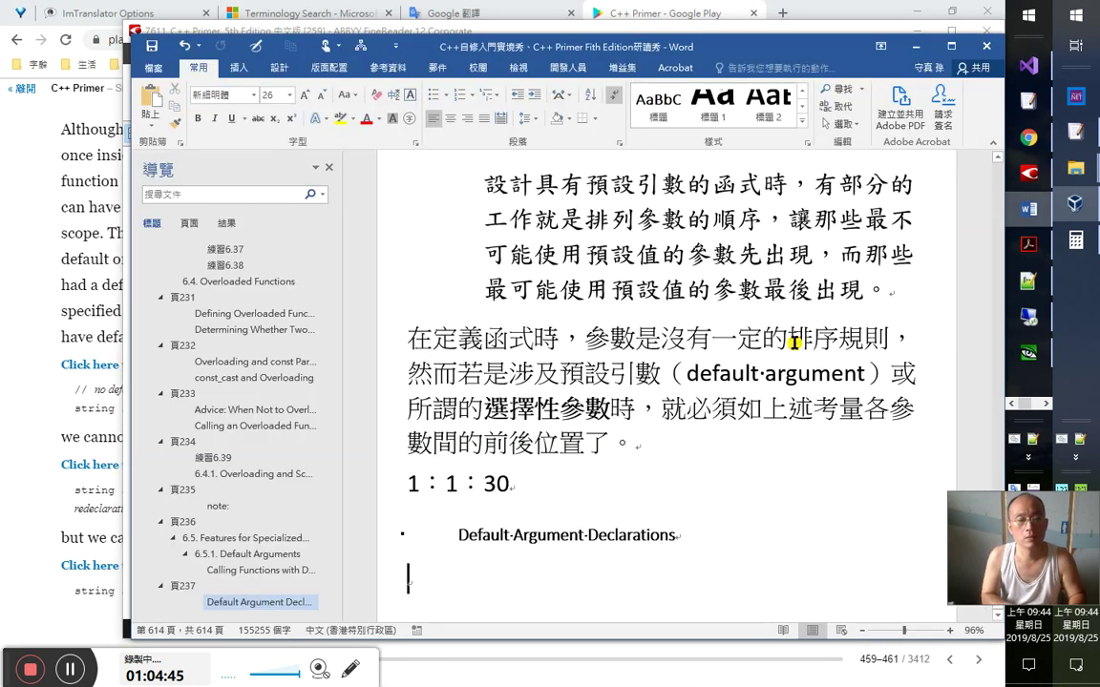
key(Return)
text(1：4：)
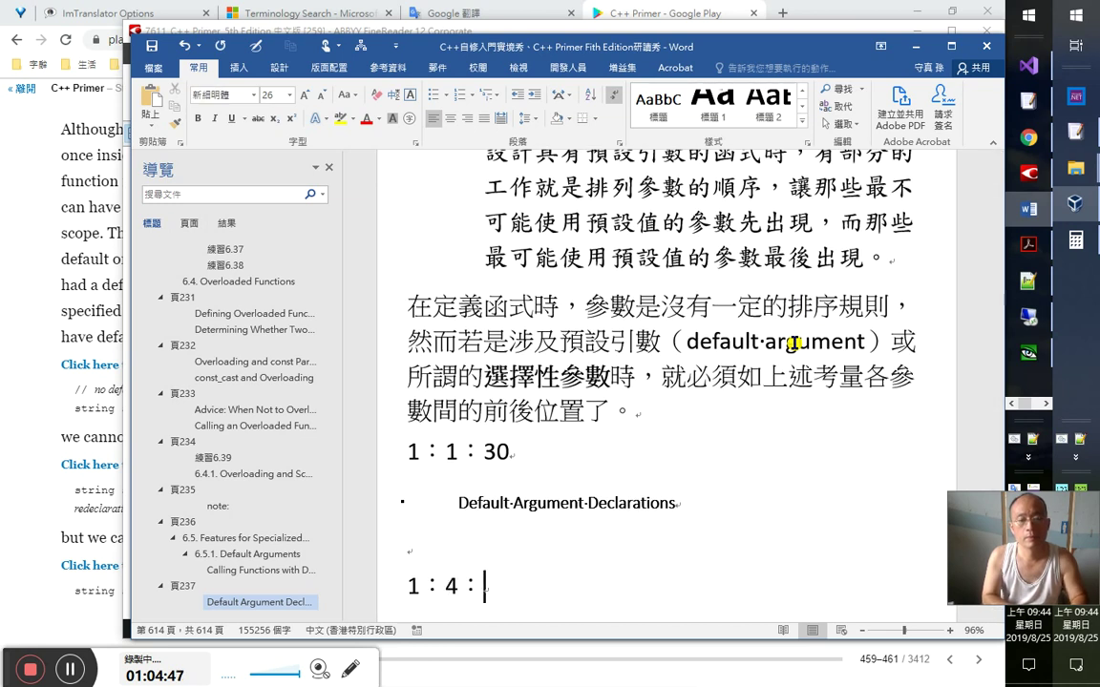
text(30)
key(Return)
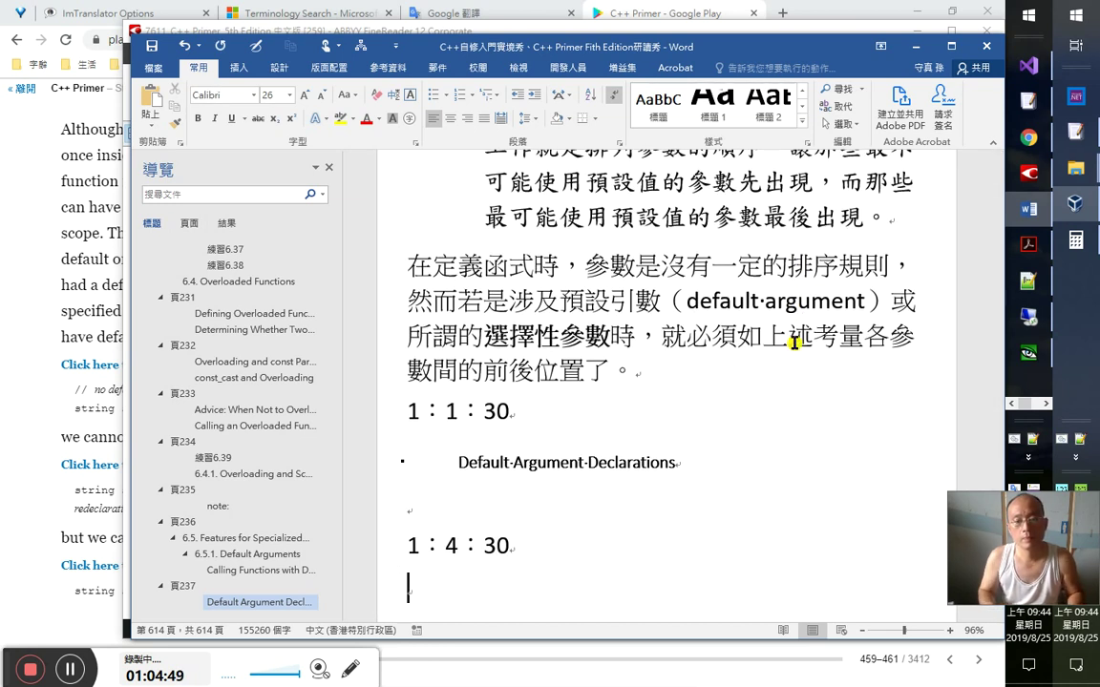
text(重新宣告)
- Copy "redeclare" from the C++ Primer e-book in Chrome and paste it after "重新宣告" in the Word notes, ending the line
click(35, 223)
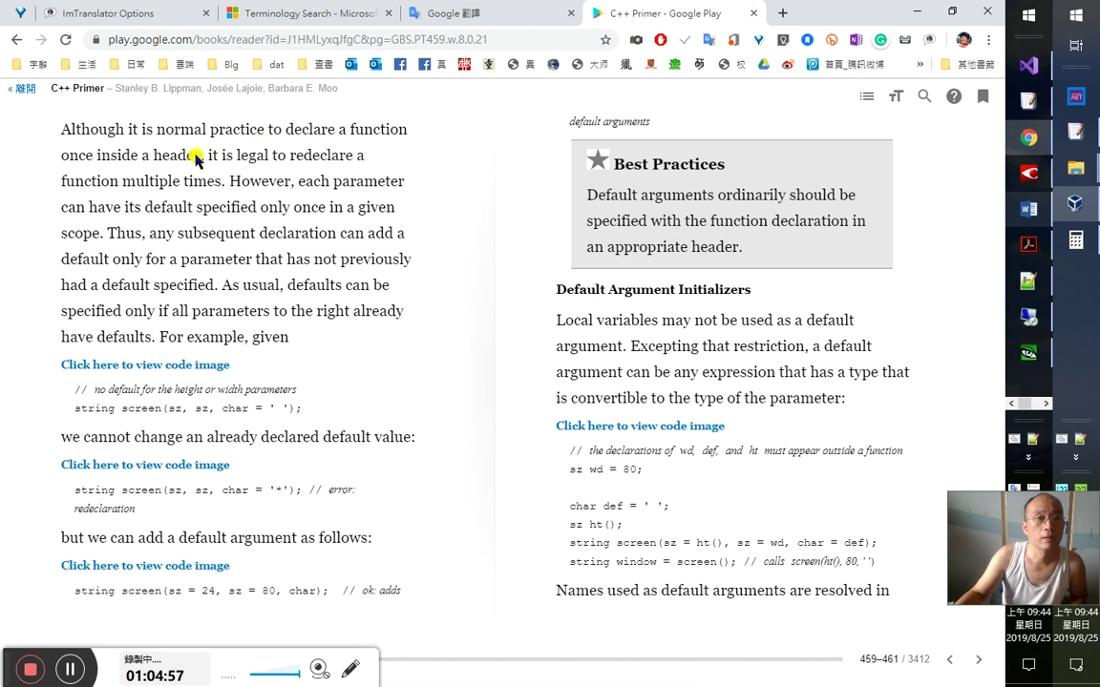
double_click(320, 155)
key(ctrl+c)
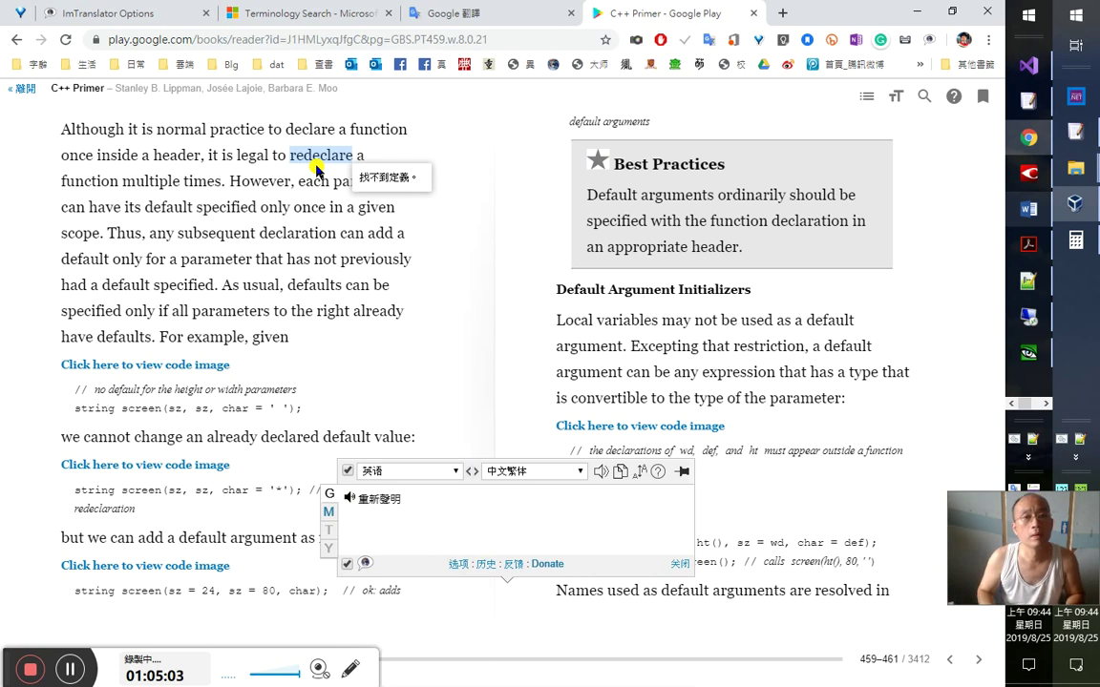
key(alt+Tab)
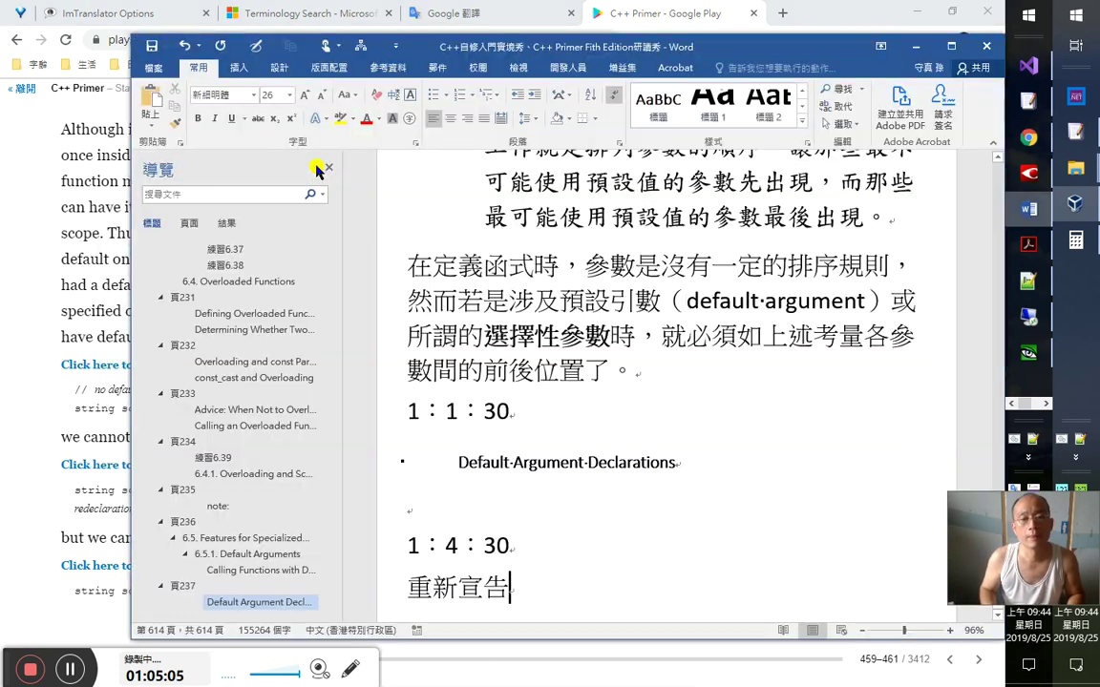
key(ctrl+v)
key(Return)
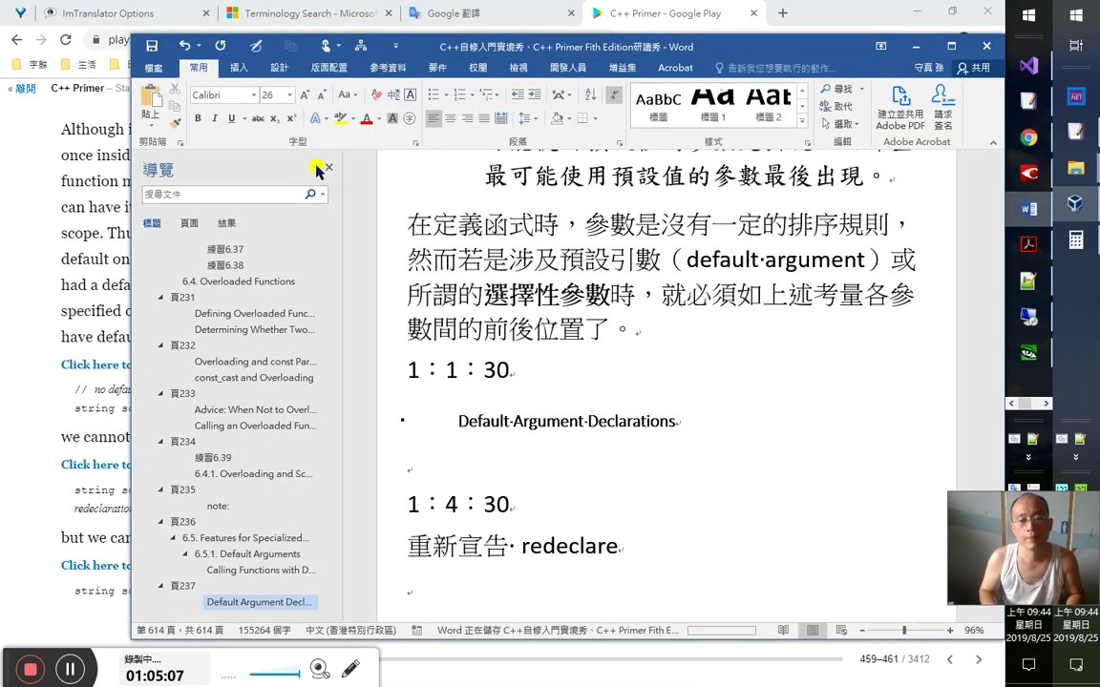
- Return to the e-book in Chrome, close the translation pop-up and look up "subsequent" in the redeclaration paragraph
key(alt+Tab)
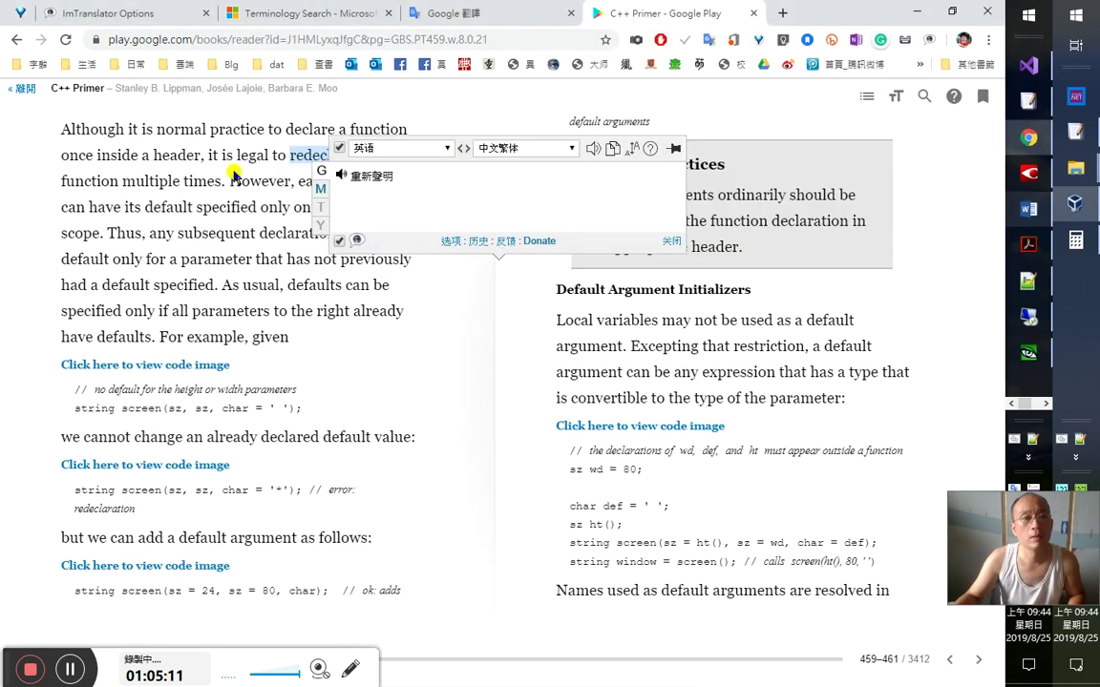
key(Escape)
key(alt)
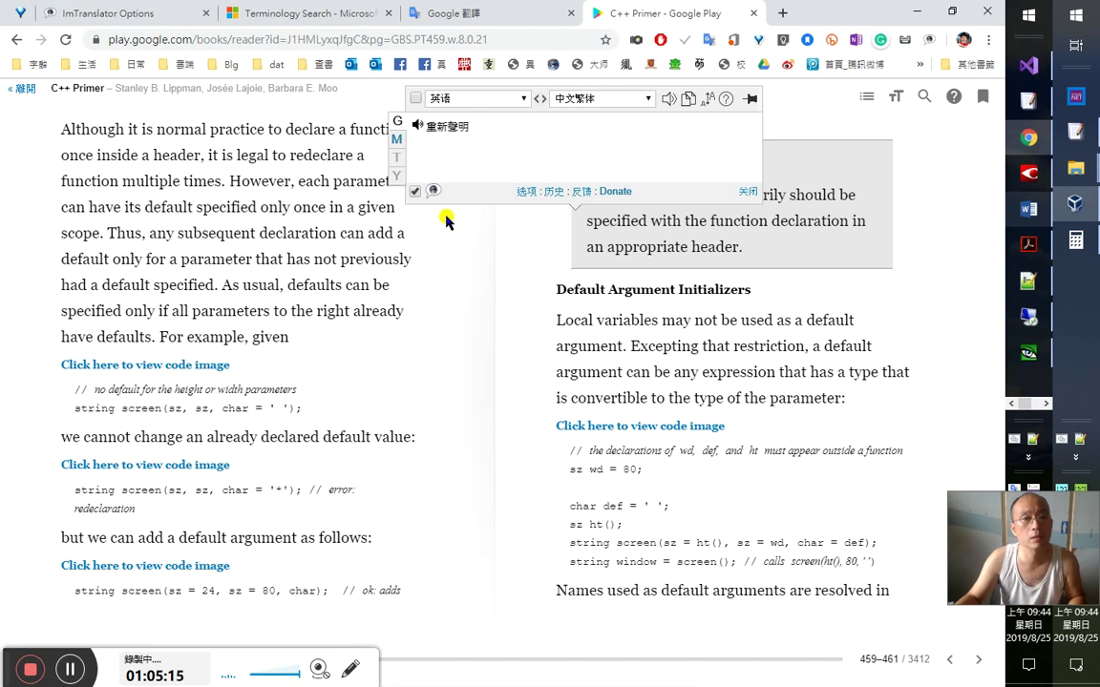
click(442, 220)
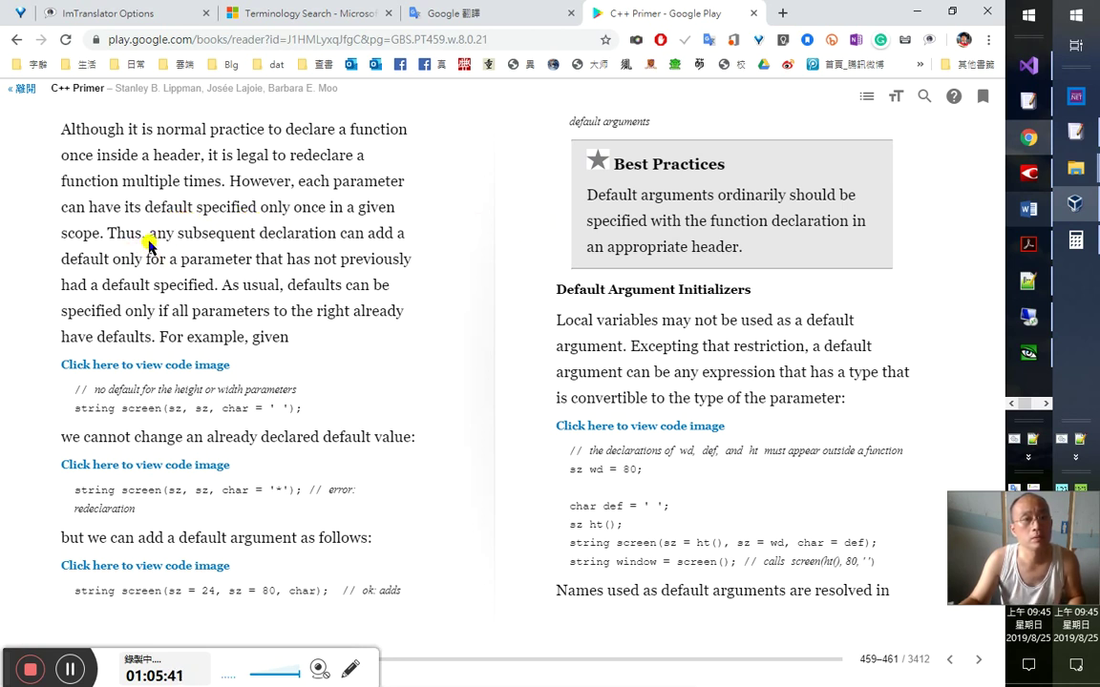
double_click(237, 235)
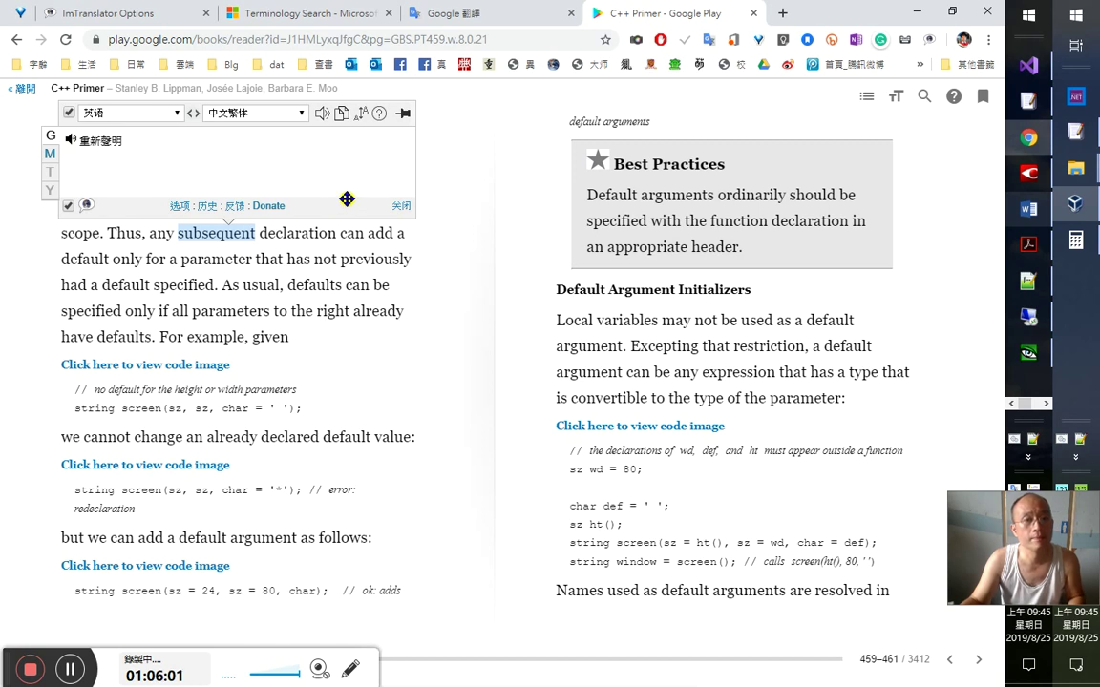
key(Escape)
- Switch to the Word notes and write "雖然函式可以重新（或重覆）宣告，但一旦" on the line below "重新宣告 redeclare"
key(alt+Tab)
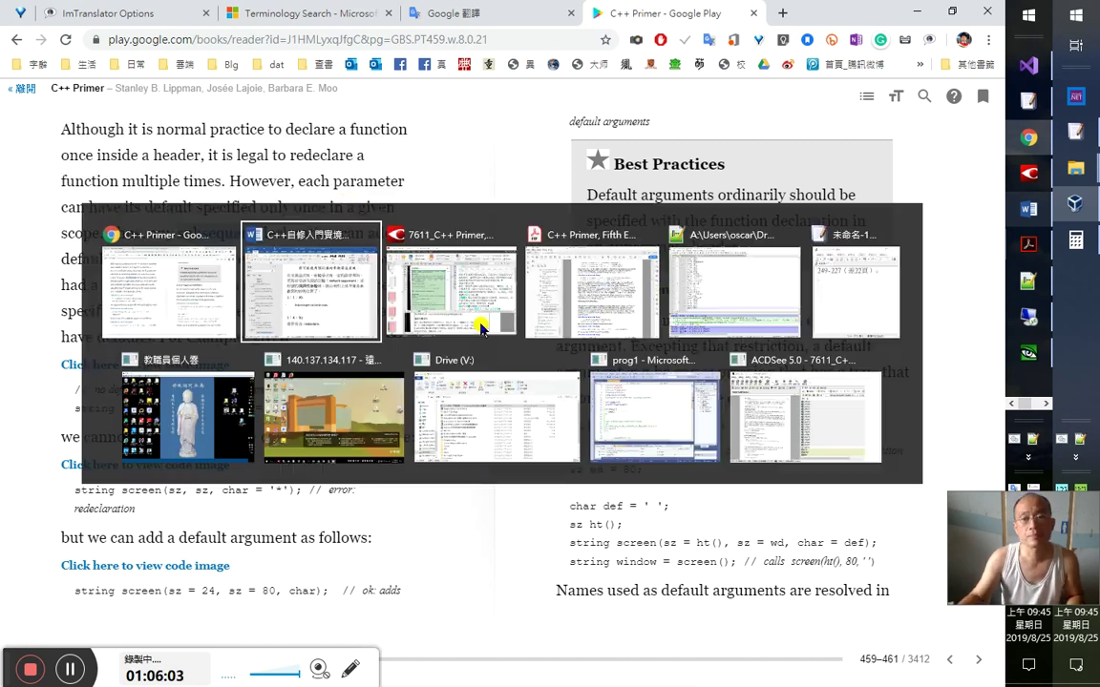
text(雖)
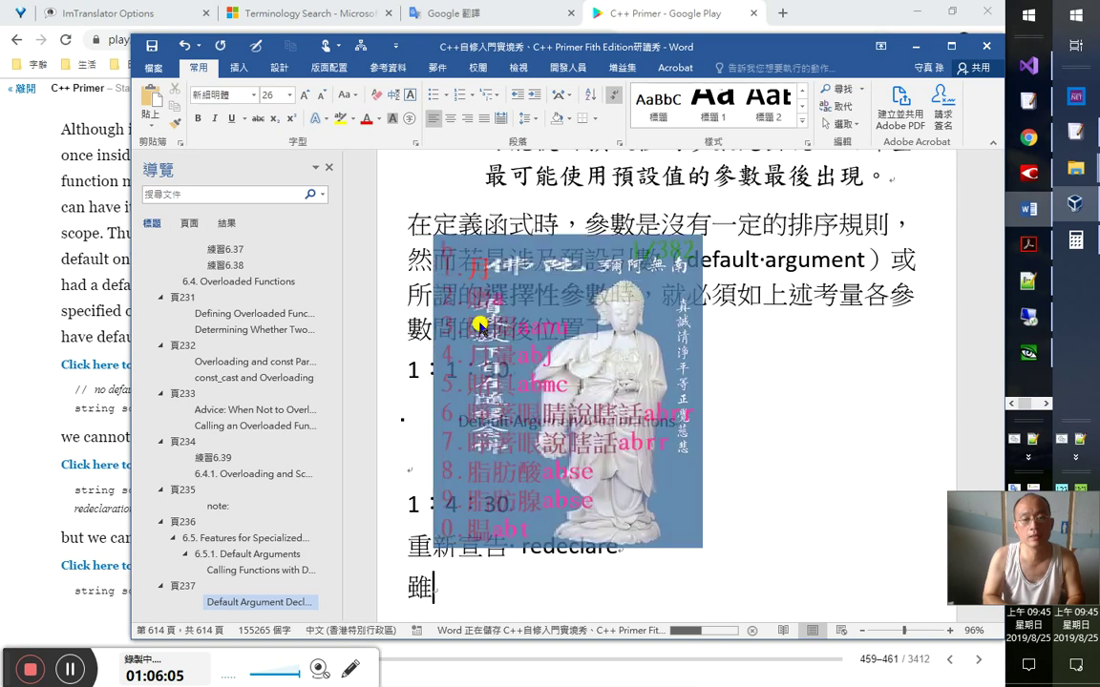
text(然函式)
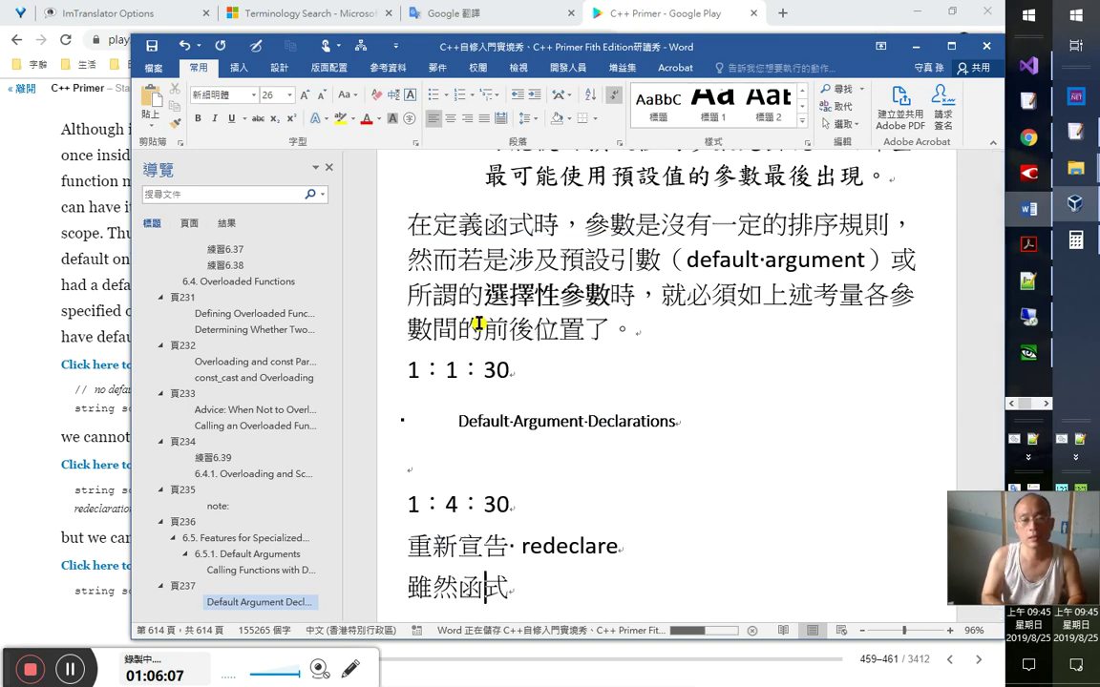
text(可以)
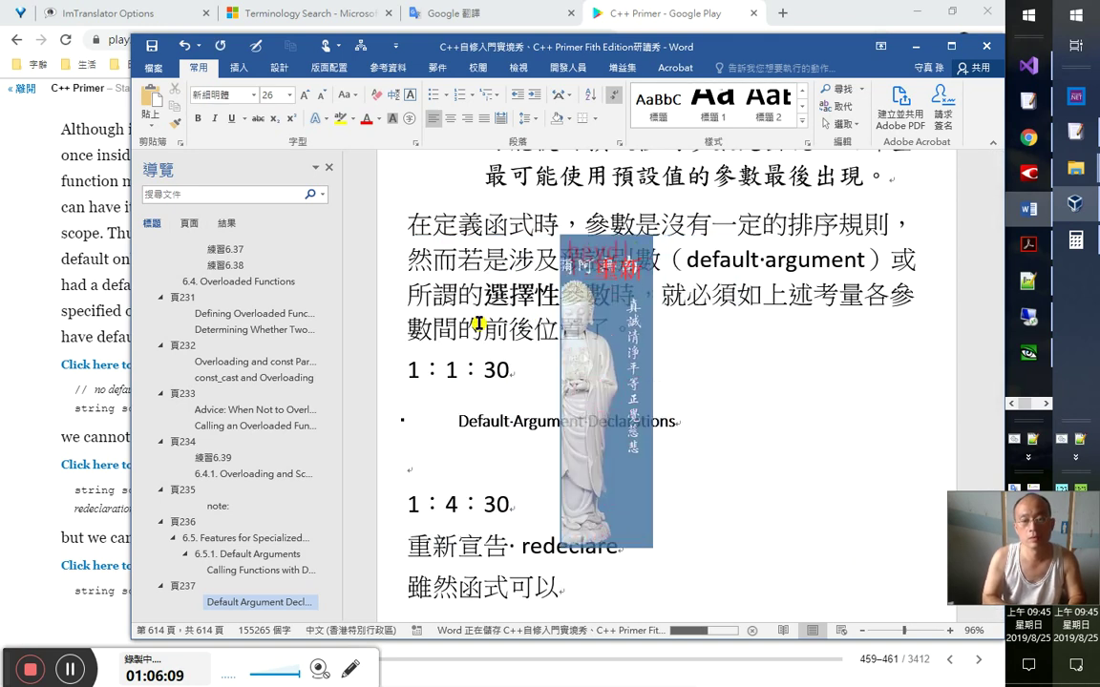
text(重新（)
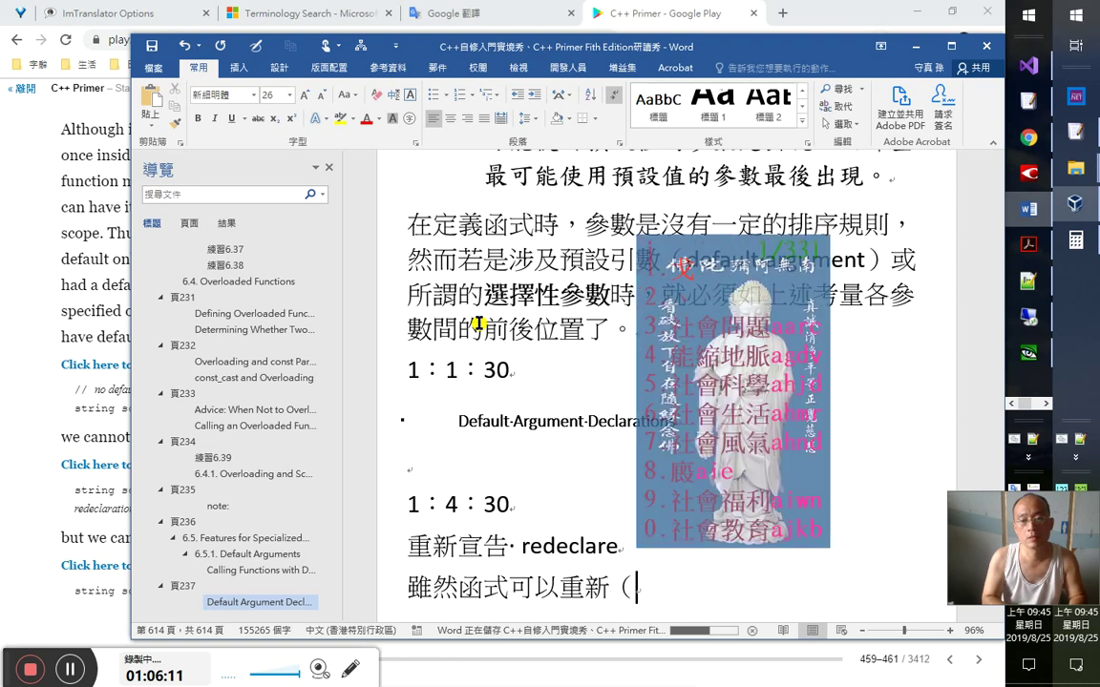
text(或重覆）)
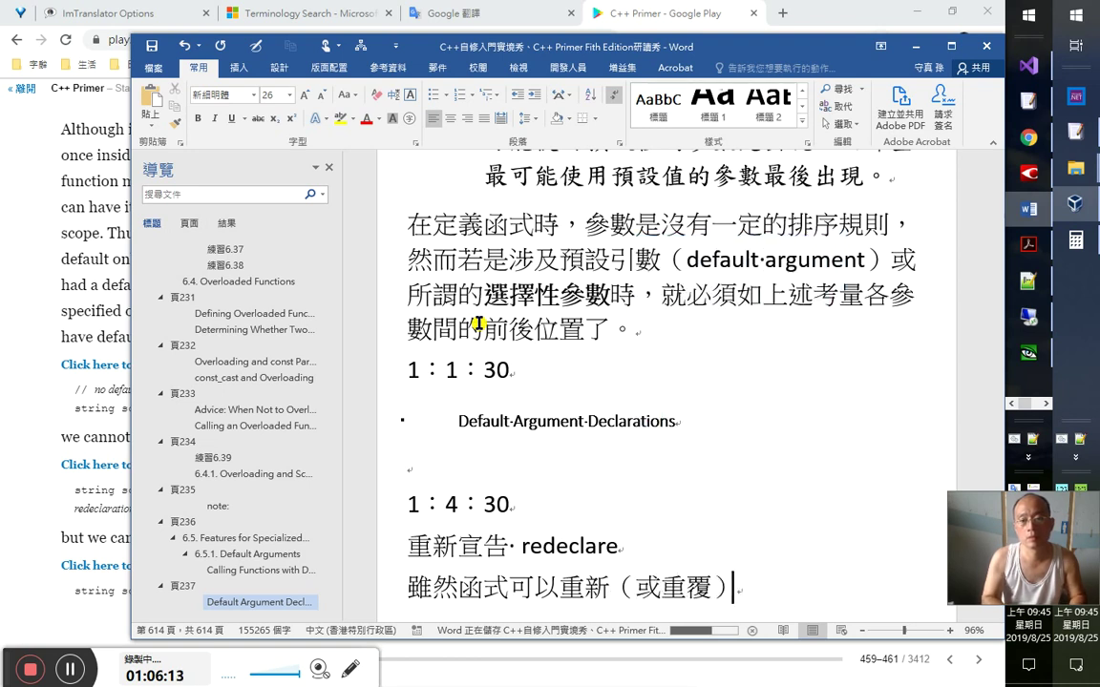
text(宣告，)
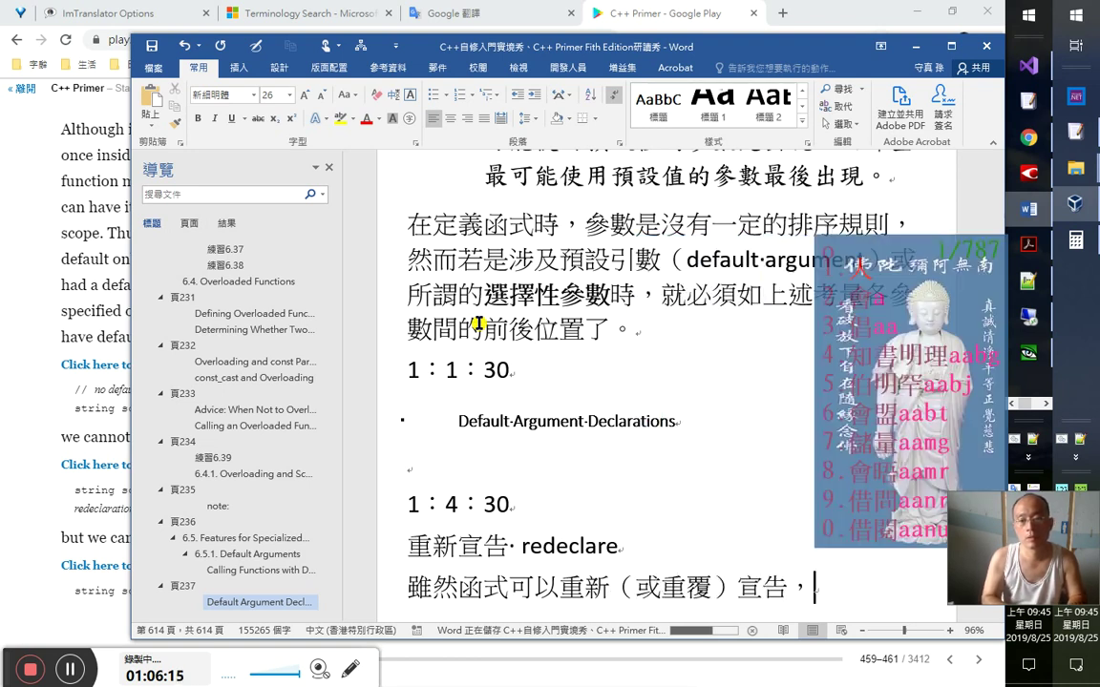
text(但一旦)
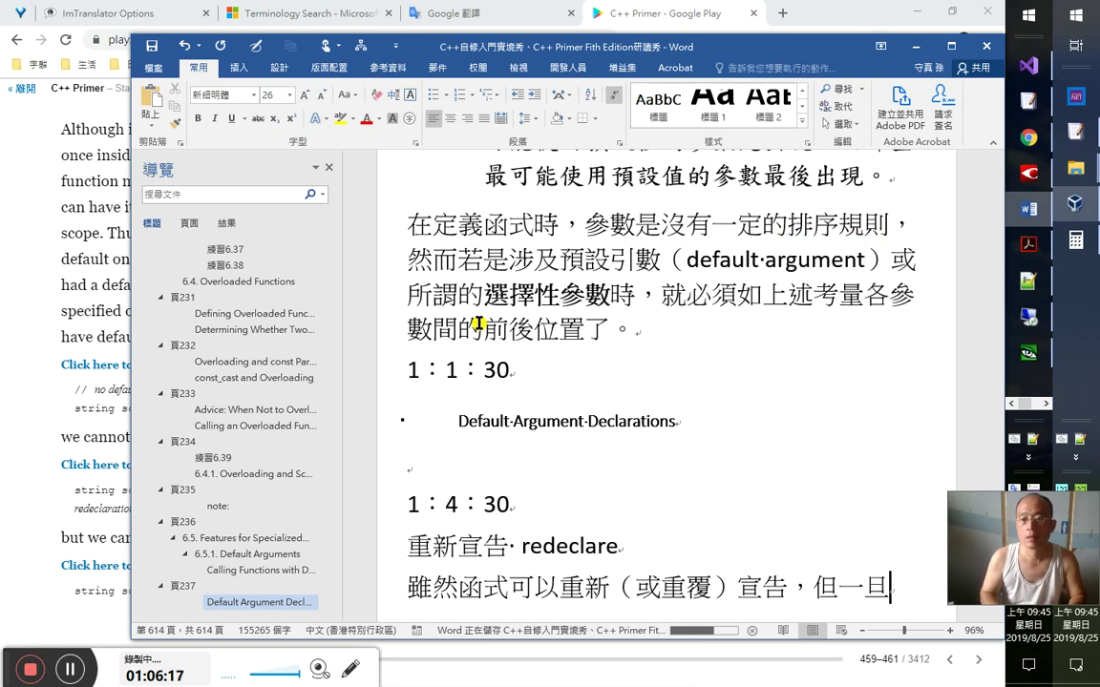
key(shift+Left)
key(shift+Left)
text(mam)
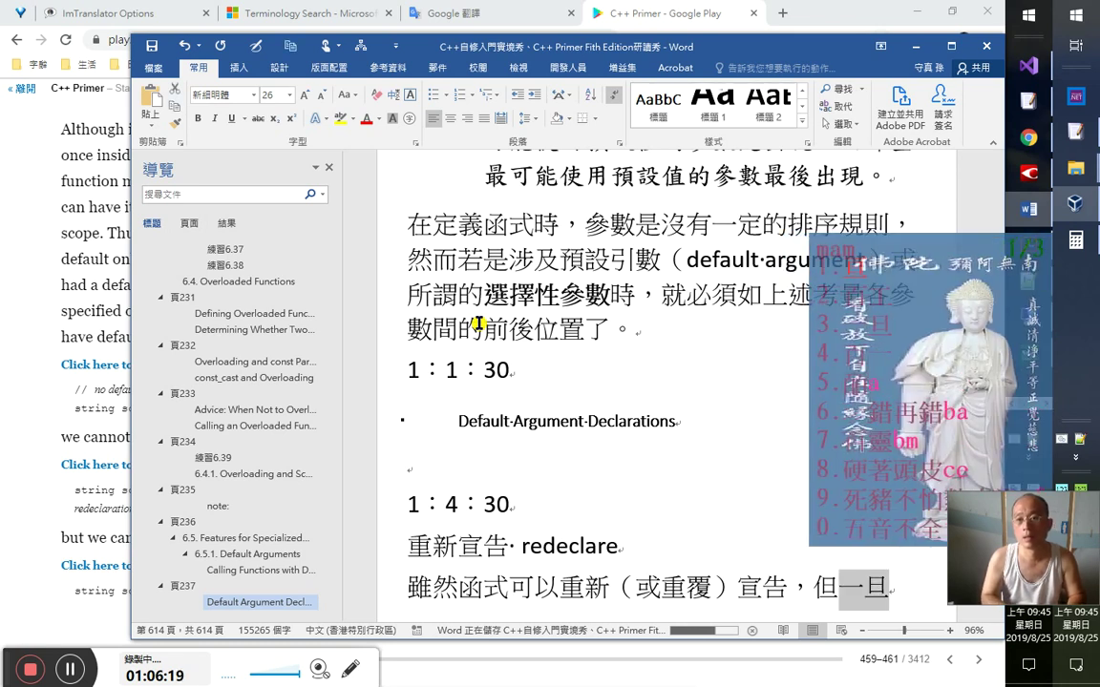
text(百工)
key(shift+Left)
key(shift+Left)
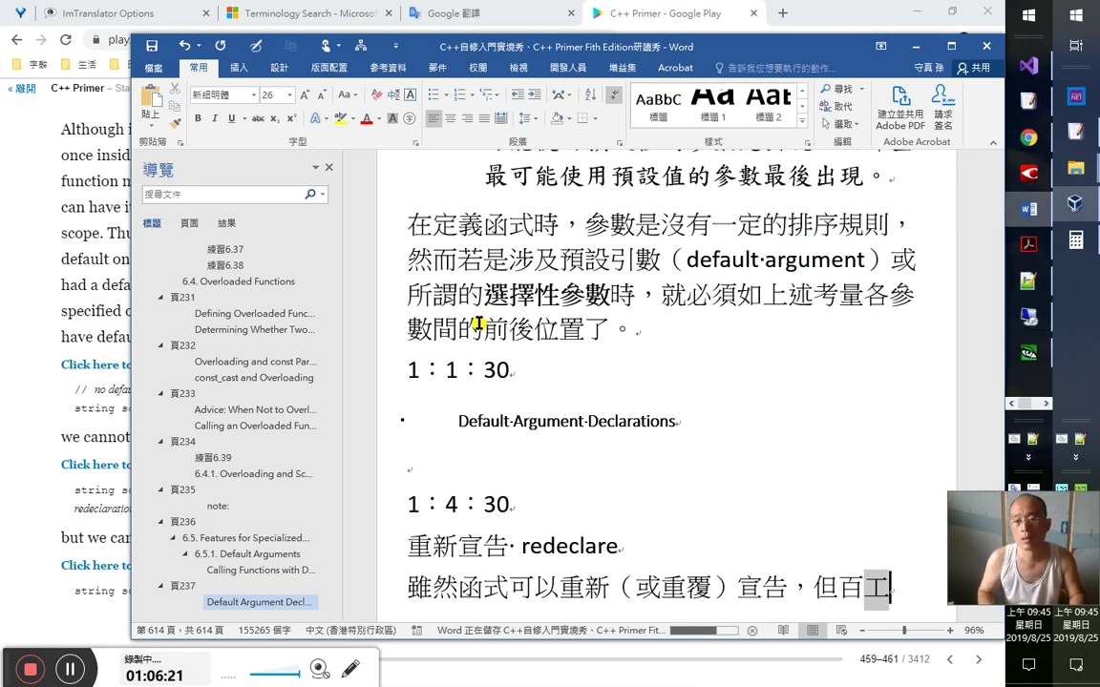
text(m)
key(Escape)
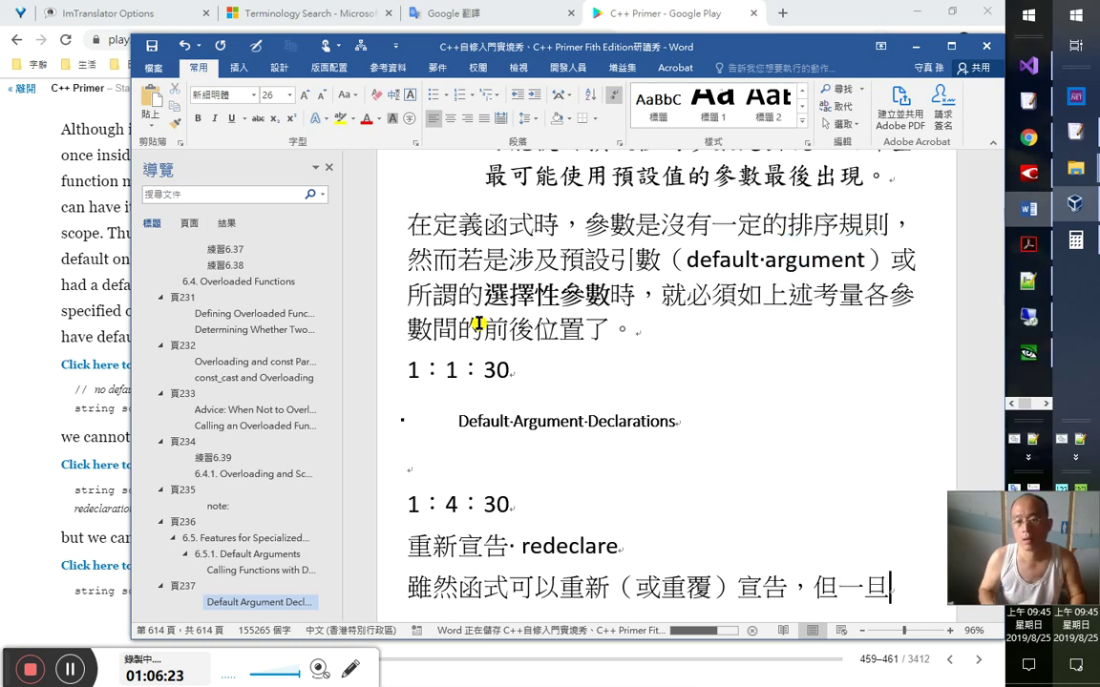
- Continue the sentence after "但一旦" with "一個函式", removing the mistyped characters
text(一個)
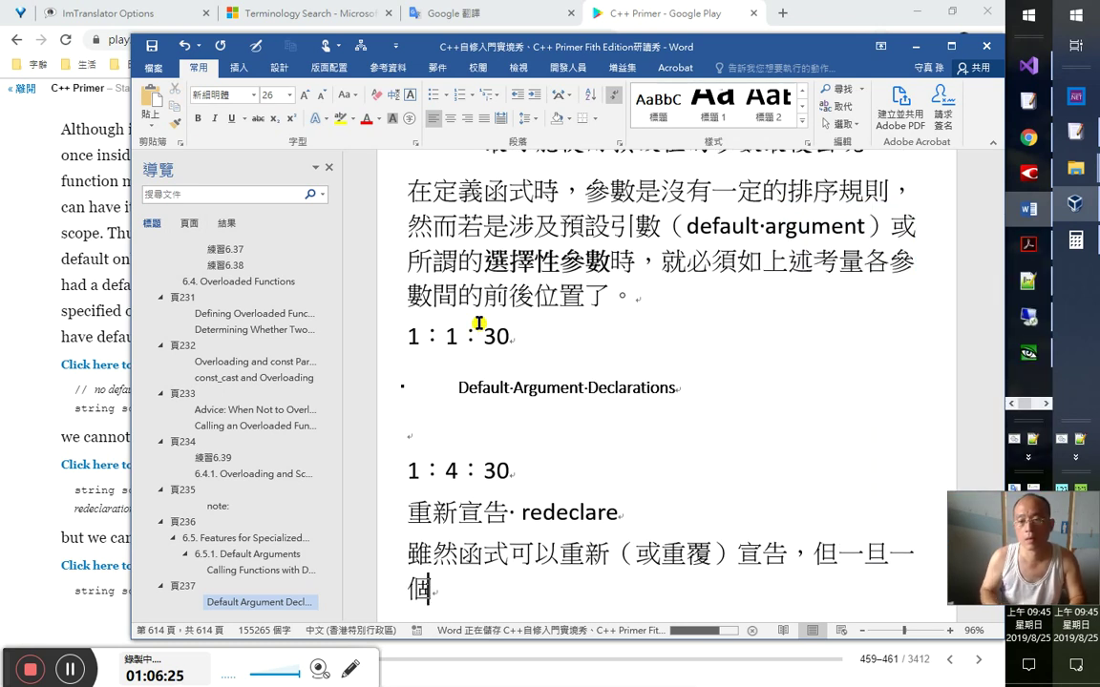
key(Right)
key(Right)
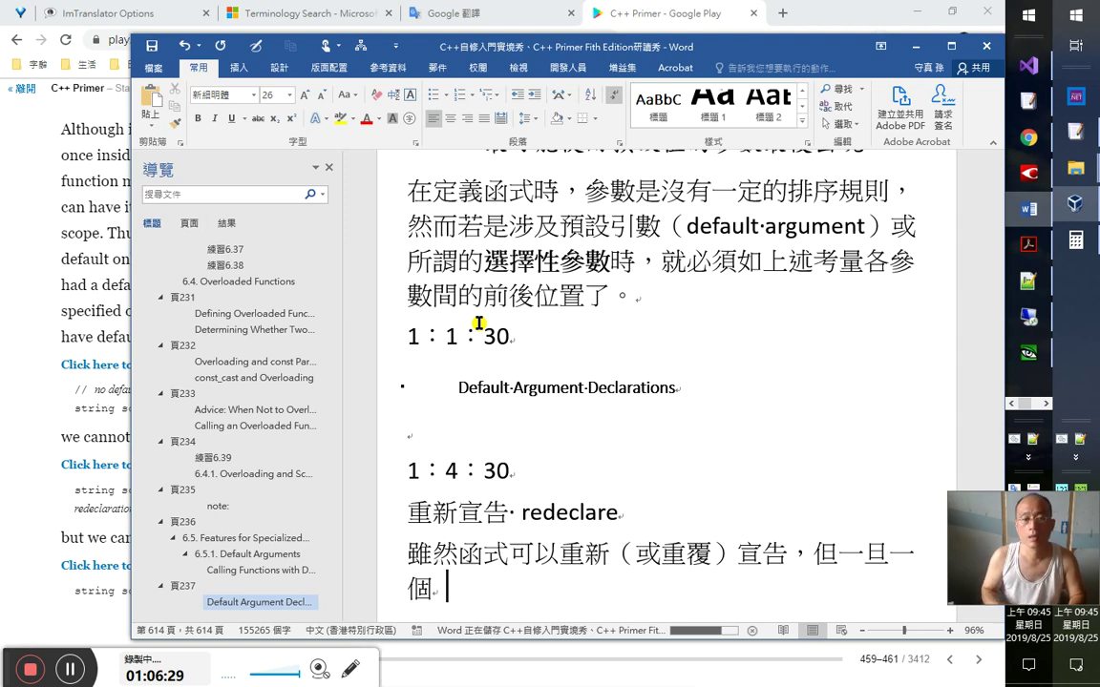
text(弘一)
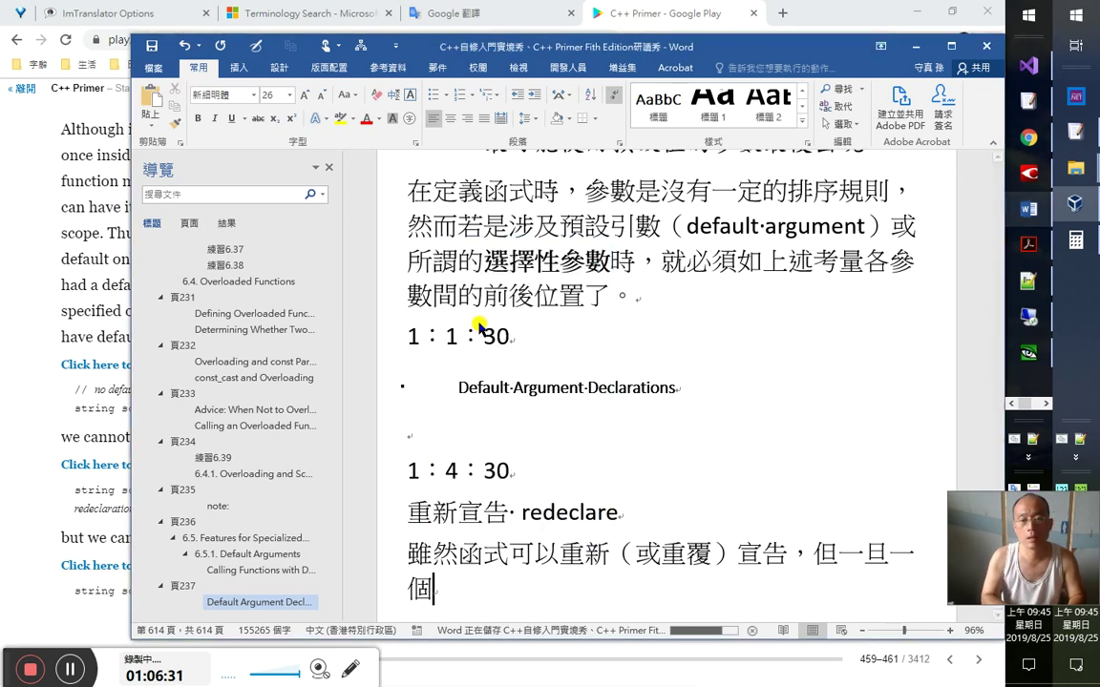
key(BackSpace)
key(BackSpace)
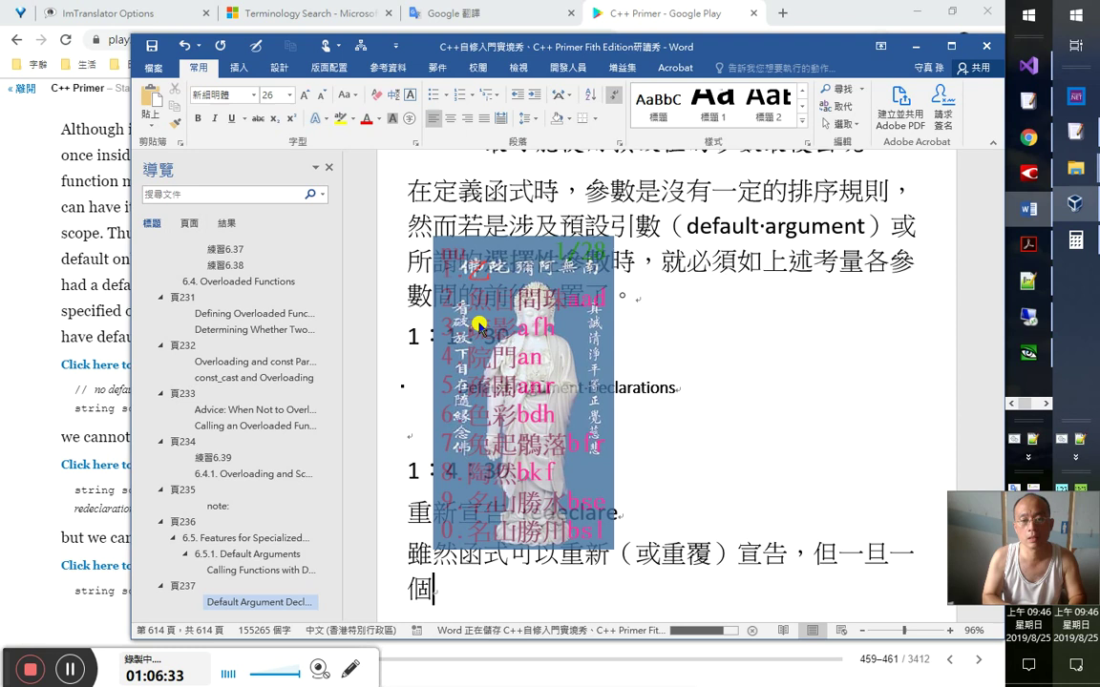
text(乙)
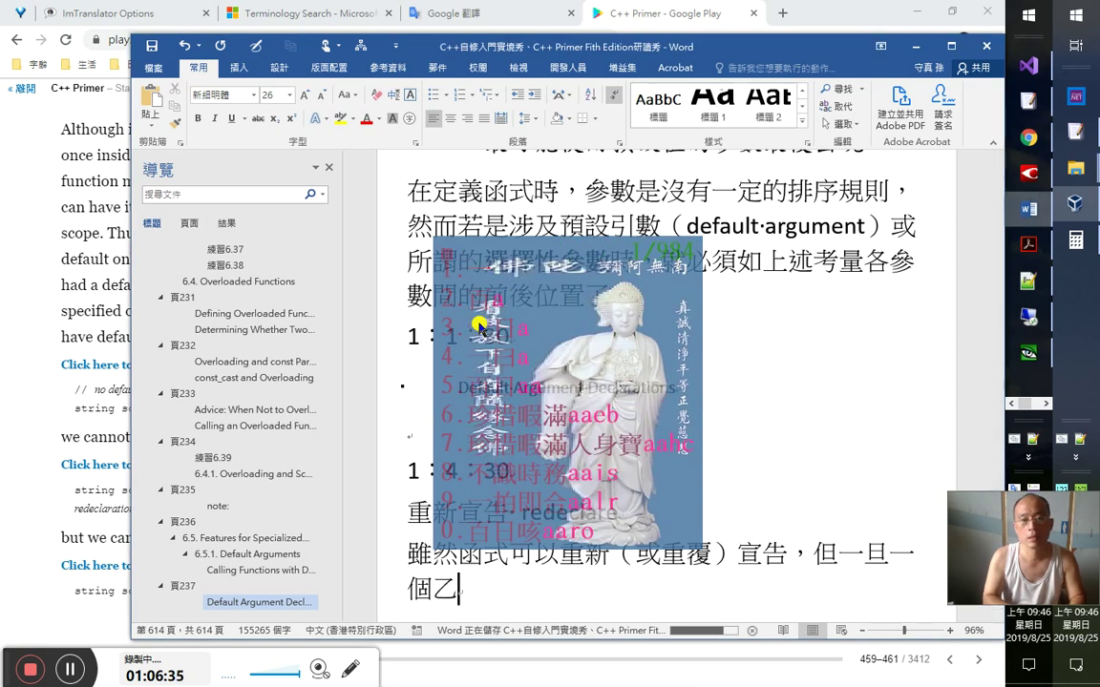
key(BackSpace)
text(函式)
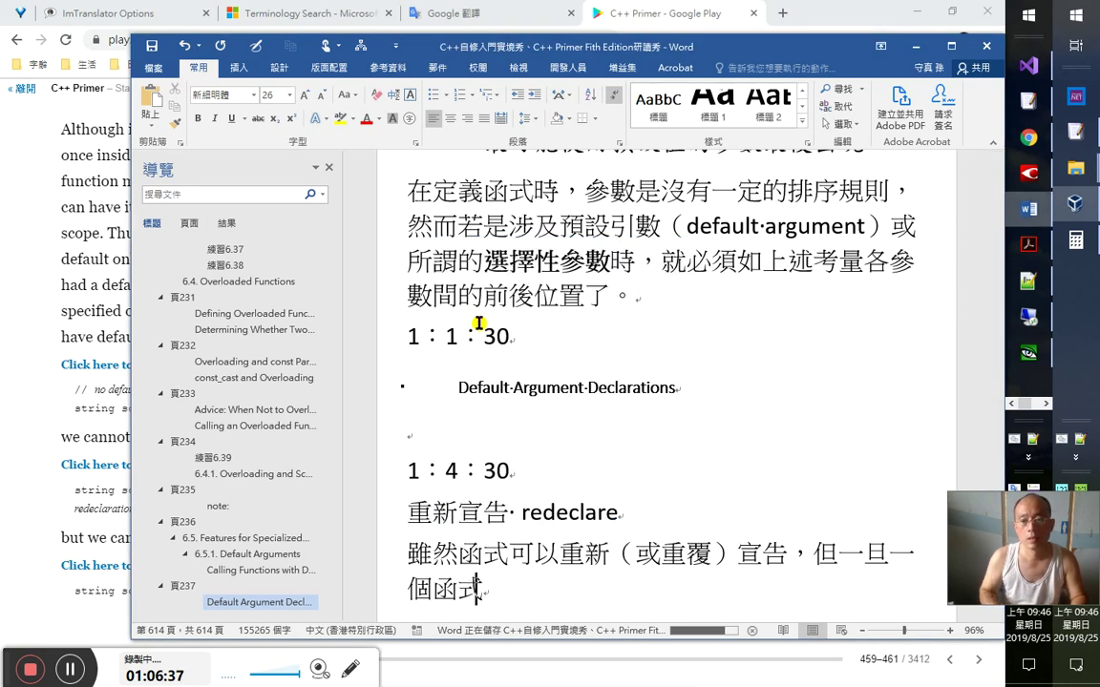
- Change the phrase after "但一旦" in the Word notes to "其中一個參數已經", replacing "函式"
text(其中)
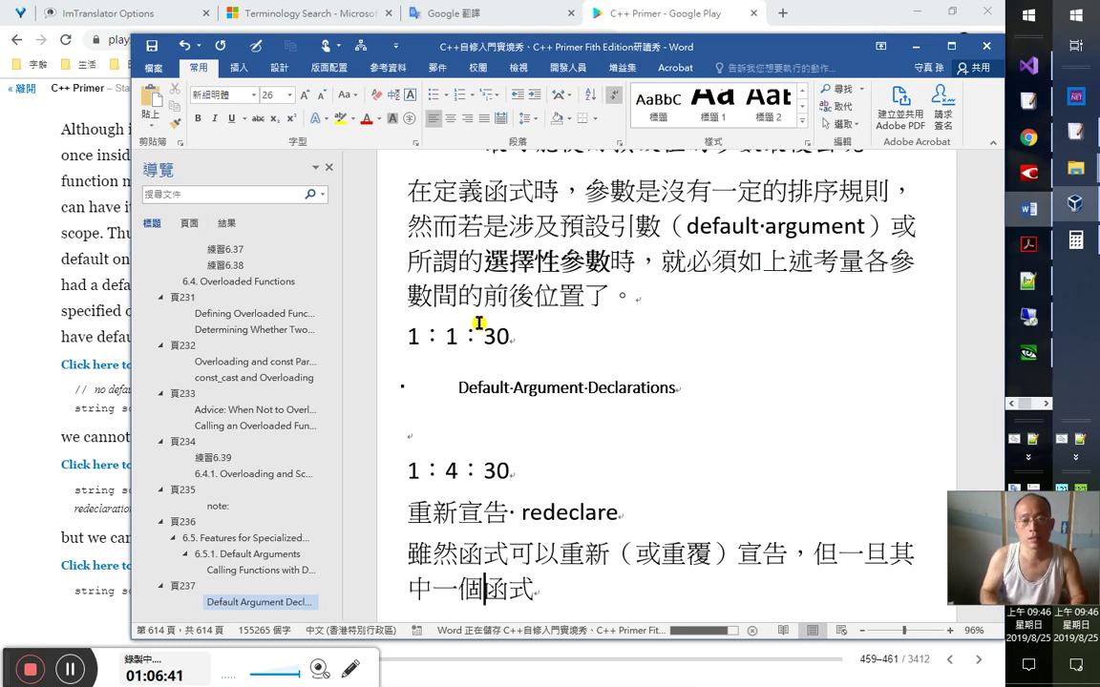
key(Delete)
key(Delete)
text(戊)
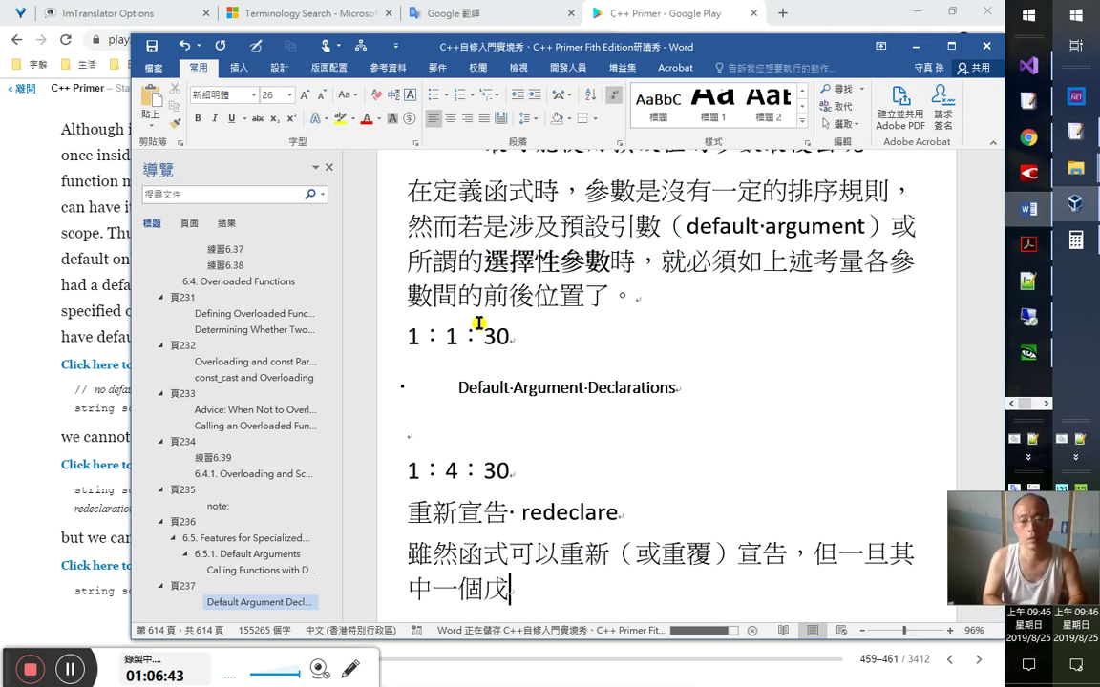
key(BackSpace)
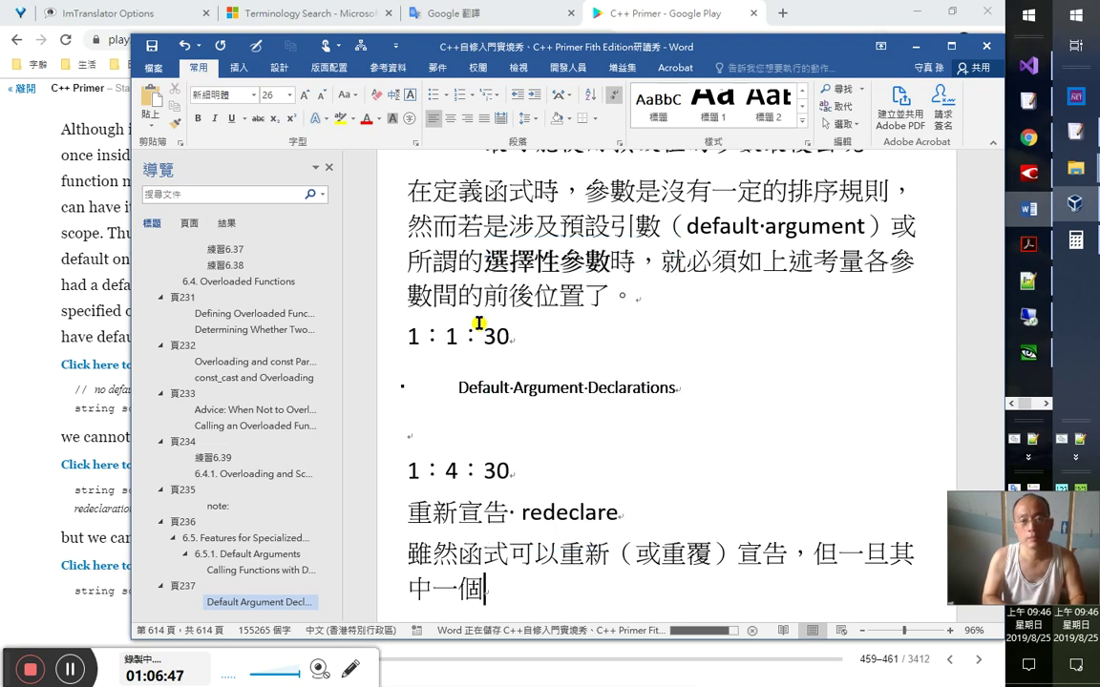
text(v)
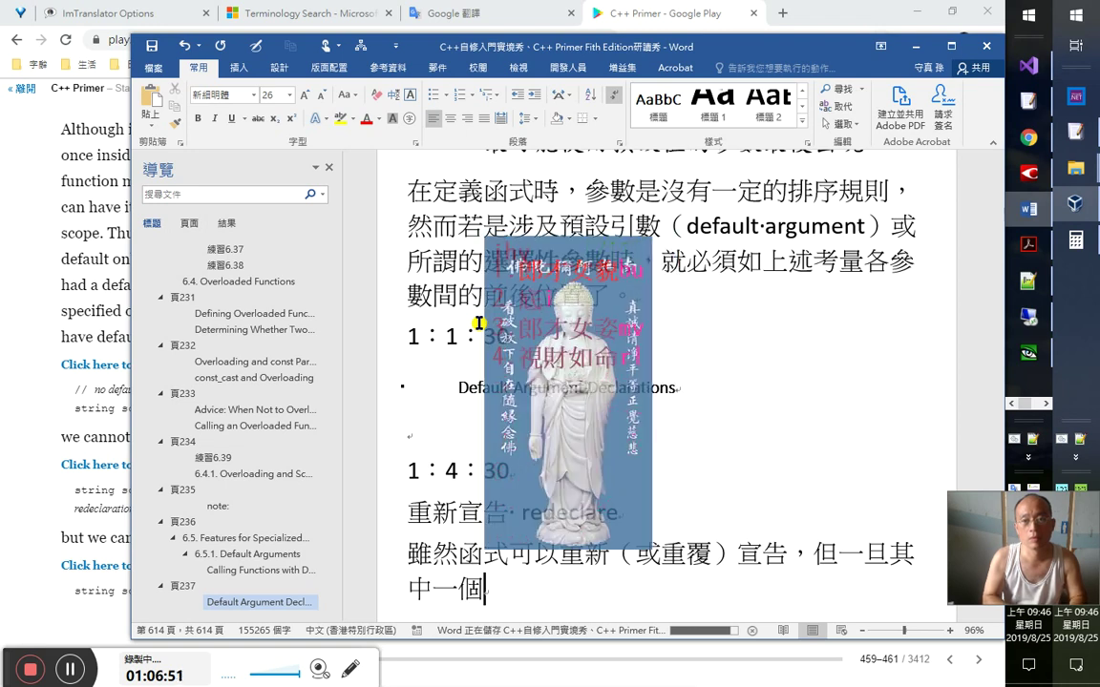
text(參數已經)
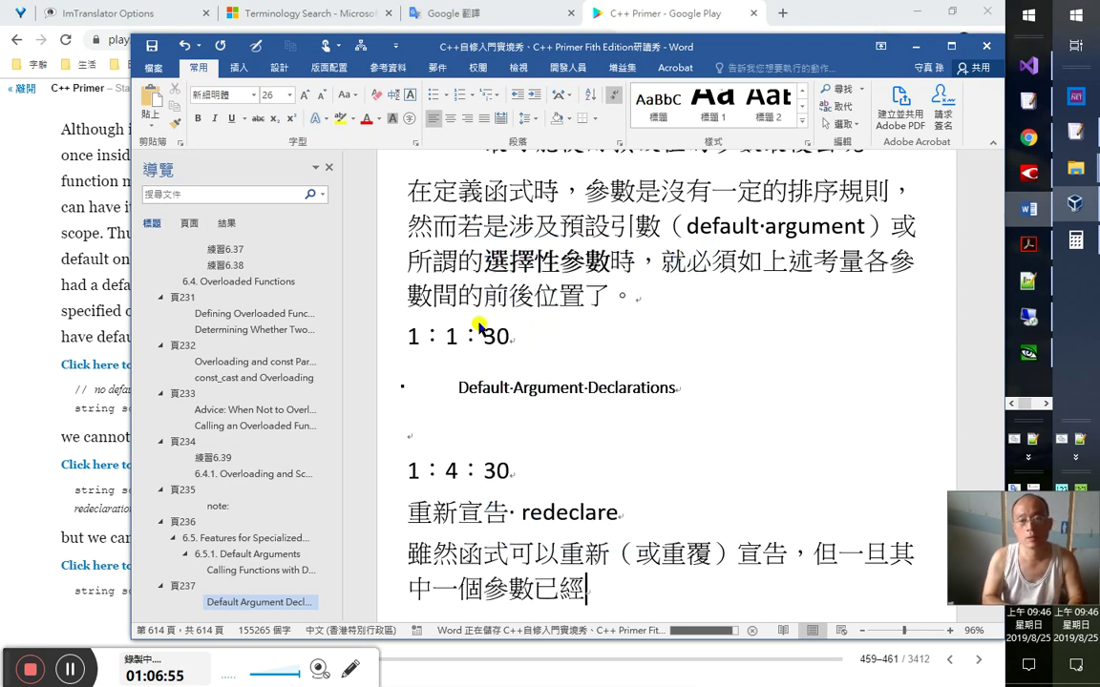
- Continue the sentence after "已經" with "設定了預設值，那麼後來", removing the stray "的" at its end
text(yejmo)
text(設定)
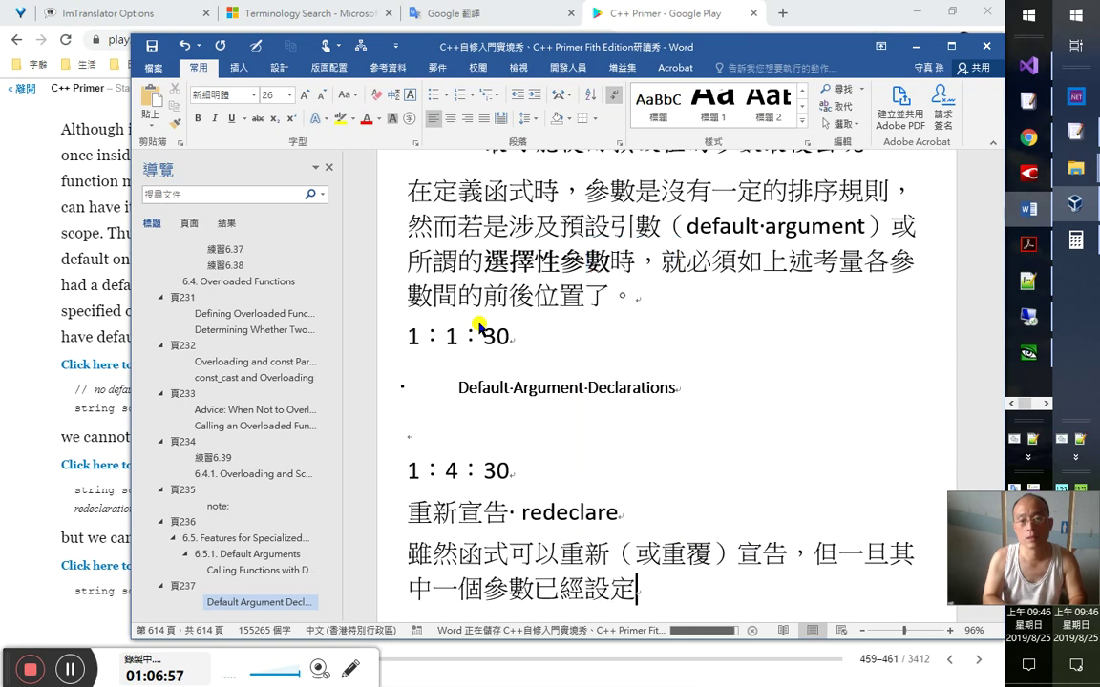
text(nc)
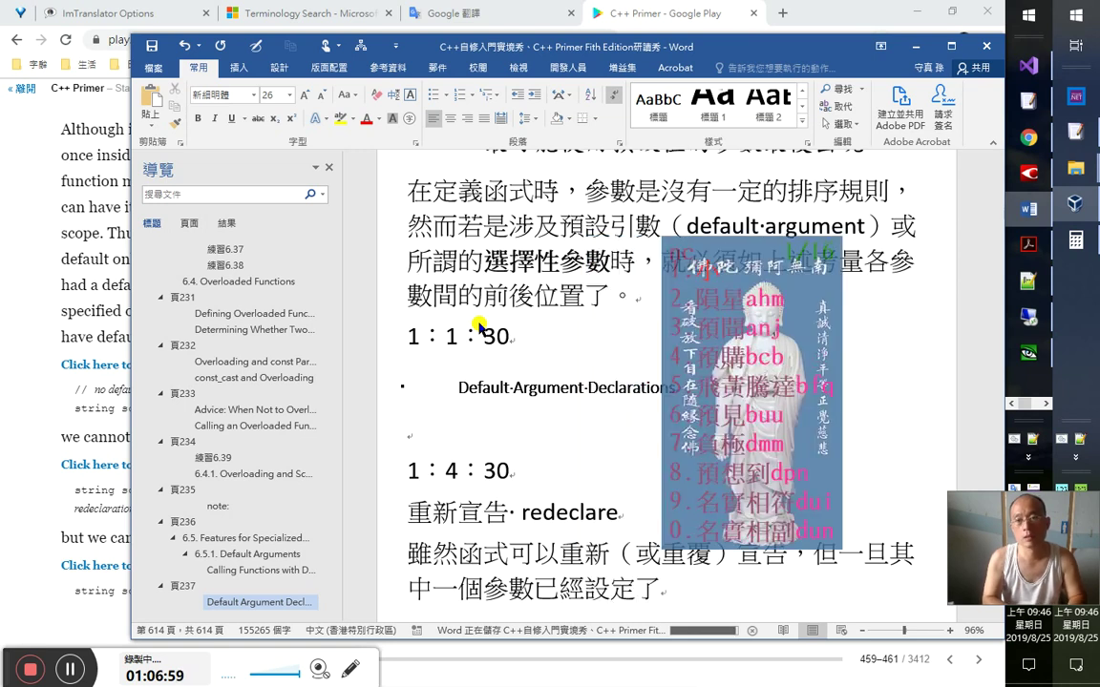
text(yem s)
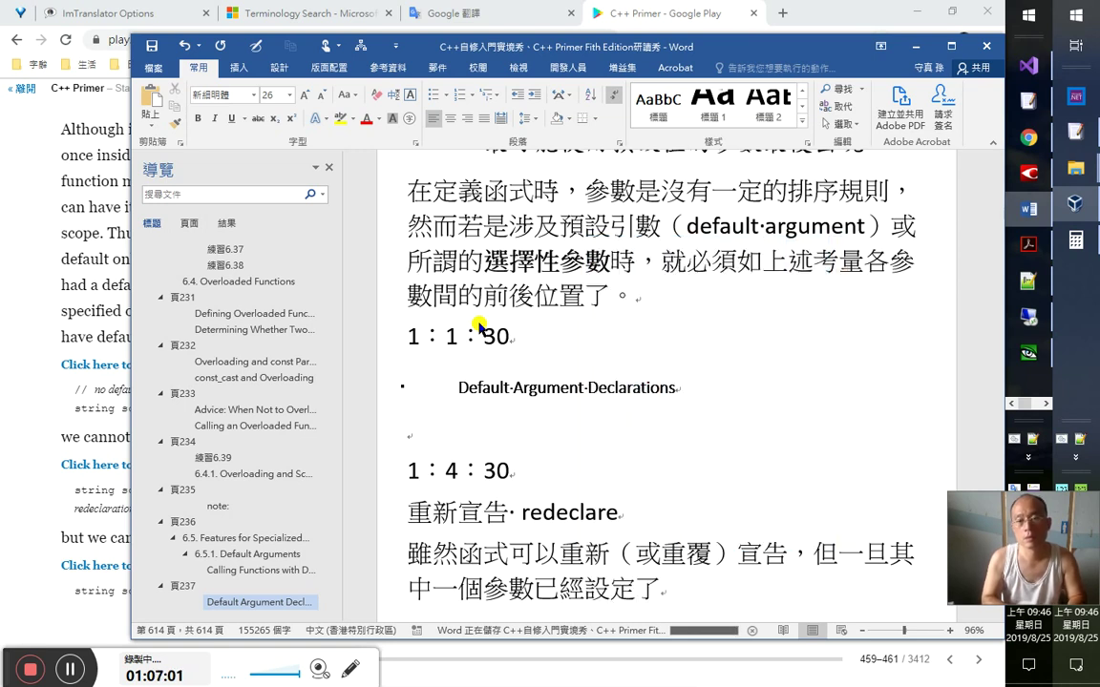
text(預設值，那麼後來的)
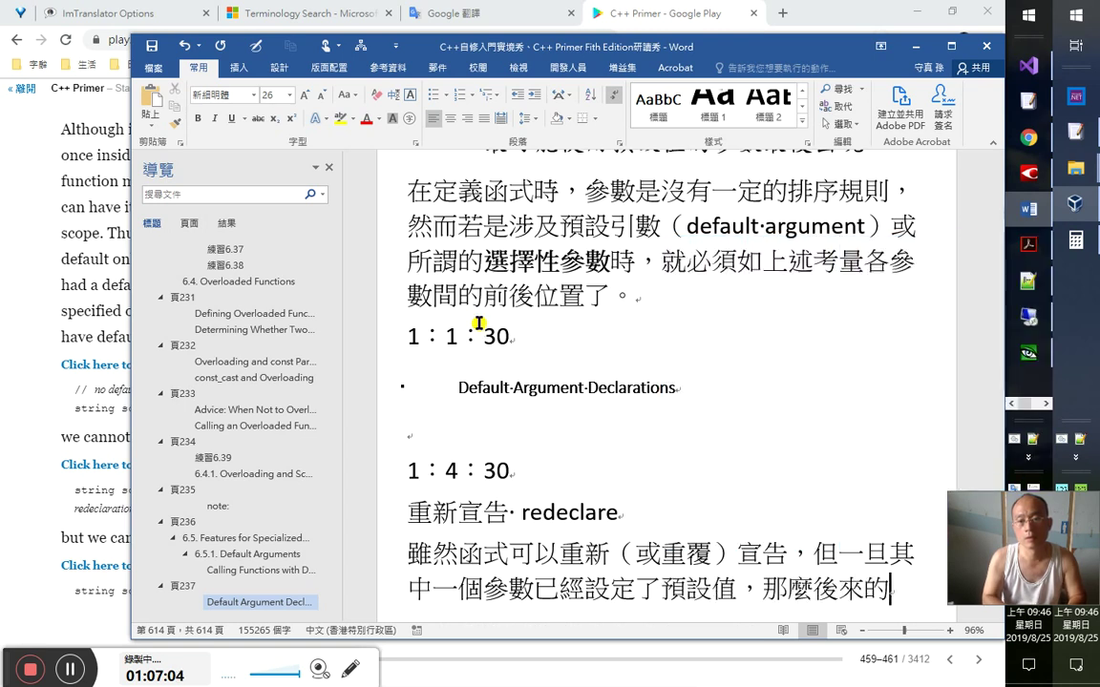
key(BackSpace)
text(gyh)
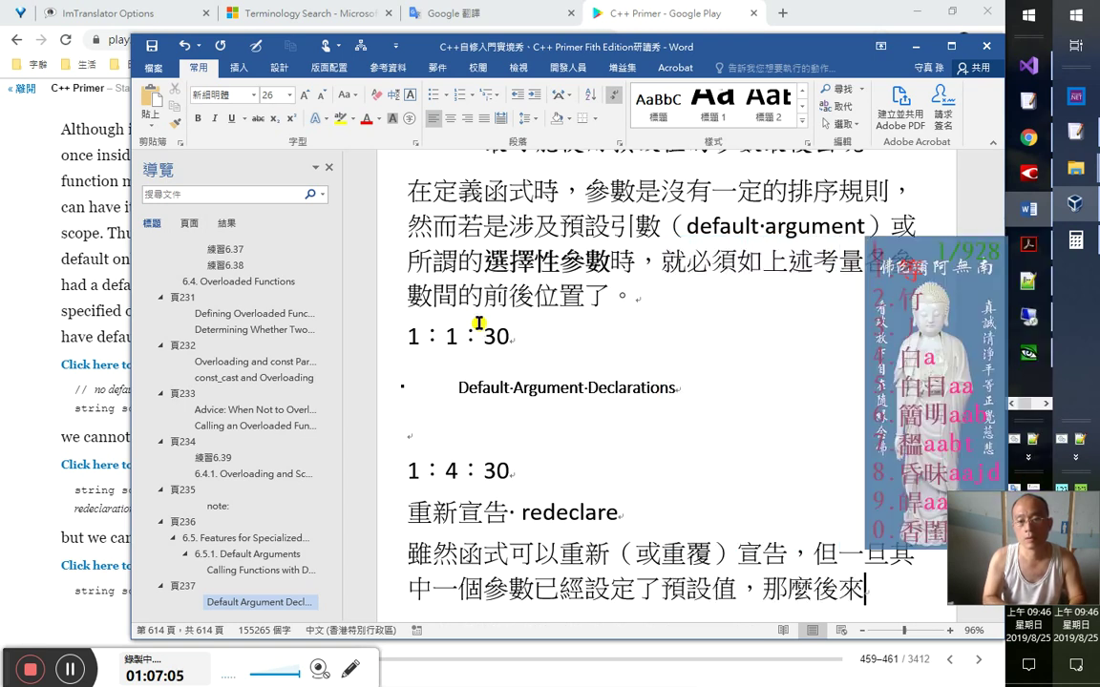
key(Escape)
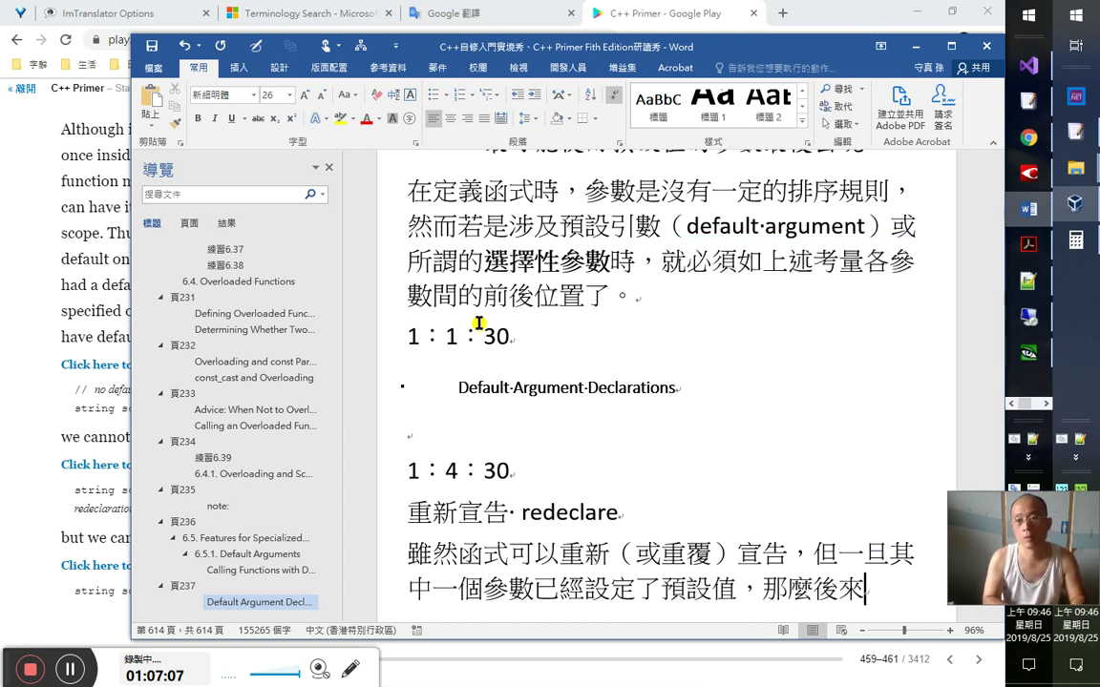
- Complete the sentence after "後來" with "重新或重覆宣告的函式，就不能再賦予該參數另一個預設值。"
text(y重新或)
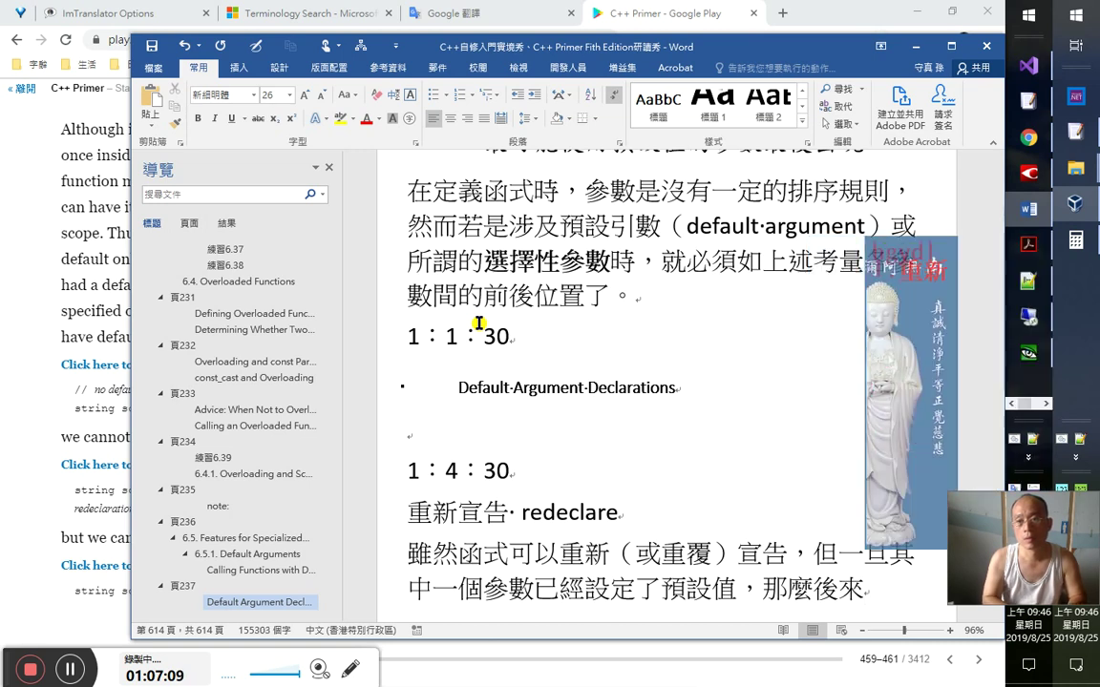
text(重覆)
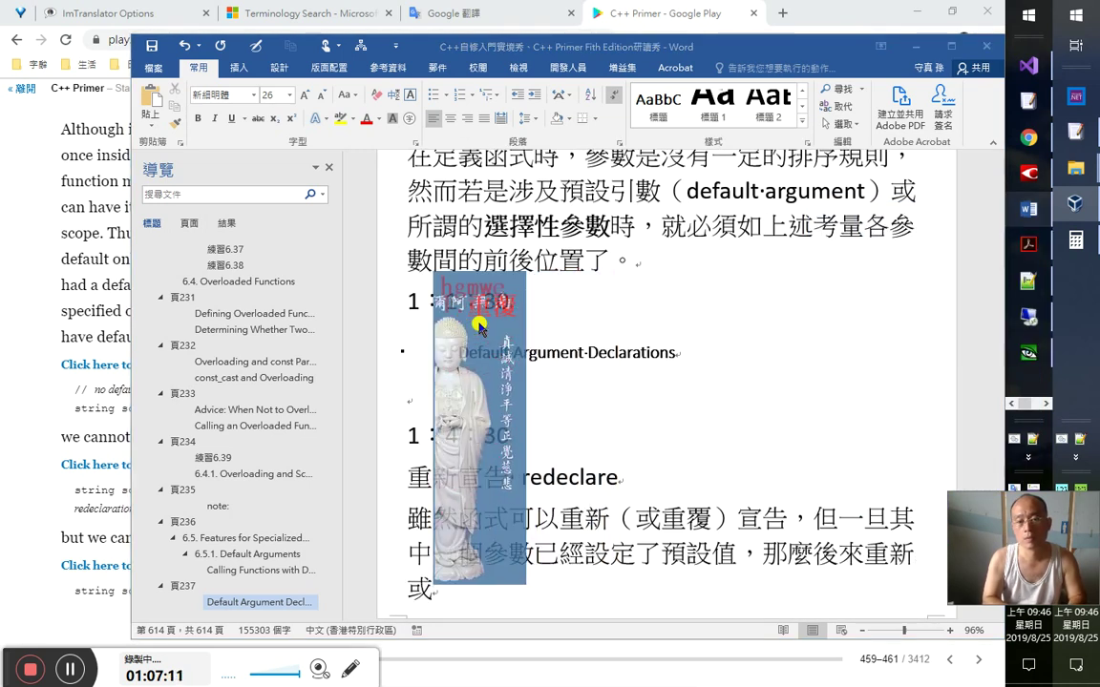
text(宣)
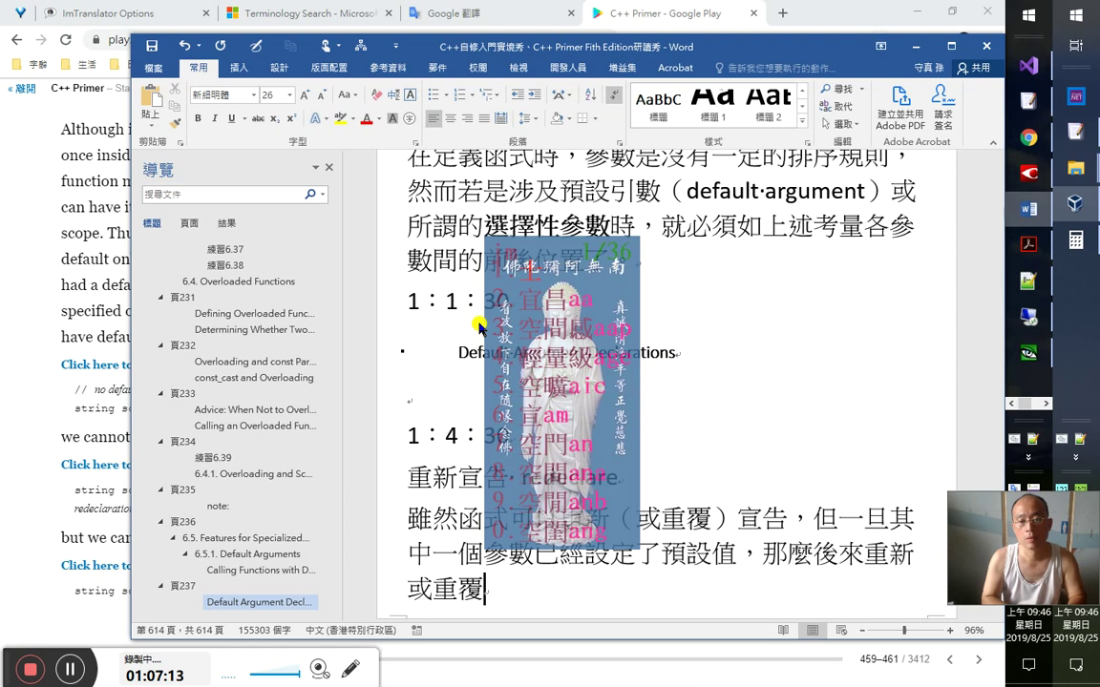
text(告的函式應)
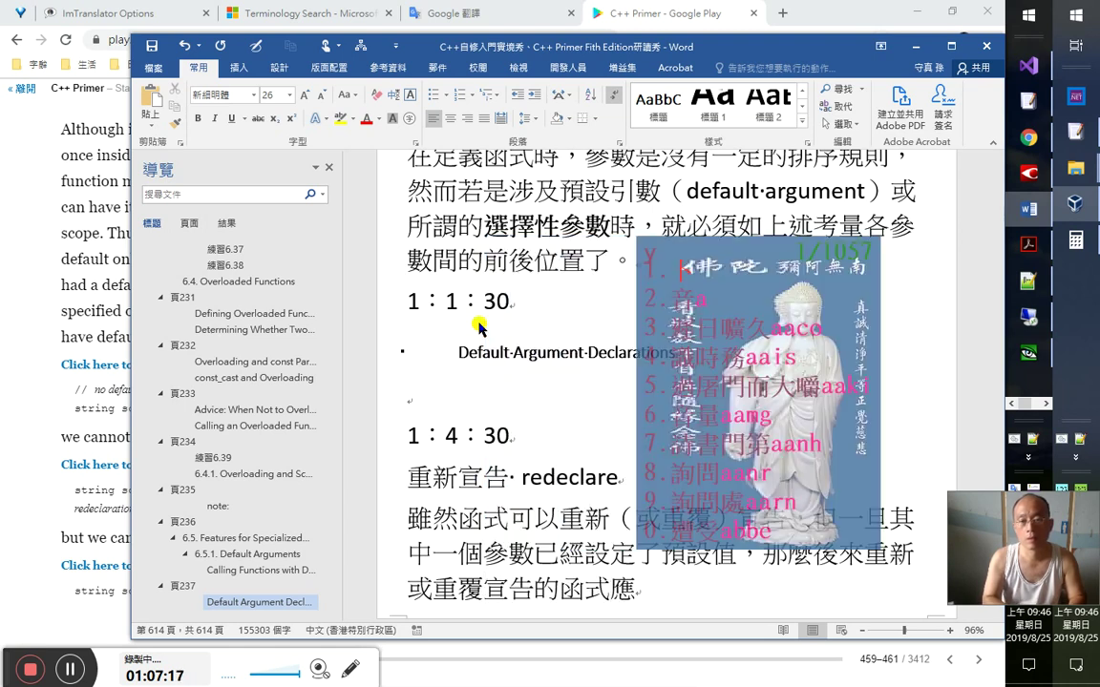
key(BackSpace)
text(，就不能再)
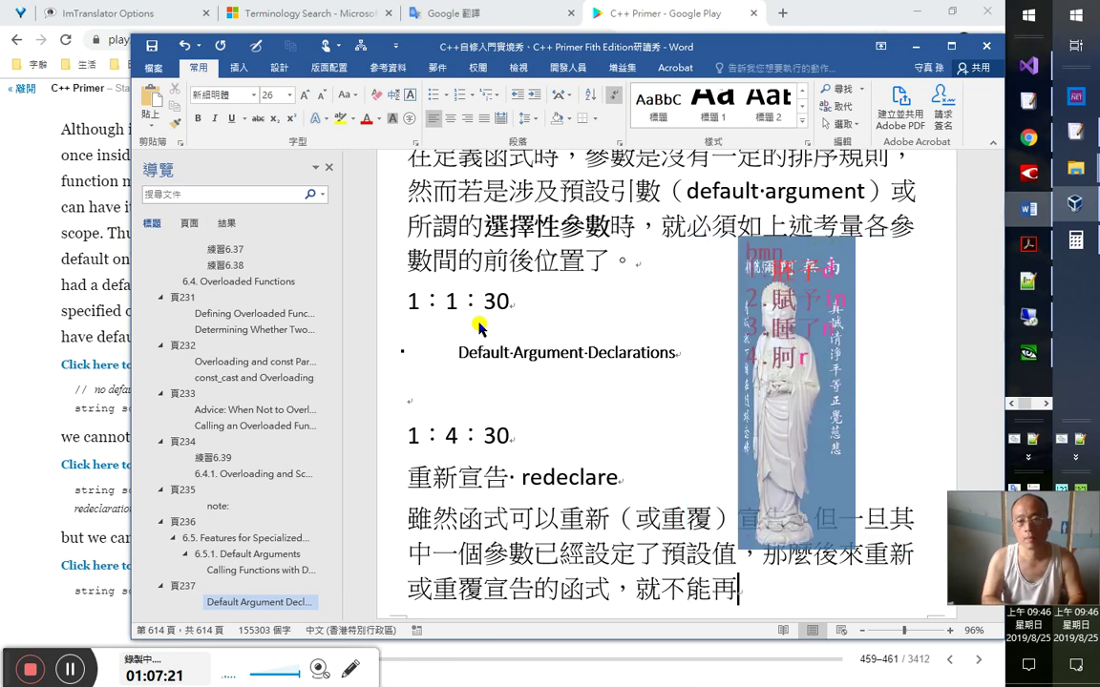
text(賦予該參數另一)
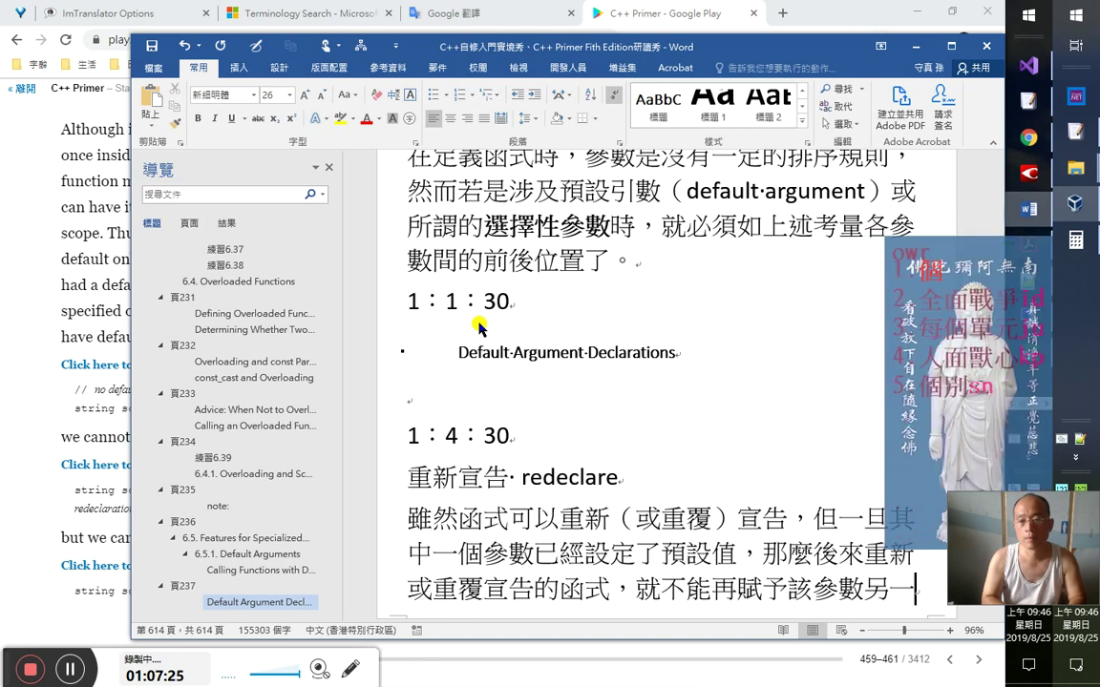
text(個neym)
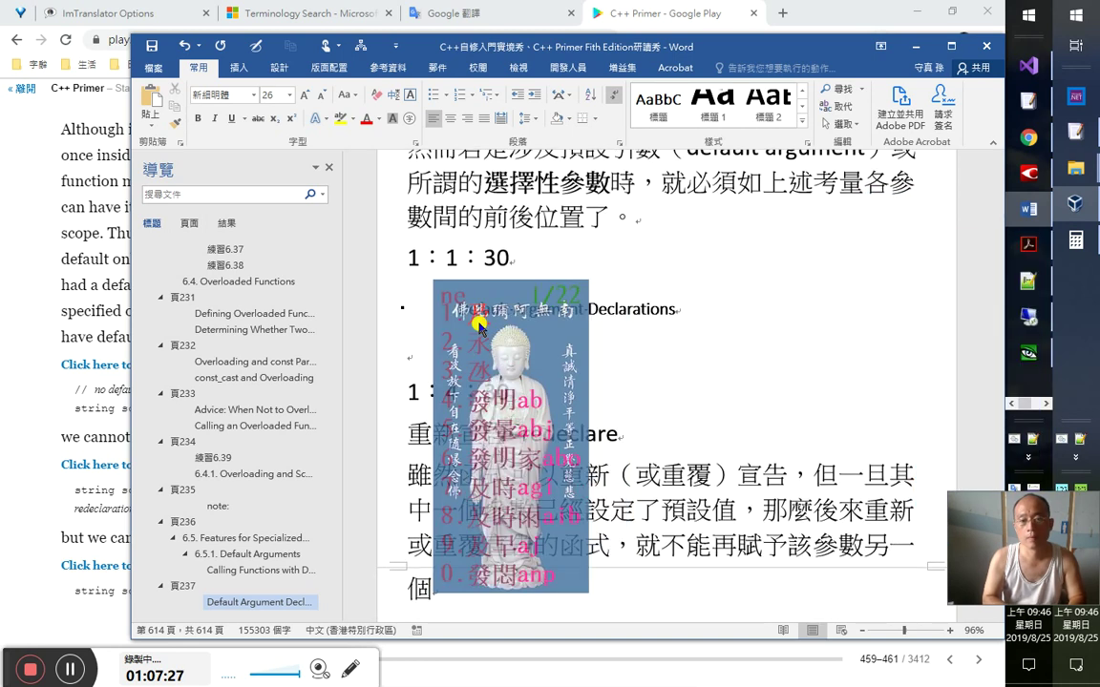
text(預設值。)
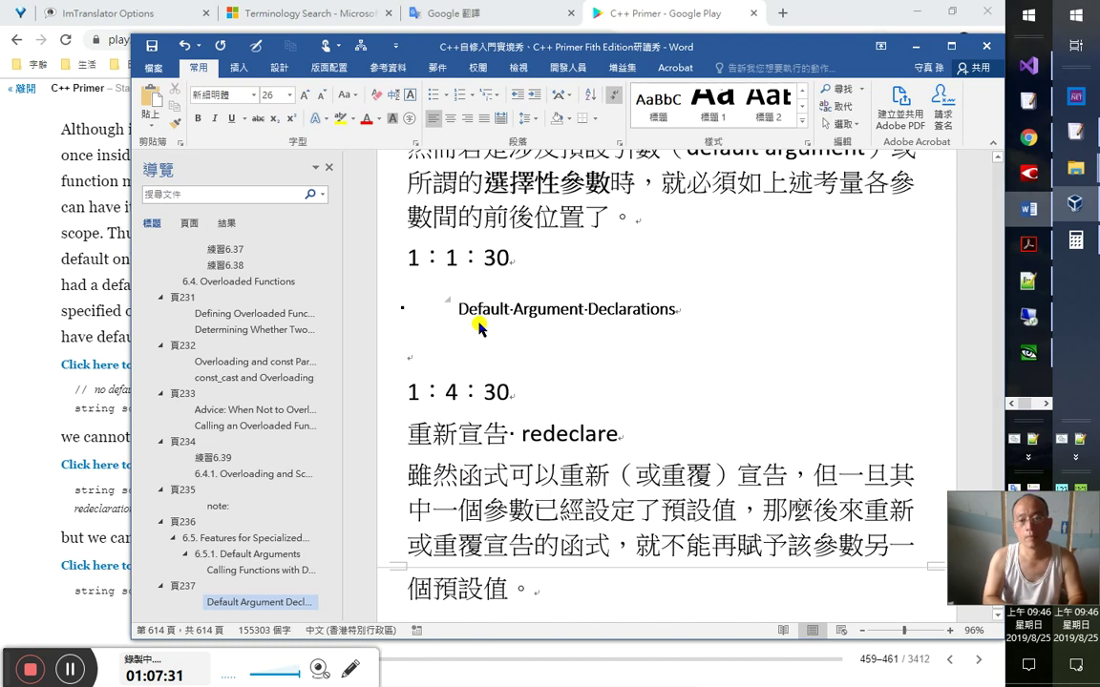
- Add the summary "意即參數預設值一經宣告，即不能再更動" after the completed sentence
text(ypa)
text(意即)
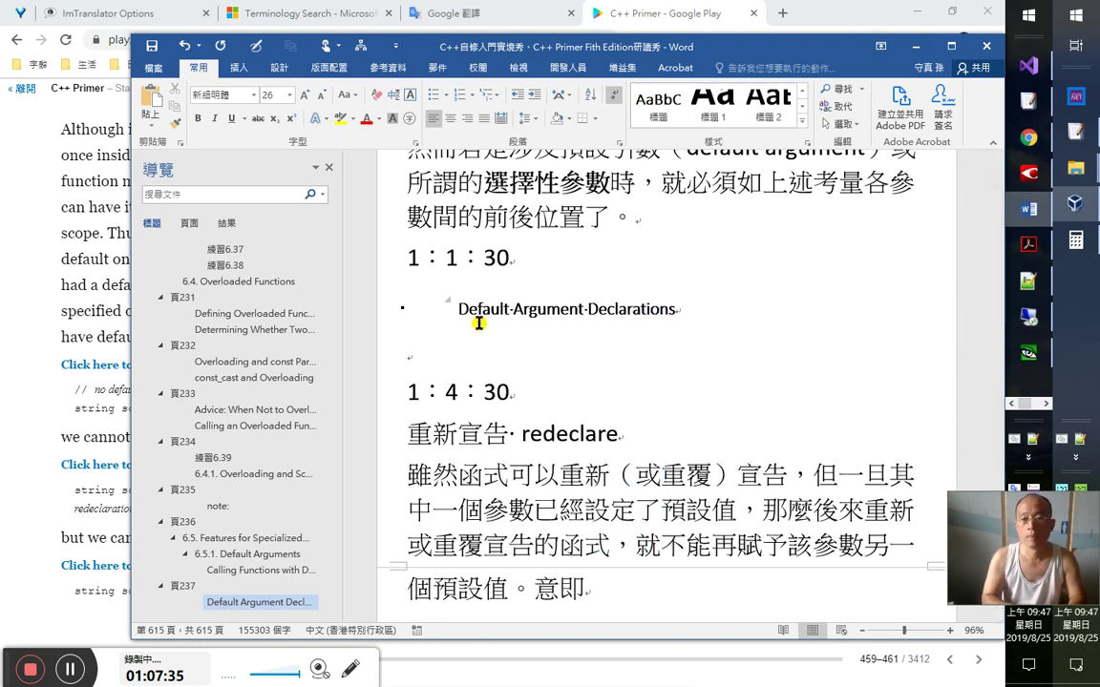
text(參數c)
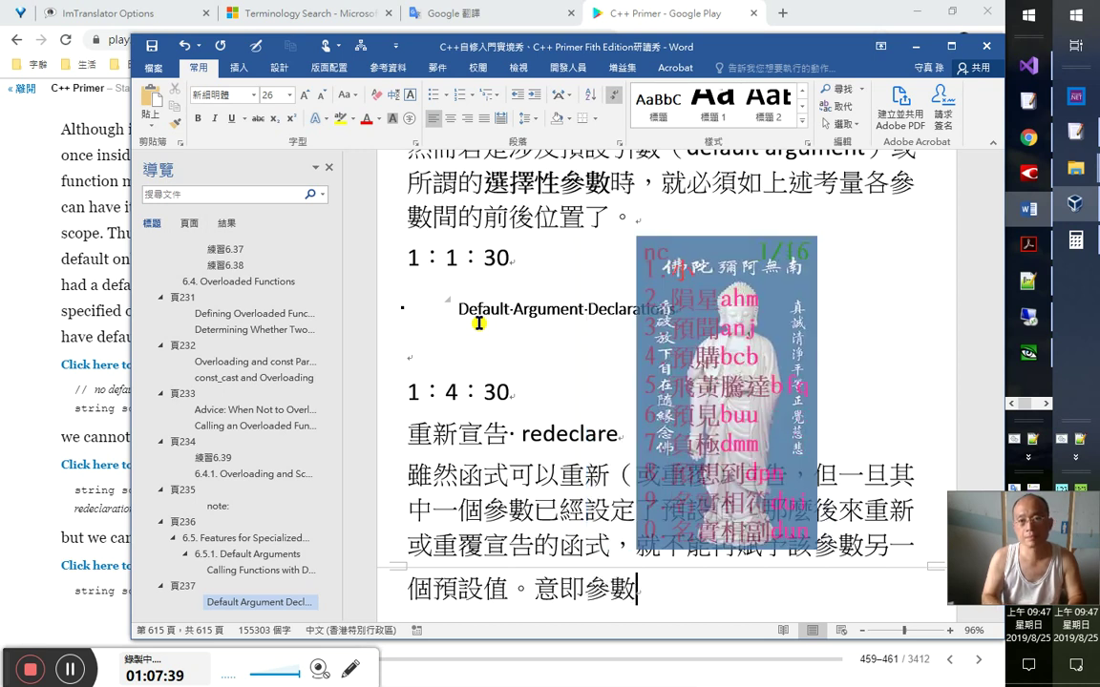
text(預設值)
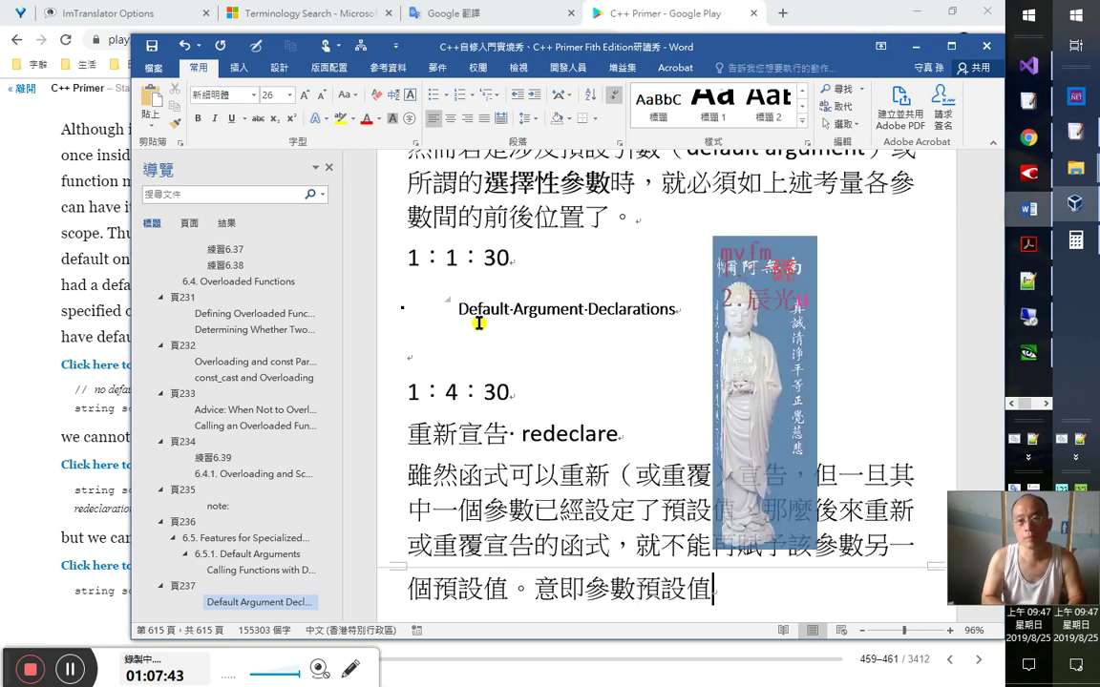
text(一經)
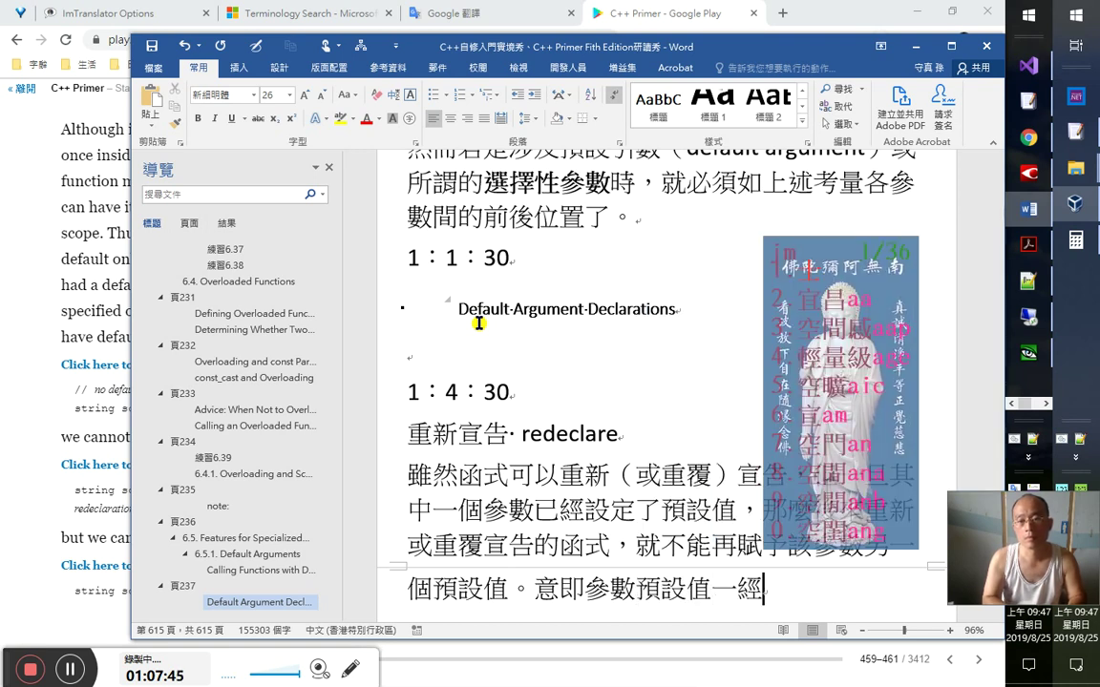
text(宣告，)
text(即不能再)
text(更動)
- Finish the summary with "，猶如 static 或 const 一般。", removing any mistyped characters, and start a new line
text(，大開圓解)
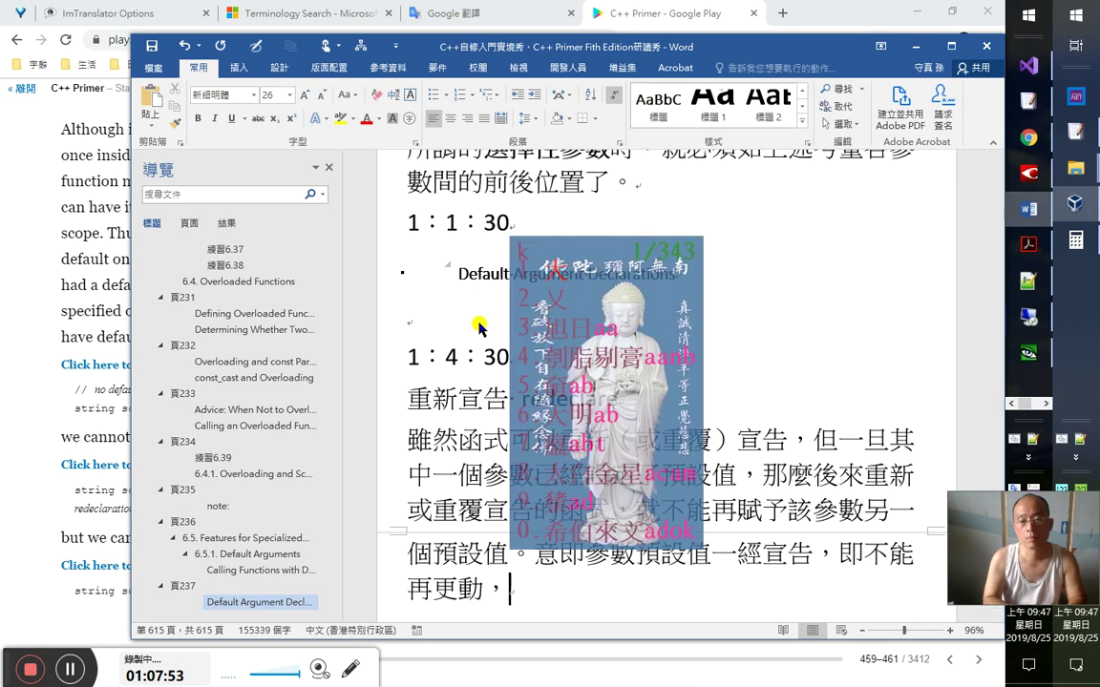
key(BackSpace)
key(BackSpace)
key(BackSpace)
key(BackSpace)
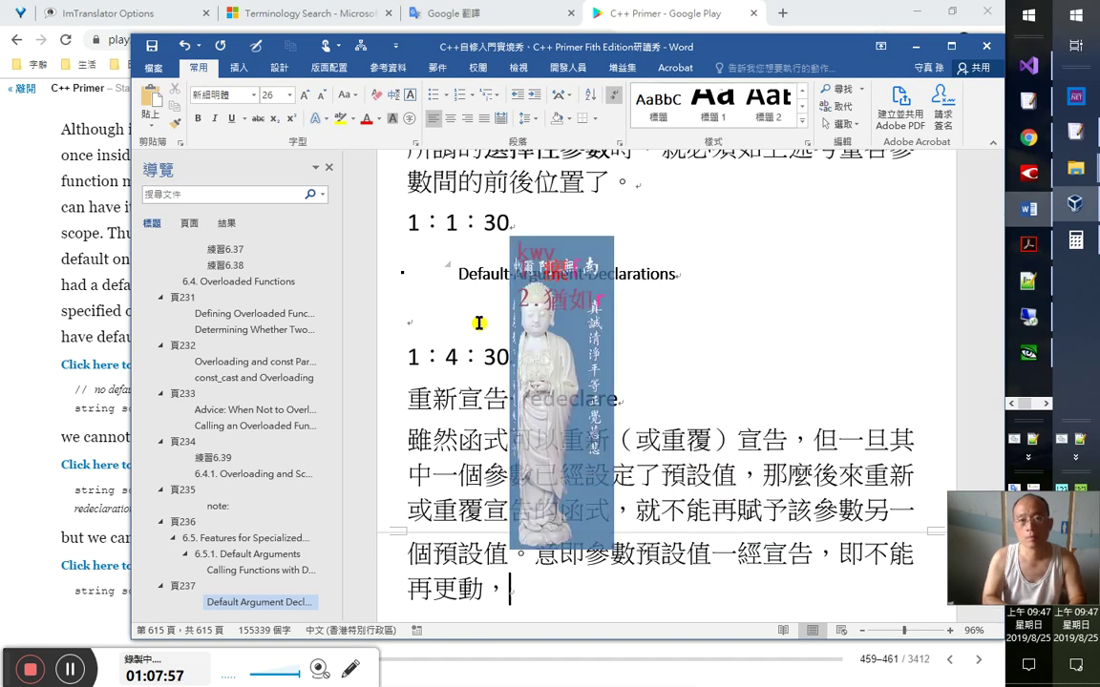
text(猶如)
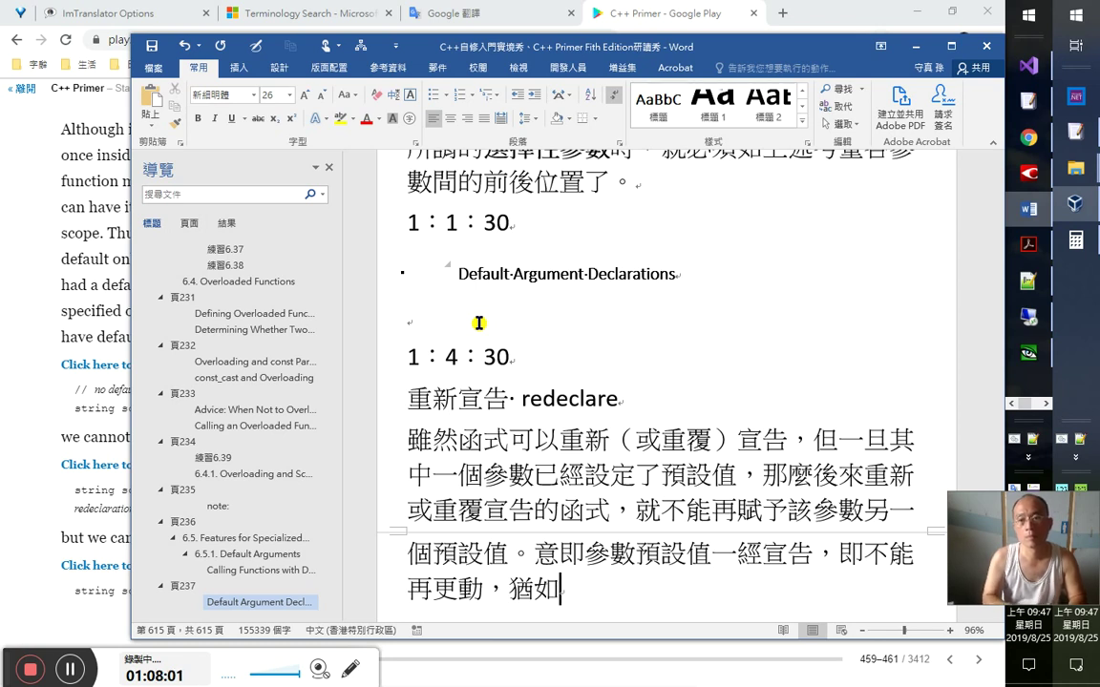
text( static 或 const)
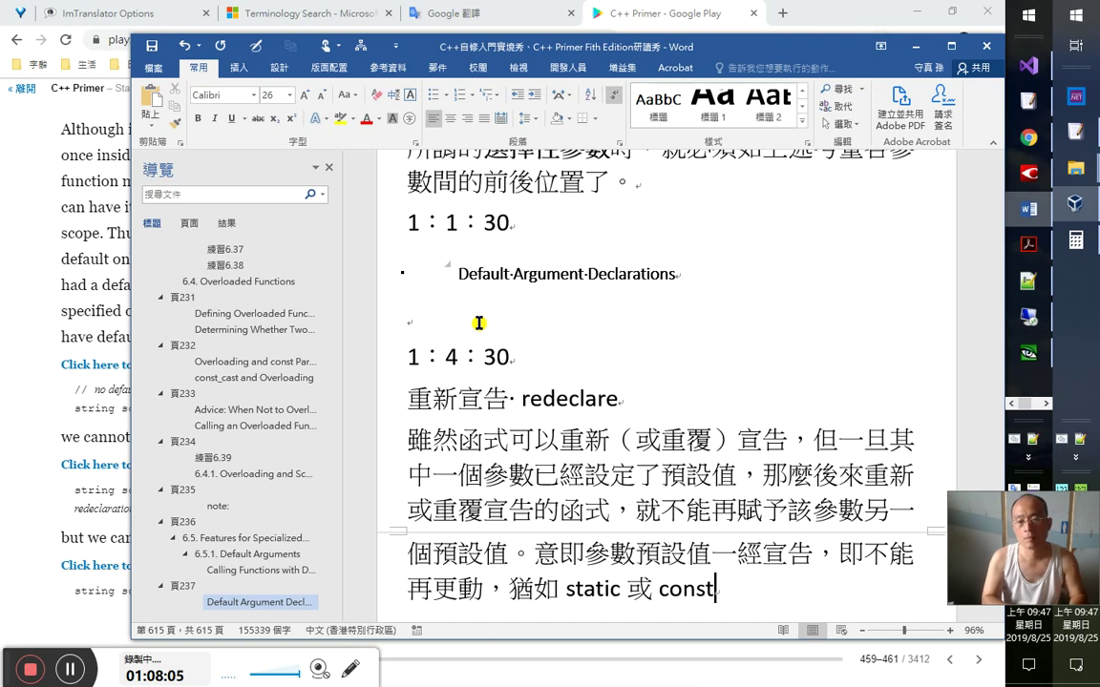
text( 一般。)
key(Return)
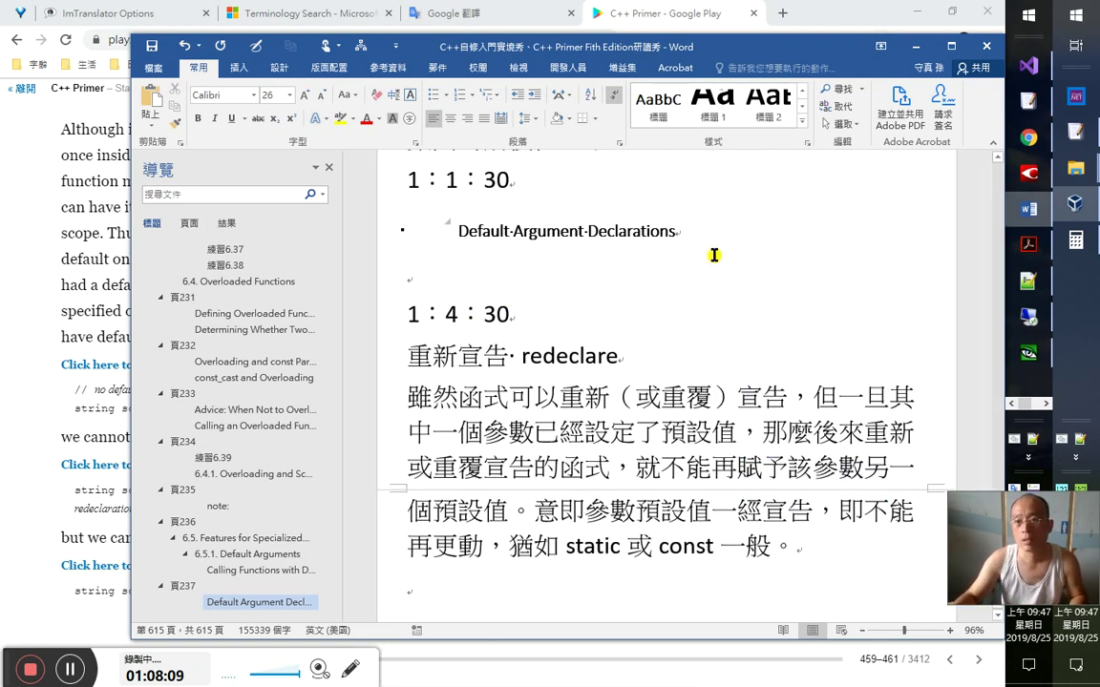
- Highlight "參數預設值一經宣告，即不能再更動" in yellow and save the Word notes
click(636, 513)
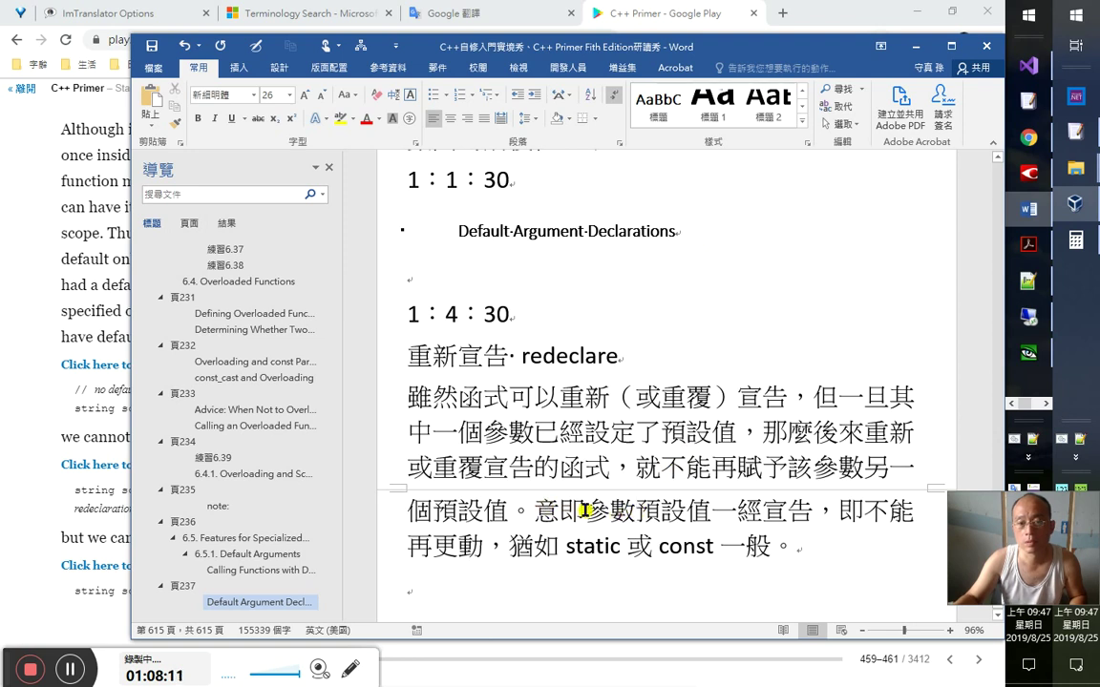
drag(483, 546, 585, 512)
click(339, 122)
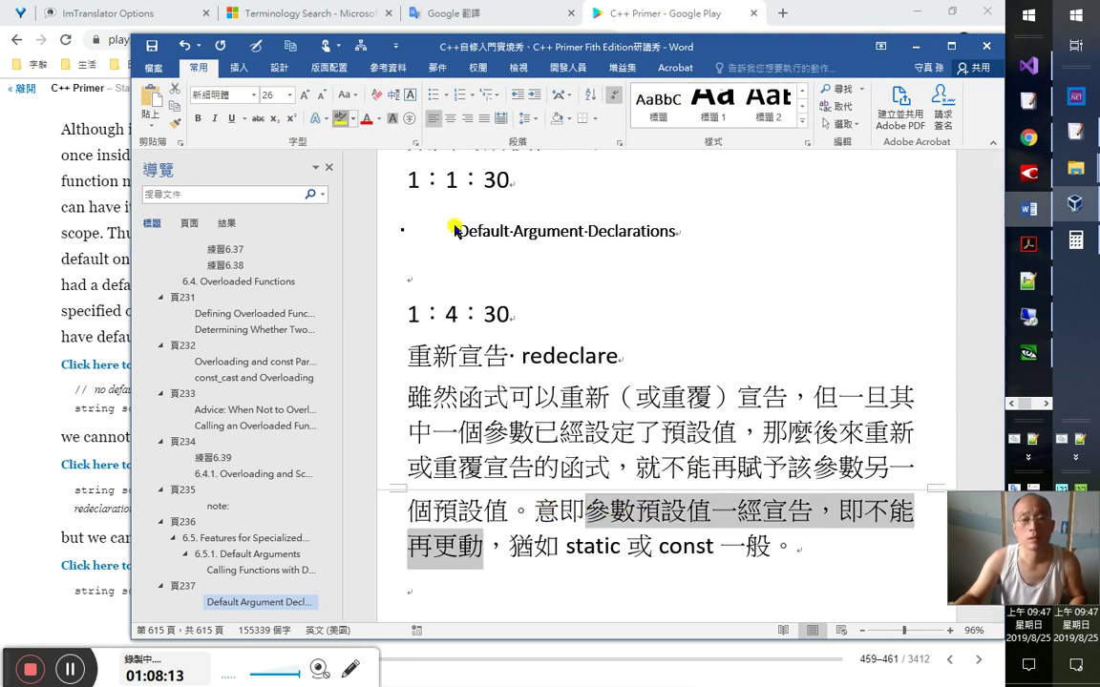
click(804, 551)
key(ctrl+s)
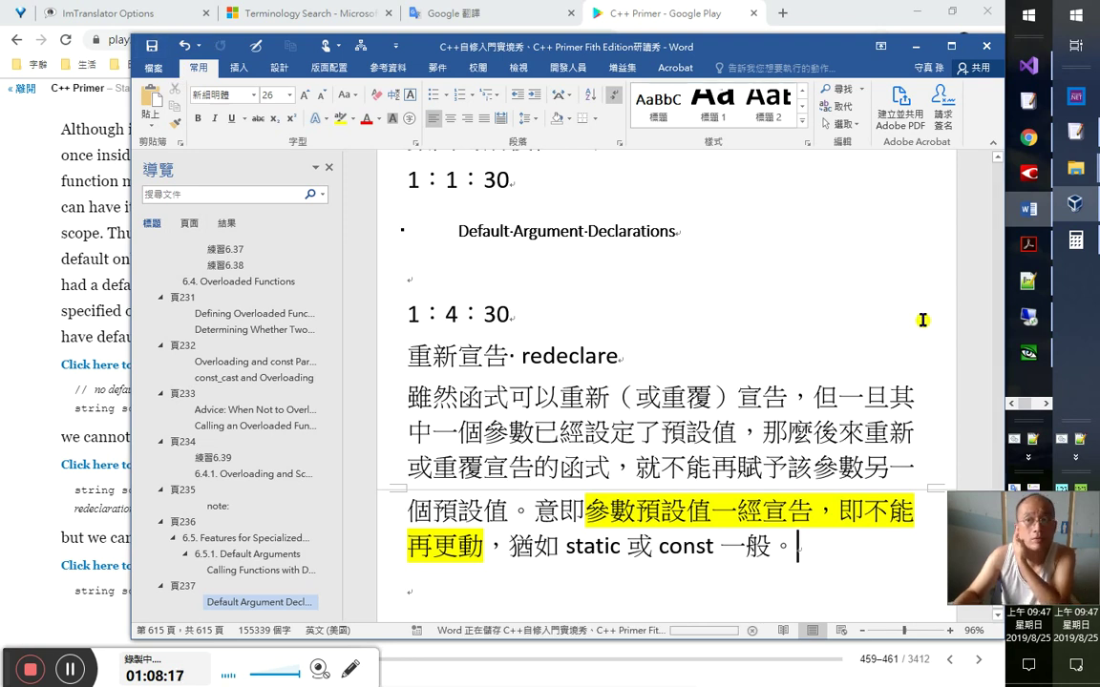
- Switch to Notepad++, find the last searched character in normal.txt and delete its line, undoing the excess deletion
click(1039, 290)
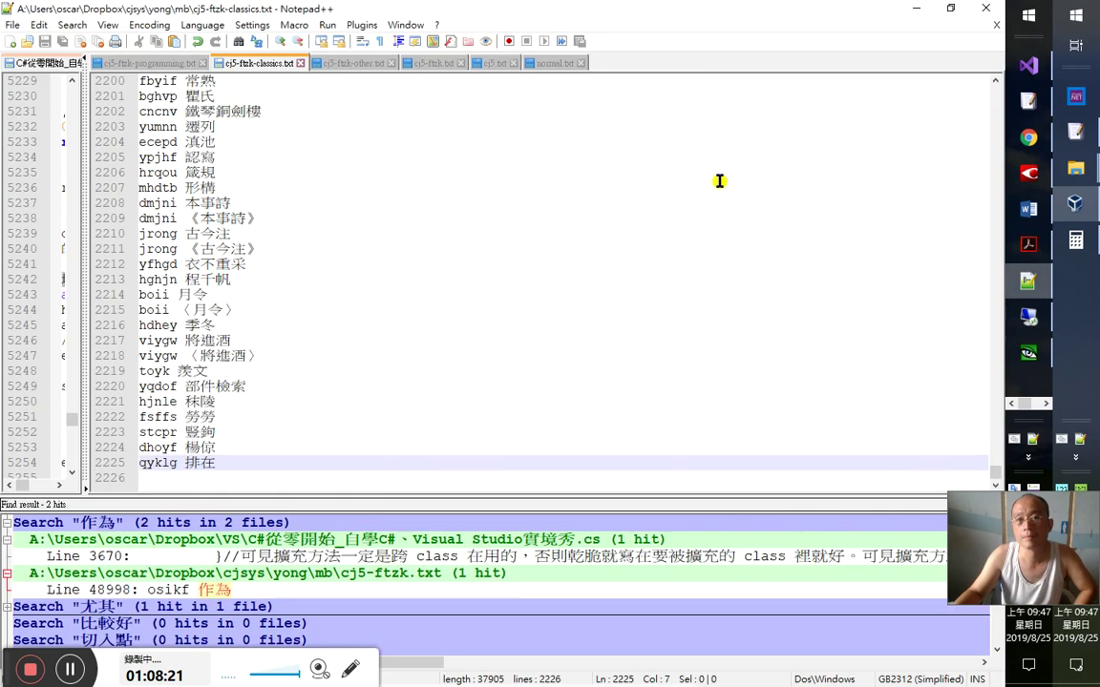
click(1039, 290)
click(525, 70)
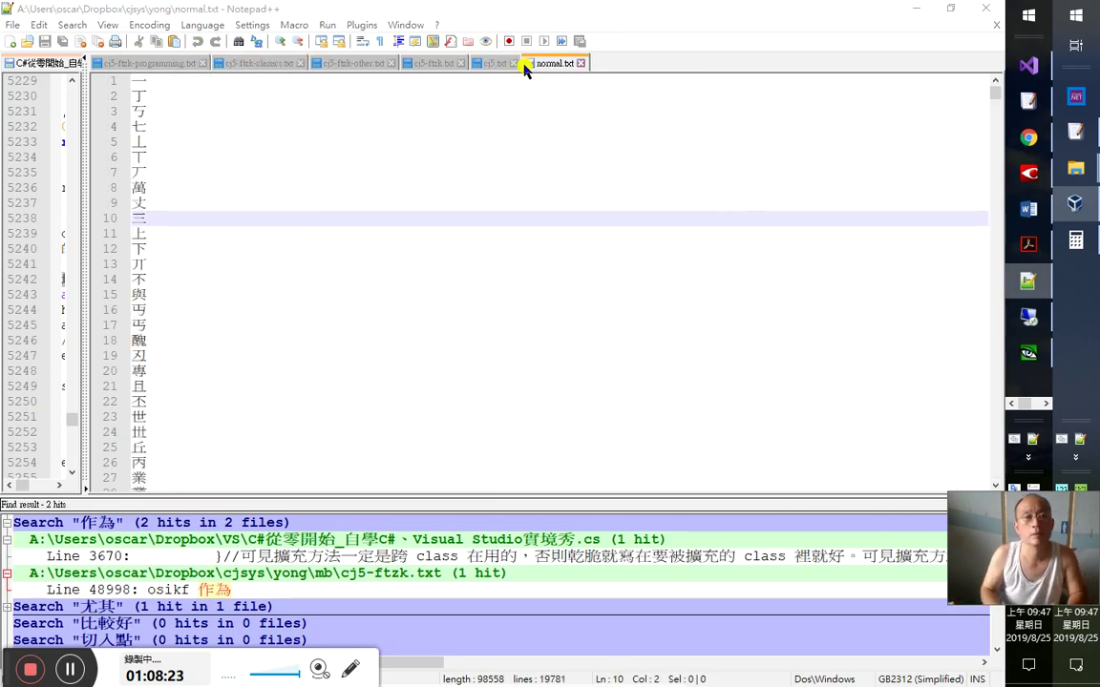
key(ctrl+f)
key(Return)
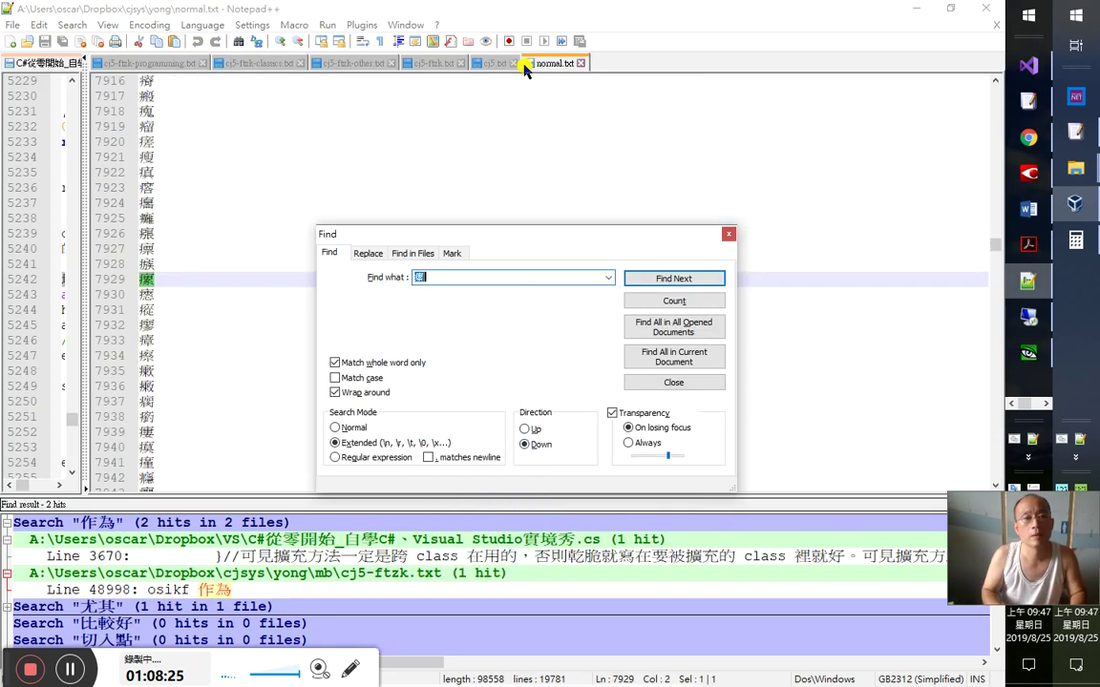
key(Escape)
key(Delete)
key(Delete)
key(Delete)
key(Delete)
key(ctrl+z)
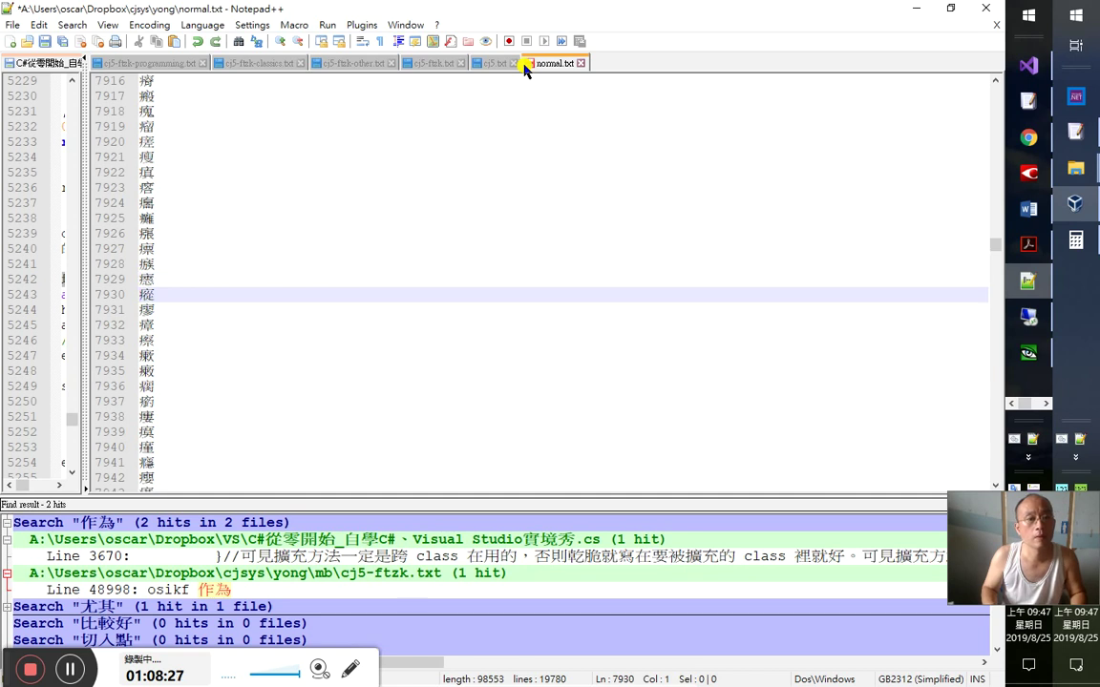
- Delete three more character lines around line 7927 of normal.txt
key(Up)
key(Up)
key(shift+Up)
key(shift+Up)
key(shift+Up)
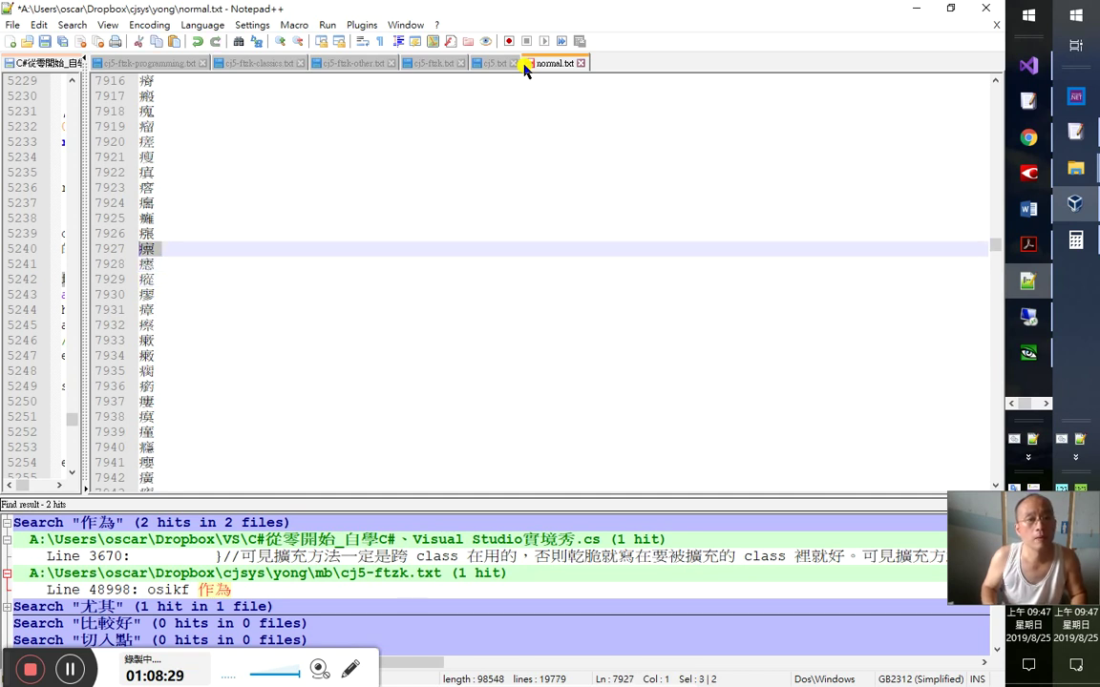
key(shift+Down)
key(Delete)
key(Delete)
key(Delete)
- Check the preceding characters up to line 7920 and save normal.txt
key(Up)
key(Up)
key(Up)
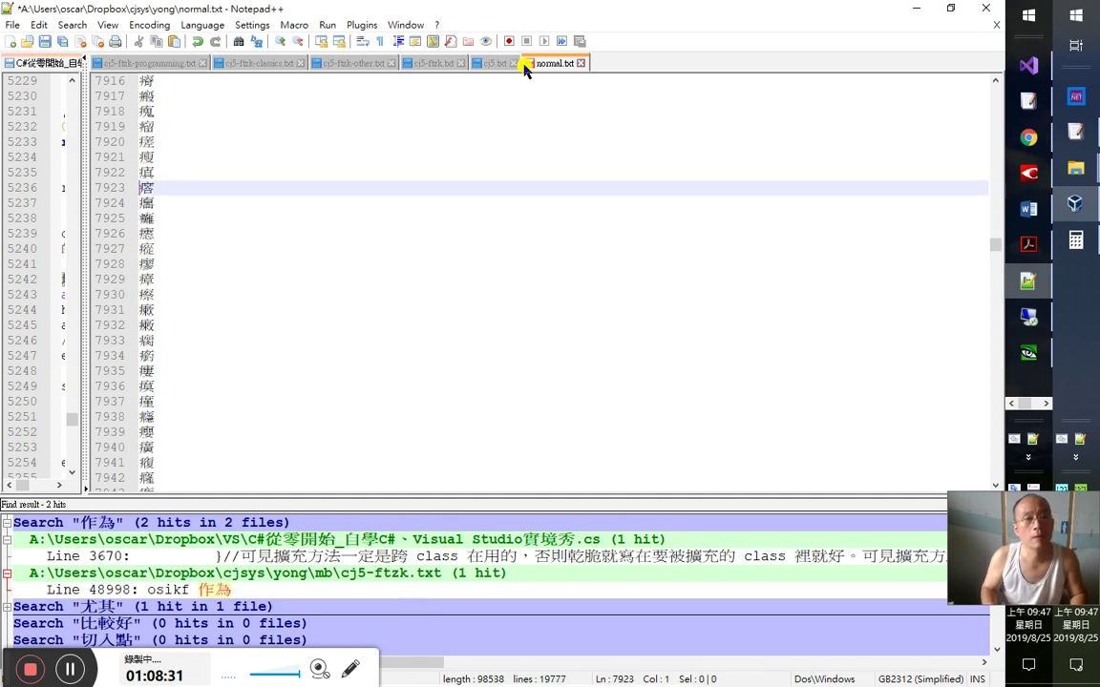
key(Up)
key(Up)
key(Up)
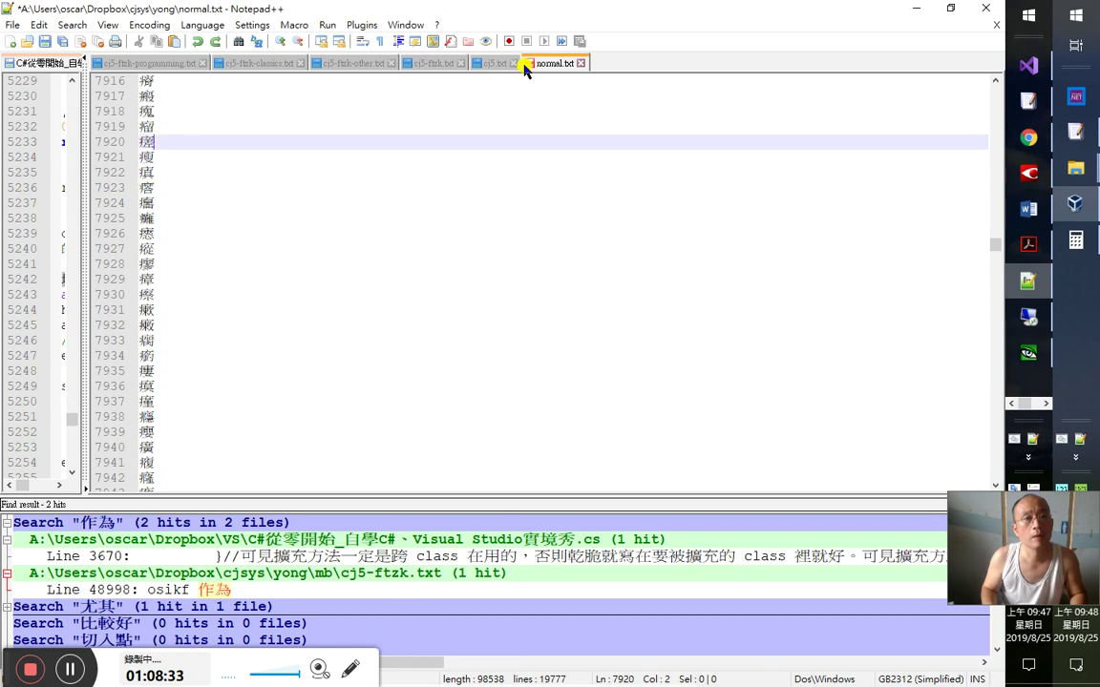
key(ctrl+s)
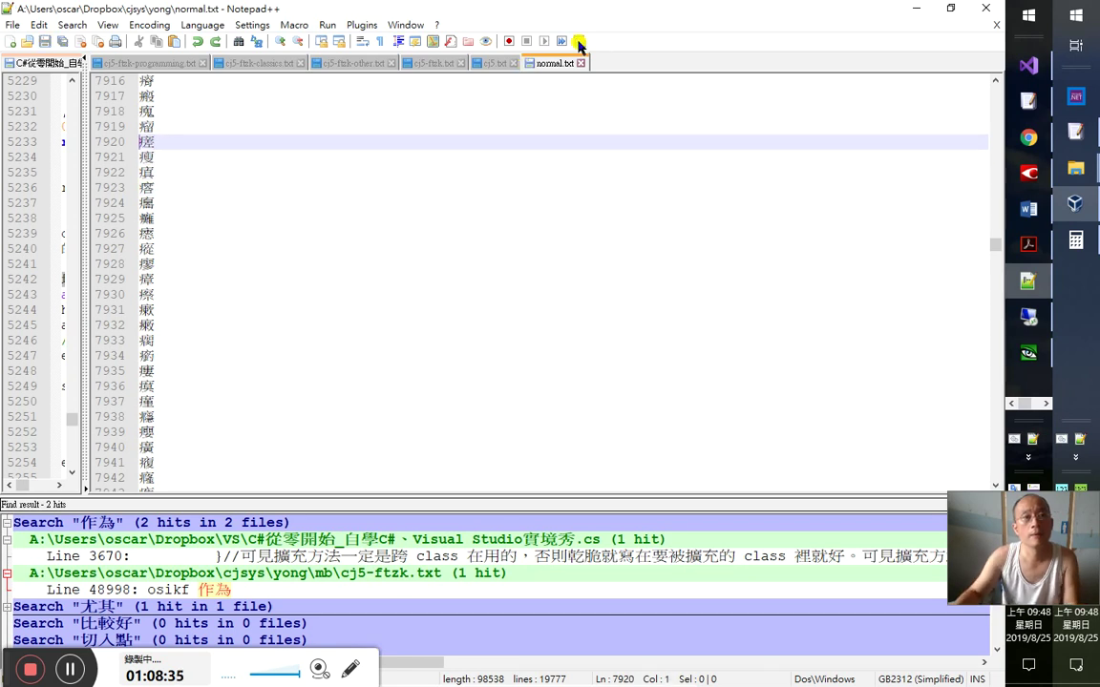
- Return to the Word notes, restart the 小小輸入法 input method and place the insertion point at the end of the explanation
key(alt+Tab)
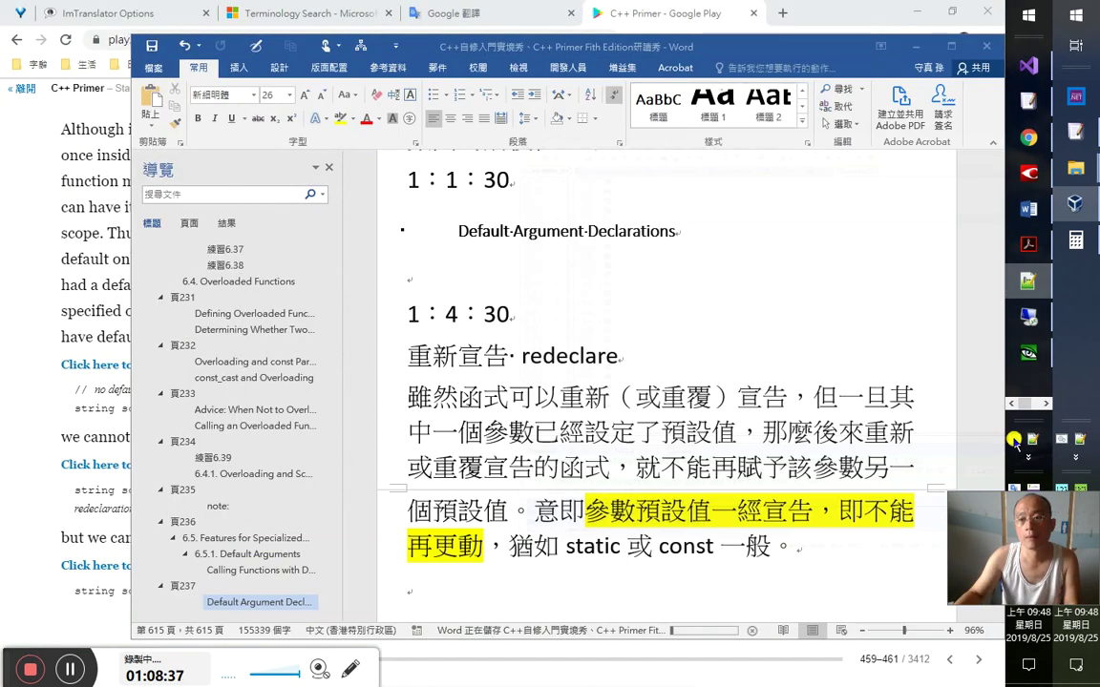
click(1061, 442)
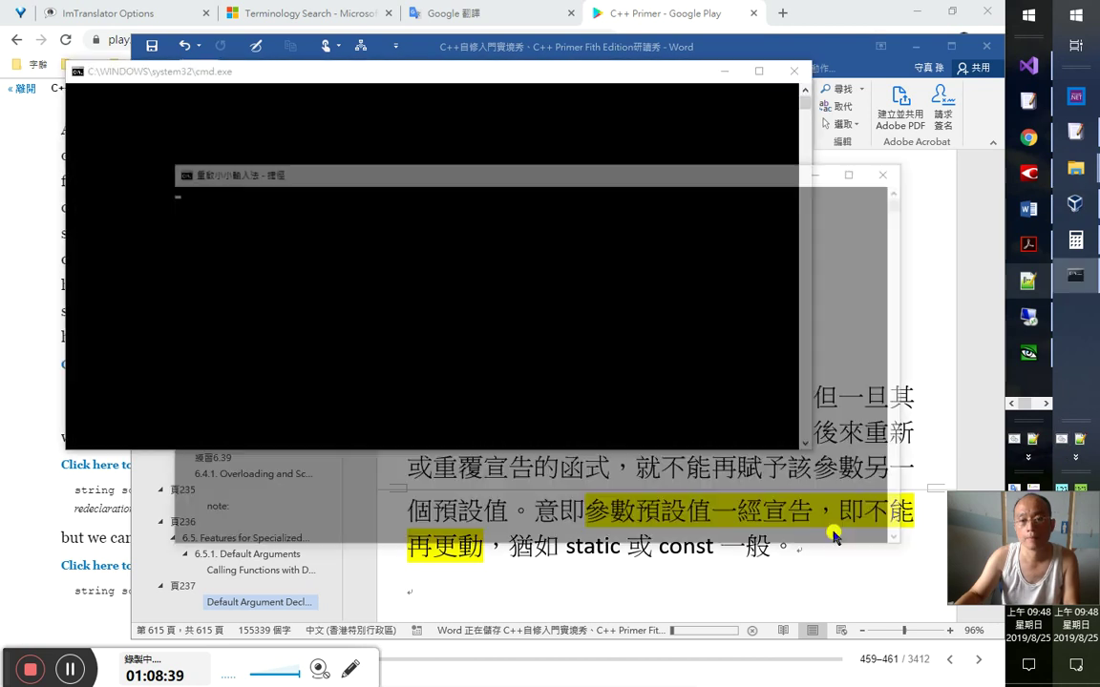
click(802, 549)
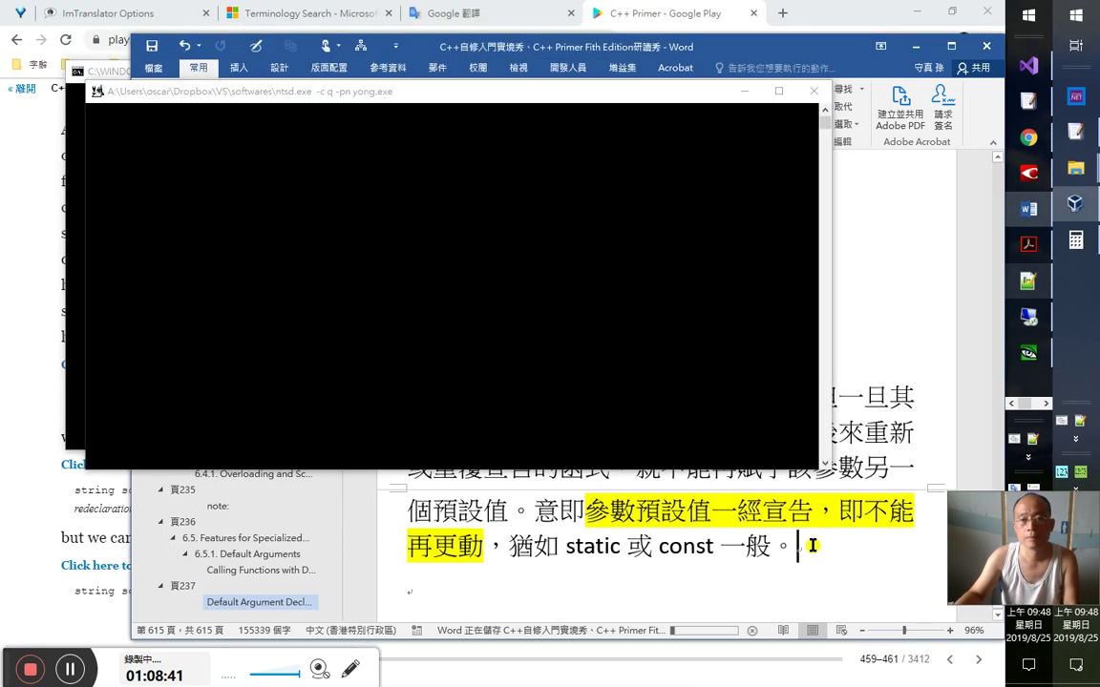
scroll(810, 548, down, 1)
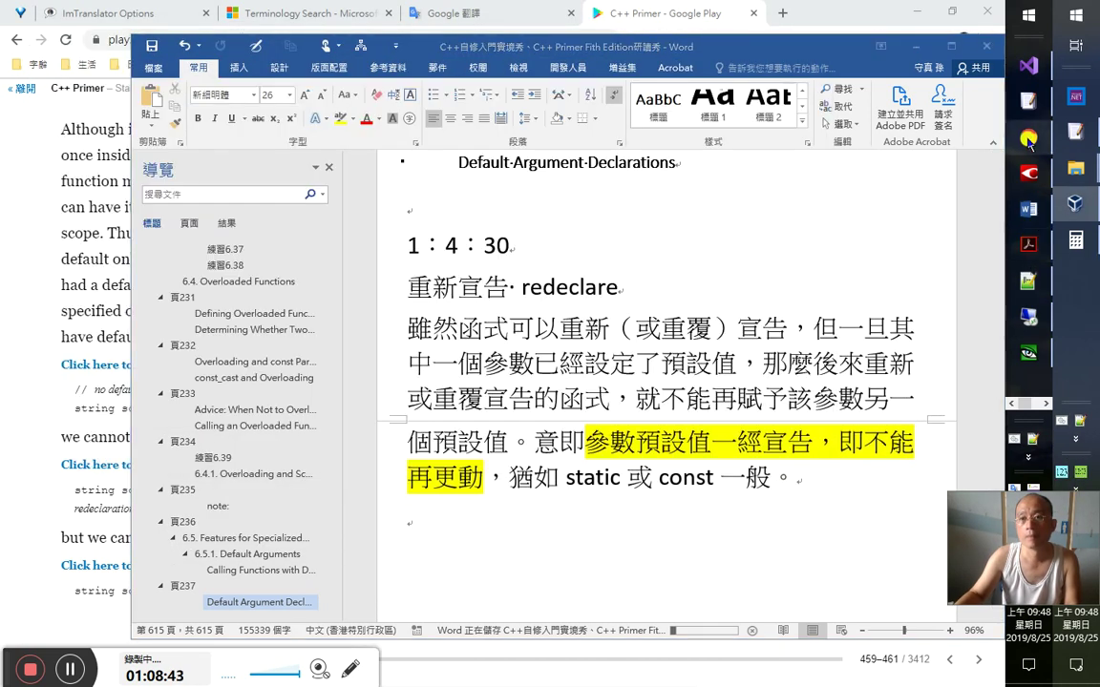
- Switch to Chrome to read the C++ Primer passage on redeclaring default arguments and its screen examples, and return to the Word notes
click(1029, 137)
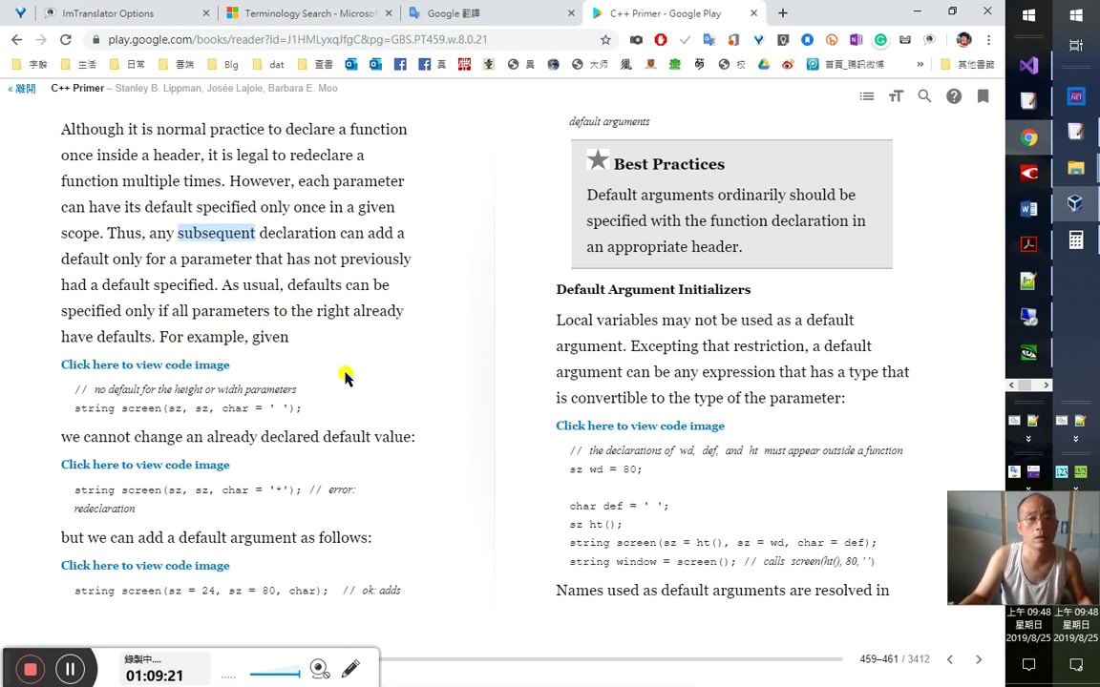
key(alt+Tab)
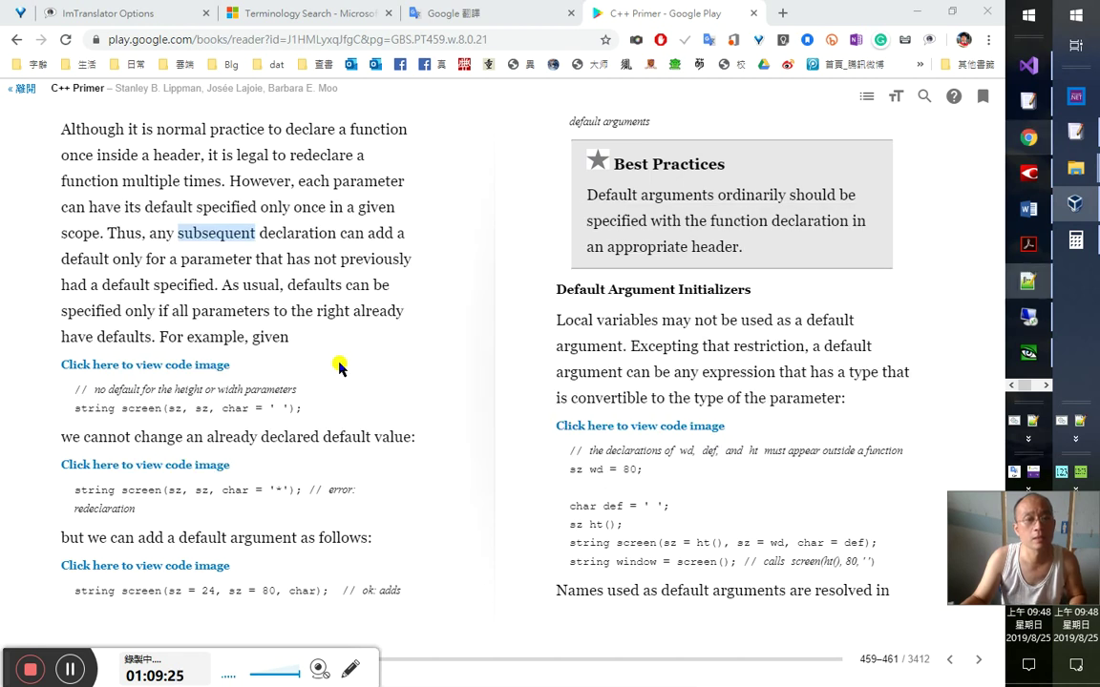
key(alt+Tab)
key(alt+Tab)
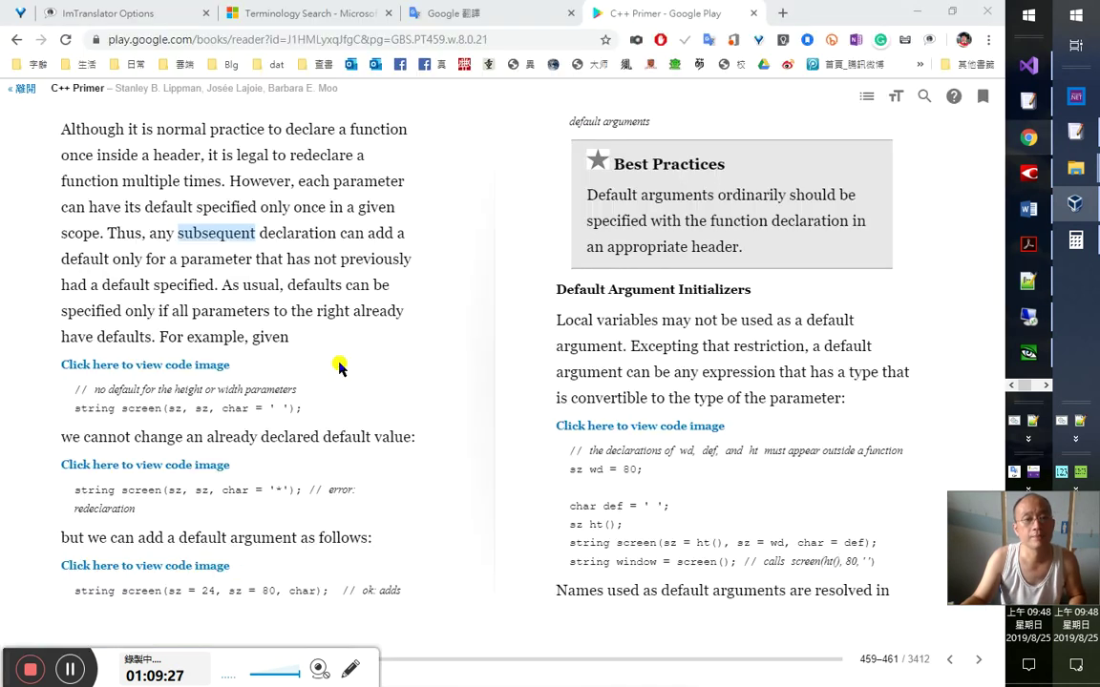
key(alt+Tab)
key(alt+Tab)
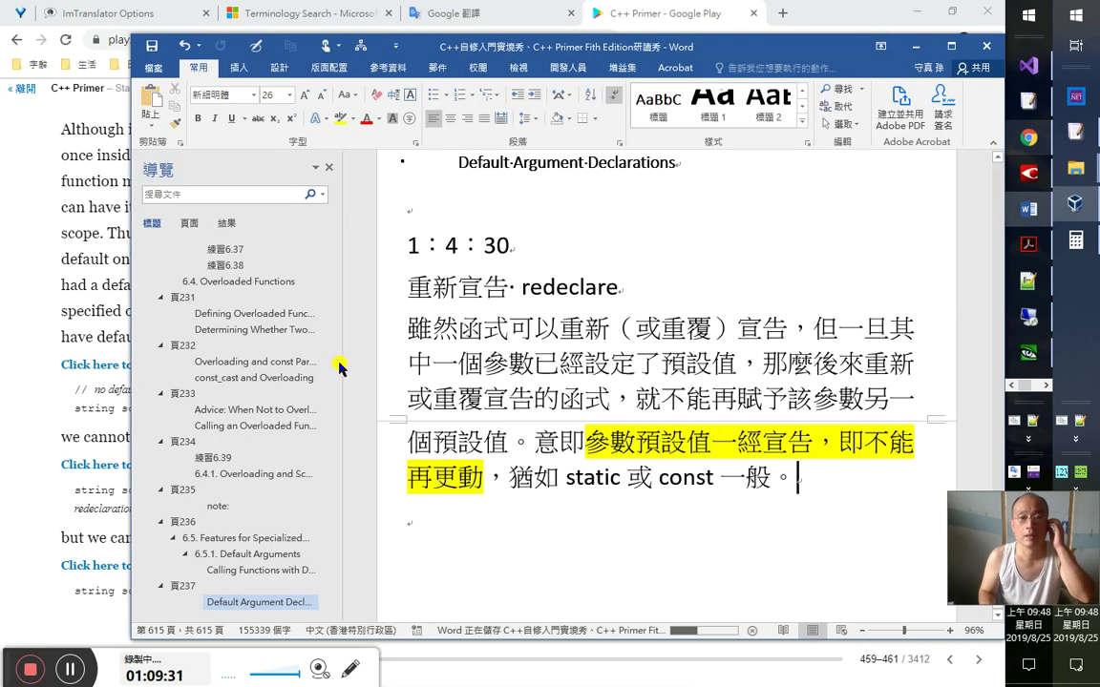
- Locate the "Default Argument Declarations" heading in the notes and read its Chinese translation on page 259 in ABBYY FineReader
scroll(606, 233, up, 2)
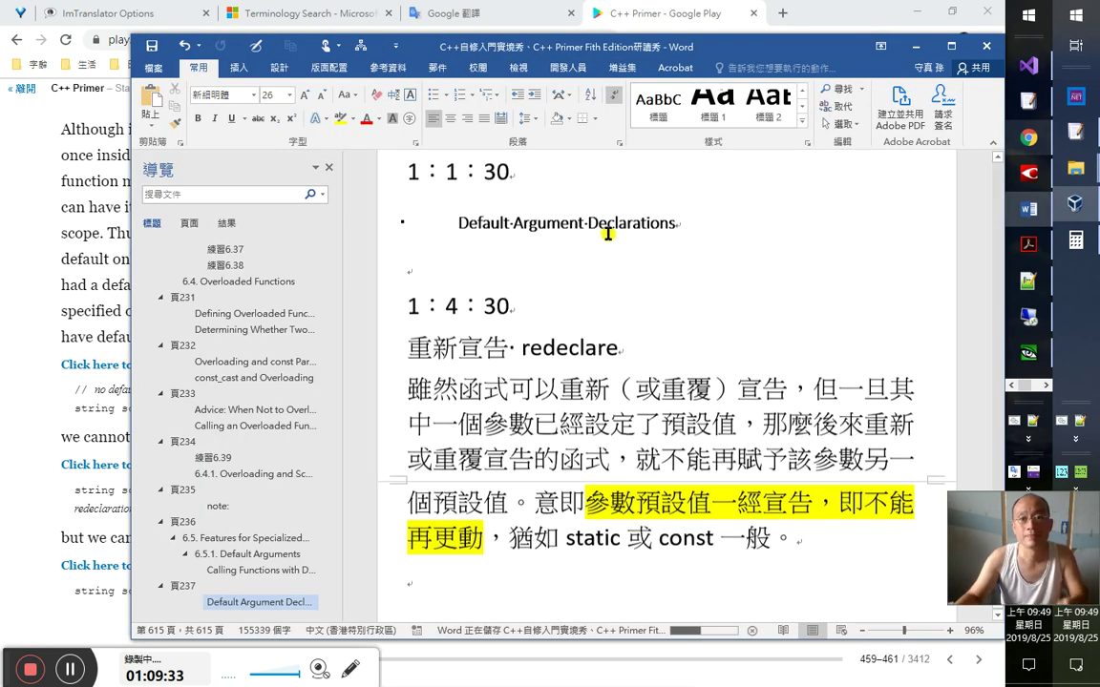
click(678, 231)
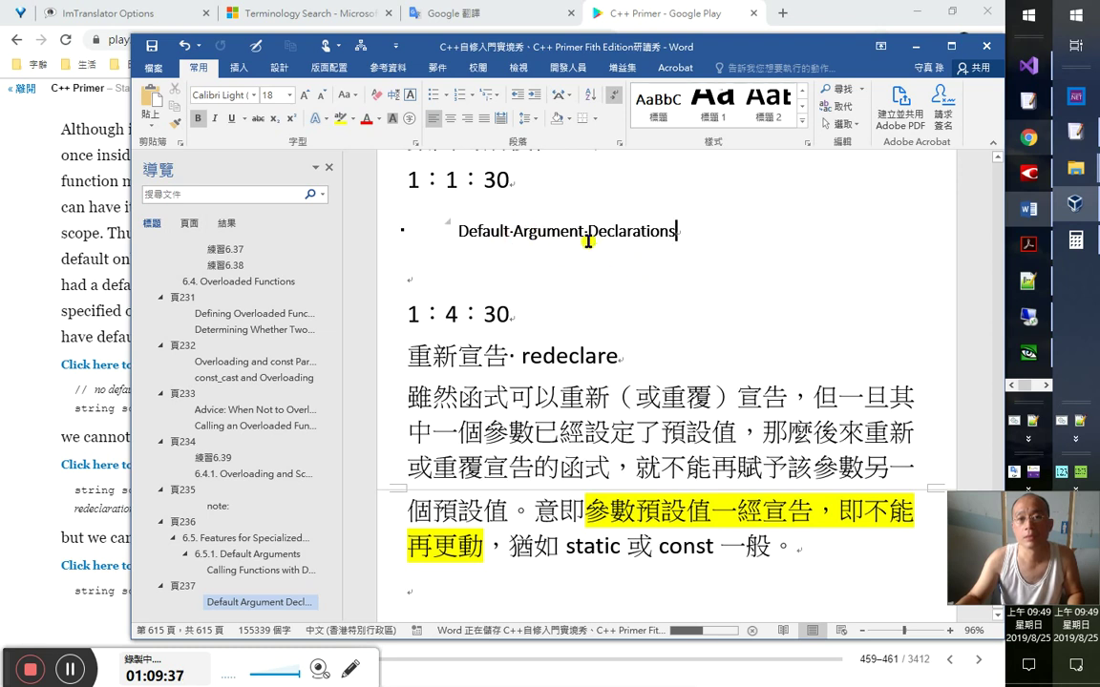
click(1031, 176)
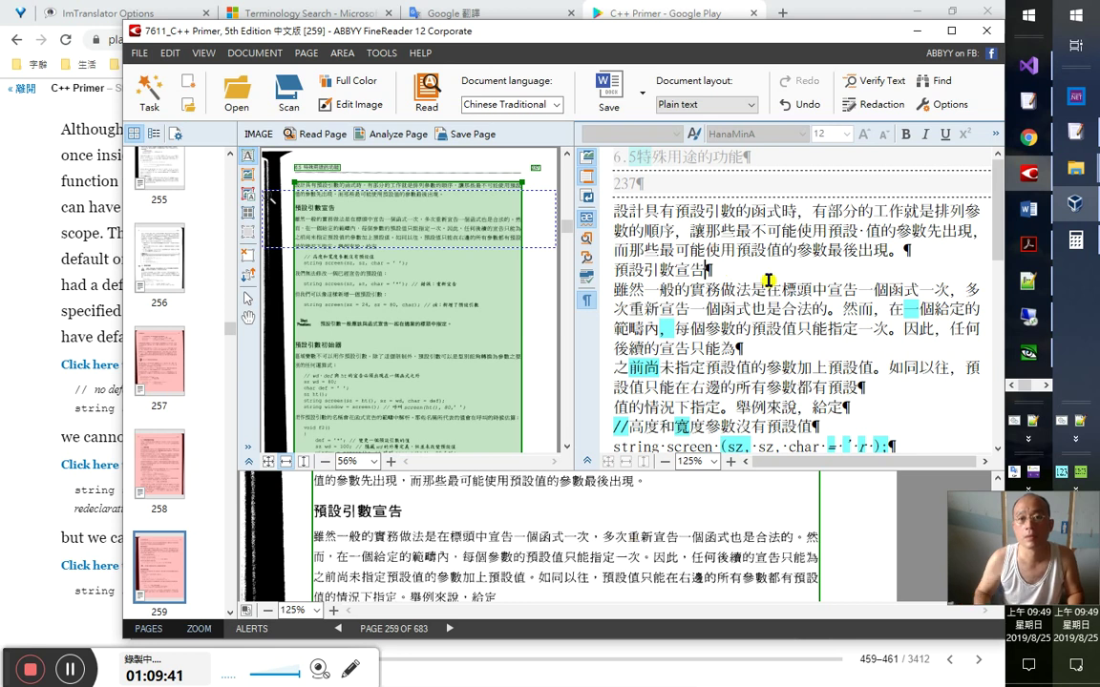
key(Down)
key(Down)
key(Down)
key(Down)
key(Down)
key(Down)
key(Down)
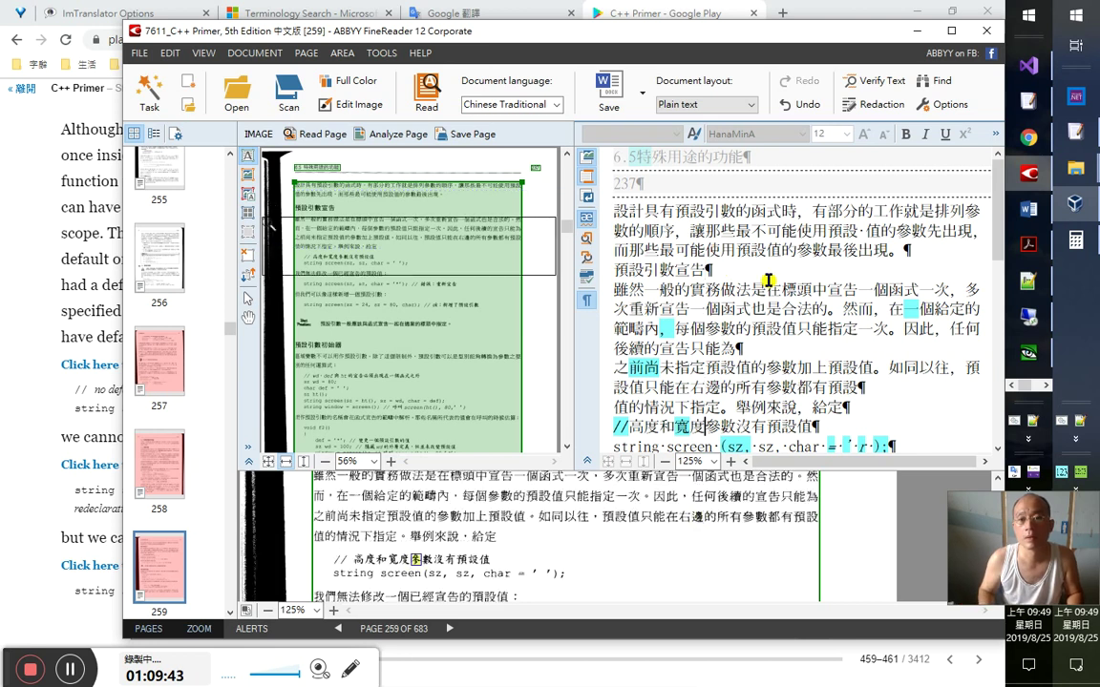
- Examine the end of the recognized text on page 258 in ABBYY FineReader and go back to page 259
key(alt)
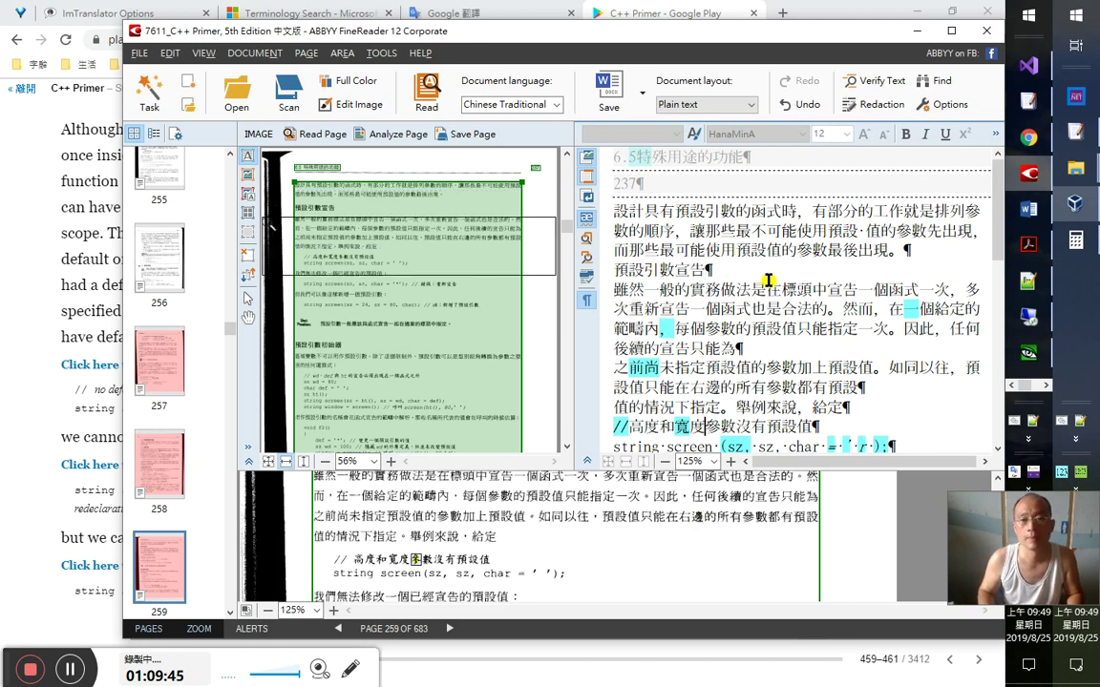
key(alt+Down)
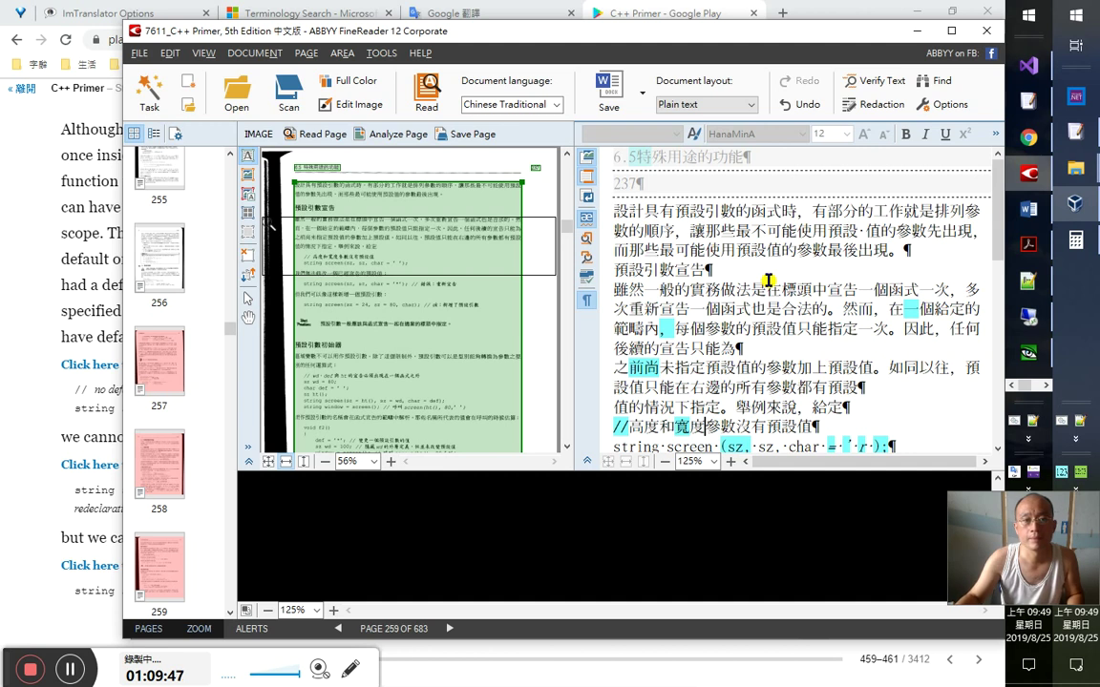
key(alt+Up)
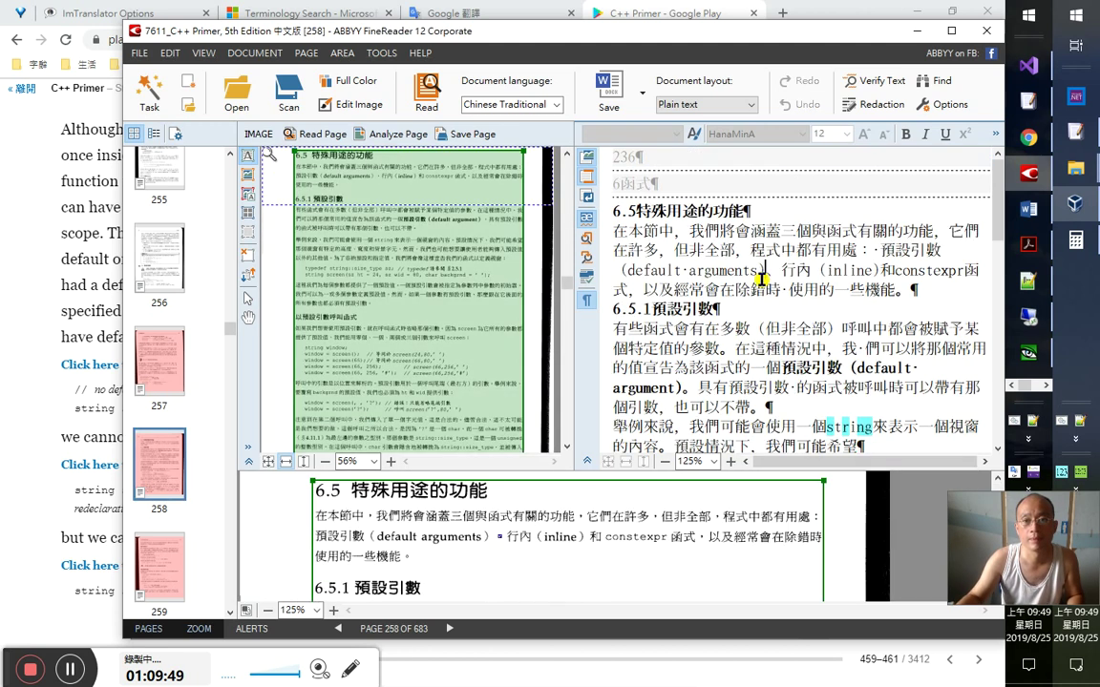
key(ctrl+End)
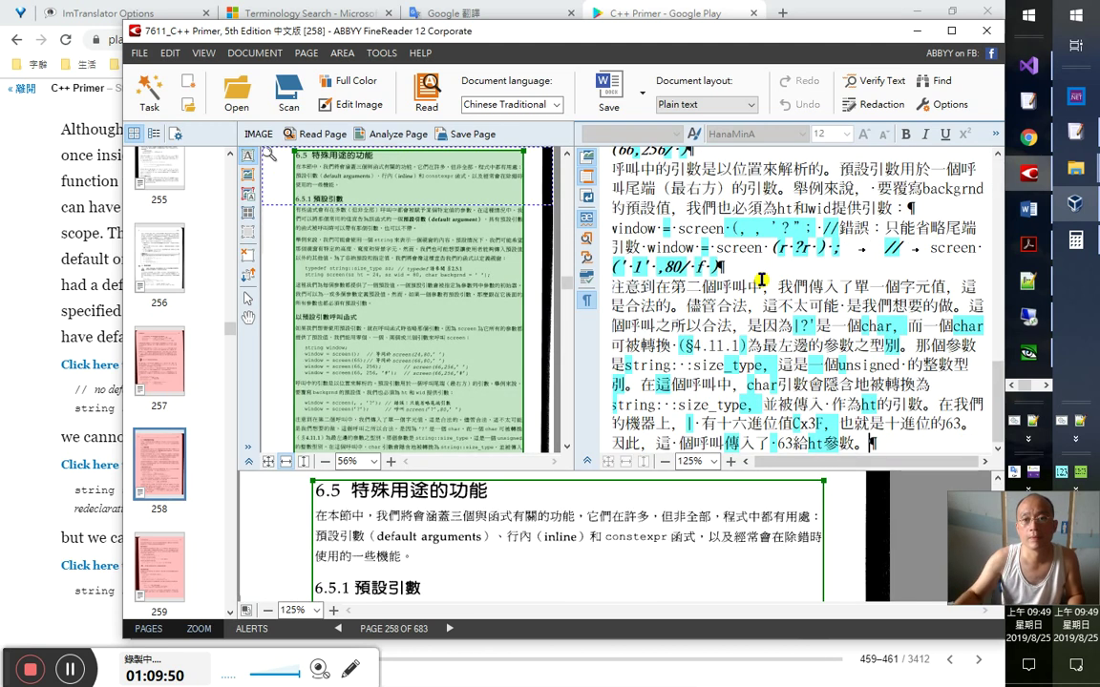
click(734, 333)
scroll(466, 345, down, 1)
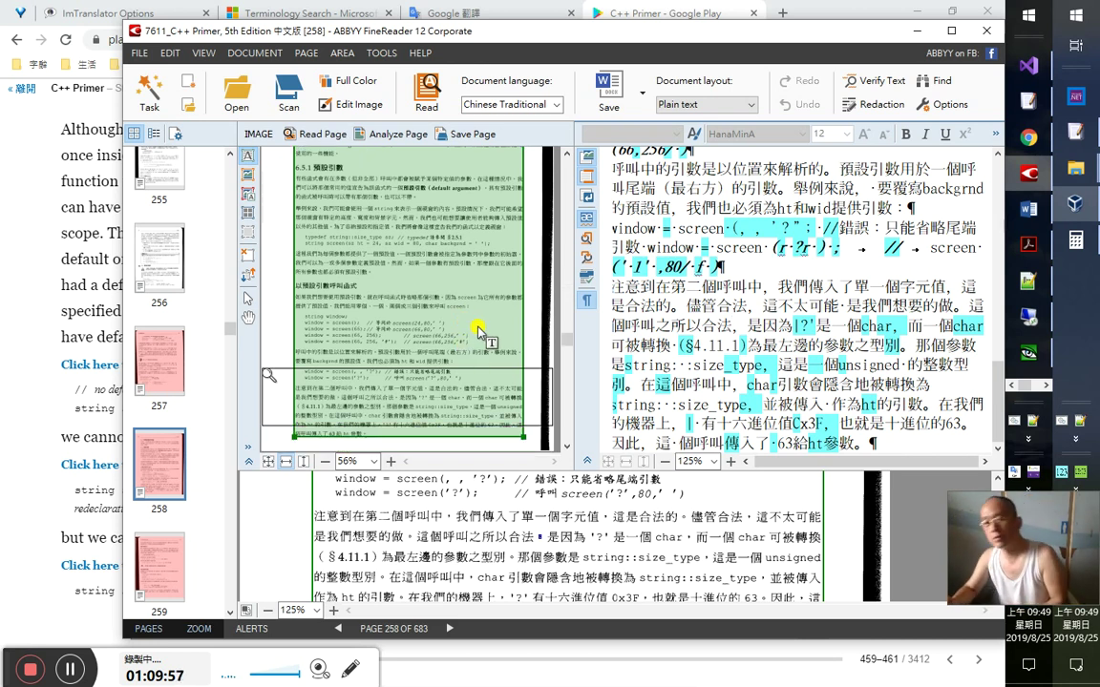
click(170, 561)
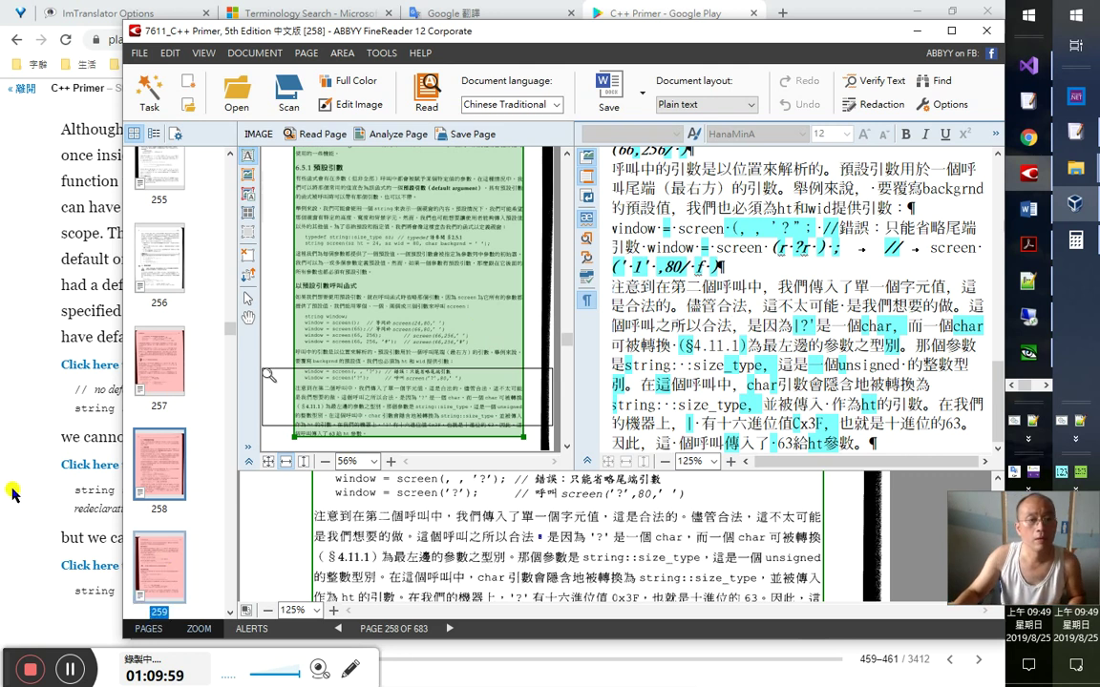
- In the Word notes, place the insertion point on the blank line below "Default Argument Declarations" and return to ABBYY FineReader
key(alt+Tab)
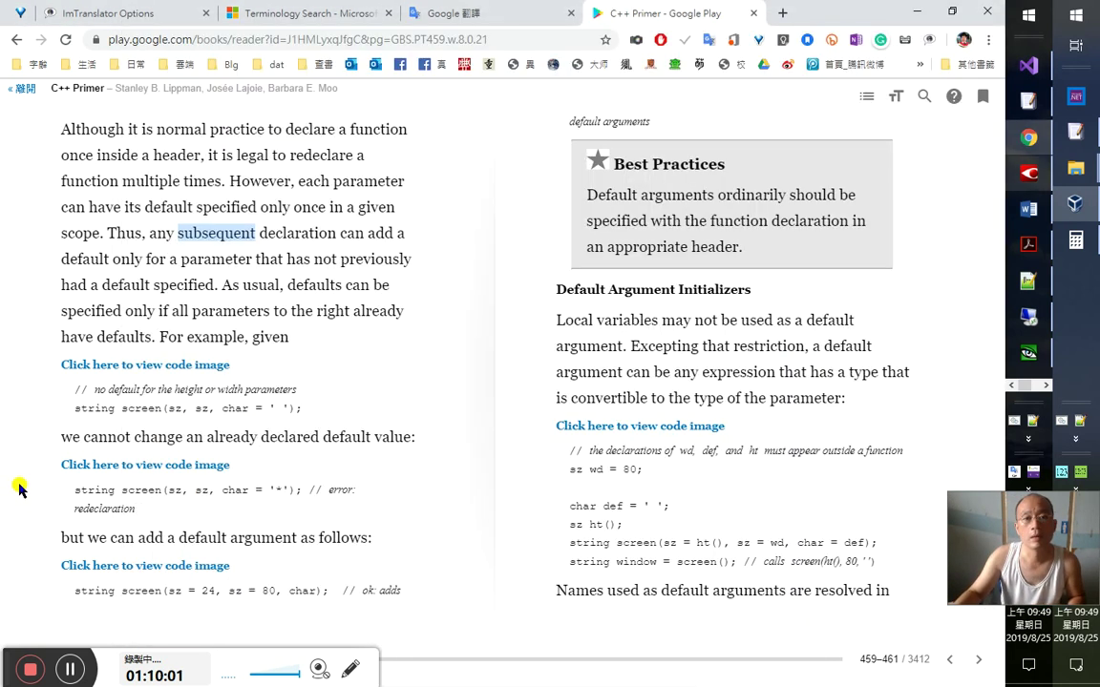
key(alt+Tab)
key(alt+Tab)
key(alt+Tab)
key(alt+shift+Tab)
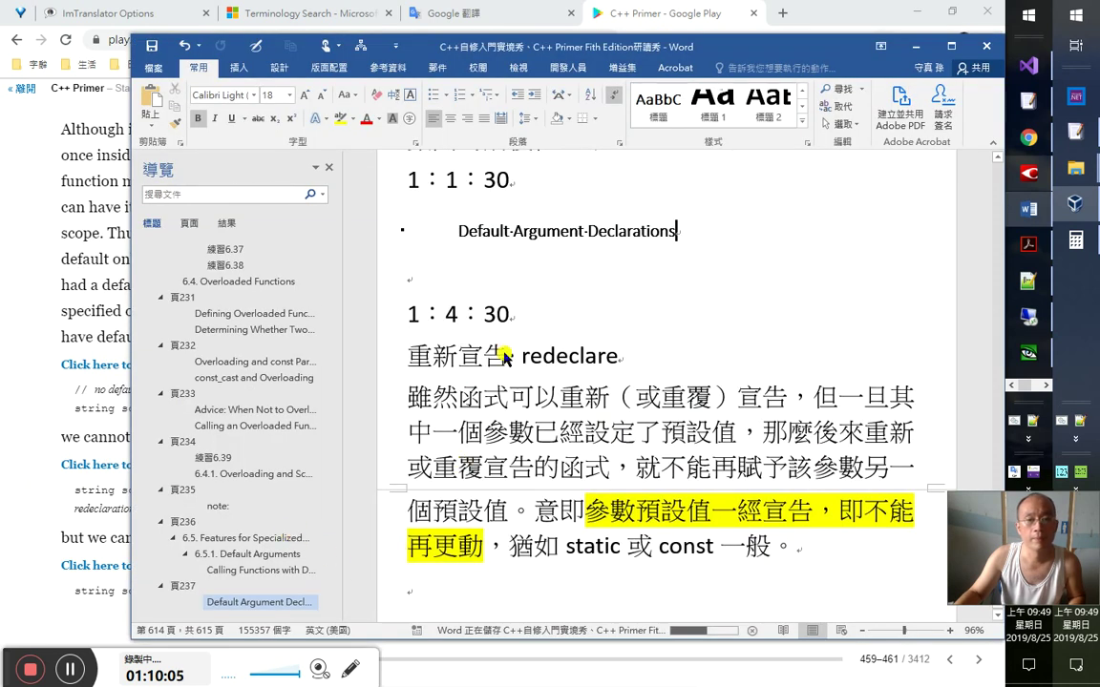
click(514, 271)
key(alt+Tab)
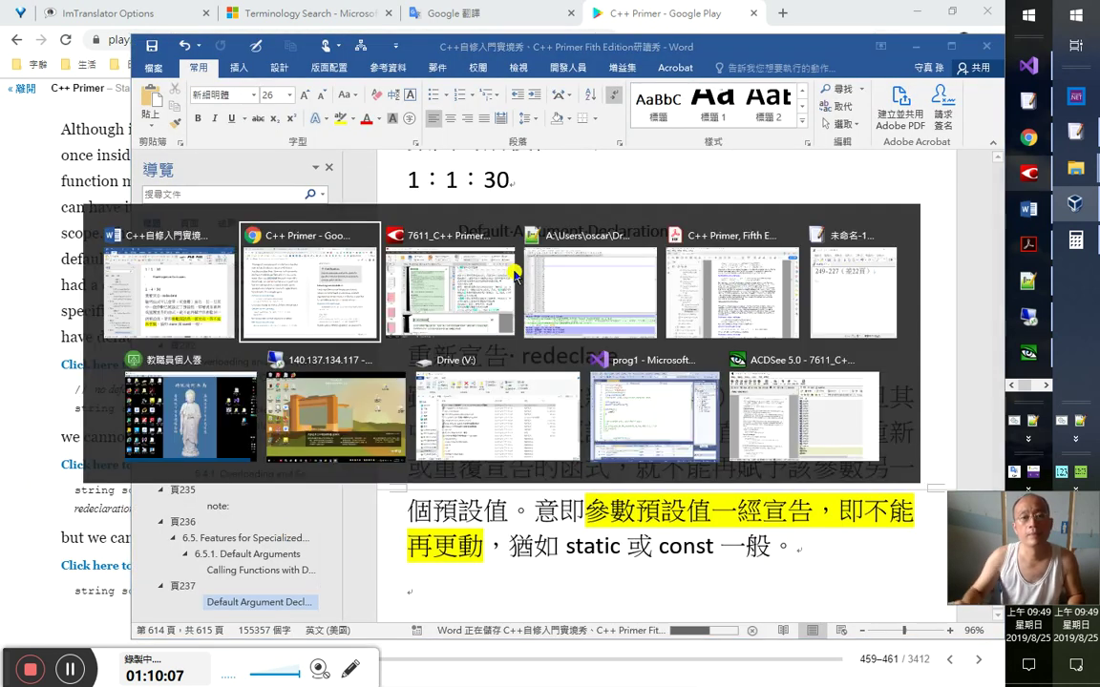
key(alt+Tab)
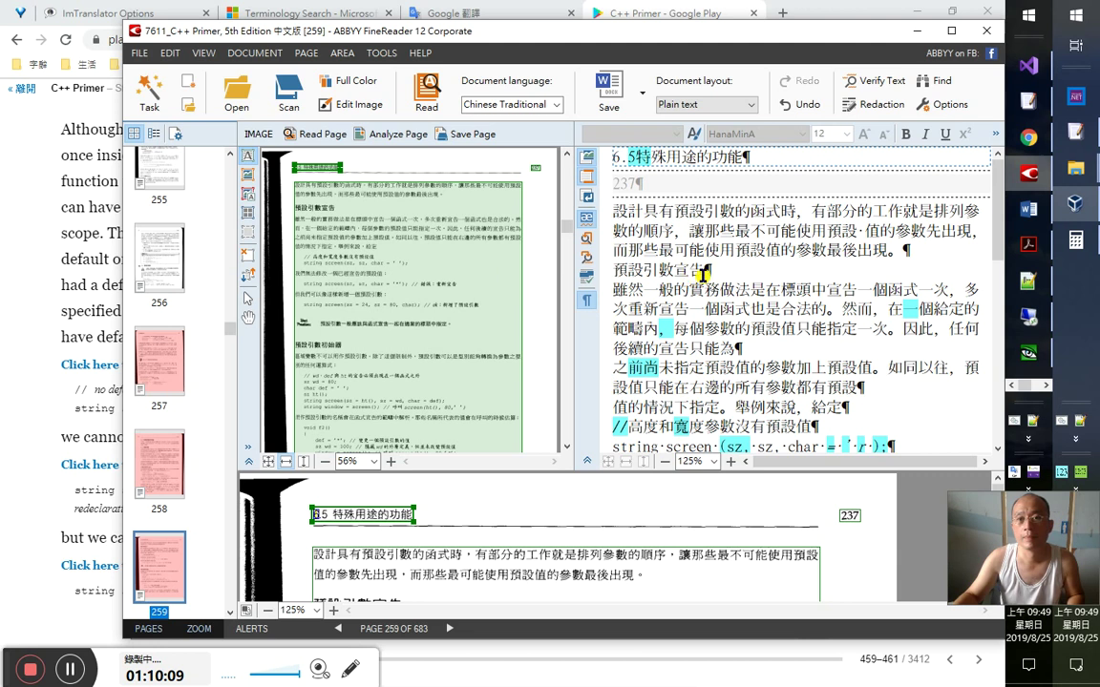
- Compare scanned pages 258 and 259 to find the translated section heading on page 259
click(738, 210)
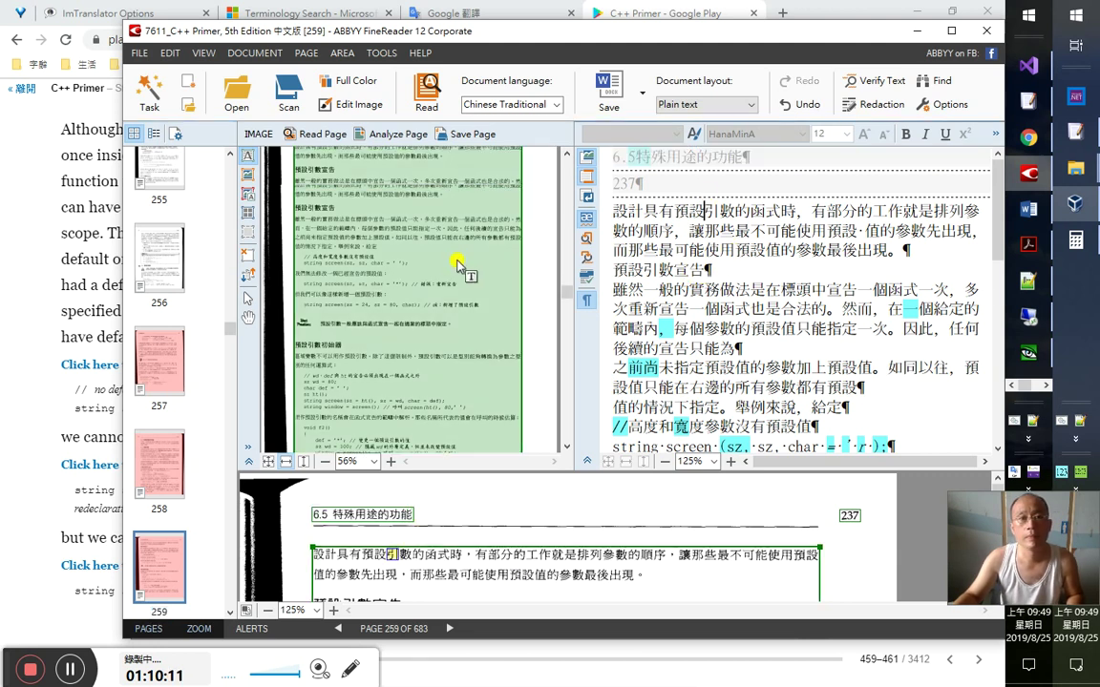
scroll(455, 259, down, 2)
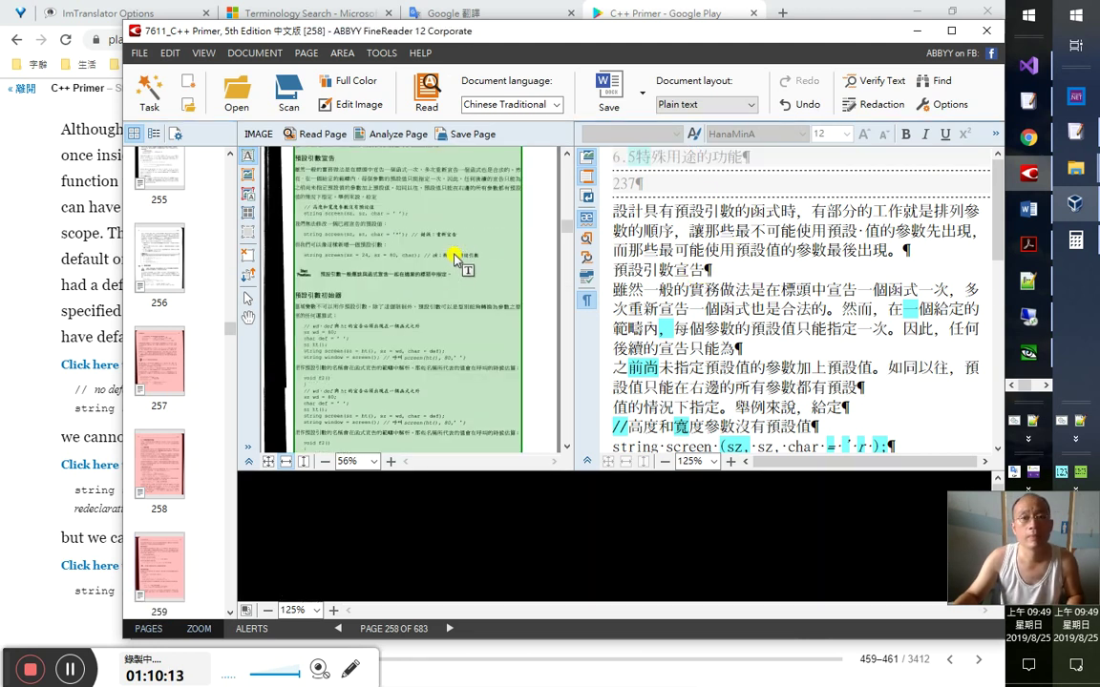
click(172, 548)
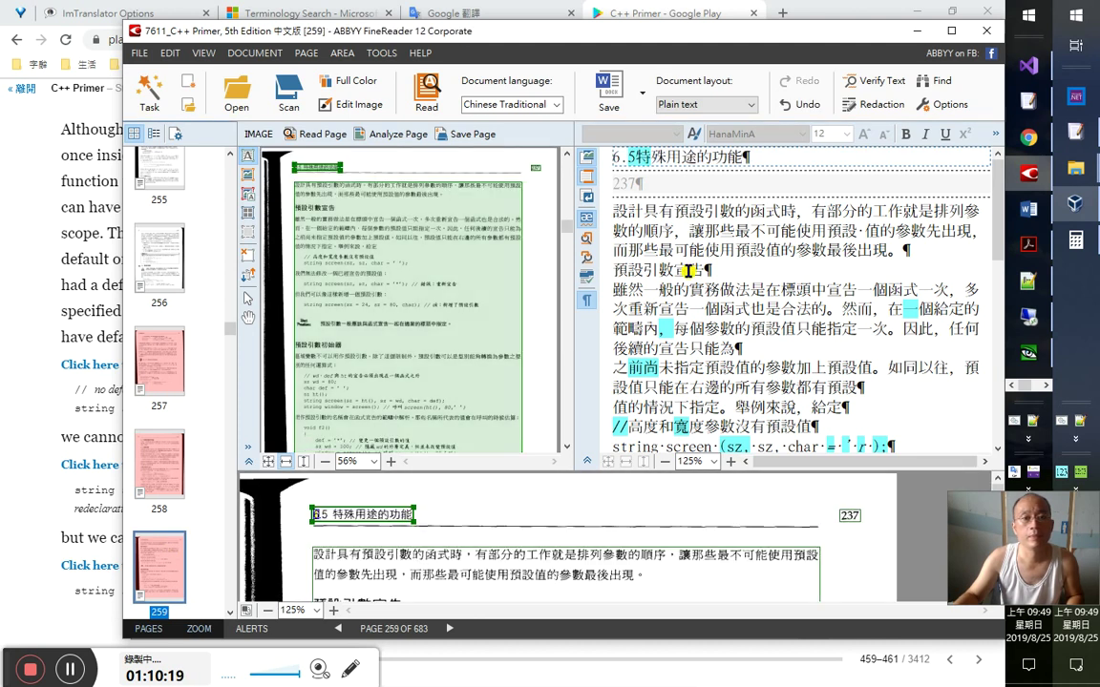
click(177, 468)
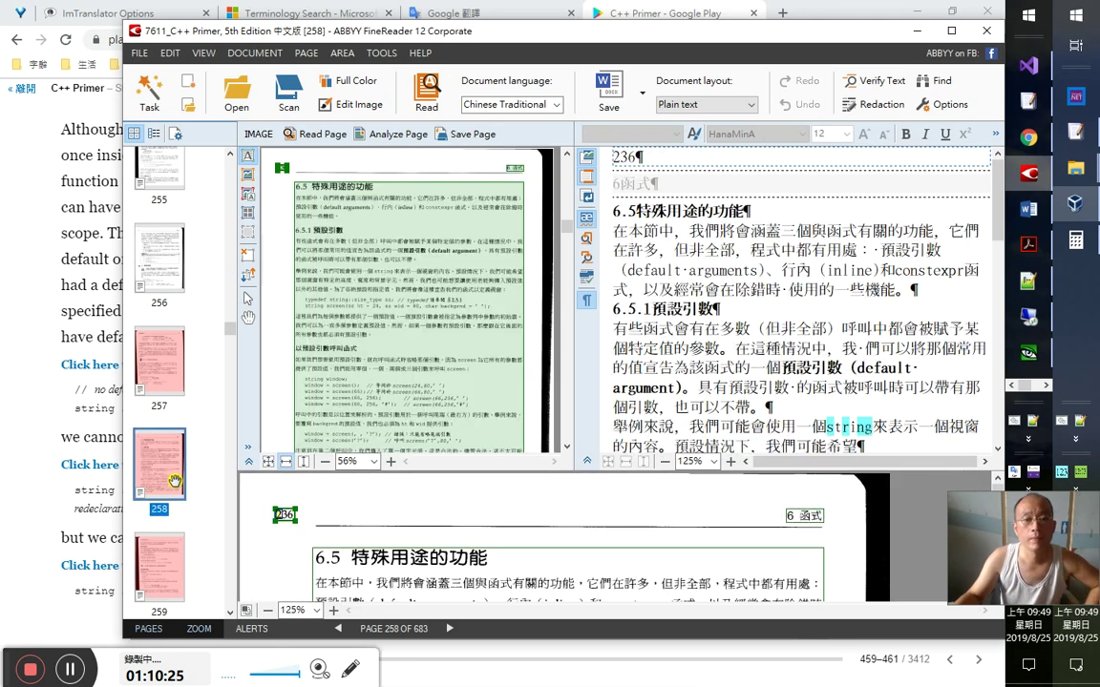
click(170, 570)
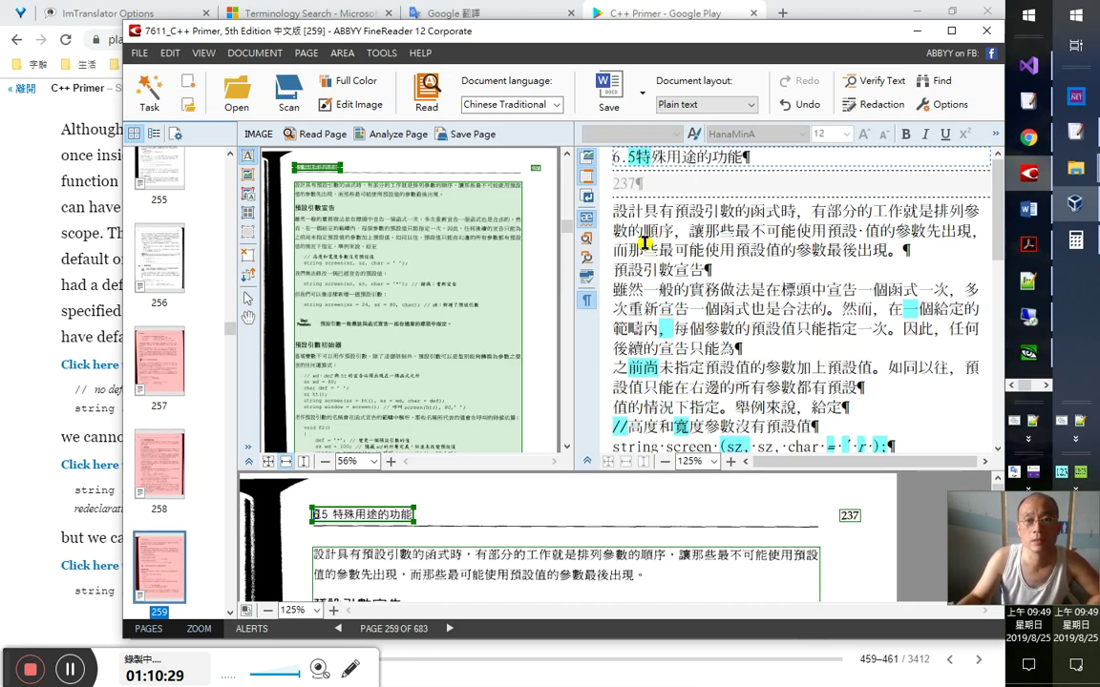
click(645, 244)
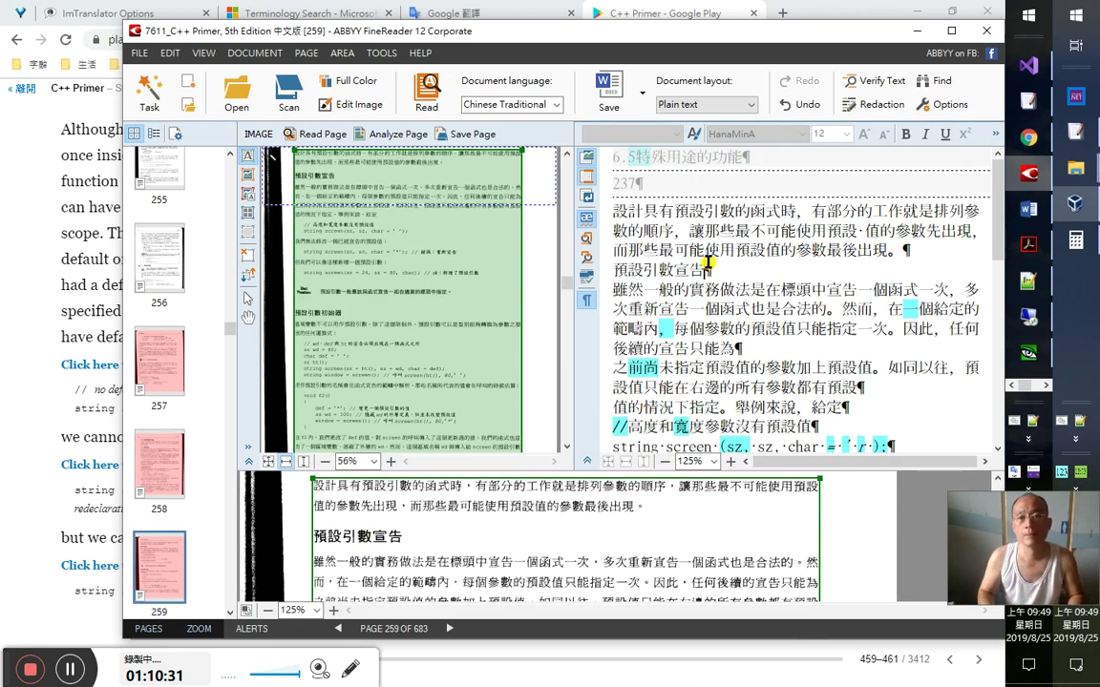
- Copy the heading "預設引數宣告" from page 259 and paste it below "Default Argument Declarations" in the Word notes
double_click(708, 262)
key(ctrl+c)
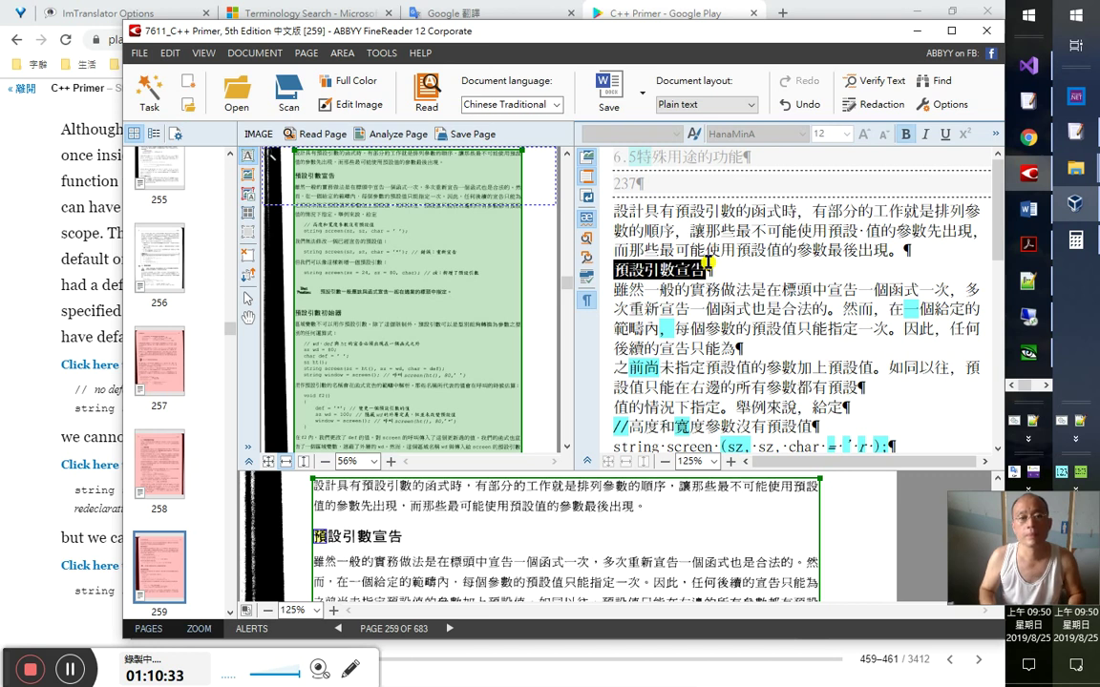
key(alt+Tab)
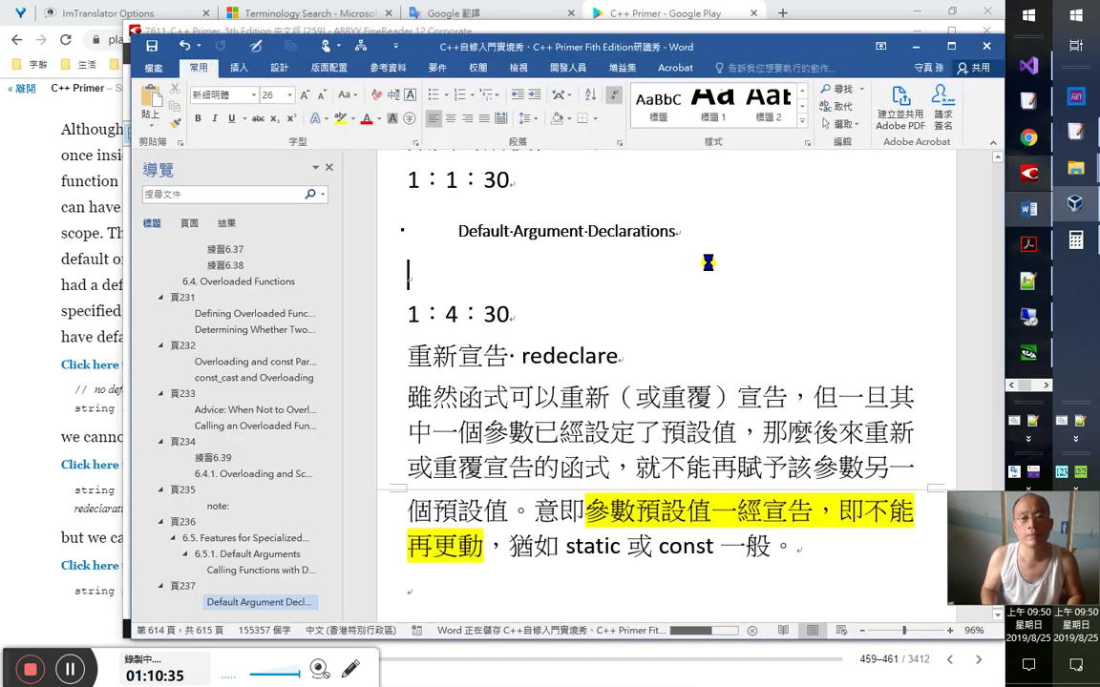
key(ctrl+v)
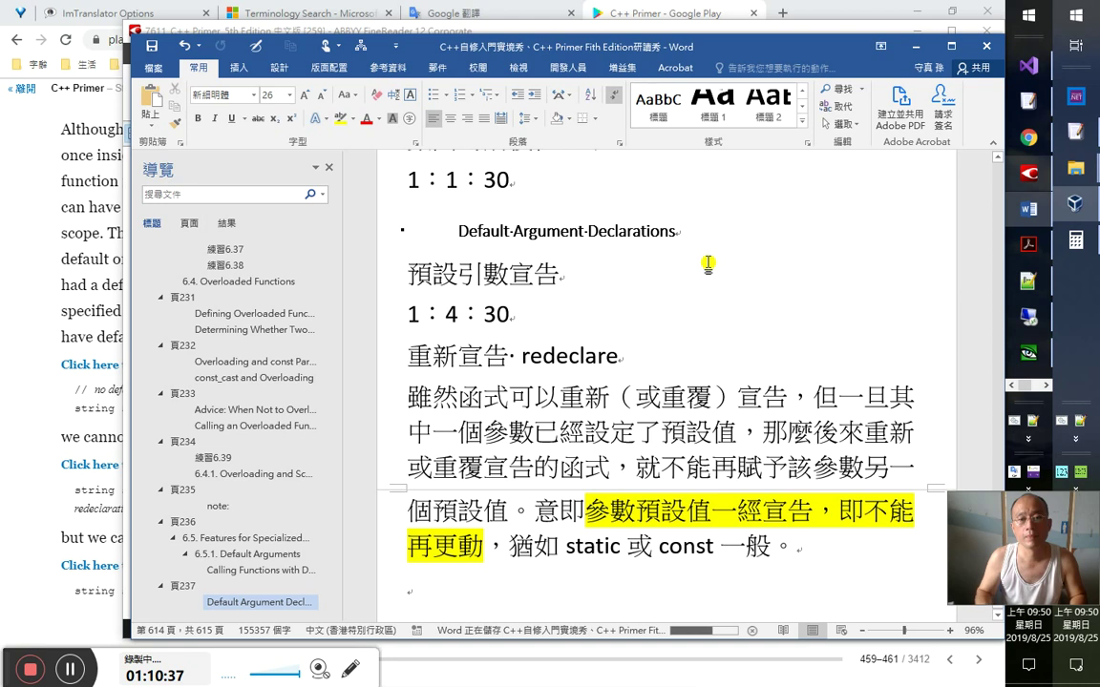
- Begin a new remark with "又" on the empty line below the redeclaration explanation
scroll(748, 367, down, 1)
click(795, 496)
text(又)
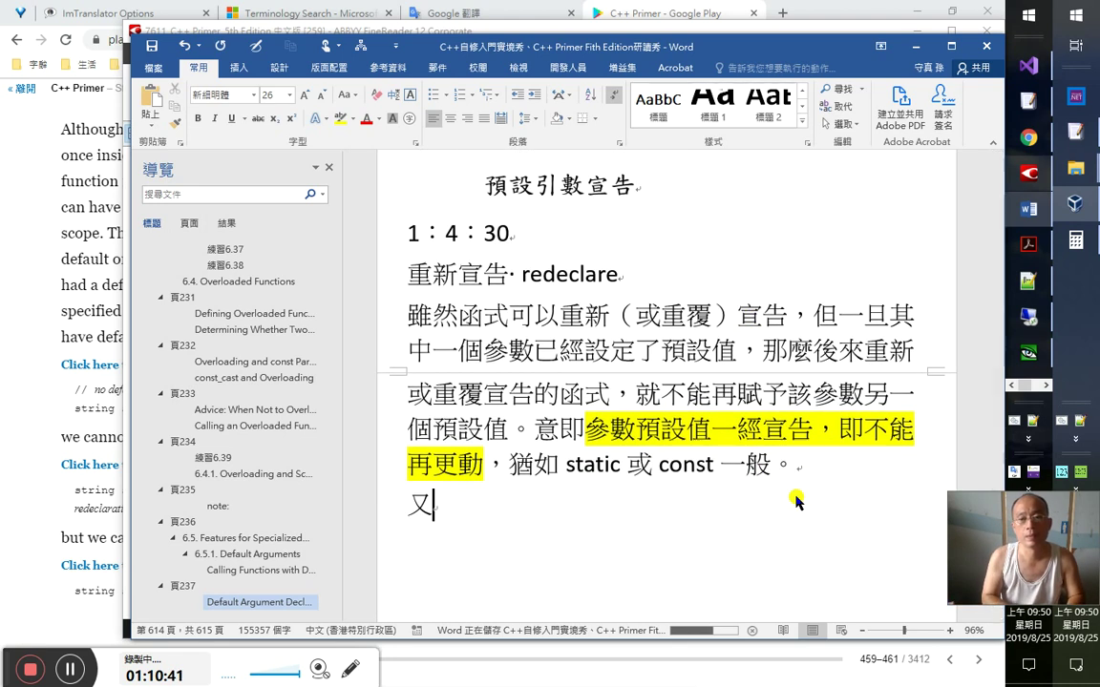
text(形近乜)
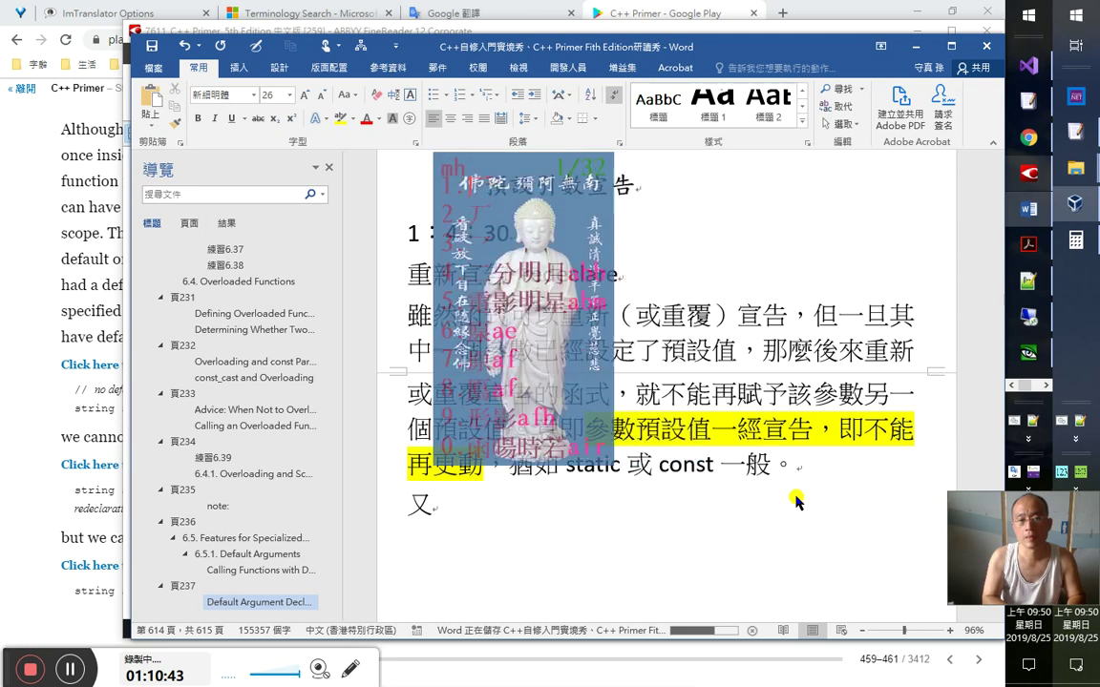